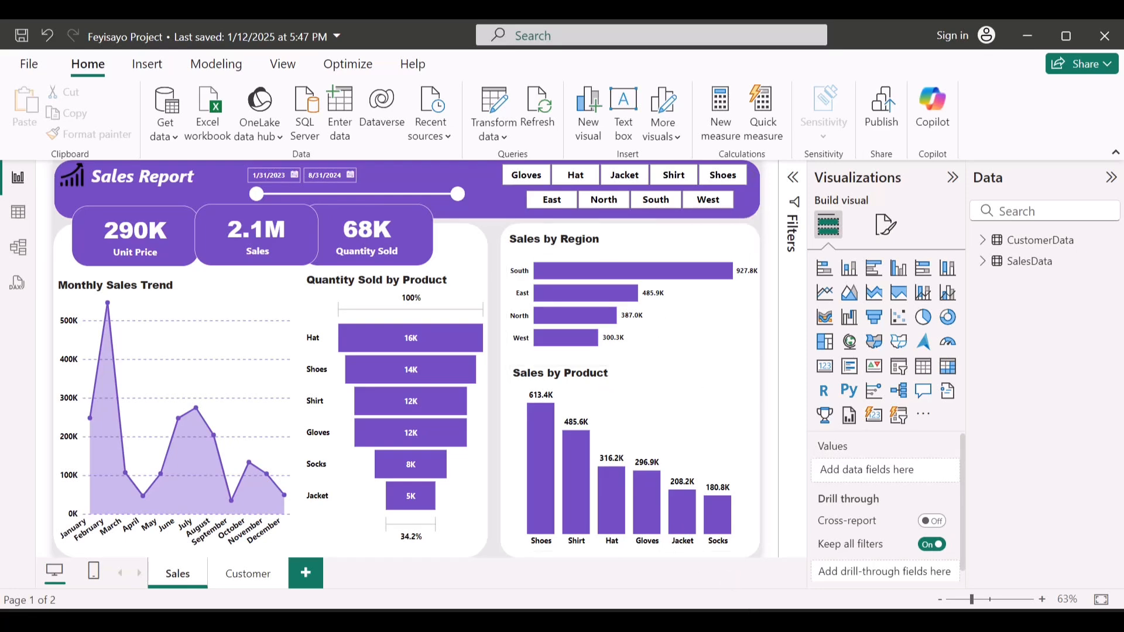
Switch to the "Sales tutorial for yt" report and examine its finished Sales Dashboard page
mouse_move(756, 622)
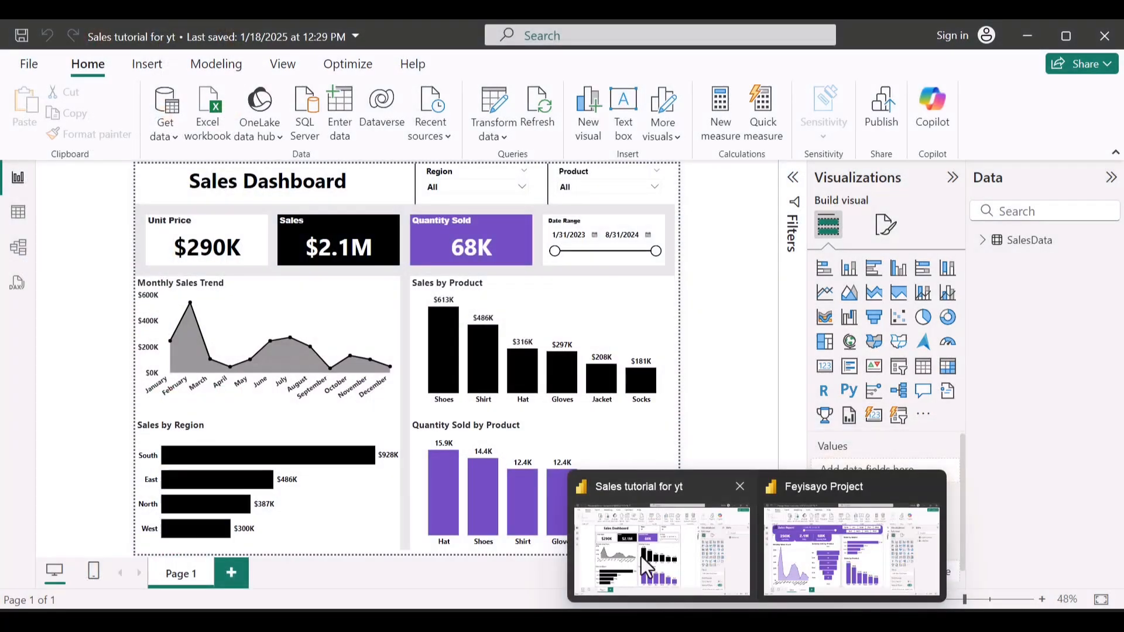
left_click(642, 558)
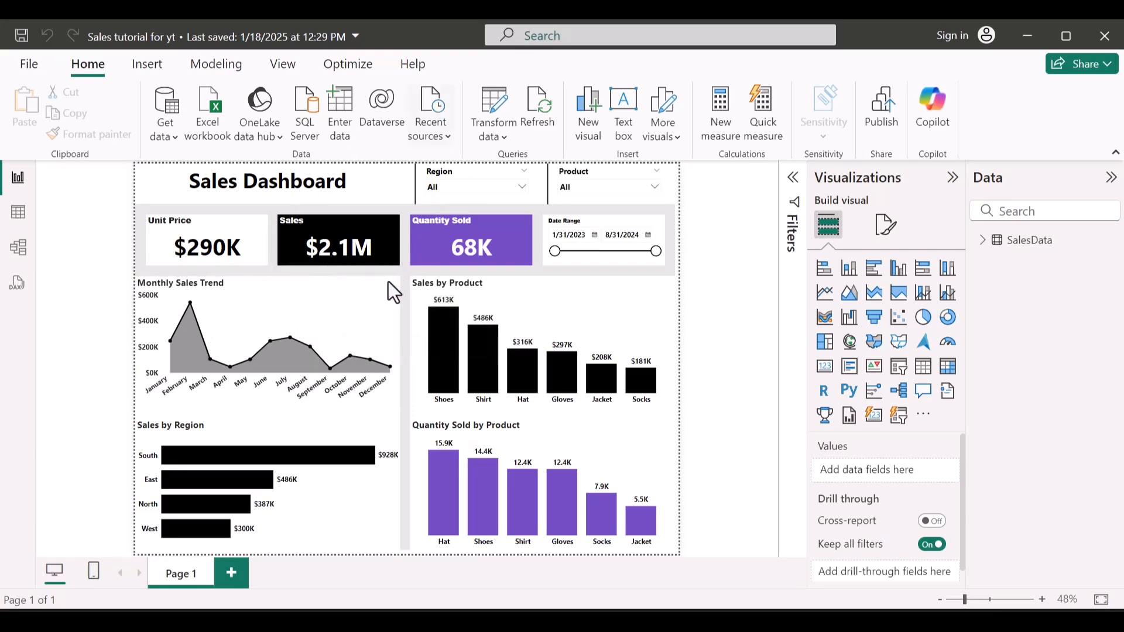
mouse_move(327, 286)
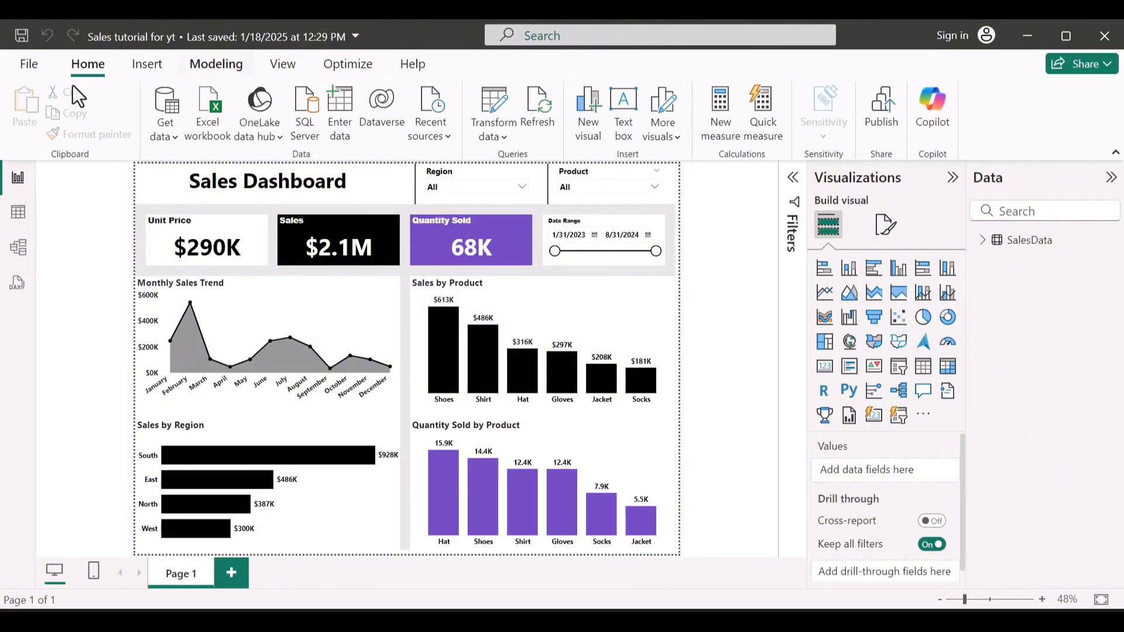
Create a new blank report
left_click(30, 64)
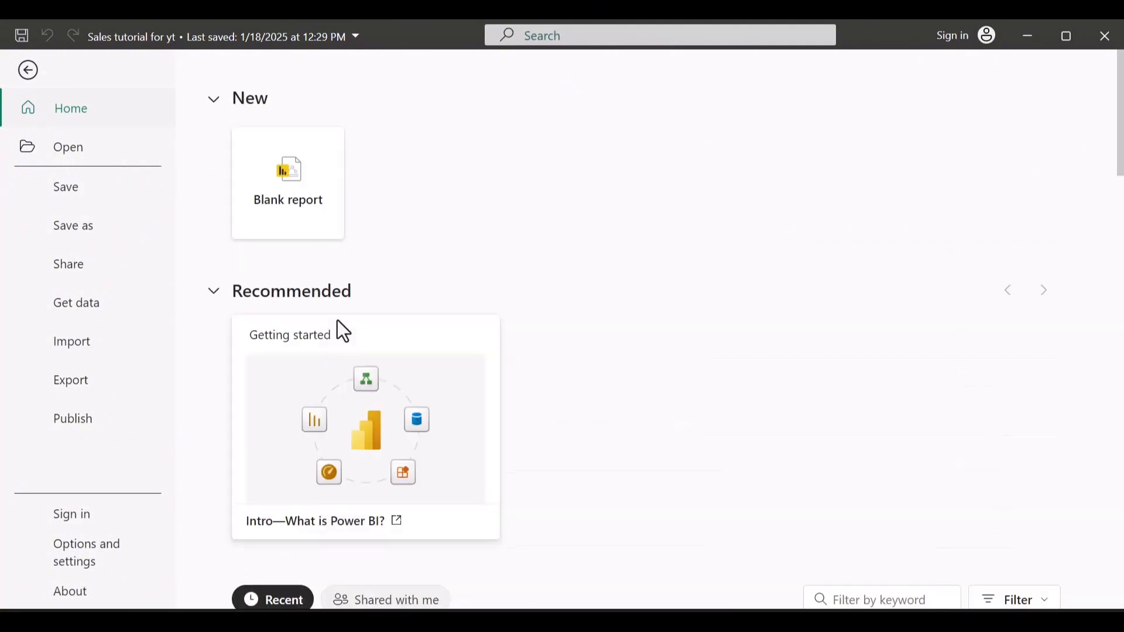
scroll(338, 319, "down", 5)
scroll(338, 320, "up", 5)
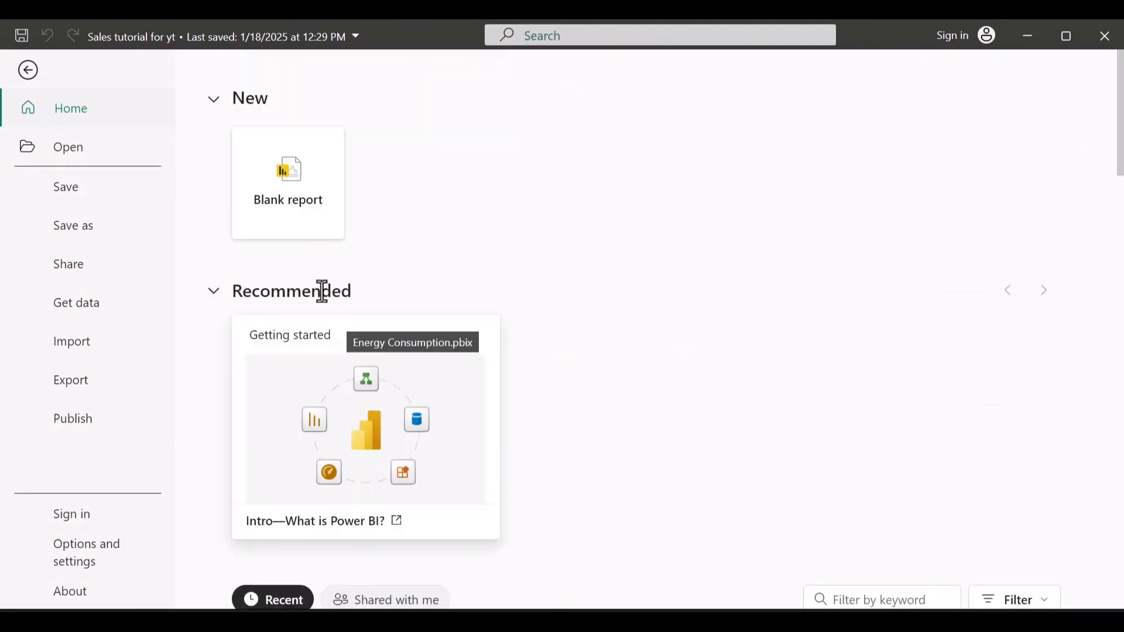
left_click(290, 224)
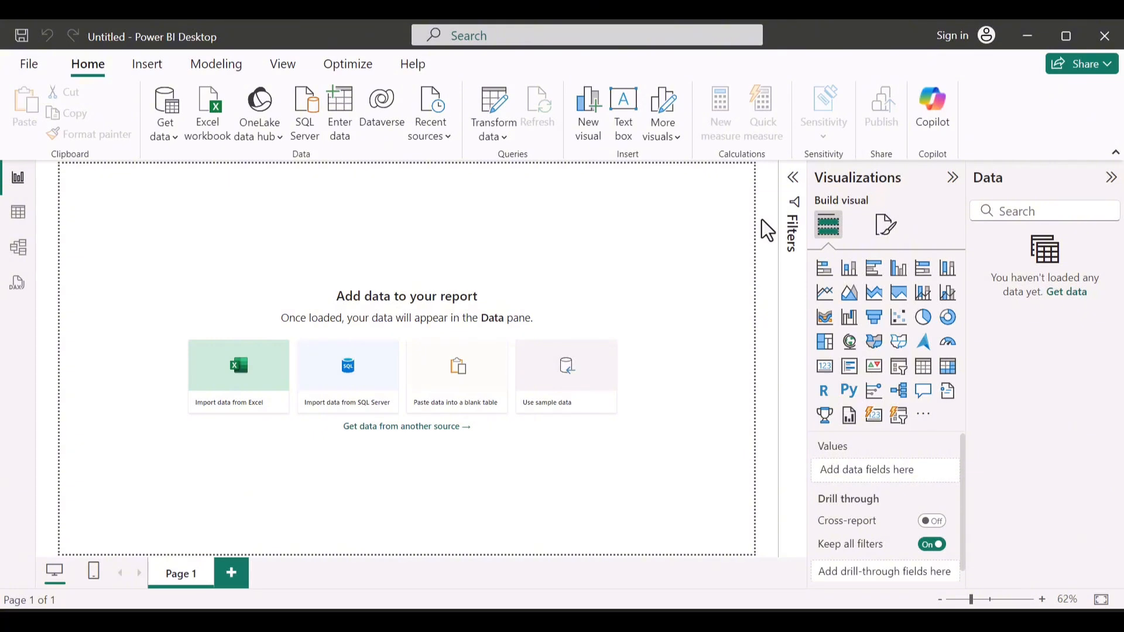
Set the canvas type of the blank report page to Custom
left_click(890, 234)
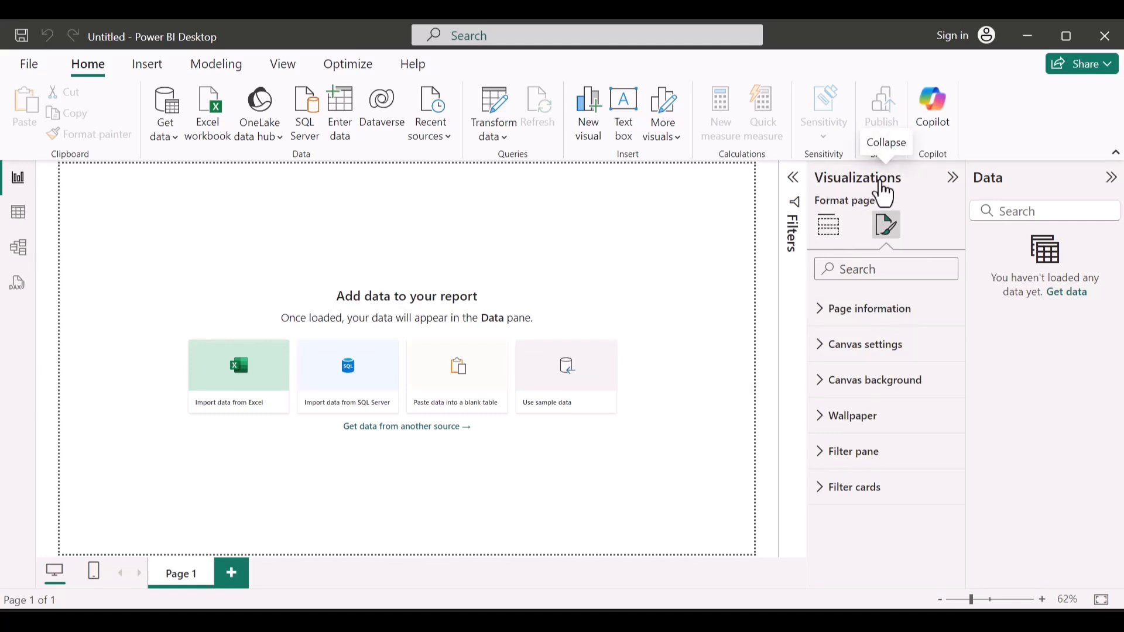
left_click(834, 228)
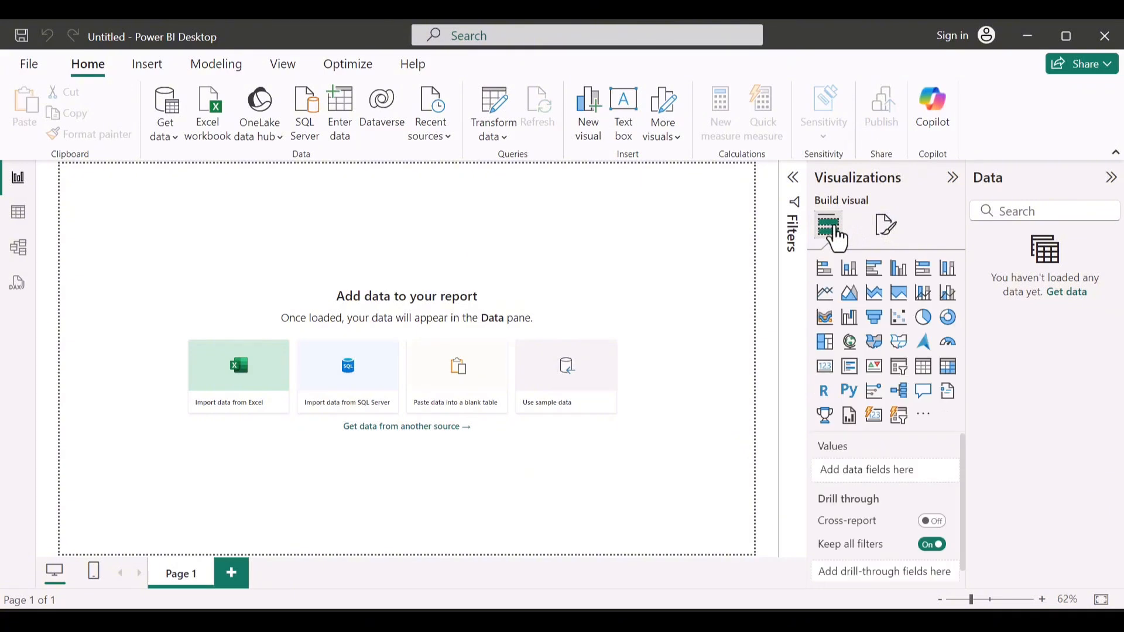
left_click(886, 226)
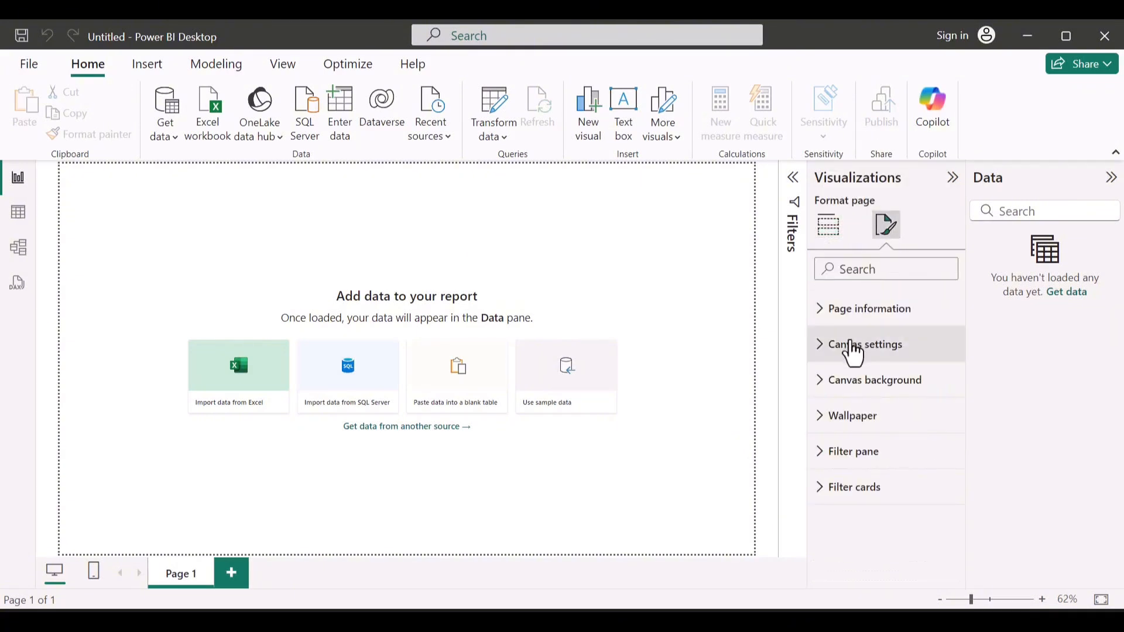
left_click(848, 373)
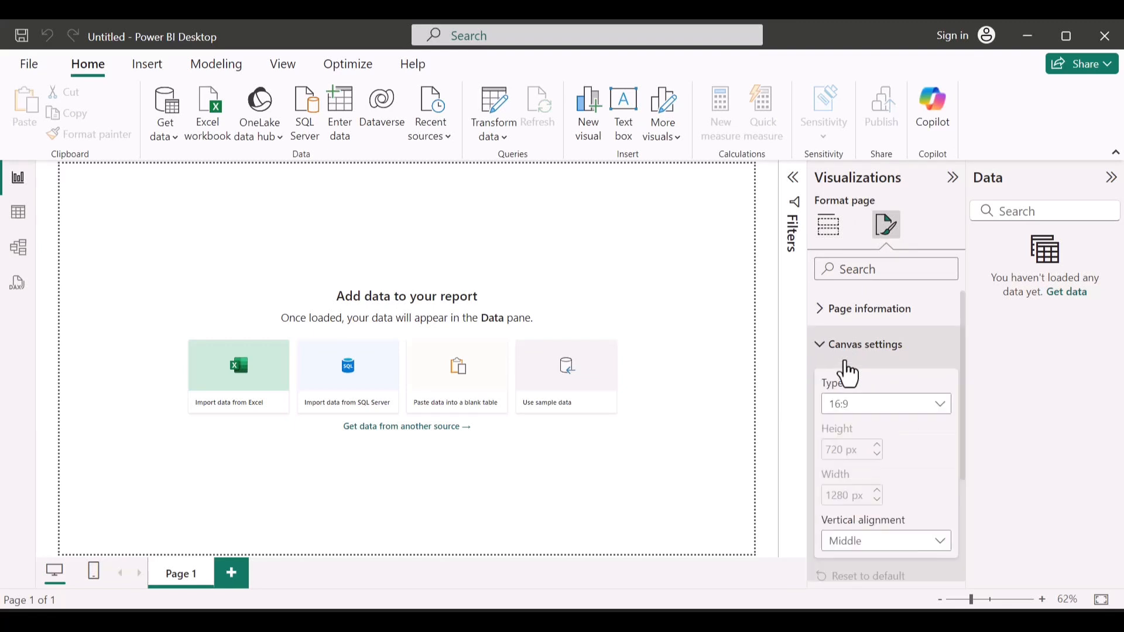
left_click(861, 410)
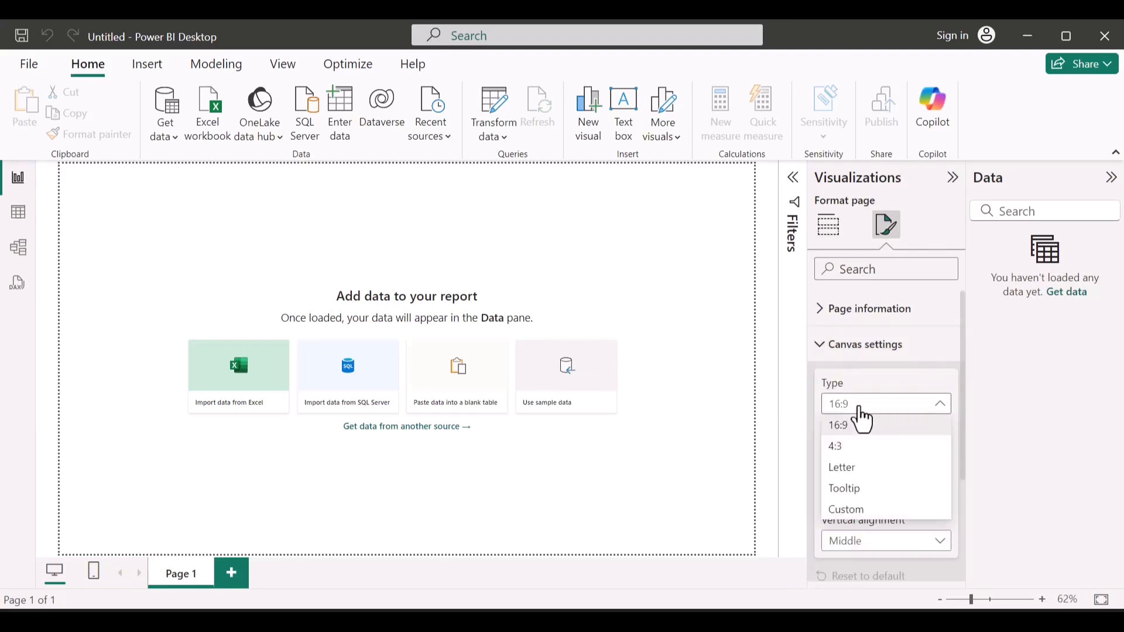
left_click(849, 510)
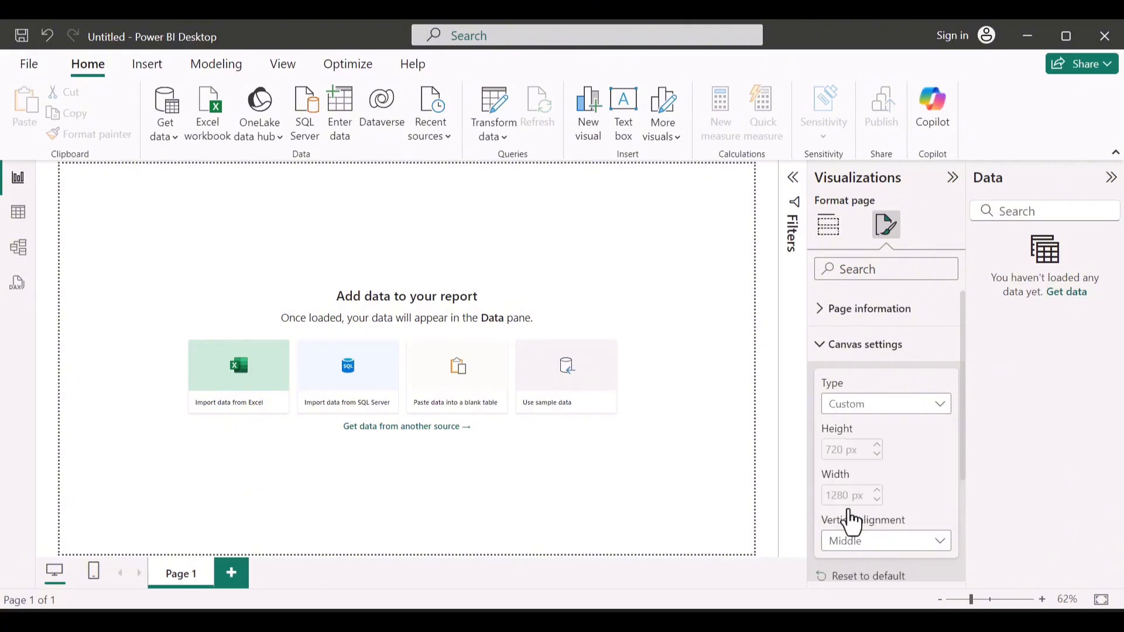
Set the page's canvas height to 920 px and collapse the canvas settings
double_click(829, 449)
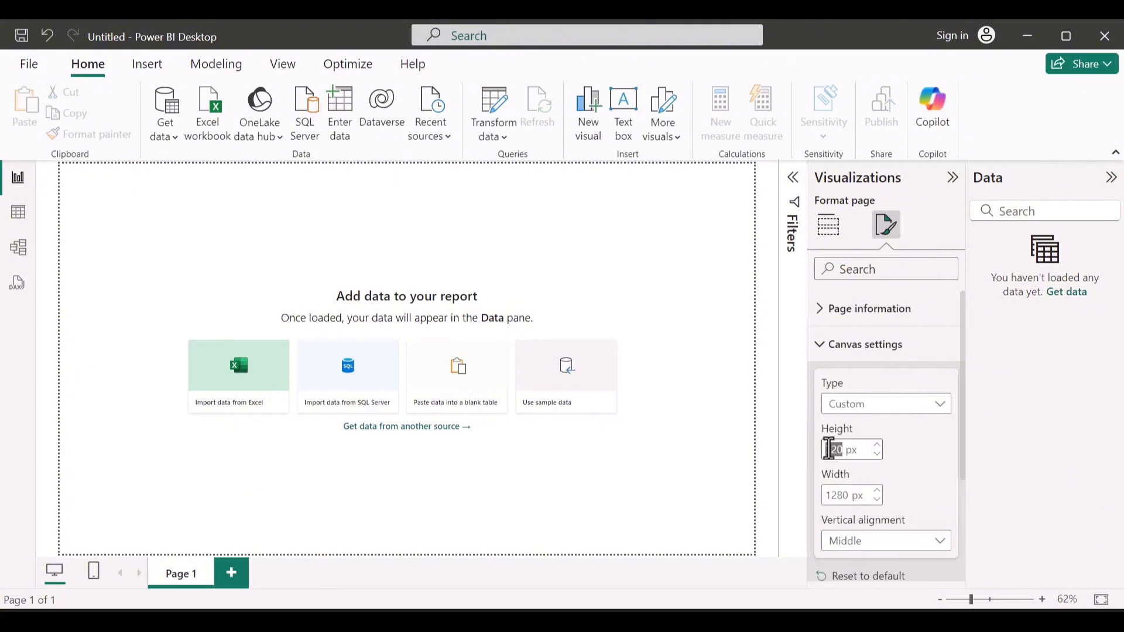
left_click(829, 449)
key("Delete")
type("9")
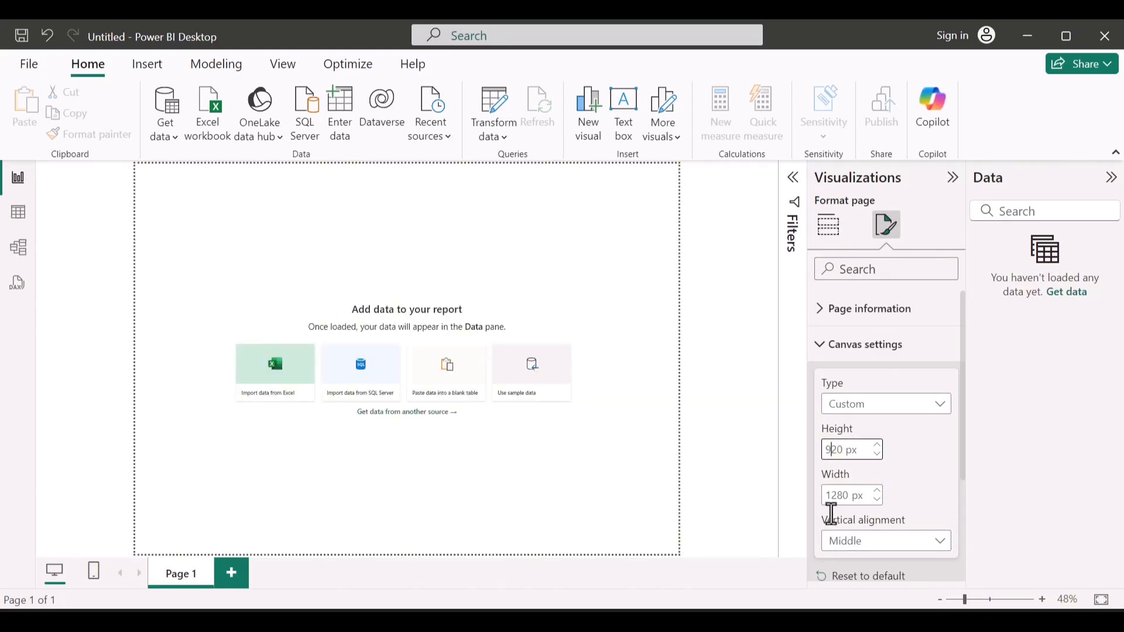
scroll(840, 500, "down", 1)
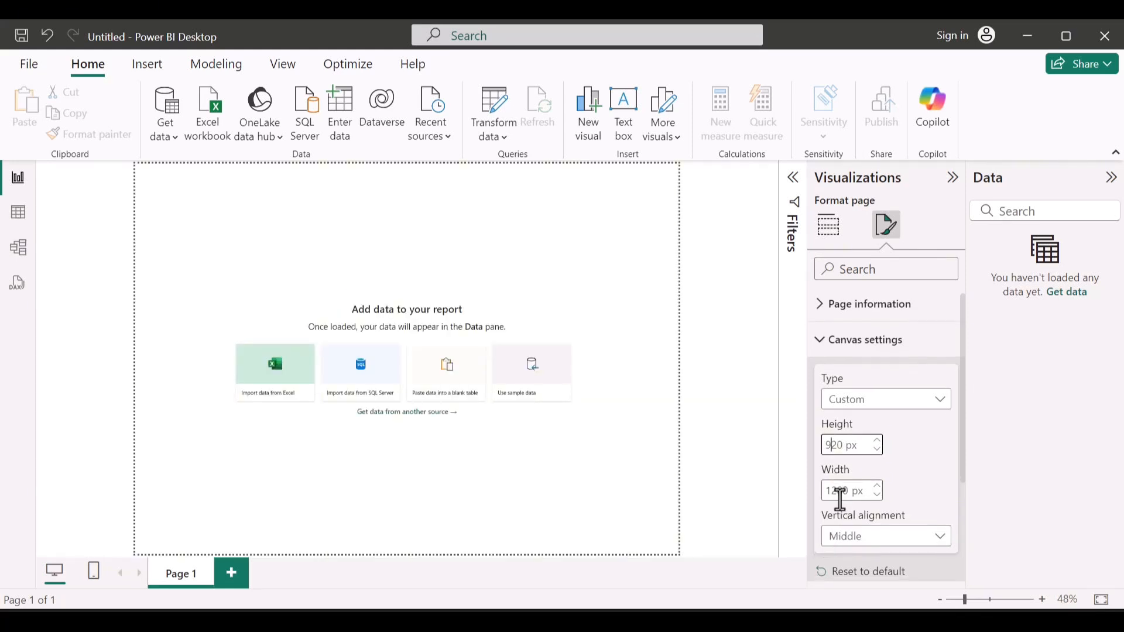
scroll(840, 501, "up", 1)
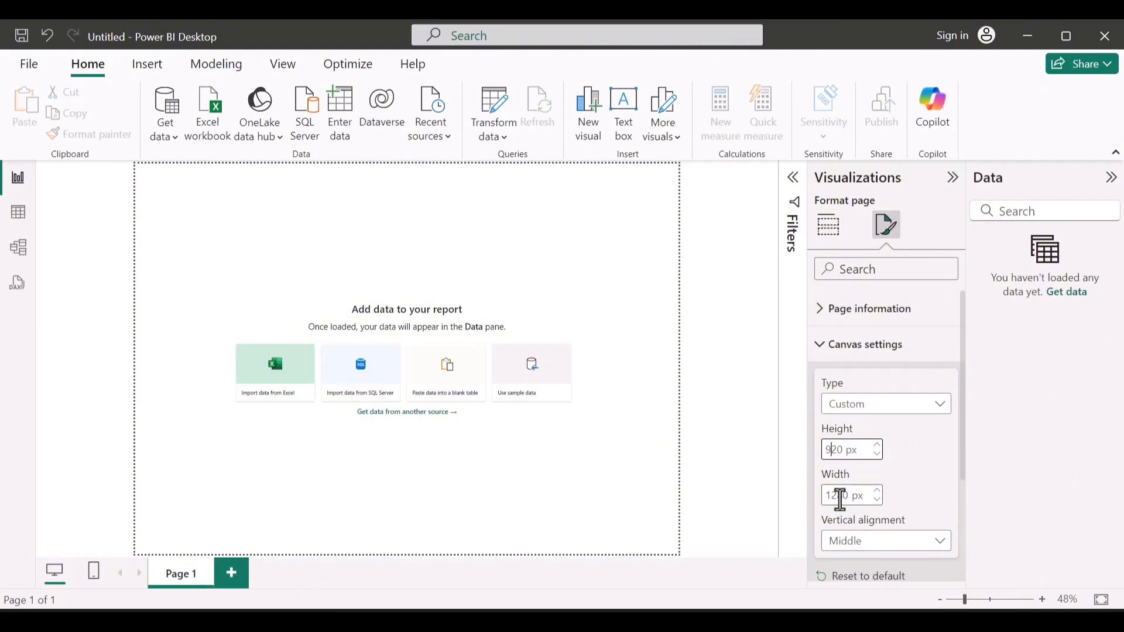
left_click(831, 346)
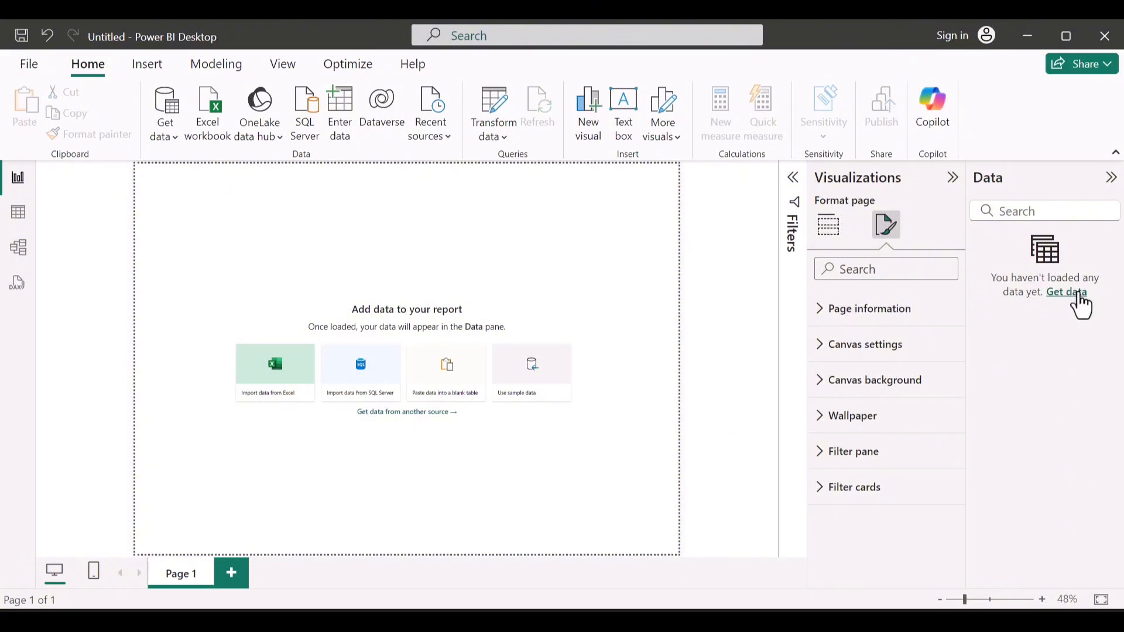
Connect to the file "LITA Capstone Dataset (1)" in the Downloads folder as a data source
left_click(1078, 294)
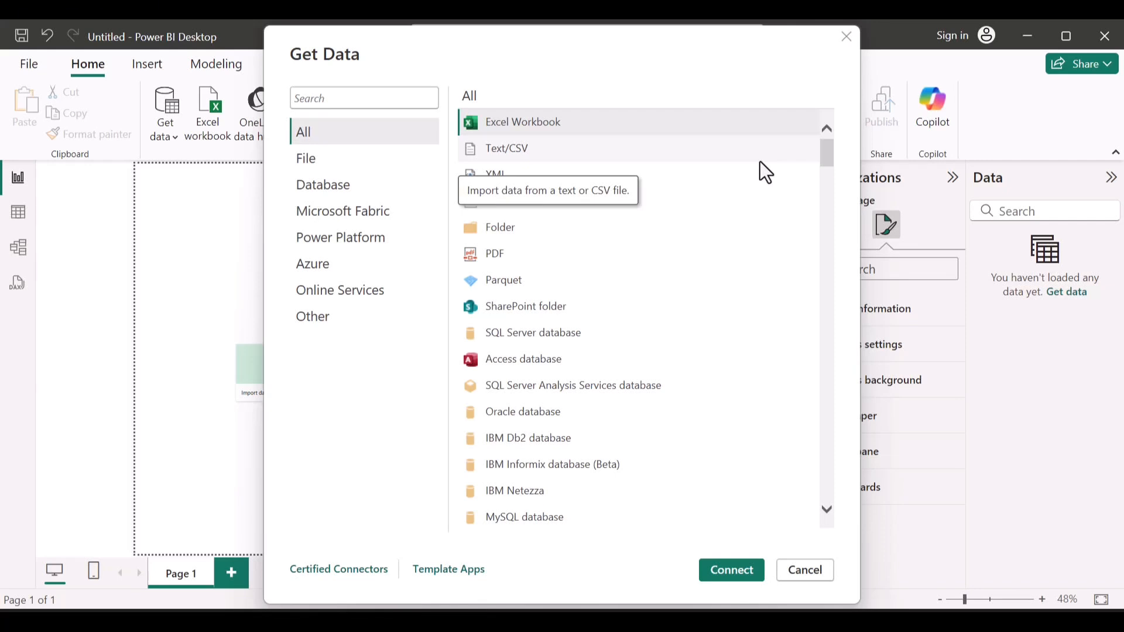
left_click(760, 160)
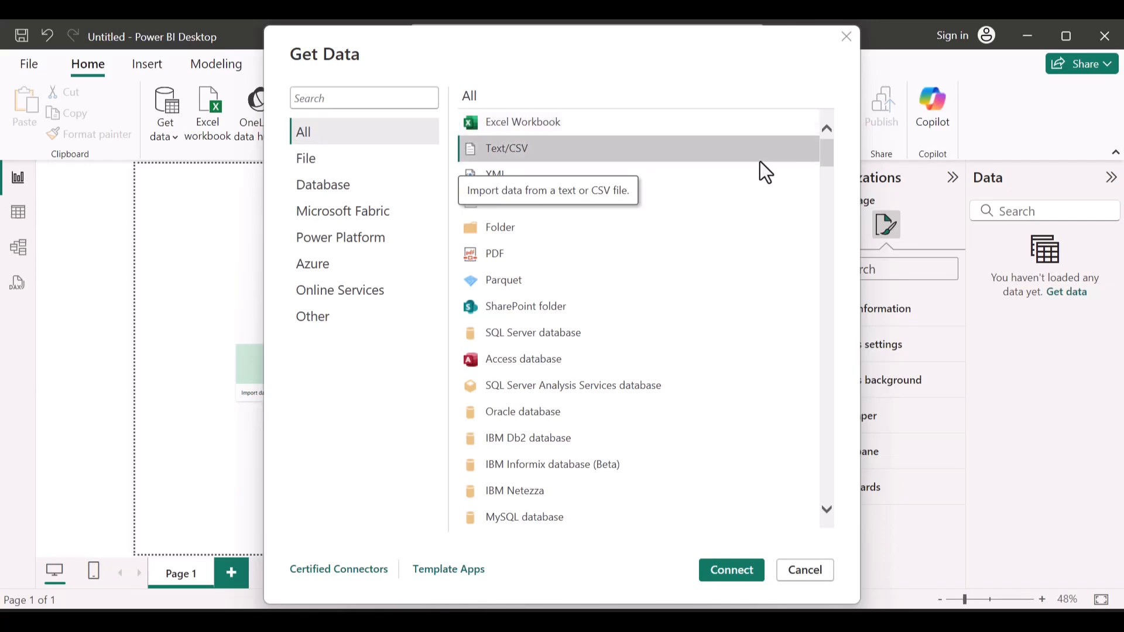
left_click(738, 570)
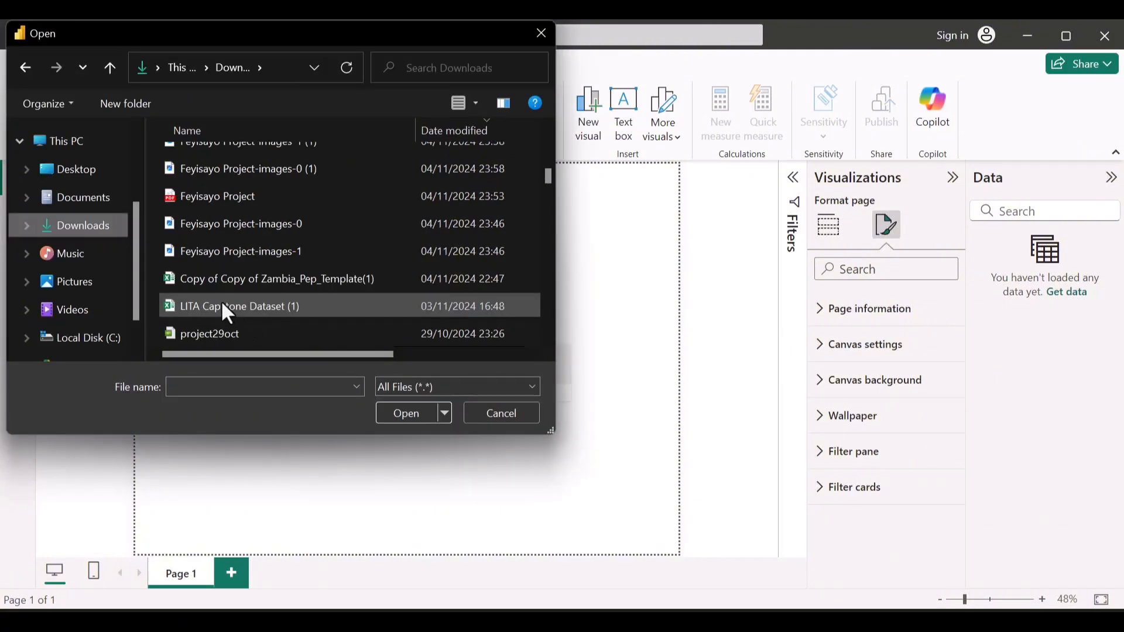
double_click(222, 300)
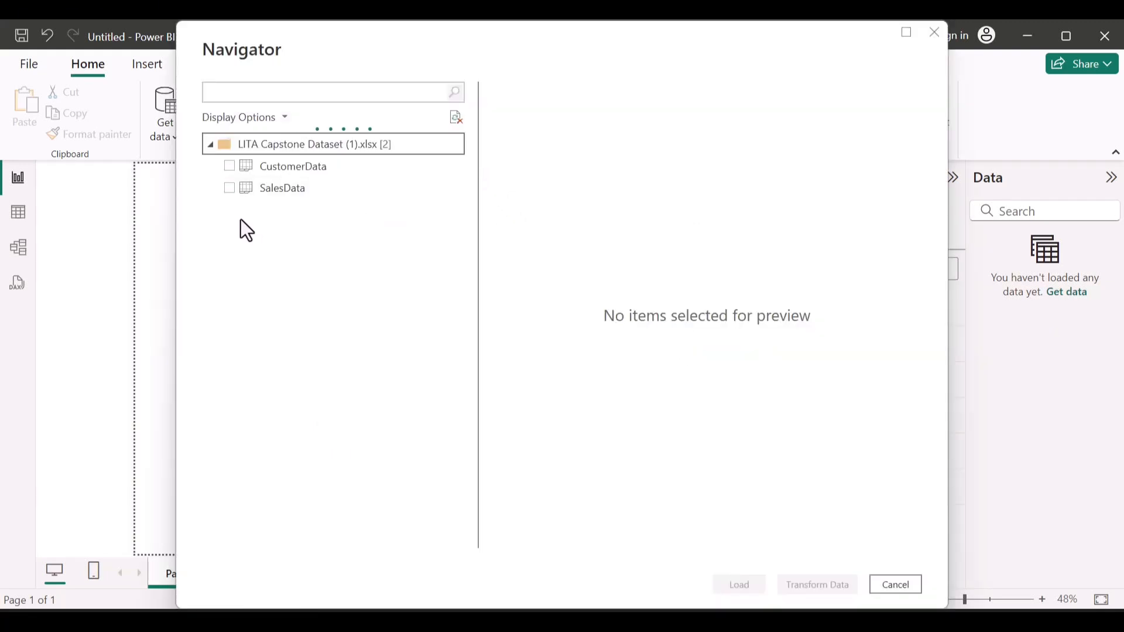
Select the SalesData sheet and open it for transformation in Power Query Editor
left_click(229, 188)
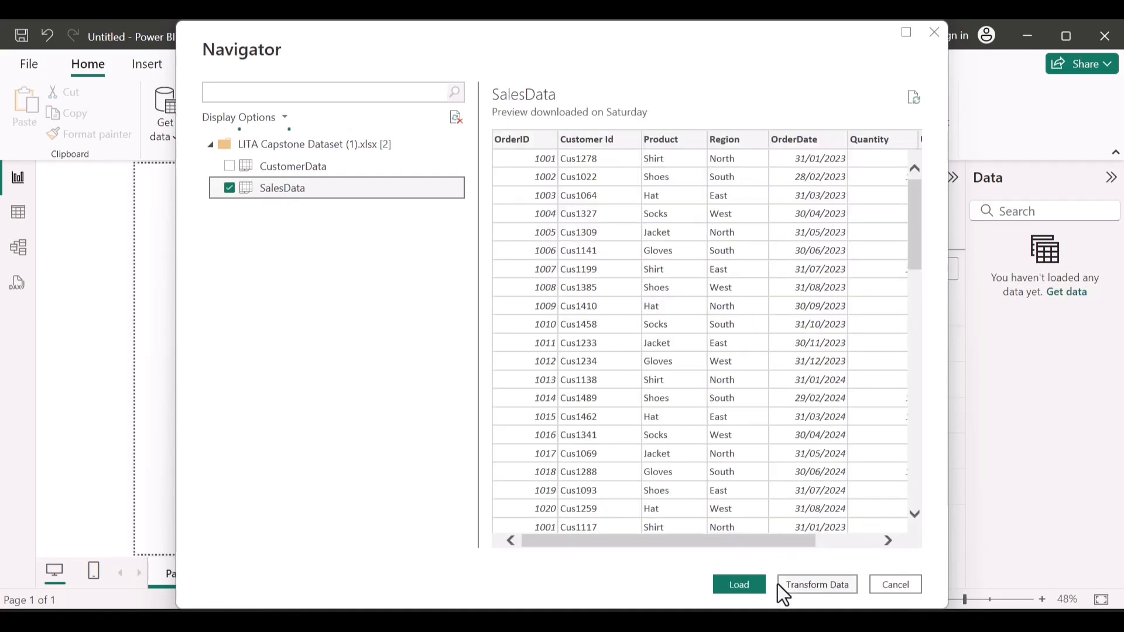
left_click(762, 585)
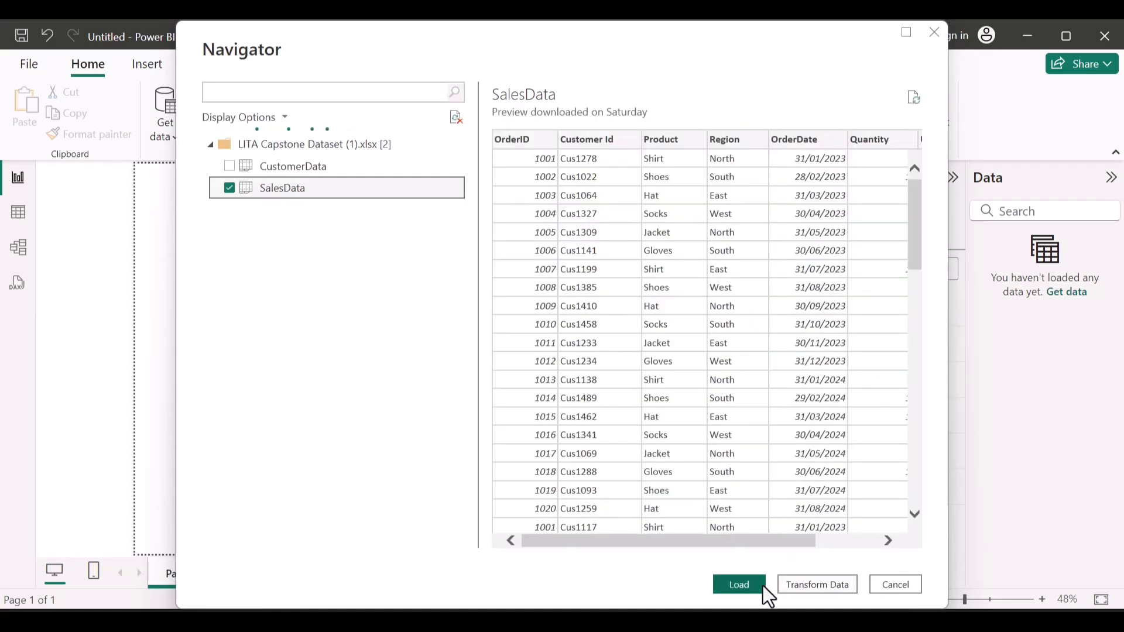
left_click(795, 583)
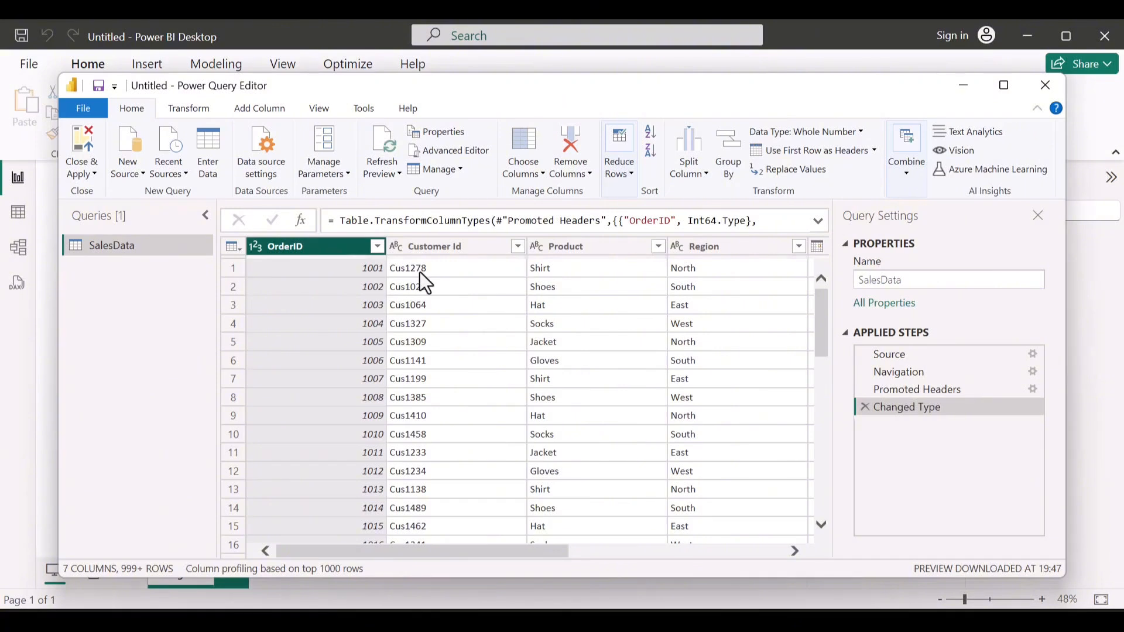
Select all columns of the SalesData query and remove duplicate rows
scroll(421, 280, "right", 3)
scroll(420, 272, "left", 3)
left_click(420, 272, "ctrl")
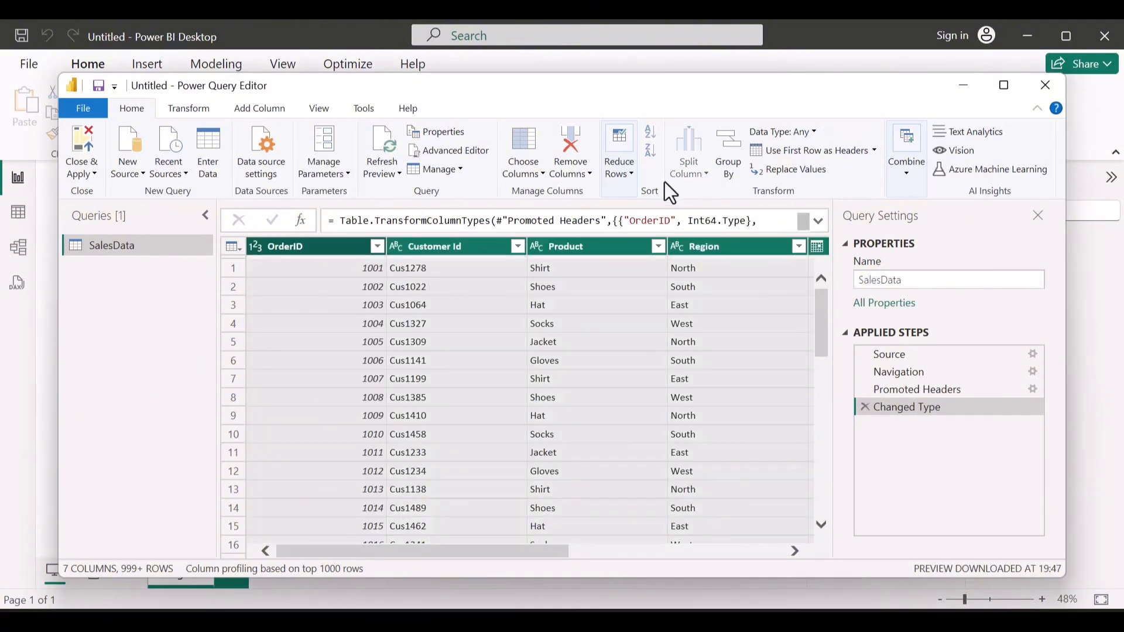
left_click(618, 172)
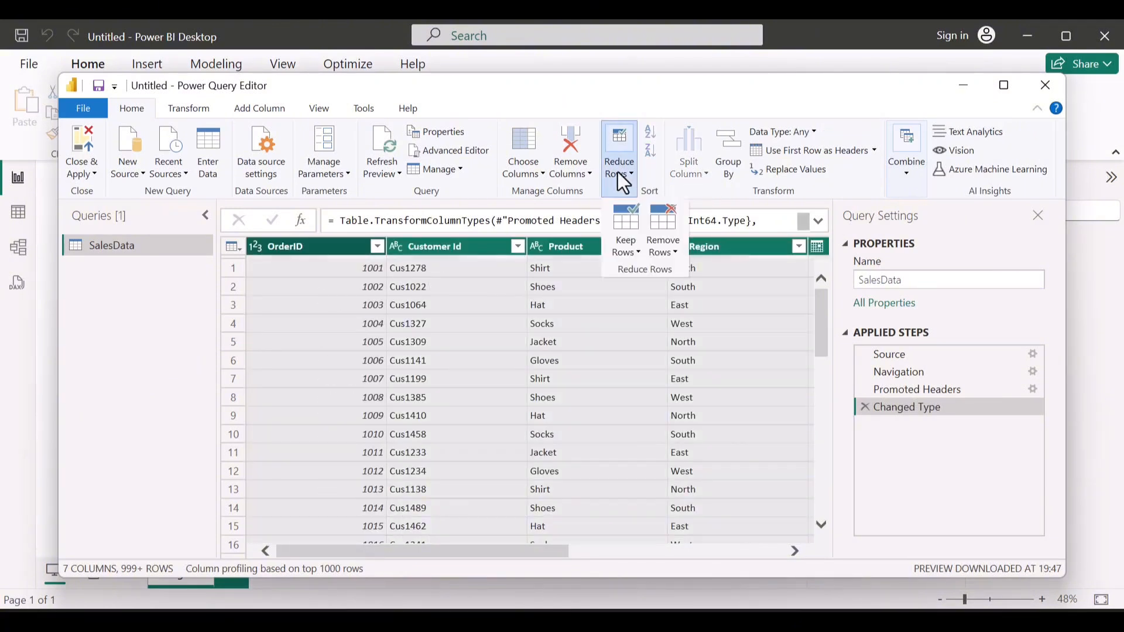
left_click(679, 252)
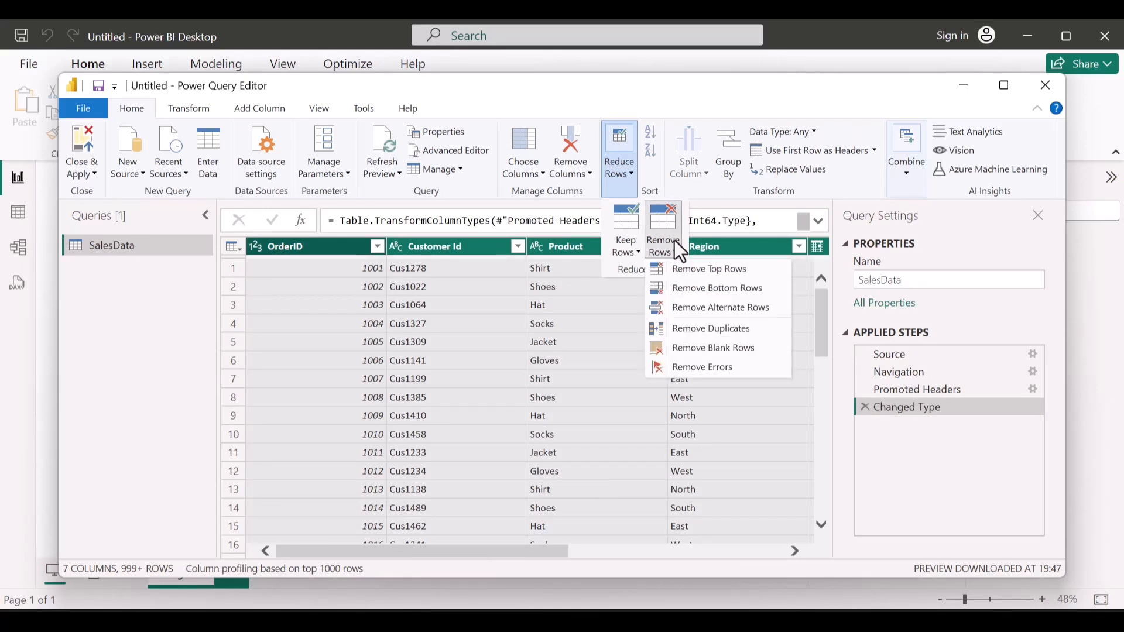
left_click(697, 329)
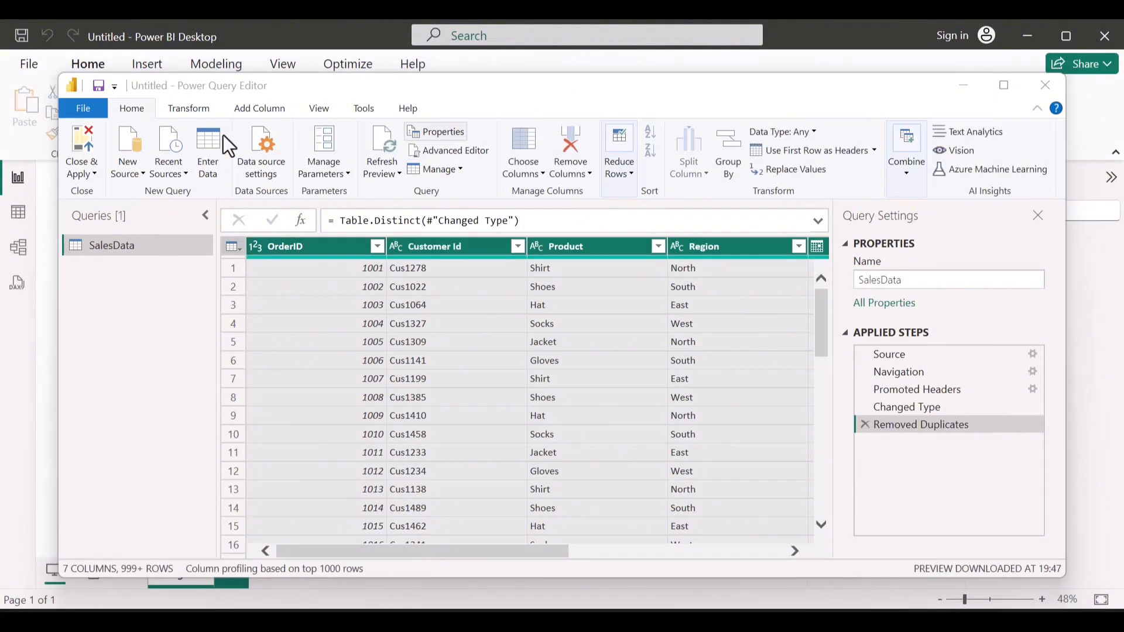
Close Power Query Editor and apply the pending query changes to the report
left_click(93, 174)
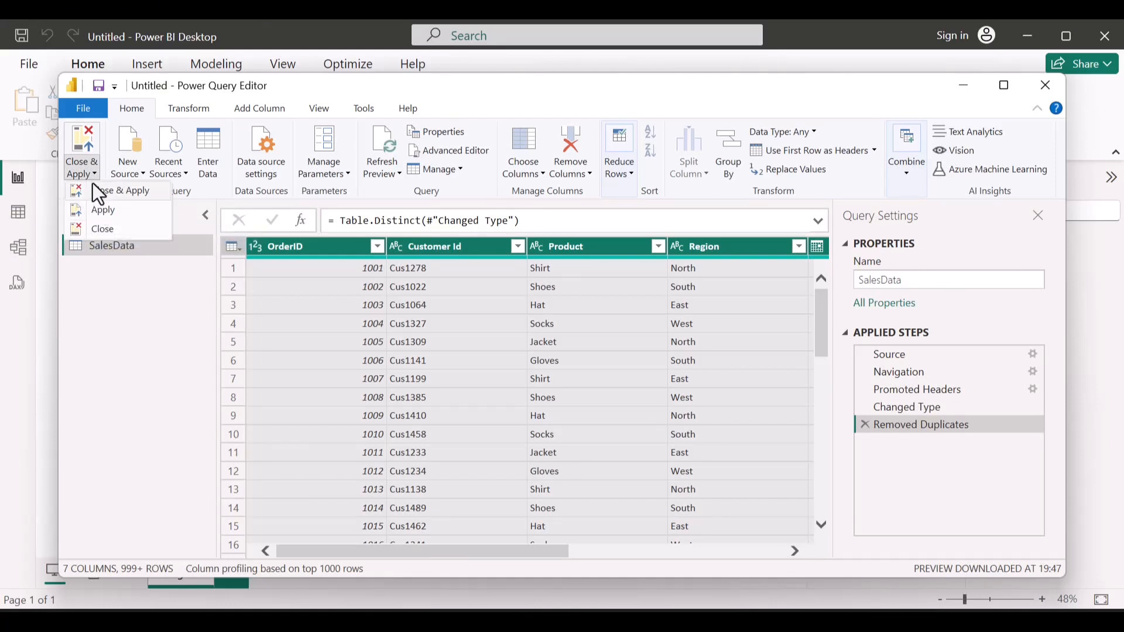
left_click(83, 139)
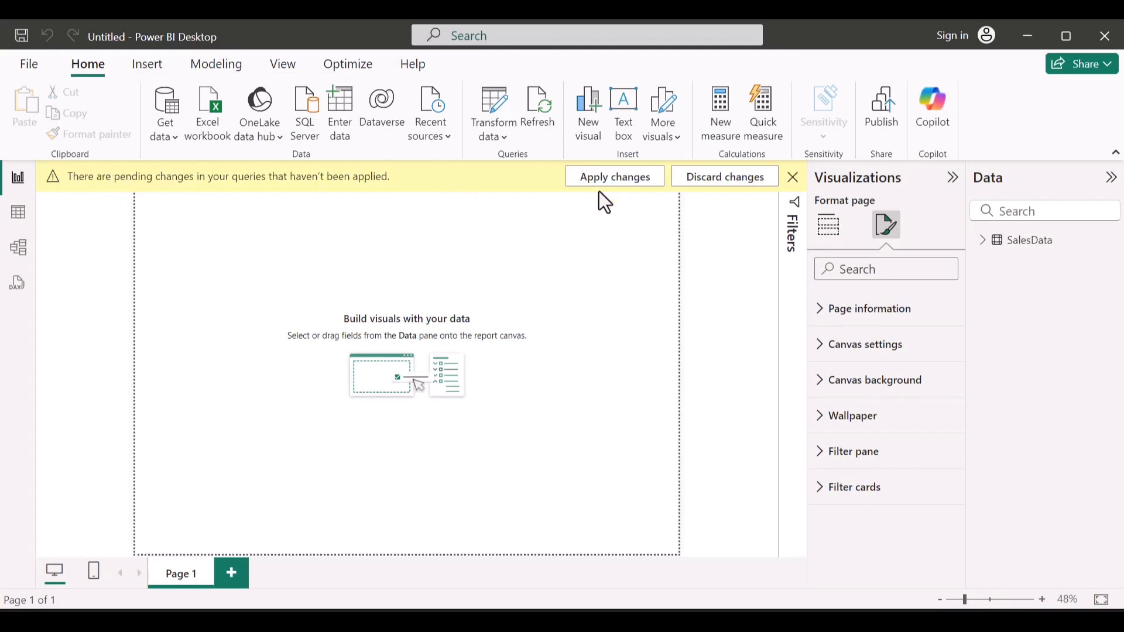
left_click(582, 179)
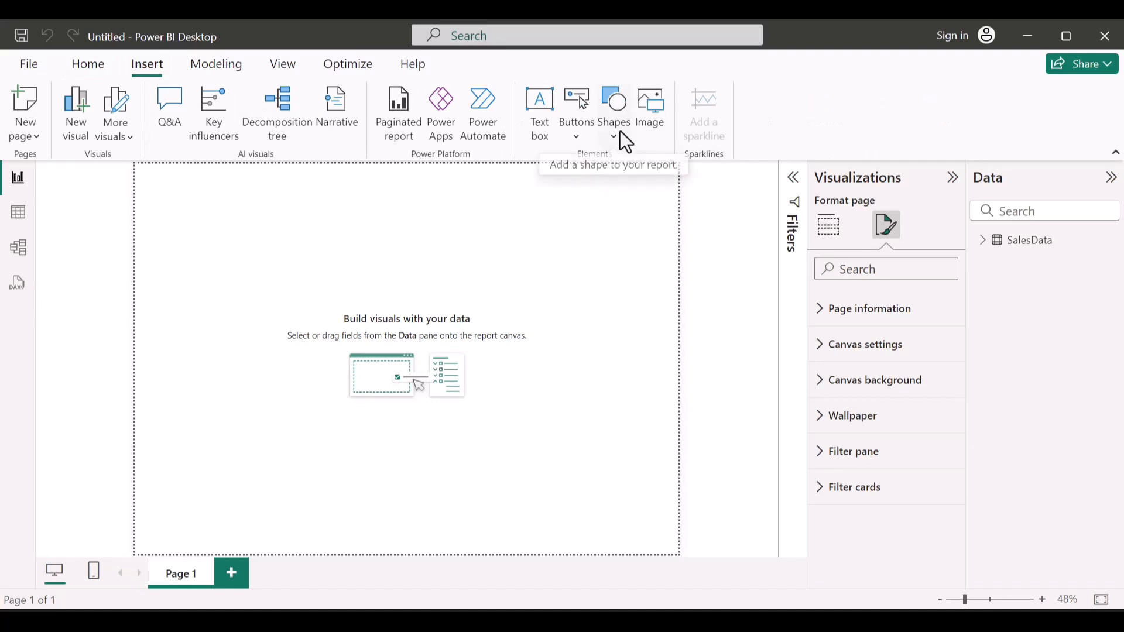
Insert a rectangle shape, move it to the page's lower-left corner and enlarge it to the full page width, leaving a header strip above
left_click(625, 140)
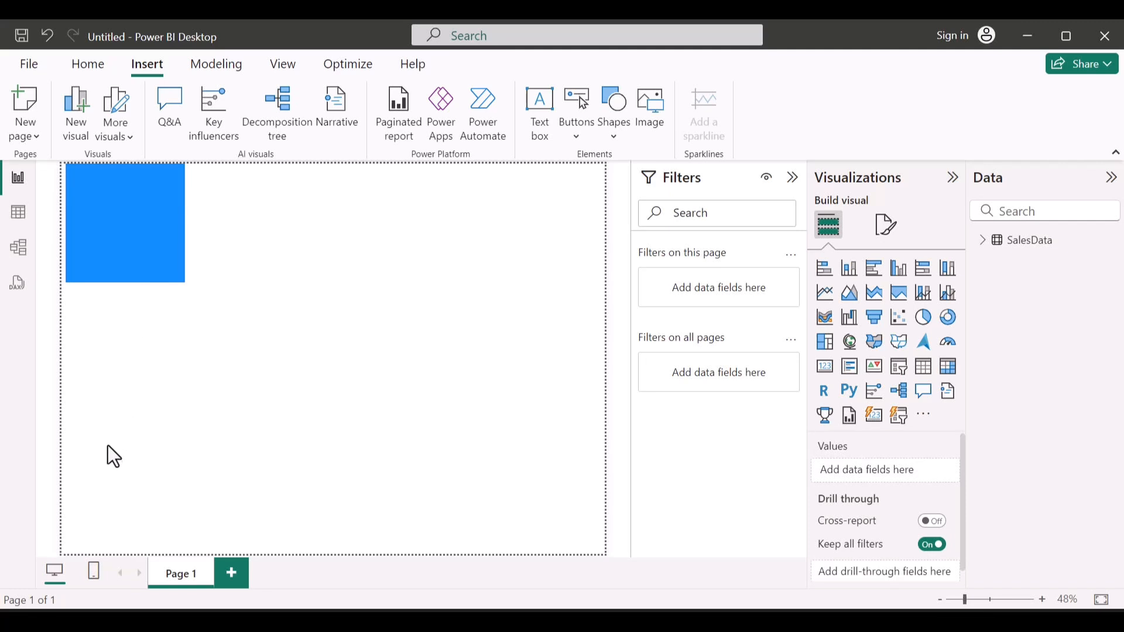
left_click(123, 216)
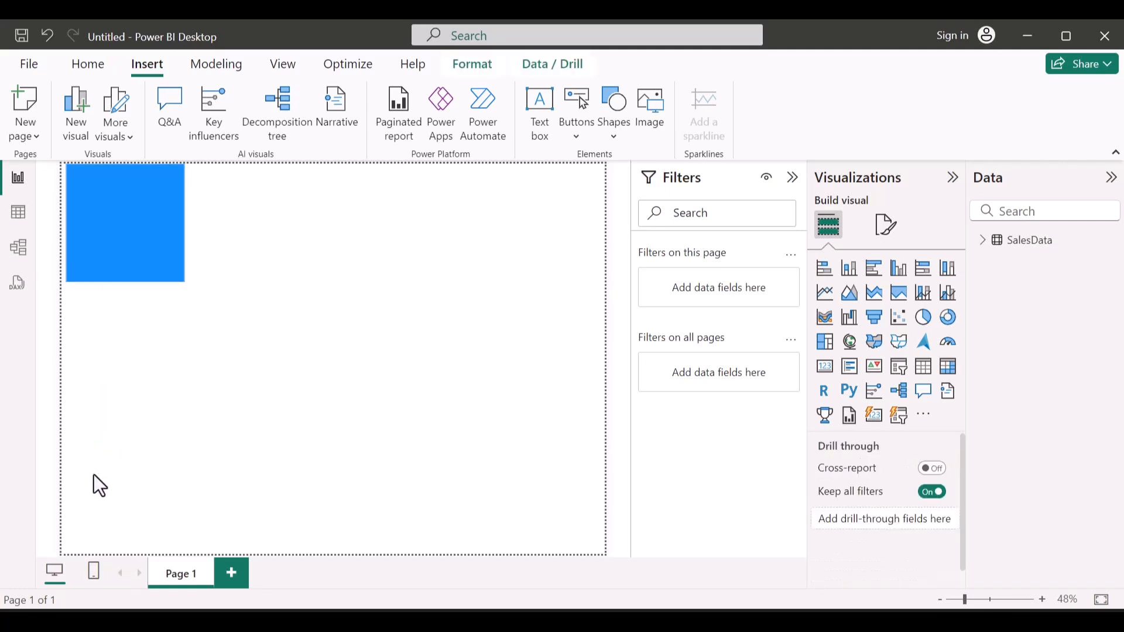
left_click_drag(103, 215, 80, 512)
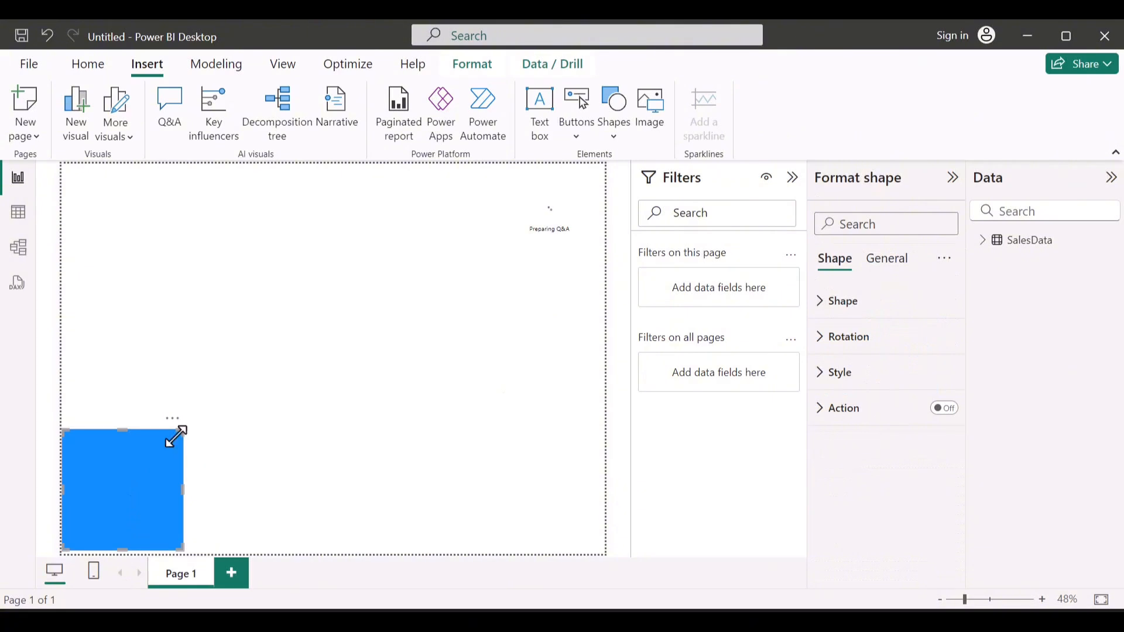
left_click_drag(504, 346, 604, 227)
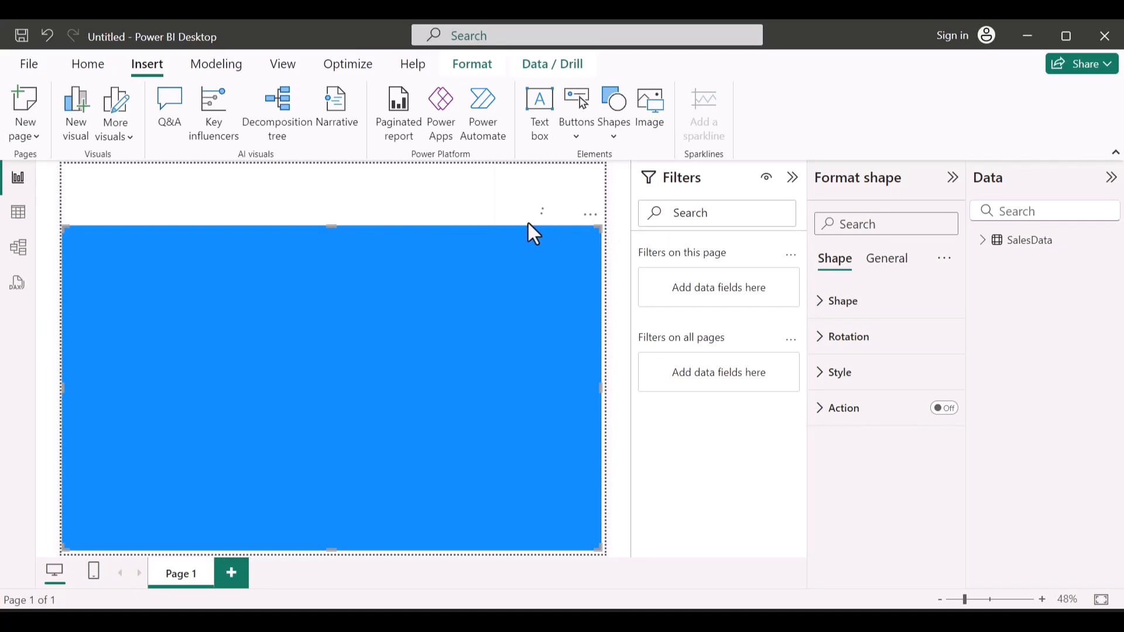
Remove the stray Q&A visual and extend the rectangle's top edge upward to narrow the header strip
left_click_drag(606, 196, 602, 227)
left_click(590, 216)
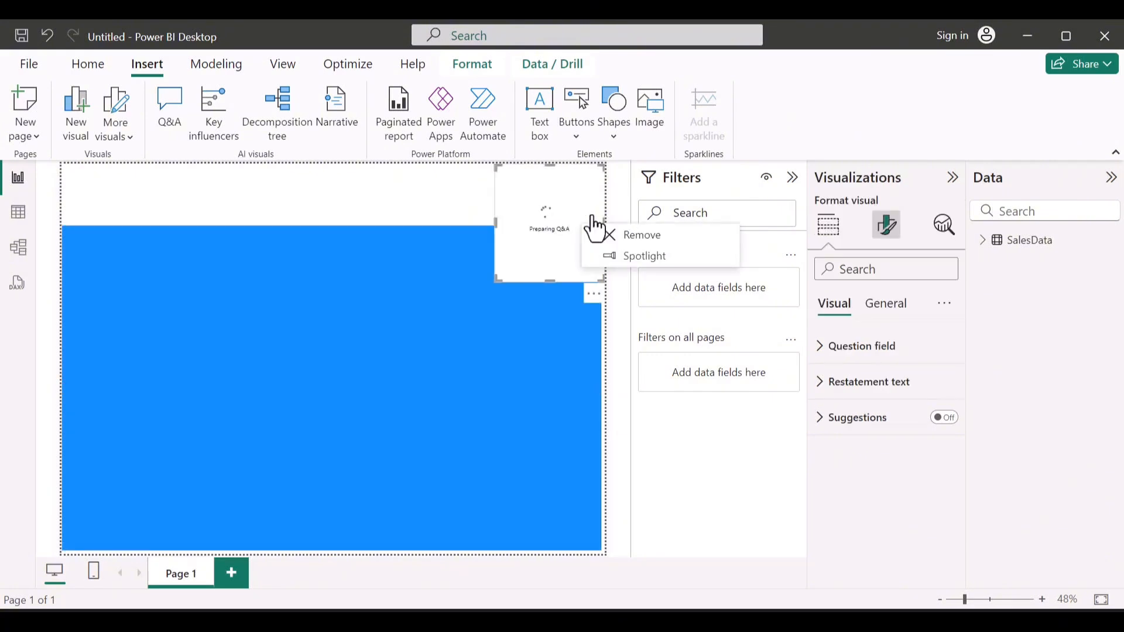
left_click(612, 232)
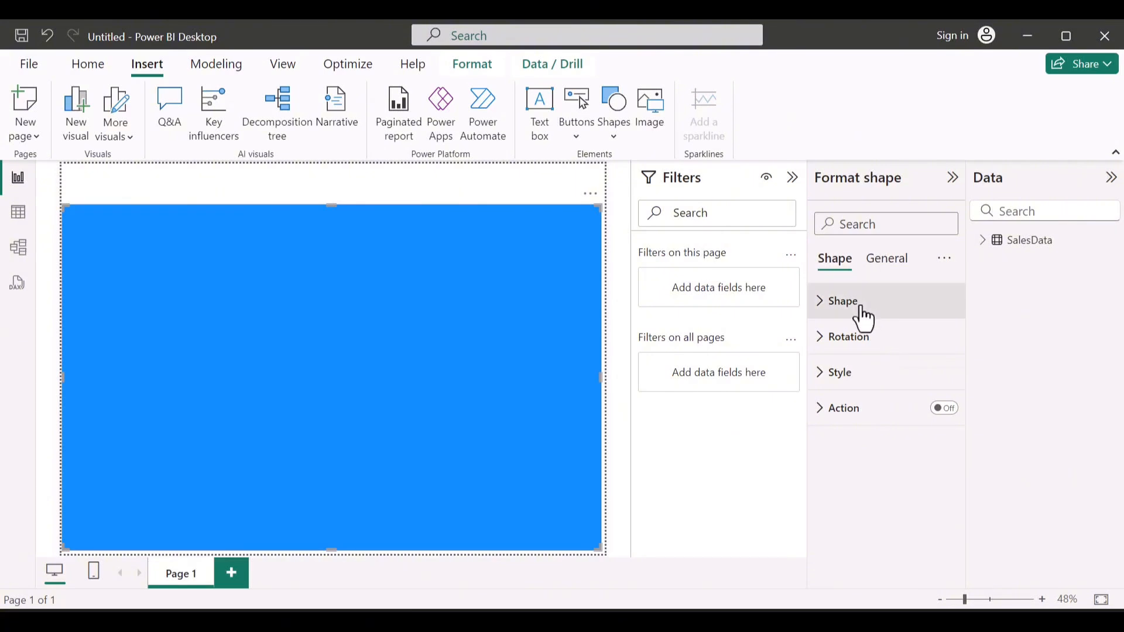
Fill the background rectangle with light grey, adjust its fill transparency and turn off its border
left_click(859, 384)
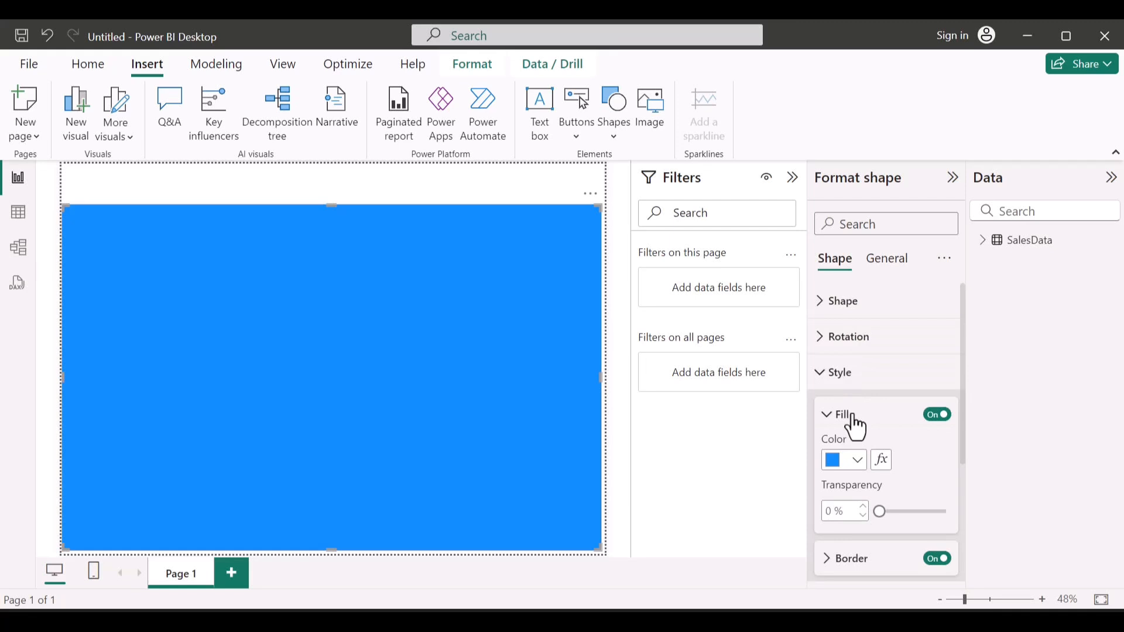
left_click(858, 462)
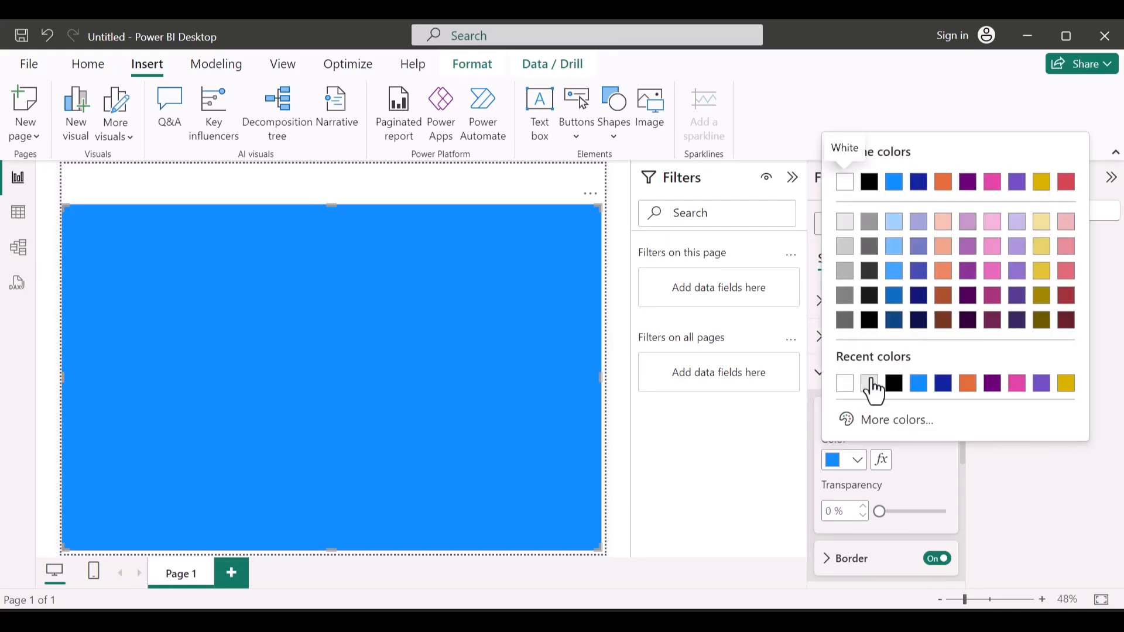
left_click(870, 384)
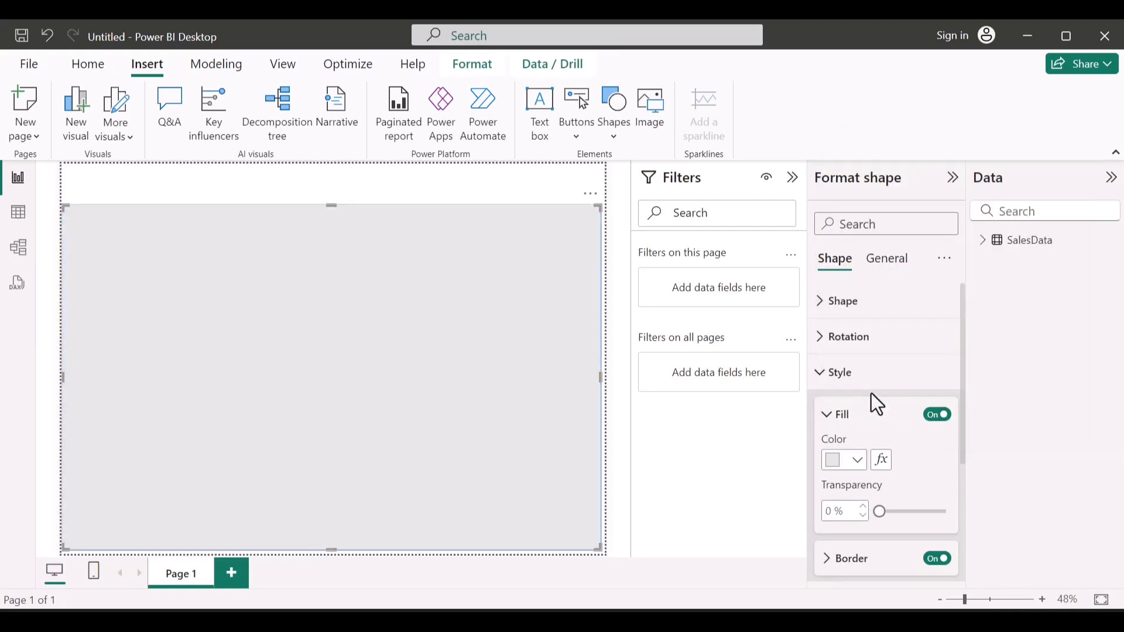
scroll(871, 394, "down", 1)
left_click_drag(880, 454, 890, 455)
left_click(936, 501)
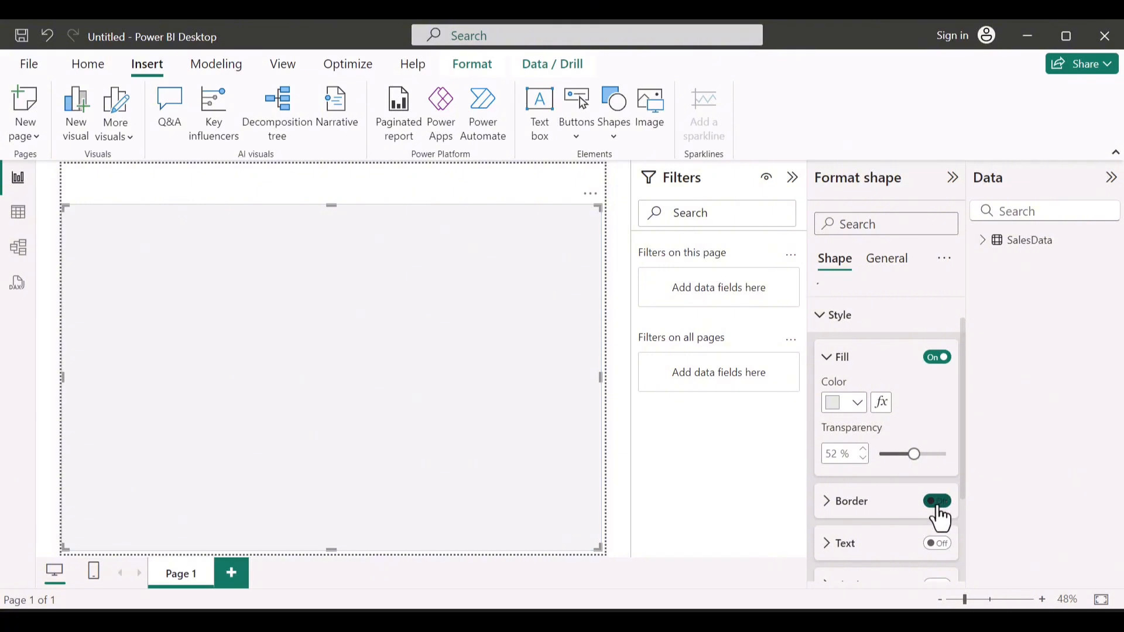
left_click(394, 166)
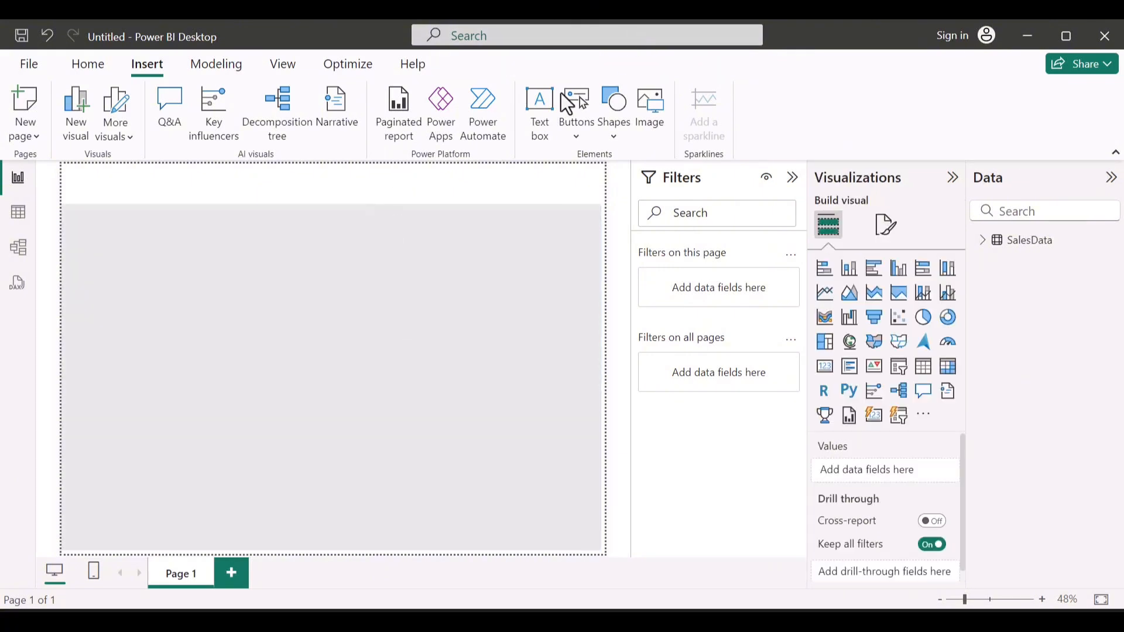
Insert a text box reading "Sales Dashboard" and format it in Segoe (Bold), size 32, centred
left_click(539, 121)
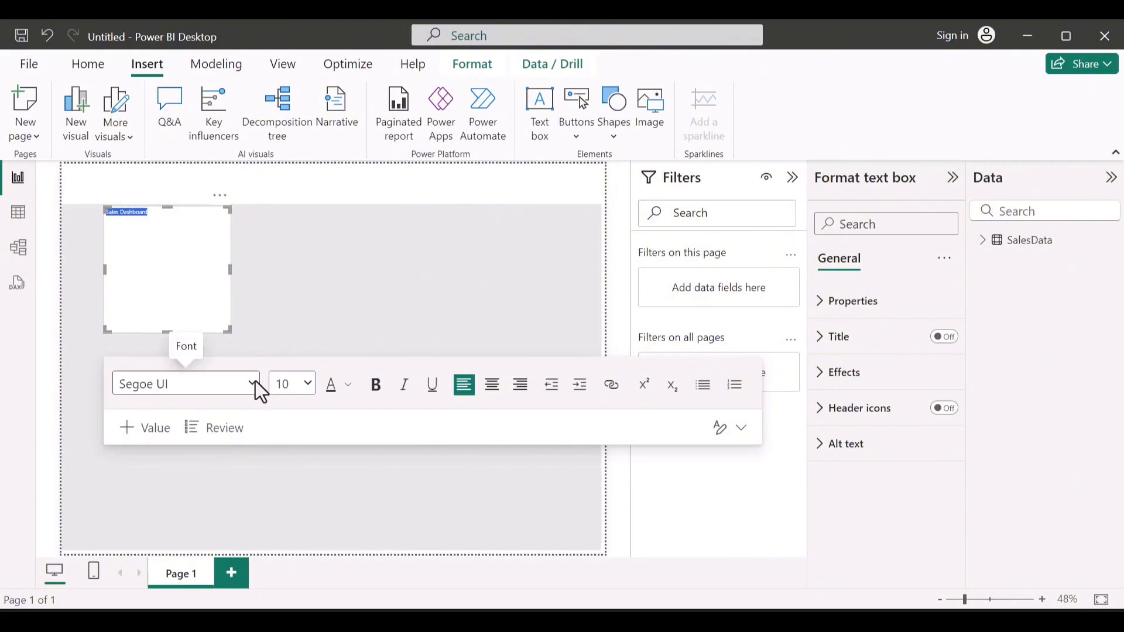
left_click(255, 381)
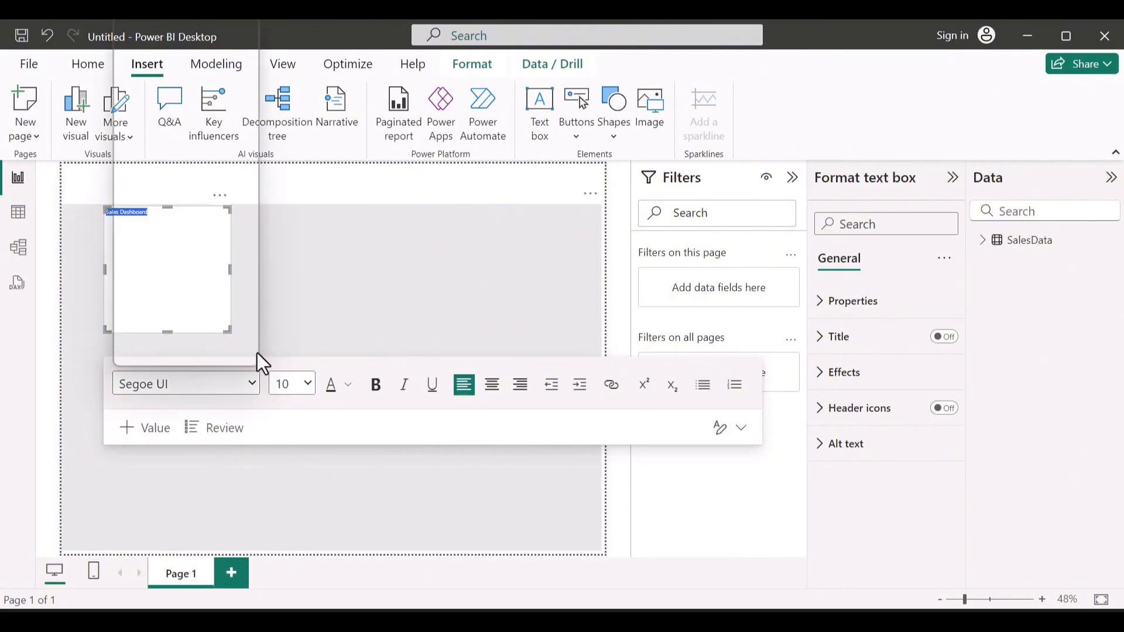
scroll(222, 269, "down", 2)
scroll(222, 269, "down", 1)
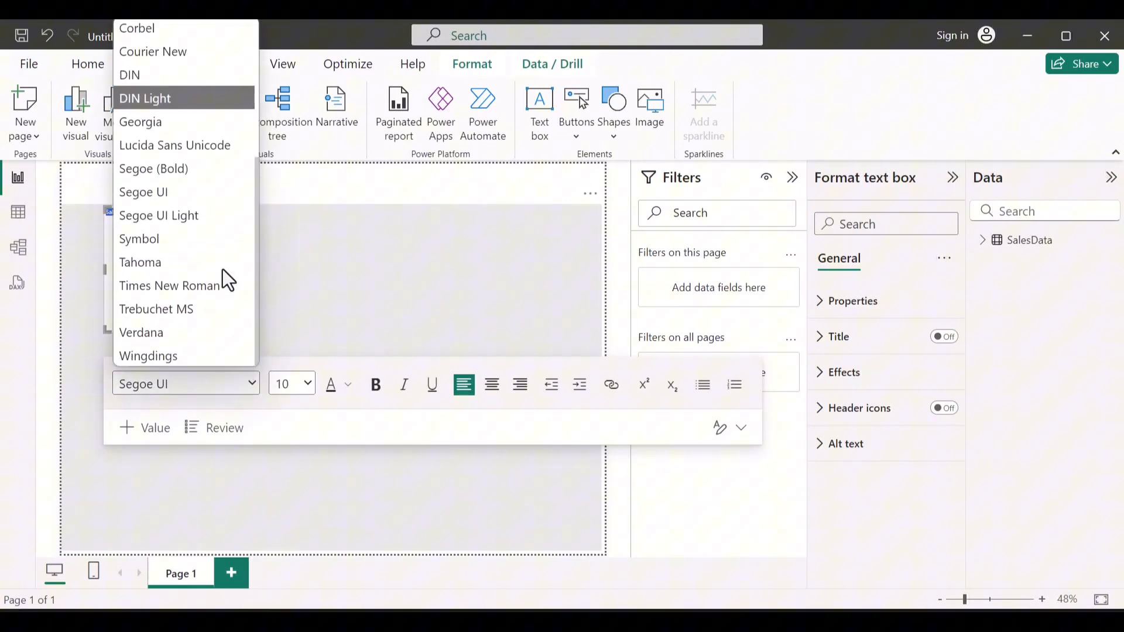
left_click(197, 166)
left_click(306, 389)
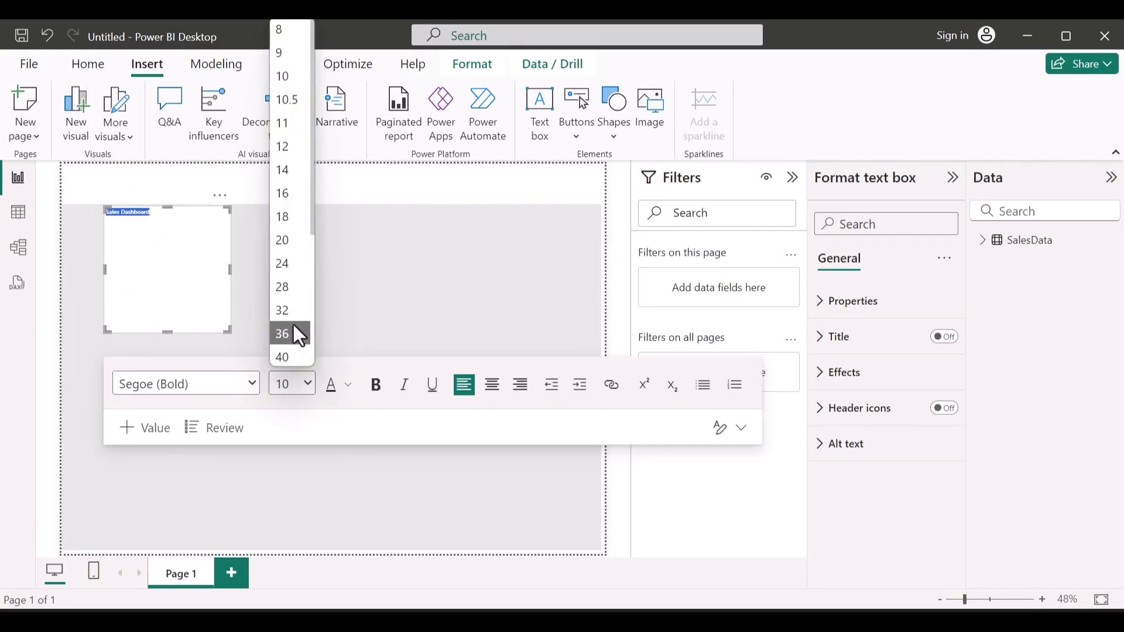
left_click(293, 318)
left_click(477, 396)
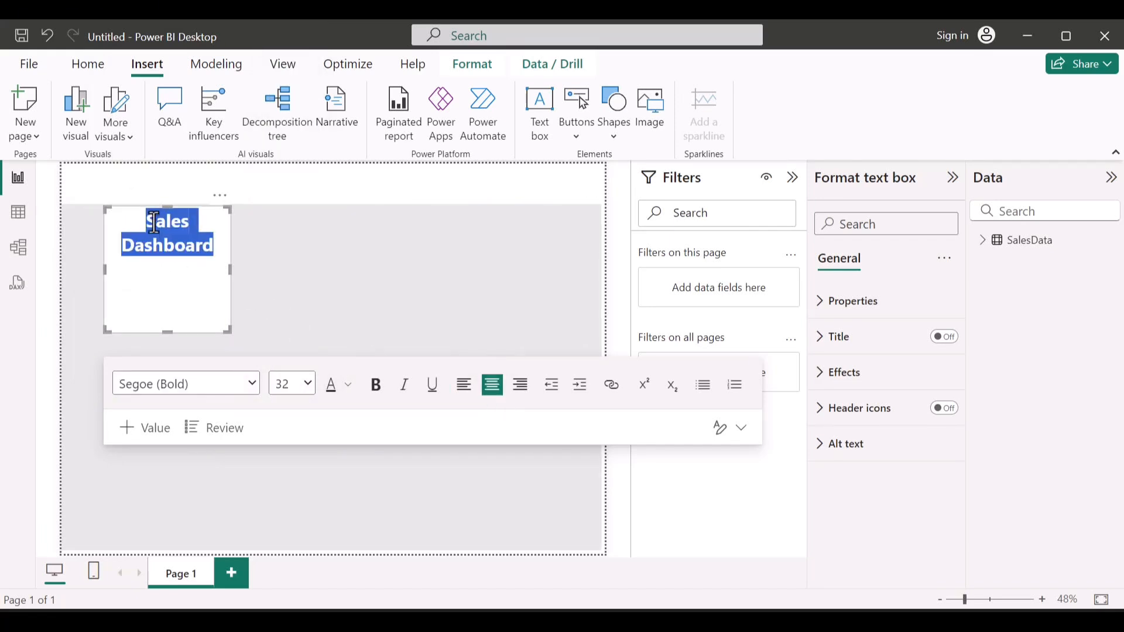
Fit the title text box into the header strip, spanning from the page's left edge to about mid-page
left_click_drag(157, 207, 158, 160)
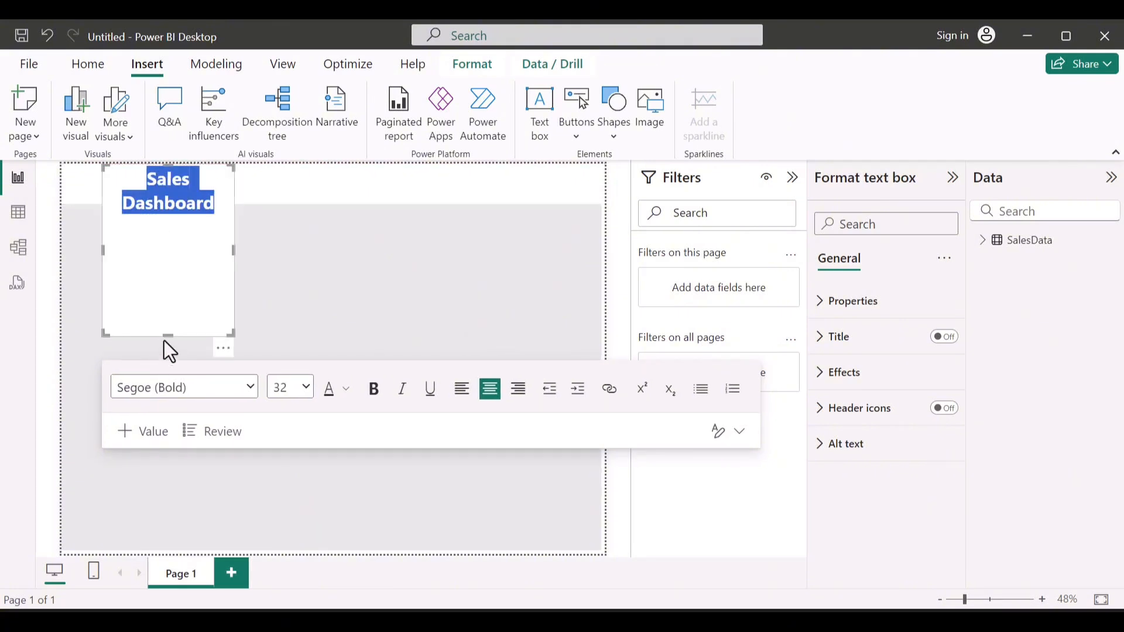
left_click_drag(175, 234, 174, 202)
left_click_drag(104, 184, 50, 185)
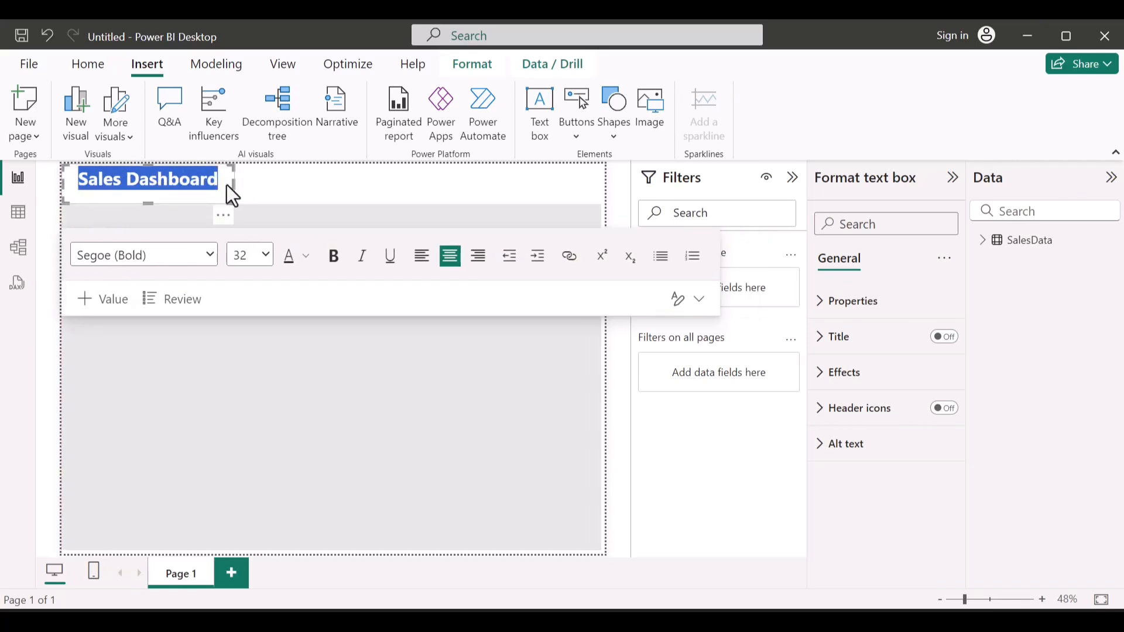
left_click_drag(233, 184, 336, 178)
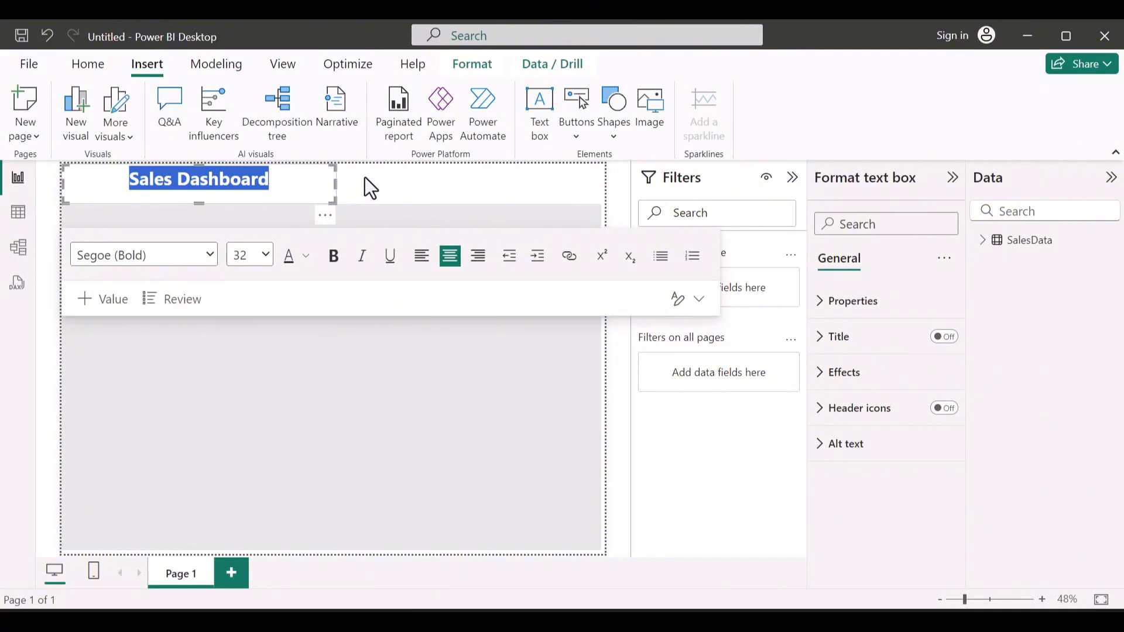
Set the "Sales Dashboard" title's font size to 36
left_click(265, 256)
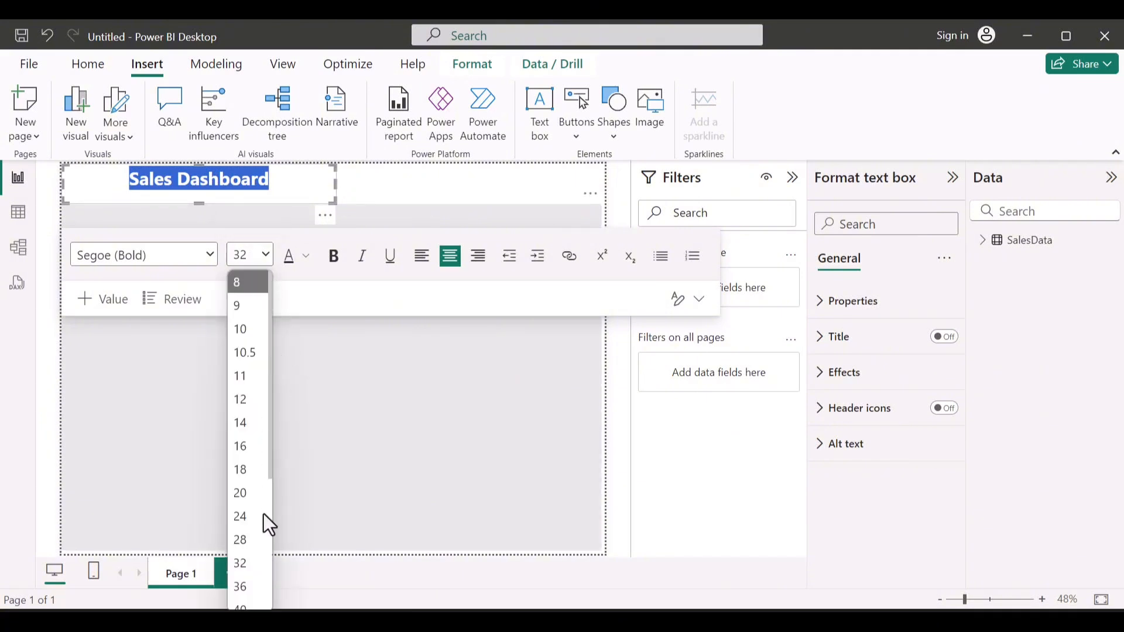
left_click(247, 580)
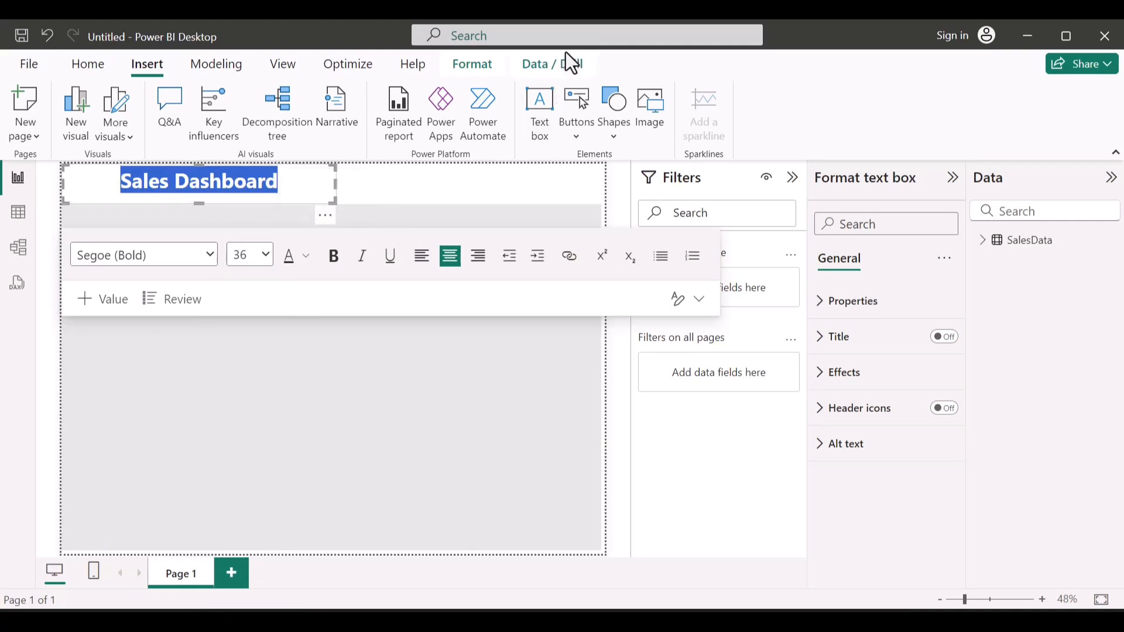
left_click(372, 202)
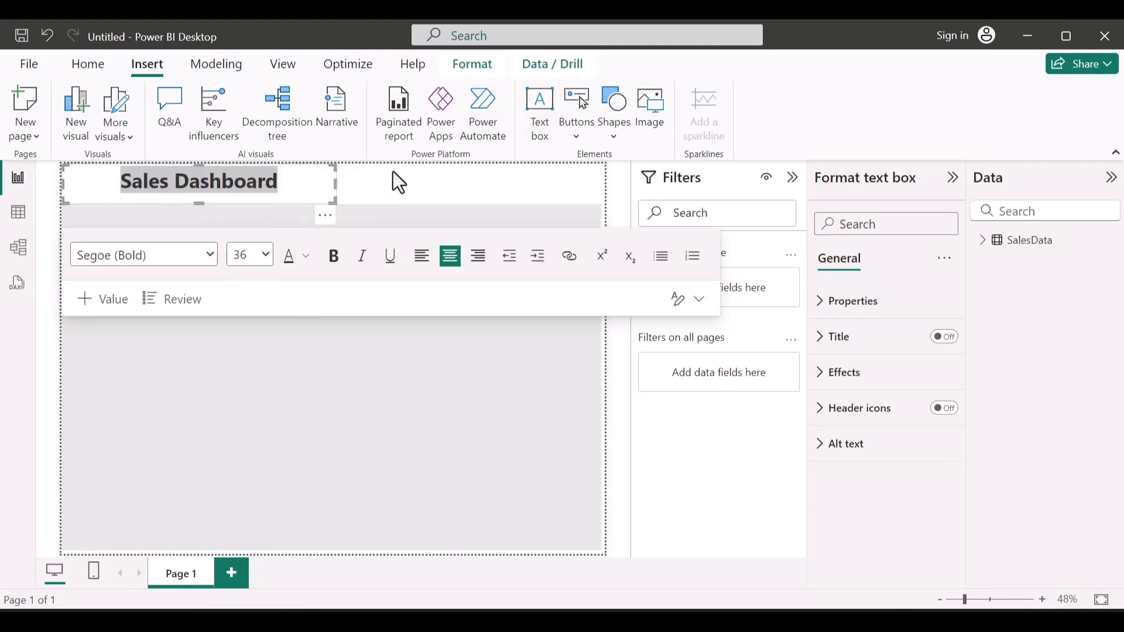
left_click(393, 175)
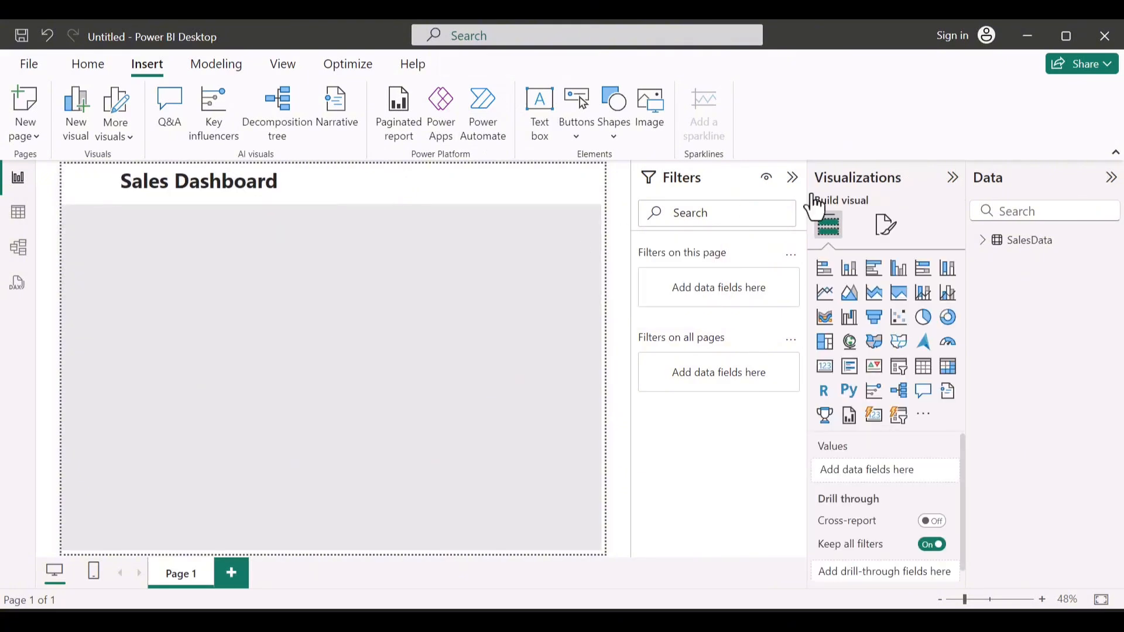
Add the Region field from SalesData to the page and turn the resulting table into a slicer
left_click(982, 240)
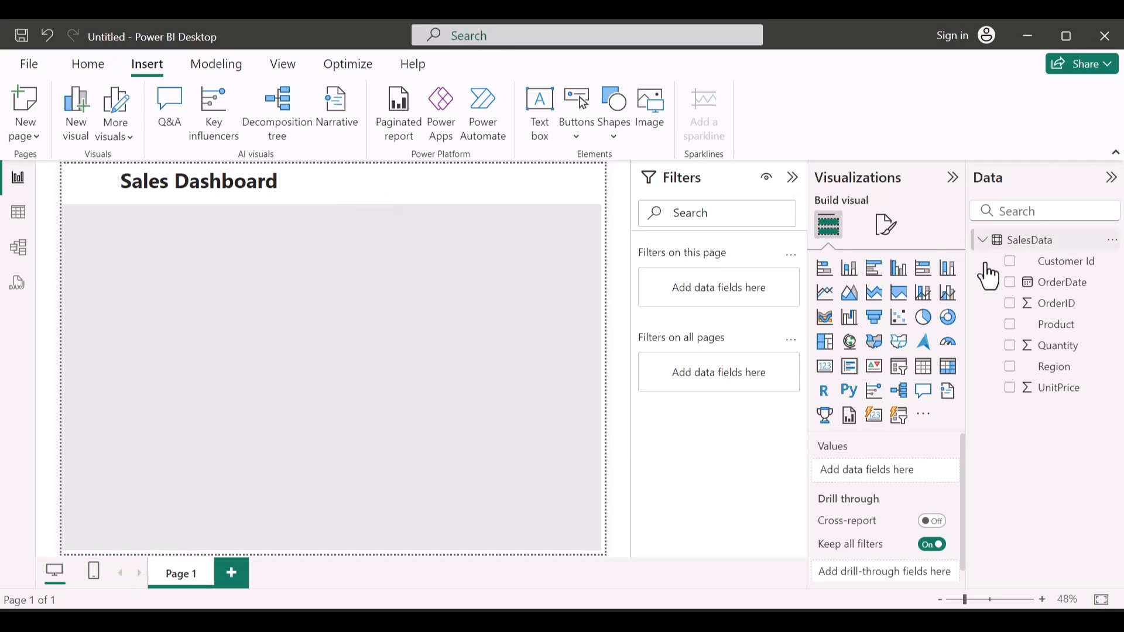
left_click(1010, 370)
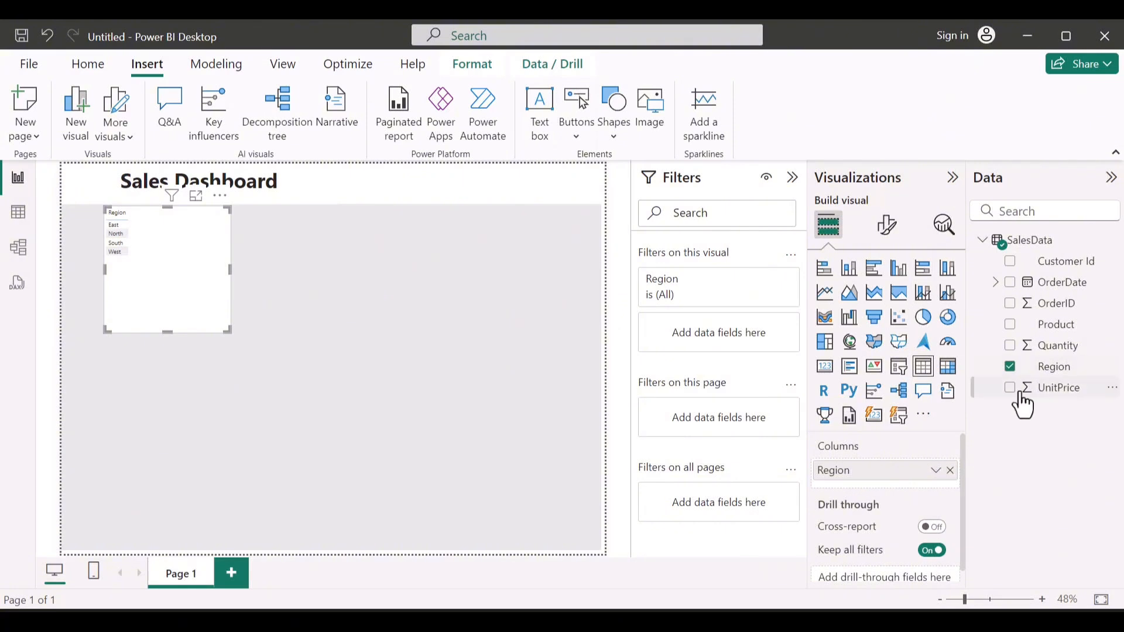
left_click(901, 379)
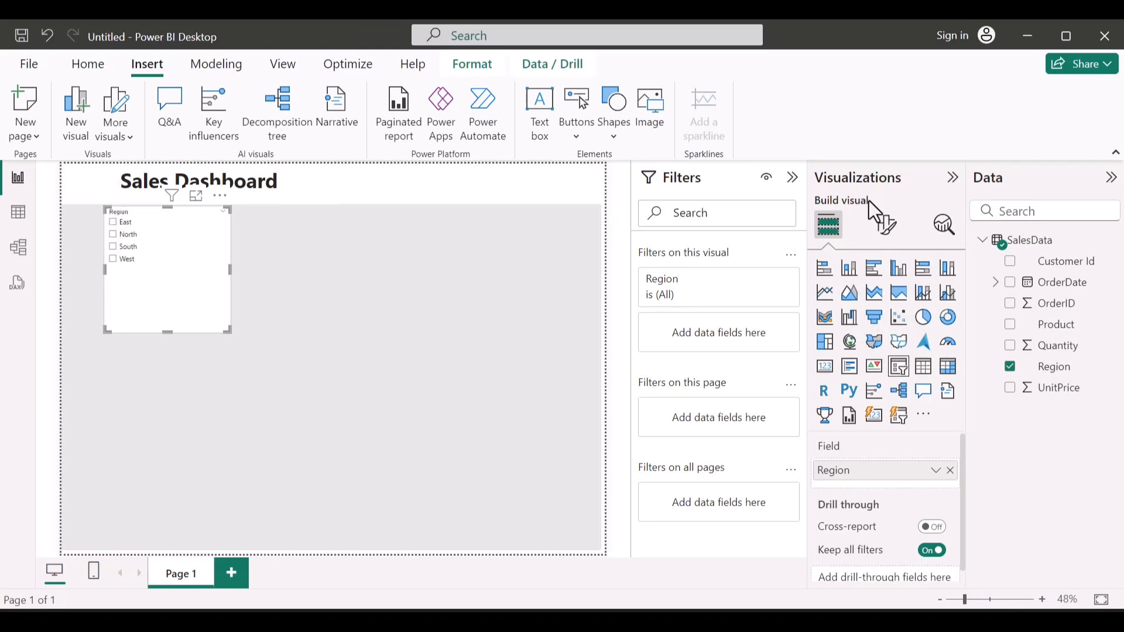
Set the Region slicer's style to Dropdown
left_click(886, 225)
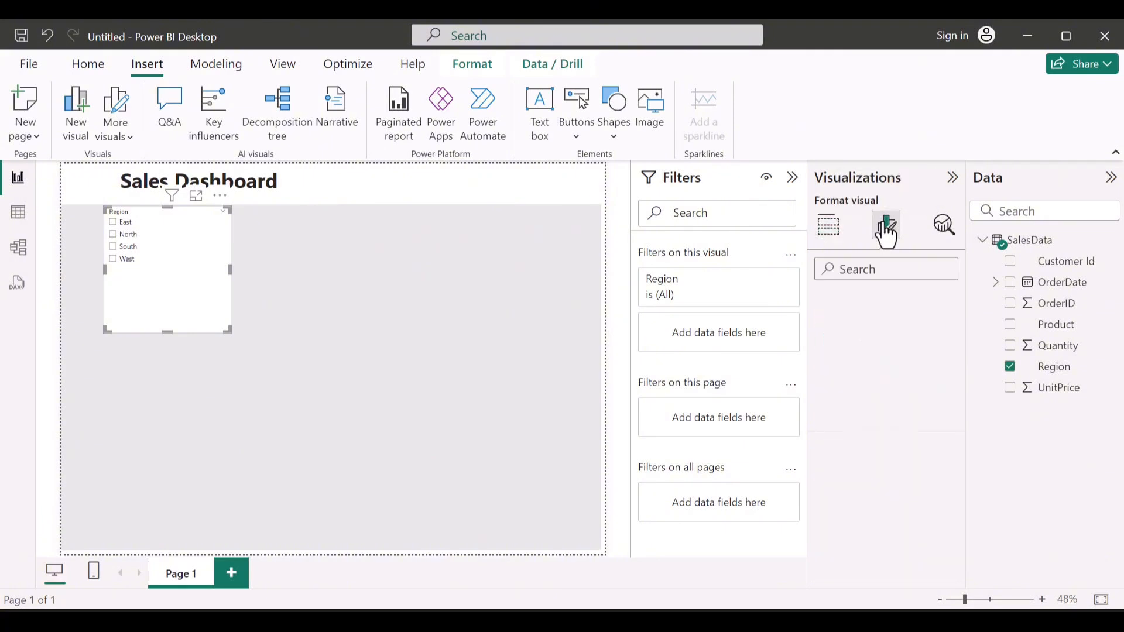
left_click(868, 354)
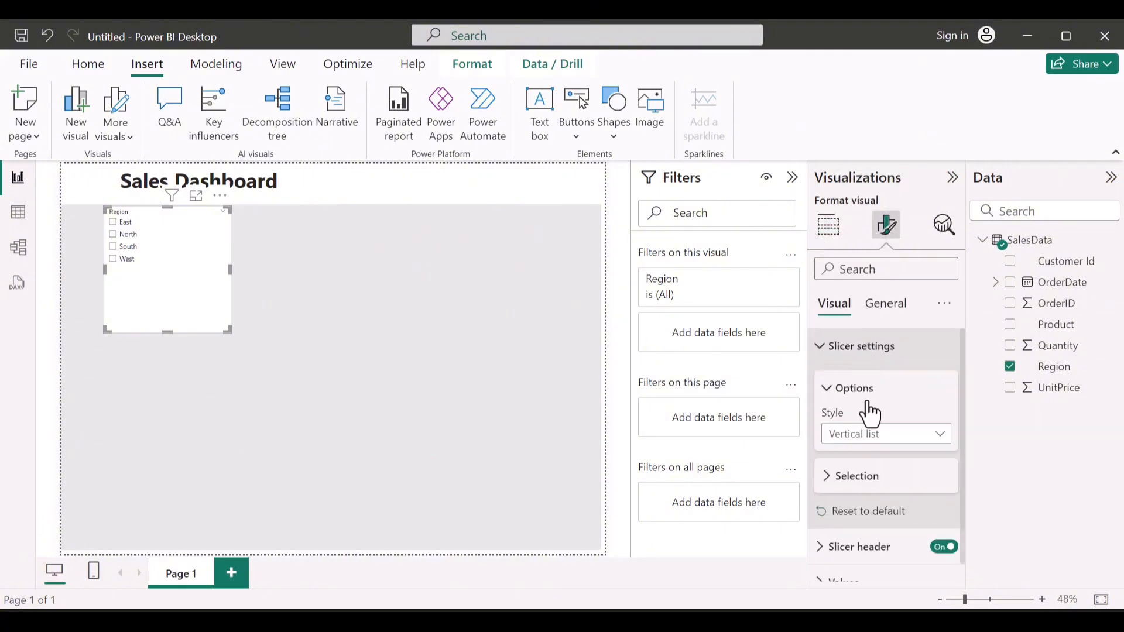
left_click(871, 436)
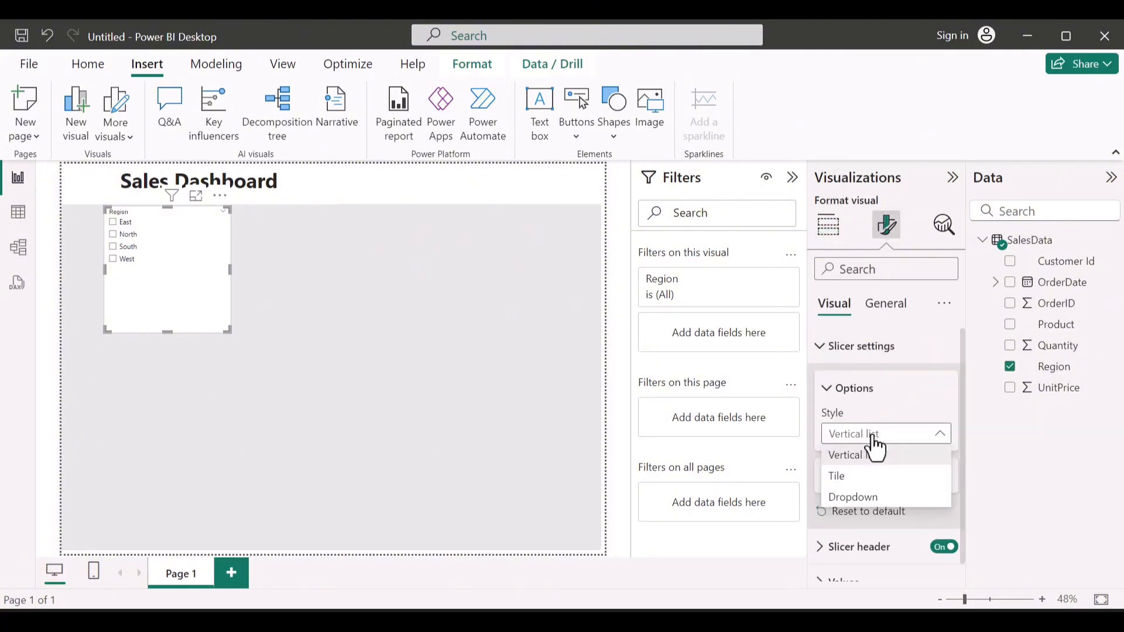
left_click(861, 502)
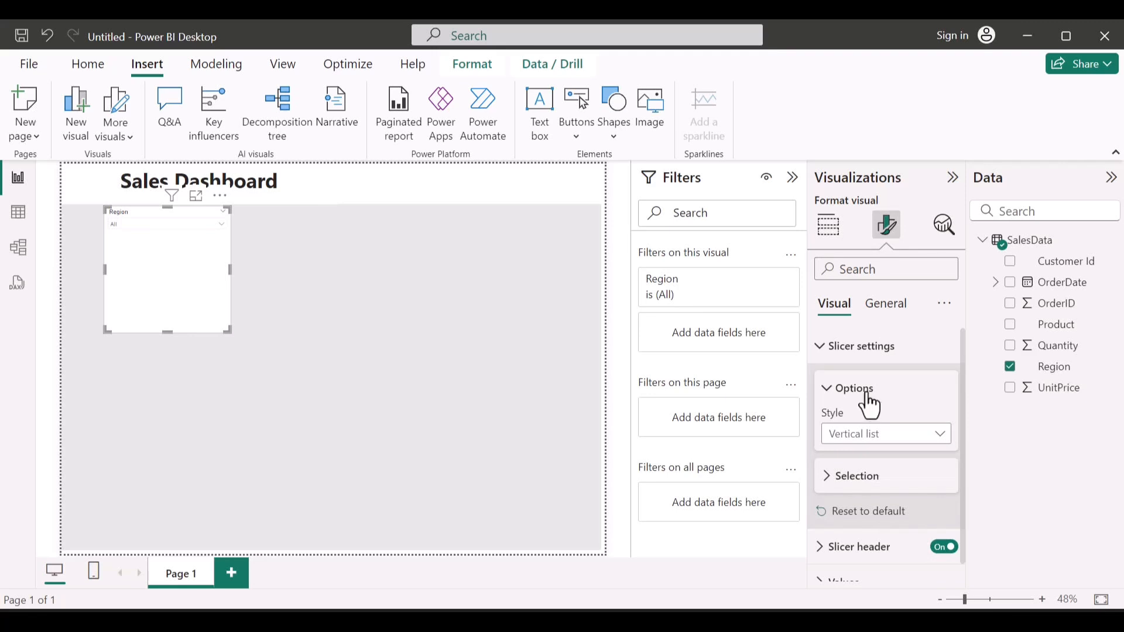
left_click(843, 352)
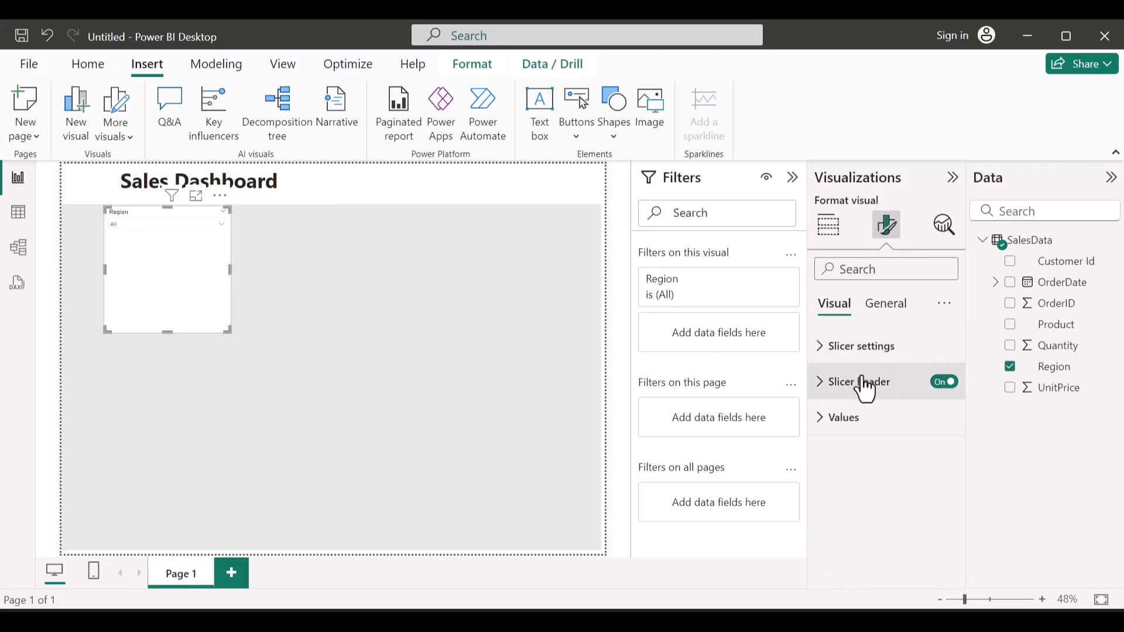
Change the Region slicer header's font to a bold Segoe UI typeface
left_click(864, 386)
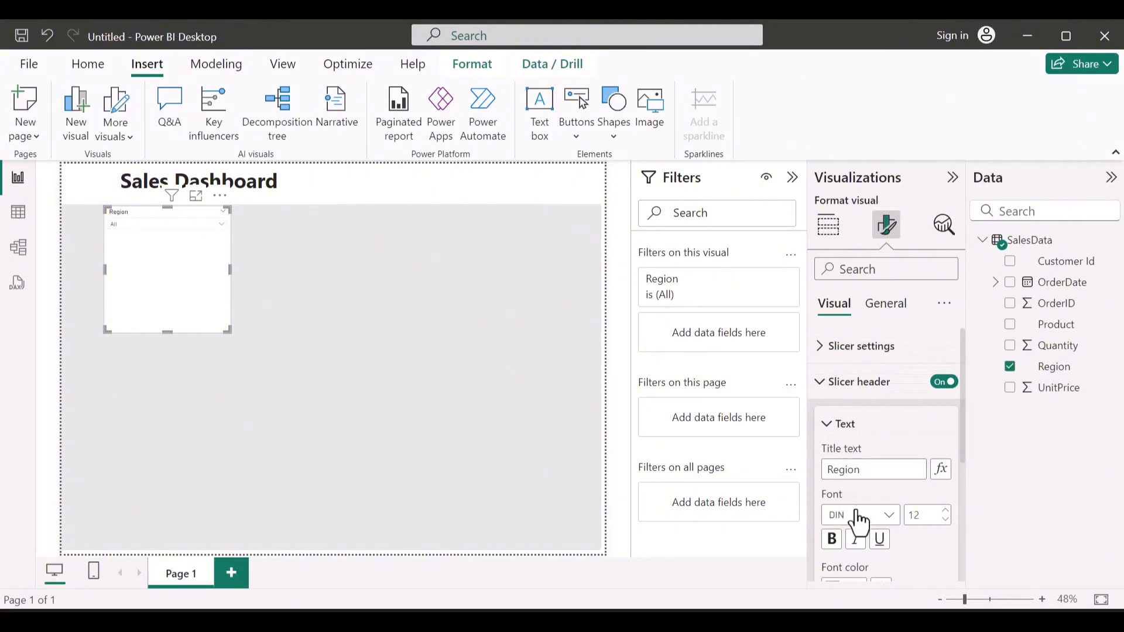
left_click(885, 515)
scroll(866, 468, "down", 3)
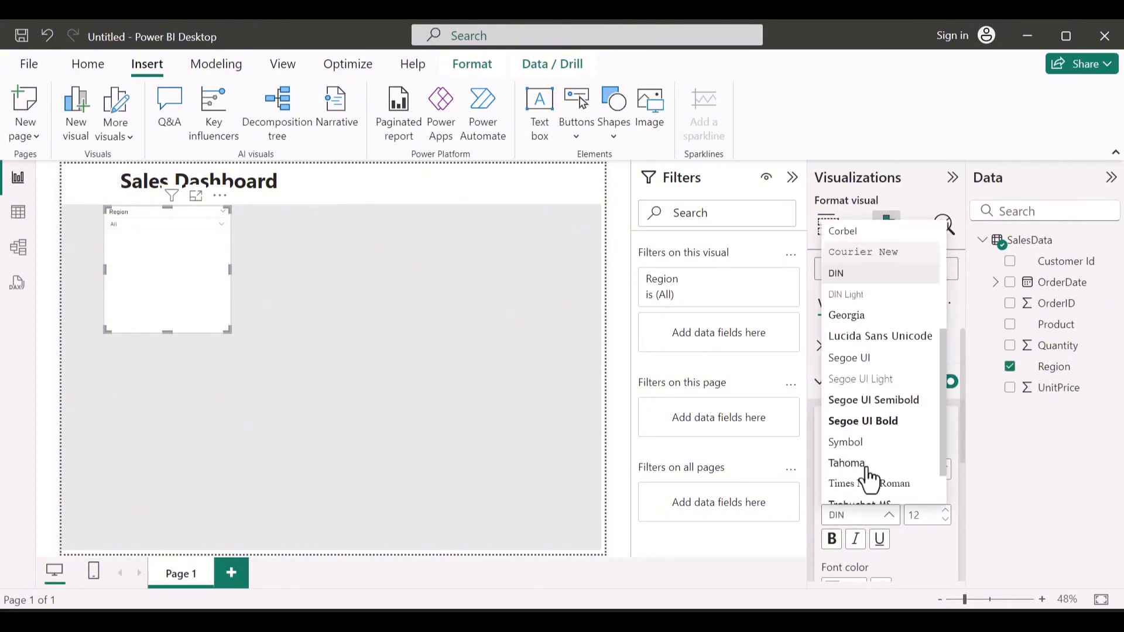
scroll(866, 462, "down", 1)
left_click(861, 347)
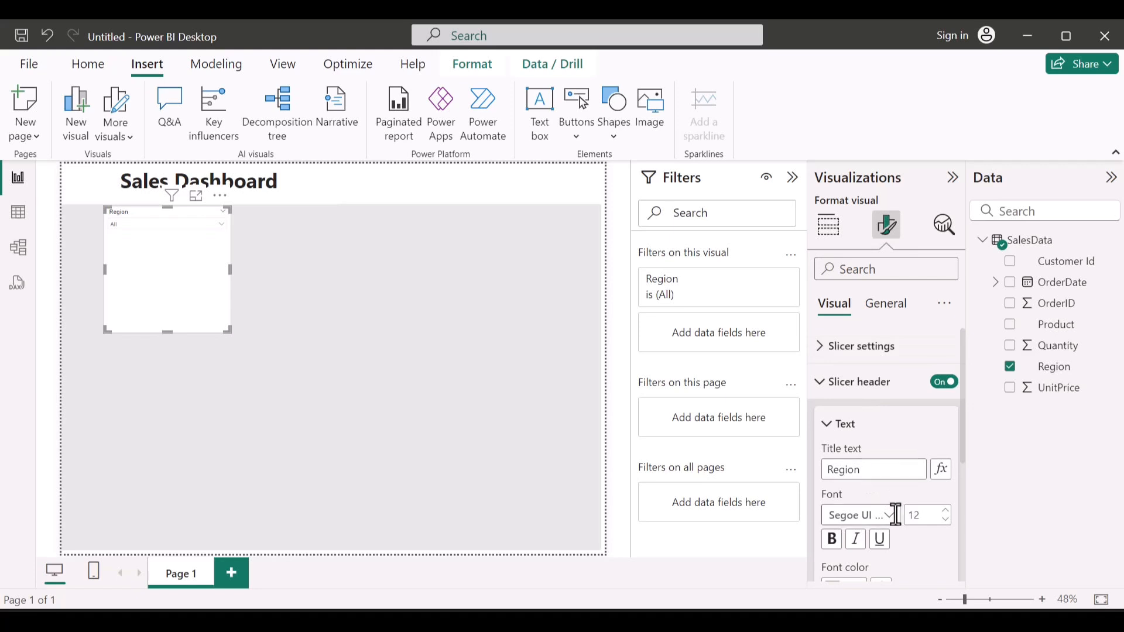
left_click(895, 515)
left_click(882, 383)
Apply bold to the Region slicer header text and set its font size to 14
scroll(868, 550, "down", 2)
left_click(831, 443)
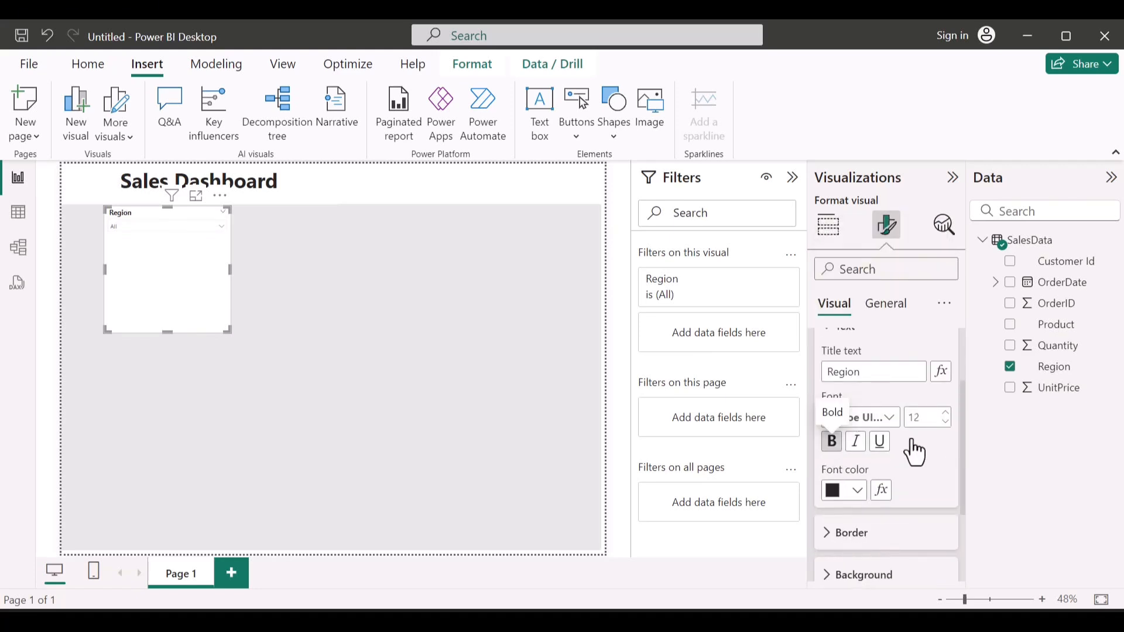
left_click(945, 413)
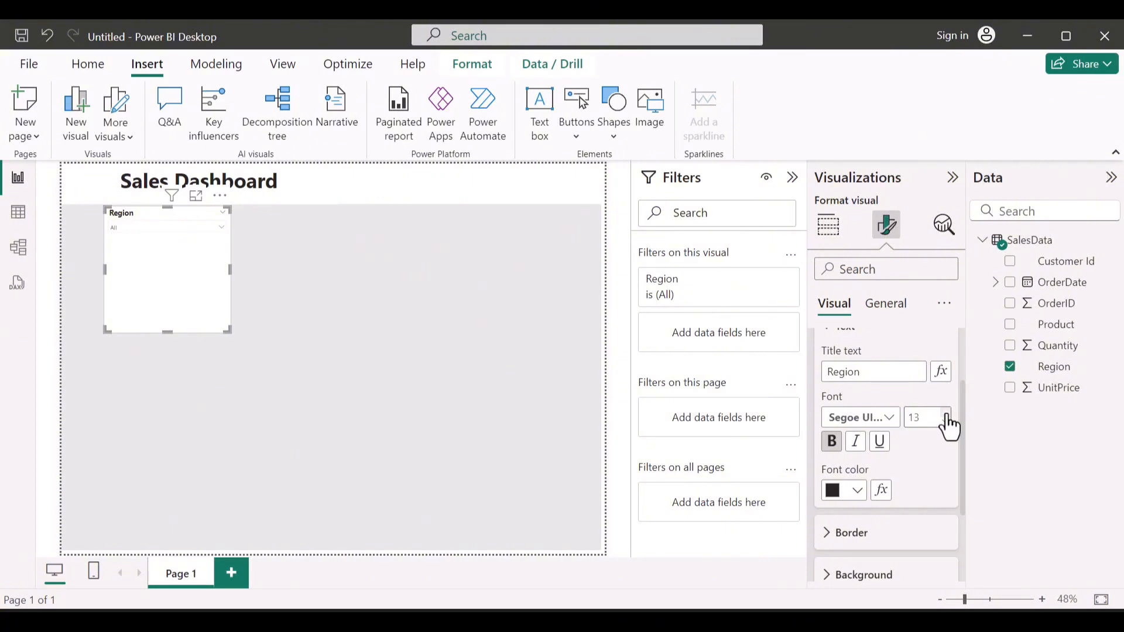
scroll(886, 439, "up", 2)
left_click(945, 510)
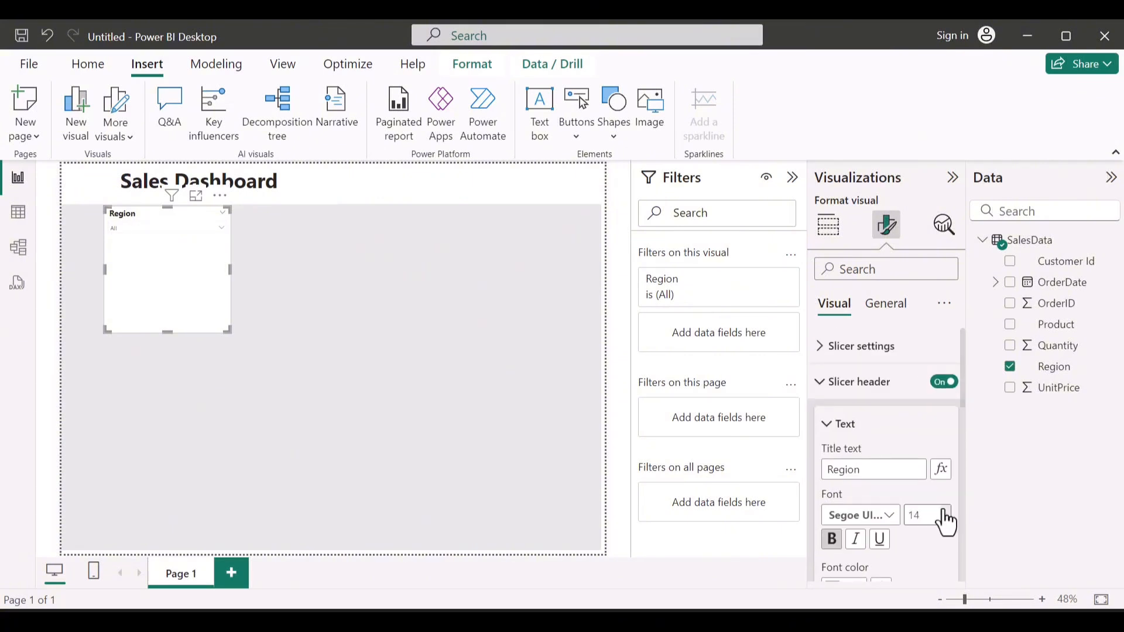
scroll(866, 519, "down", 3)
scroll(858, 483, "up", 2)
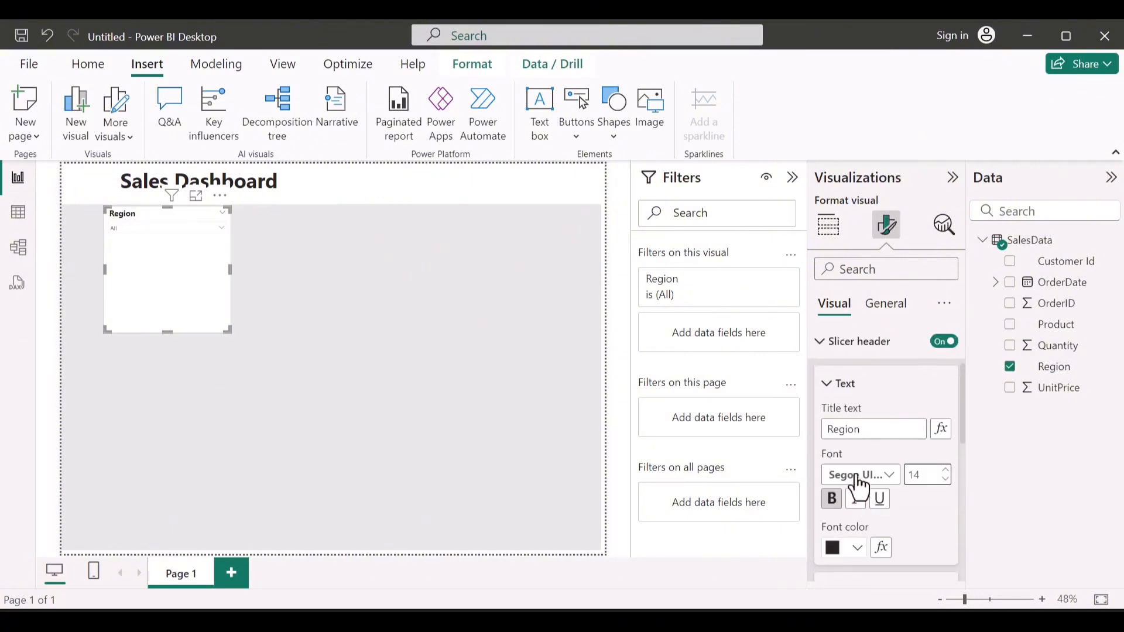
left_click(855, 345)
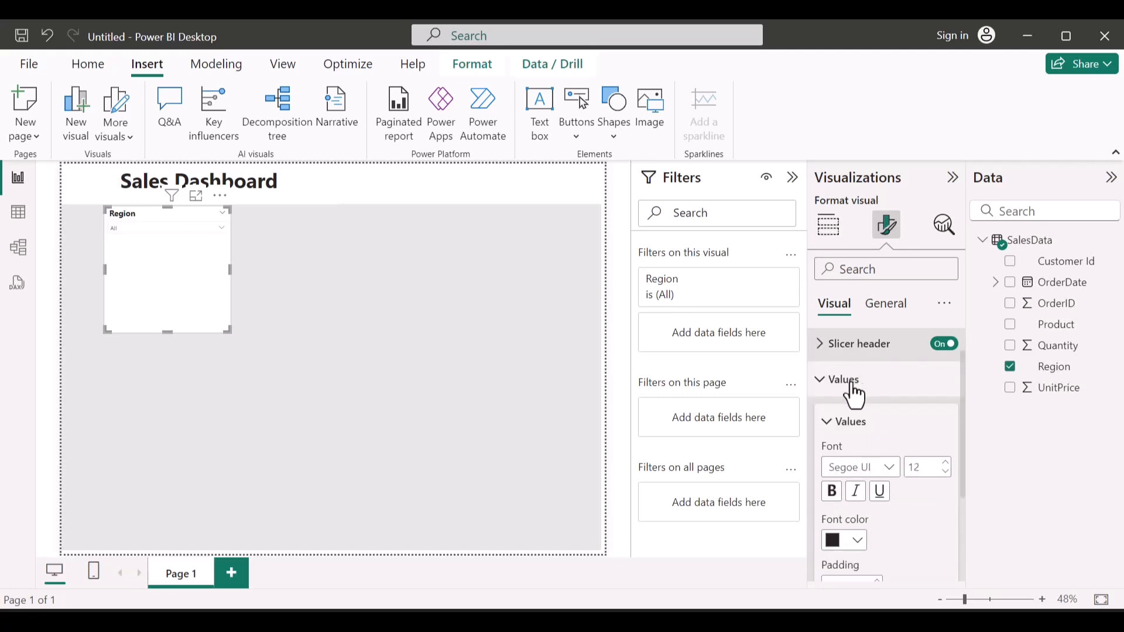
Apply bold to the Region slicer's values and set their font size to 14
left_click(831, 495)
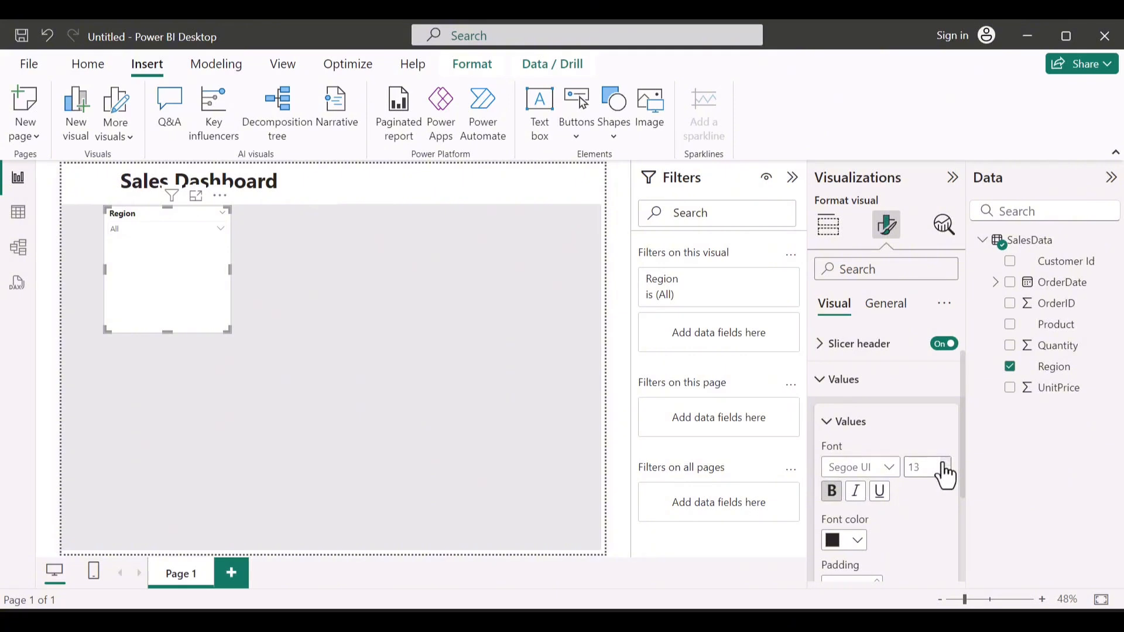
scroll(868, 525, "down", 3)
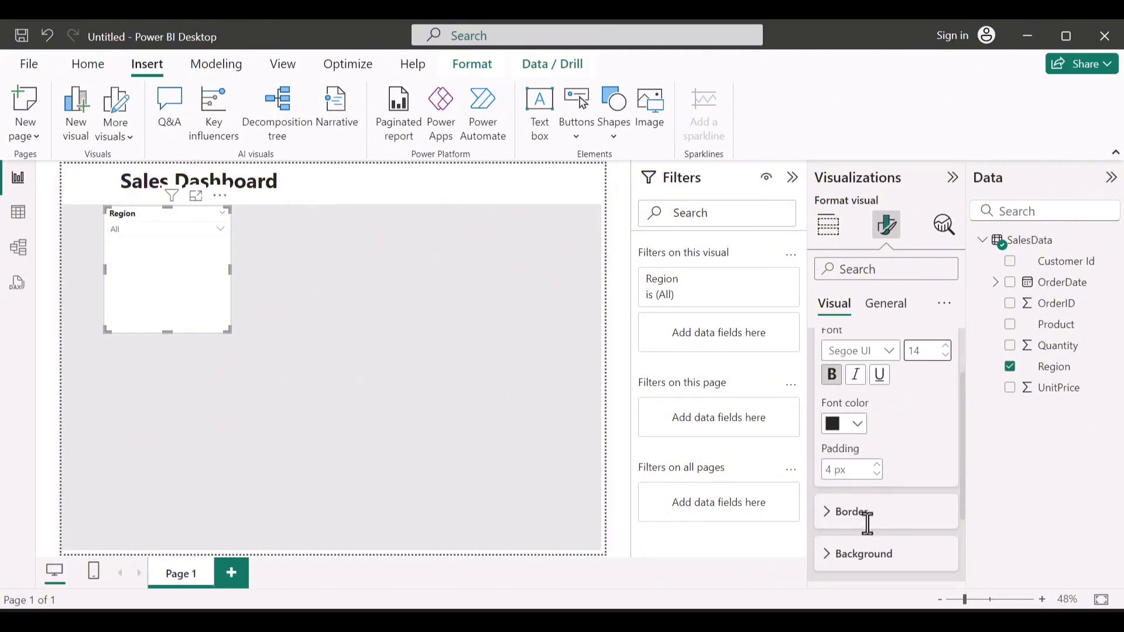
scroll(867, 524, "up", 3)
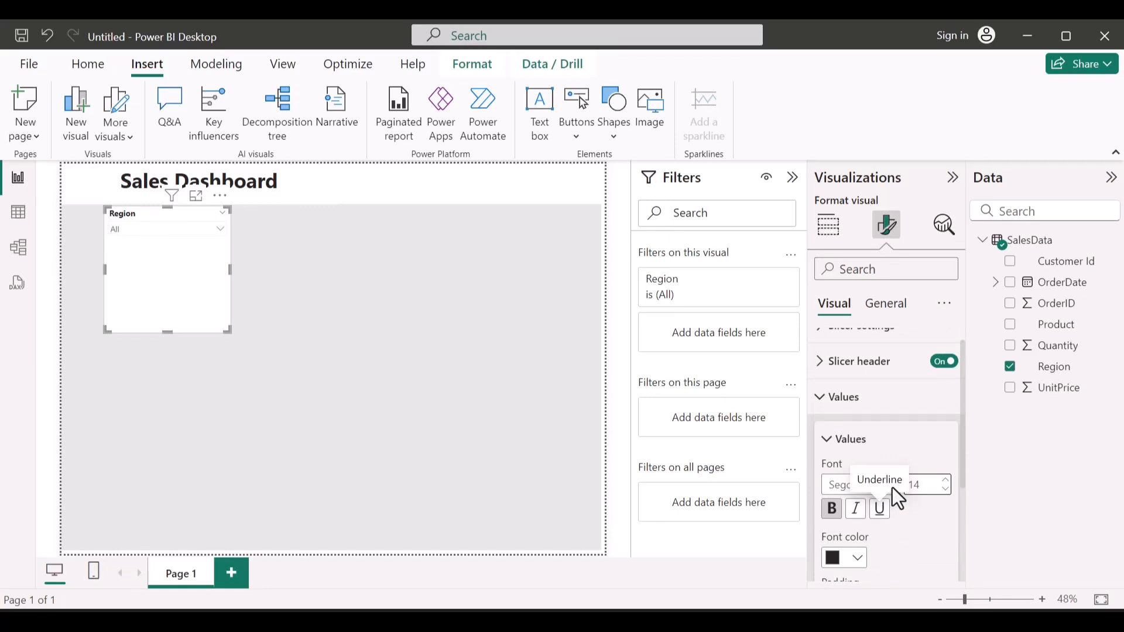
Move the Region slicer into the header band beside the Sales Dashboard title and reduce its height to fit the band
left_click_drag(205, 303, 423, 205)
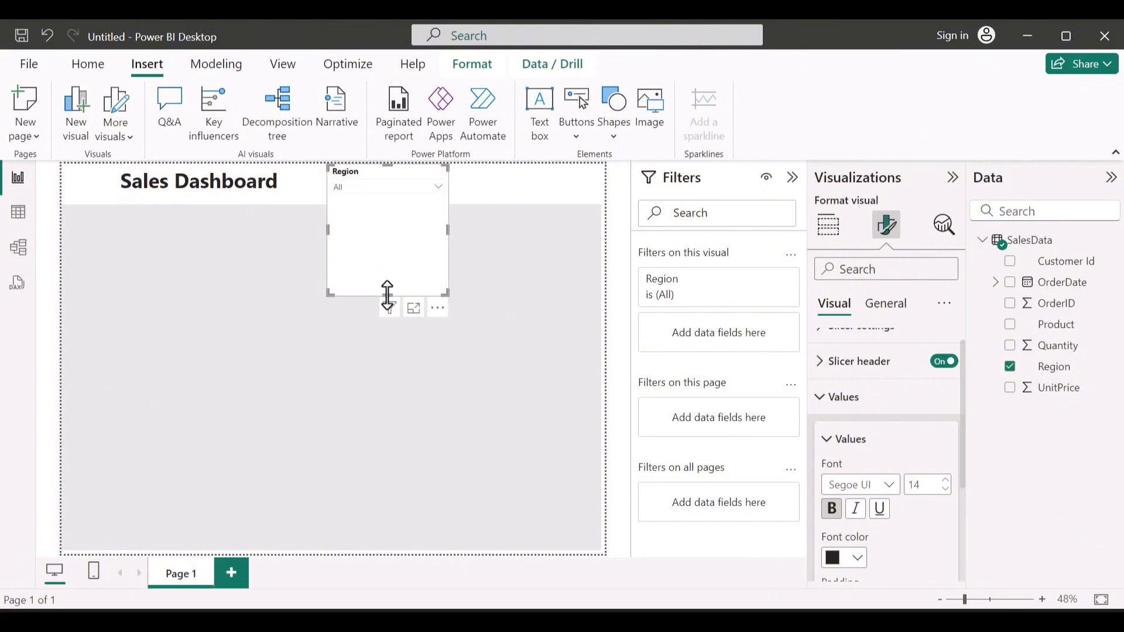
left_click_drag(385, 295, 392, 258)
mouse_move(384, 208)
left_mouse_down()
mouse_move(380, 190)
mouse_move(393, 189)
left_mouse_up()
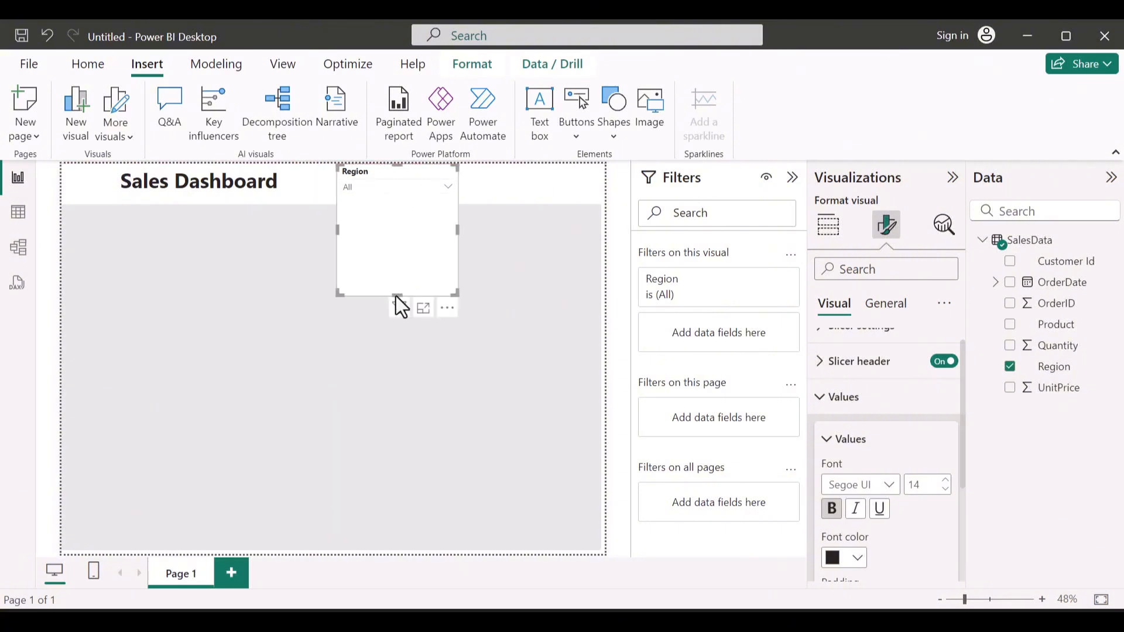
left_click_drag(395, 291, 409, 200)
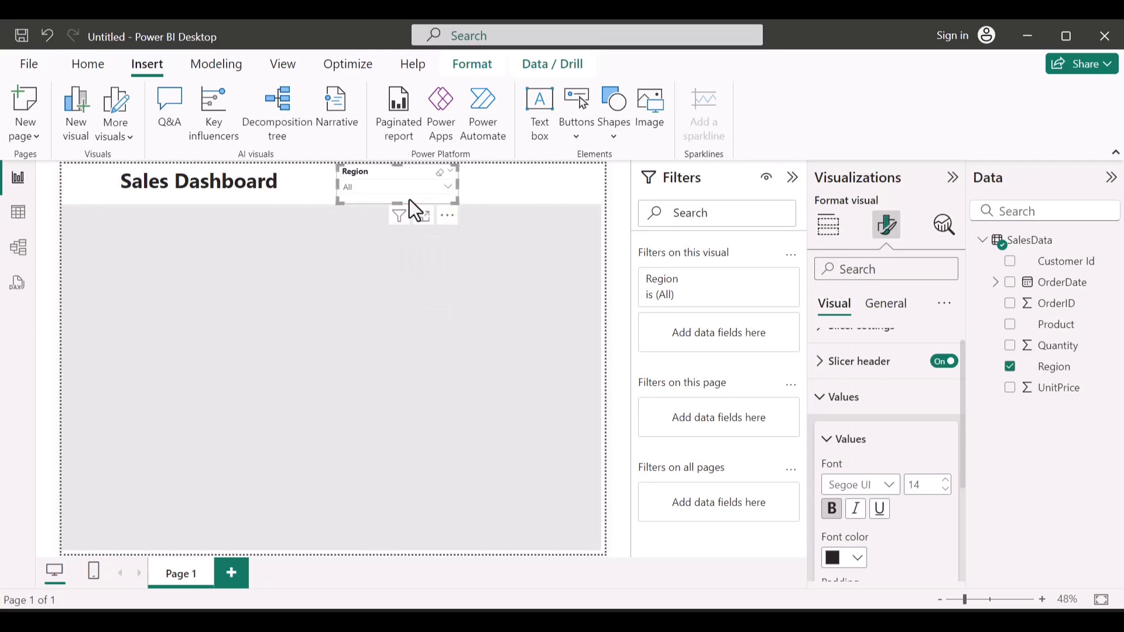
Reset the Region slicer's Values formatting to default
left_click(873, 398)
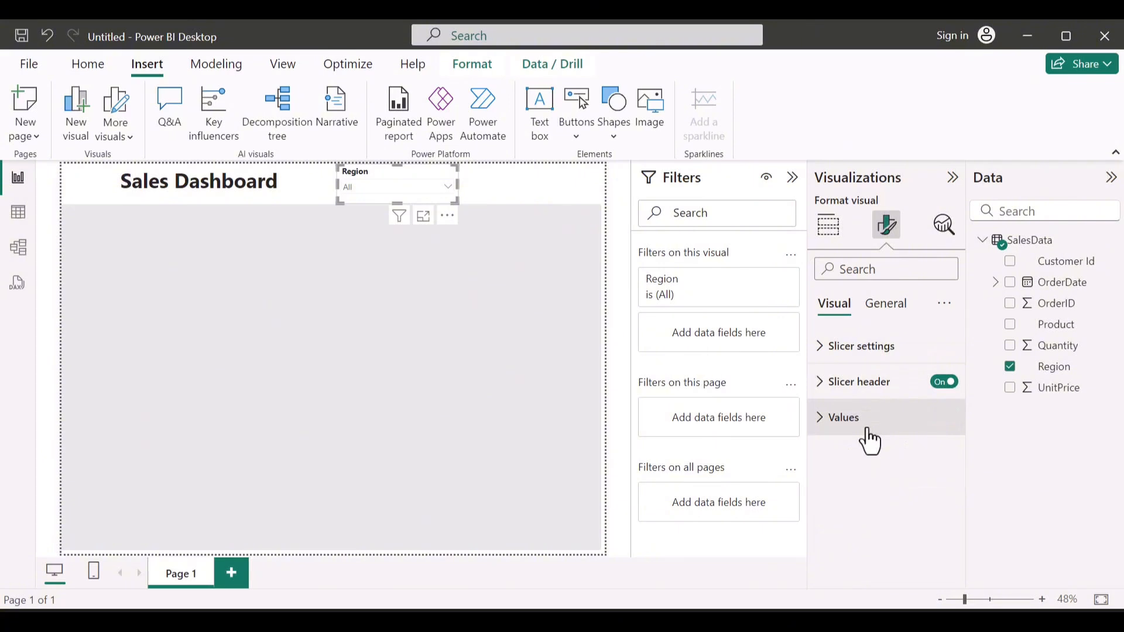
left_click(867, 431)
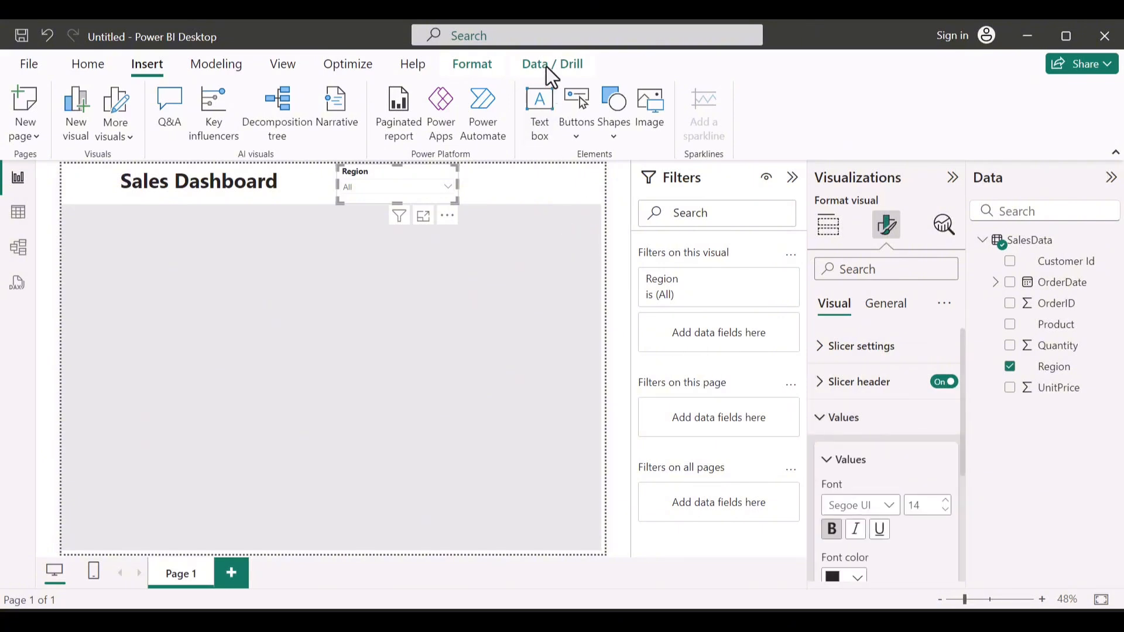
scroll(884, 551, "down", 3)
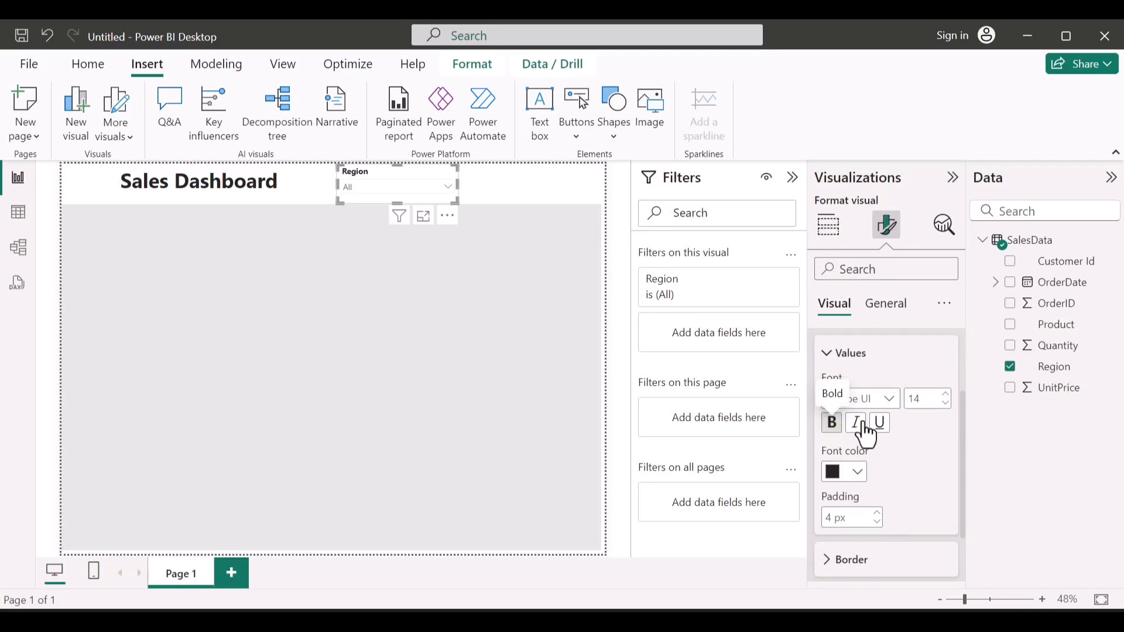
left_click(832, 430)
scroll(883, 514, "down", 2)
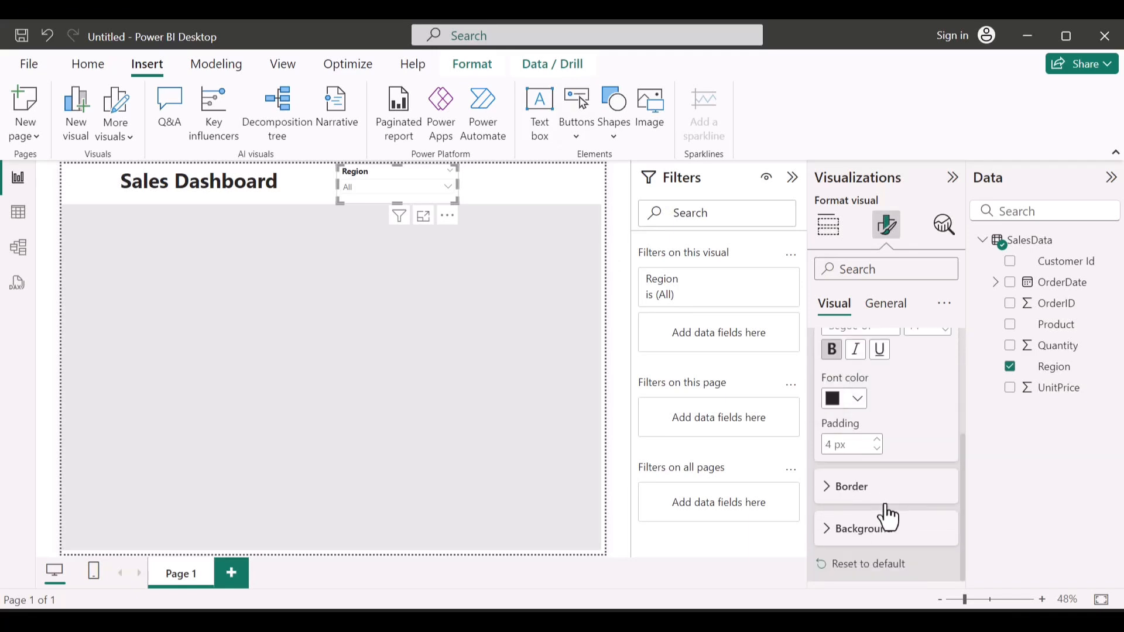
left_click(868, 564)
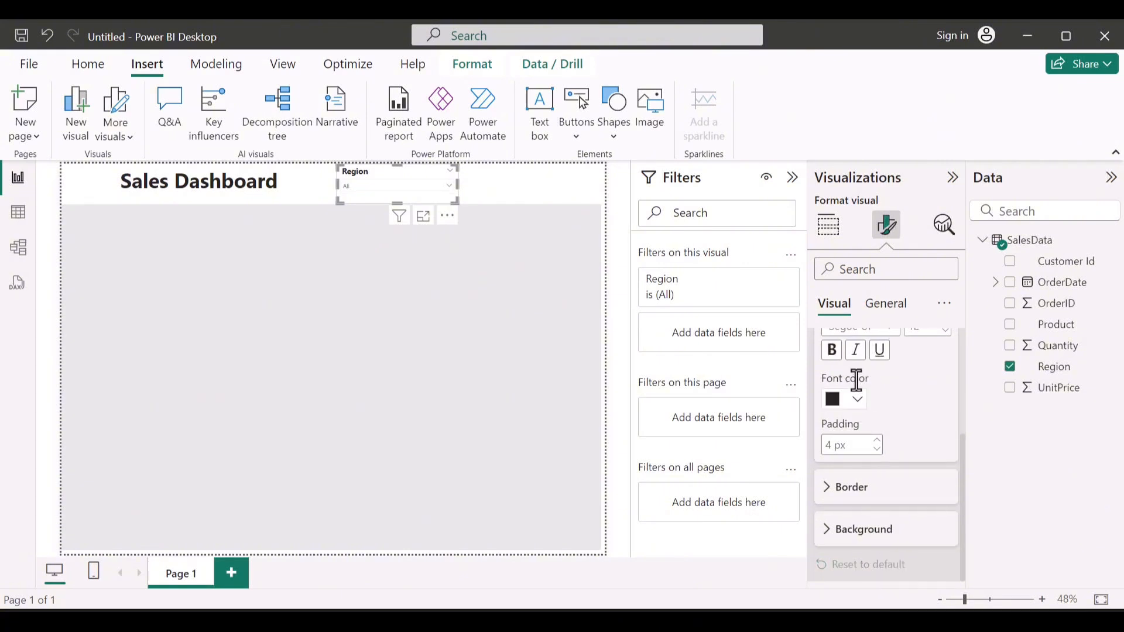
Format the Region slicer's values with bold, the Segoe UI Bold font and size 14
scroll(856, 381, "up", 2)
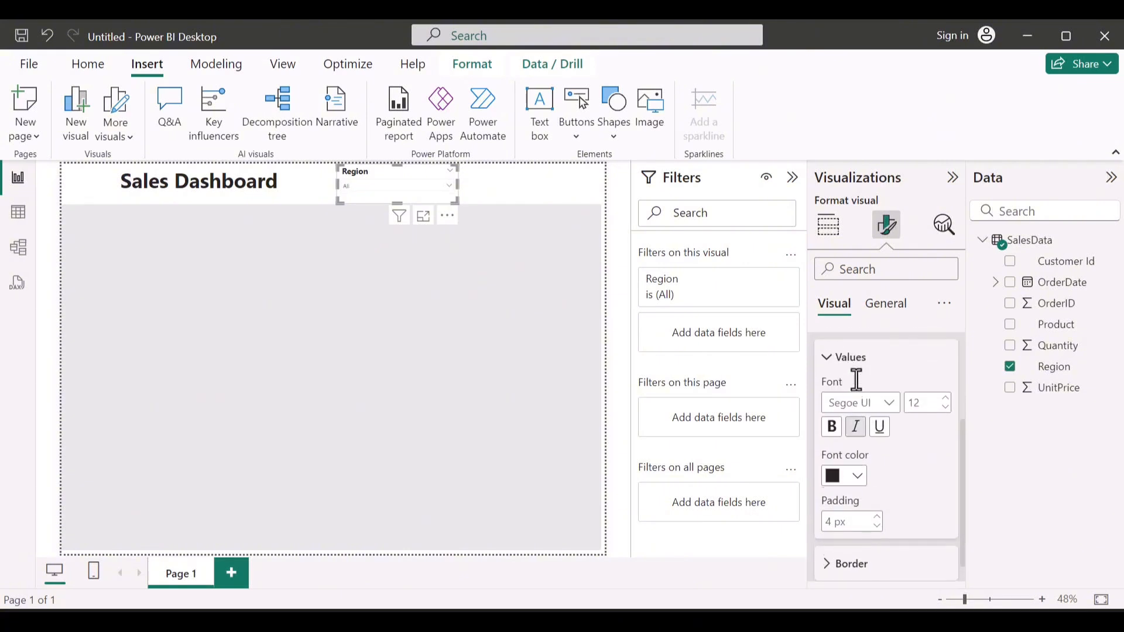
left_click(830, 437)
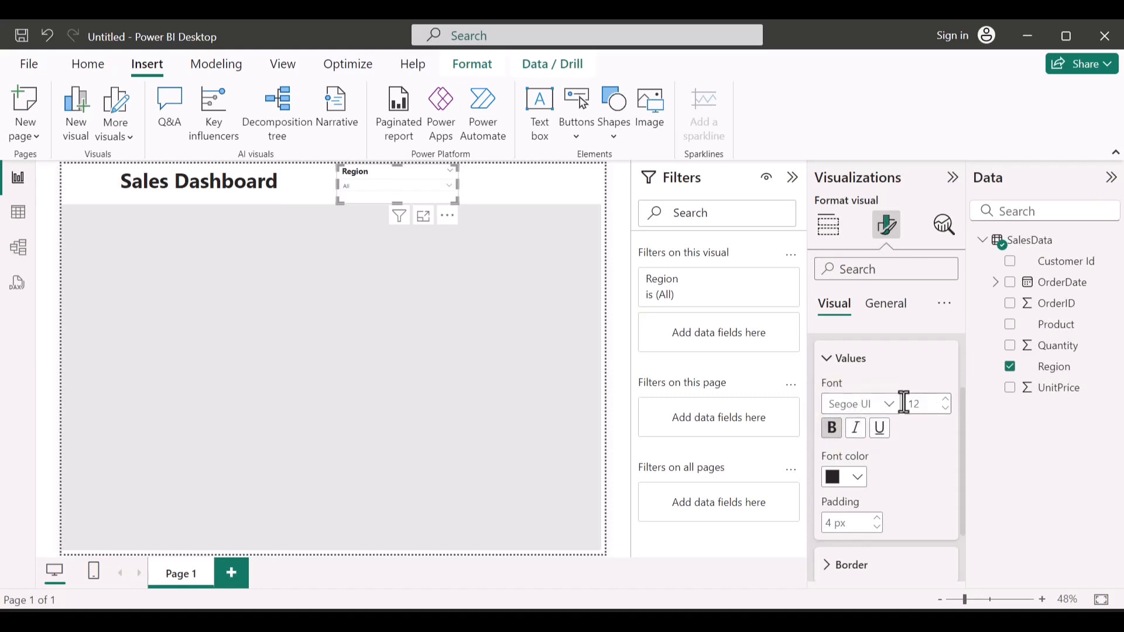
left_click(891, 408)
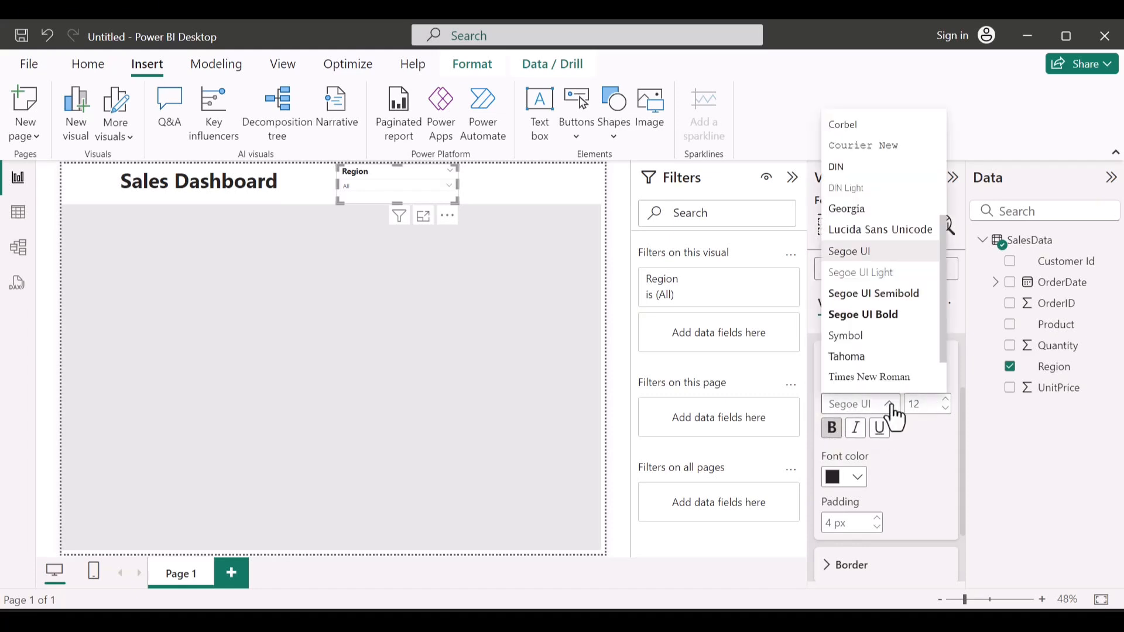
left_click(888, 314)
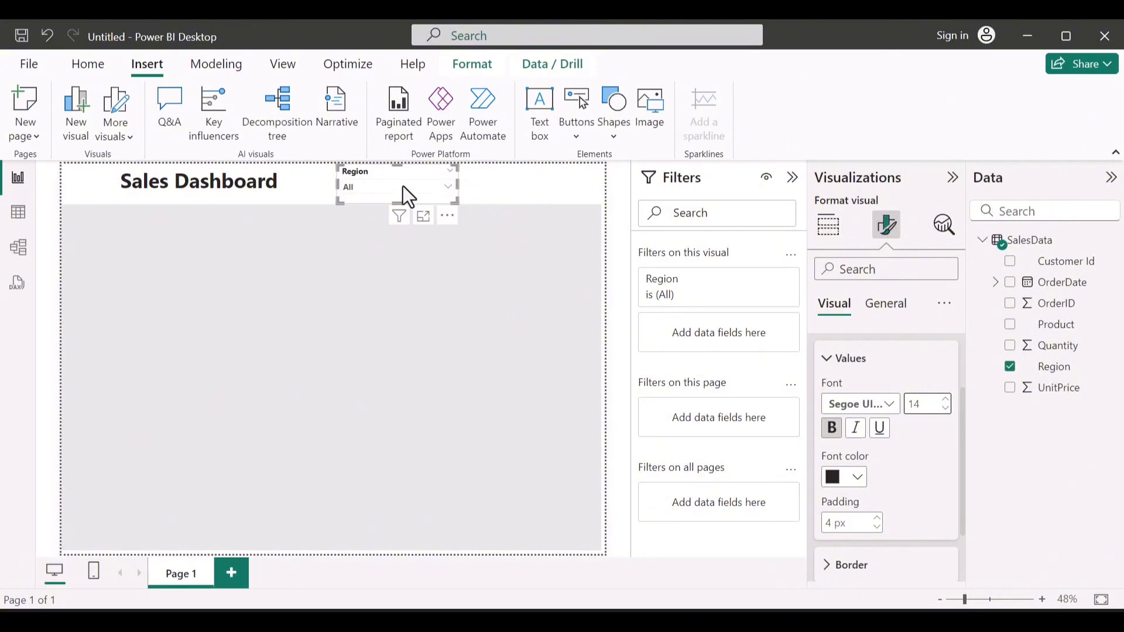
Duplicate the Region slicer, place the copy to its right in the header, and replace its field with Product
key("ctrl+v")
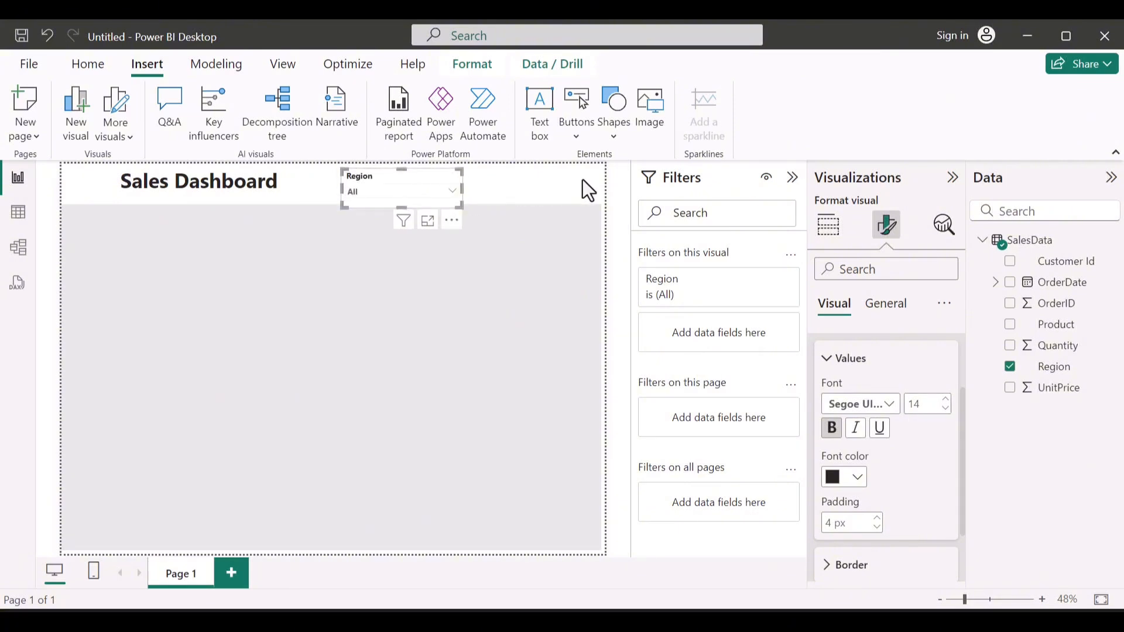
left_click_drag(405, 179, 546, 174)
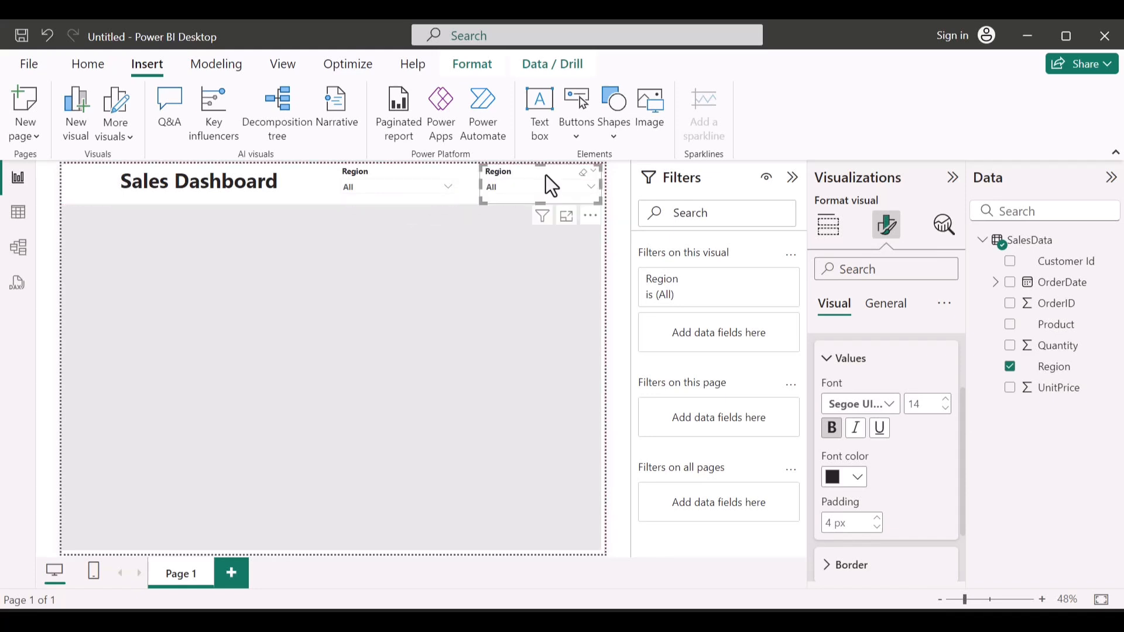
left_click(1010, 367)
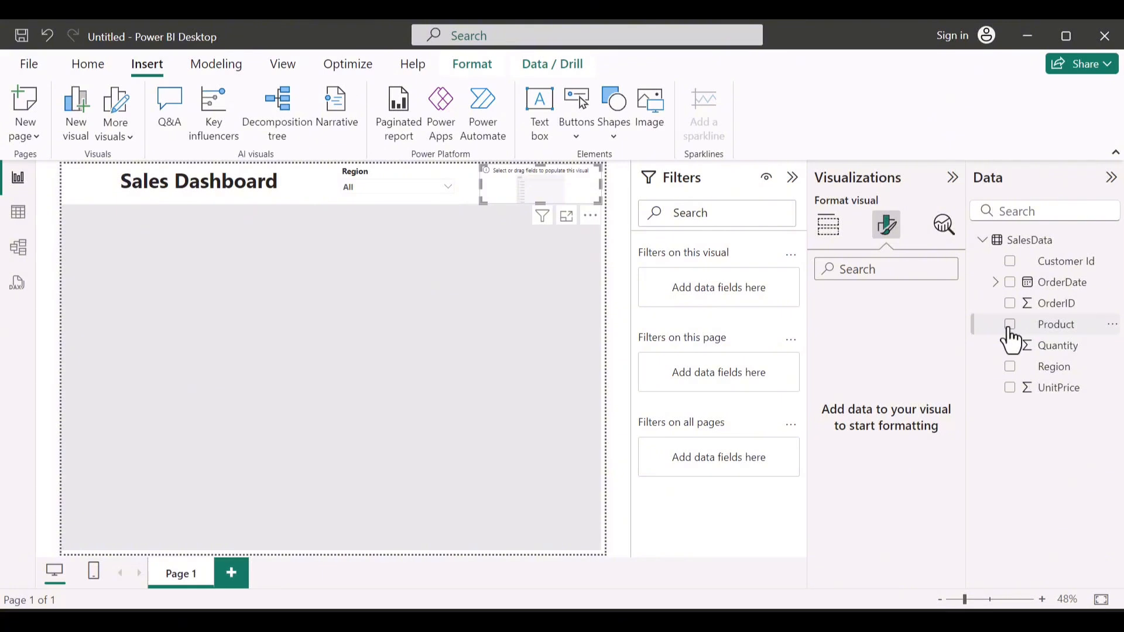
left_click(1010, 325)
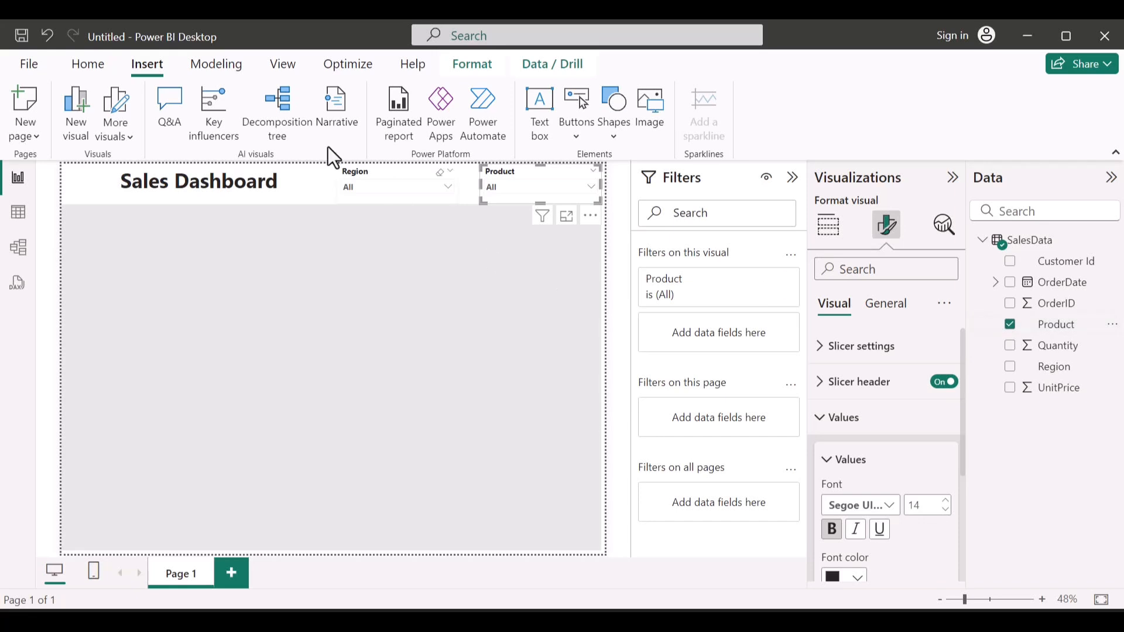
Insert a line shape and move it up to the gap between the dashboard title and the Region slicer
left_click(302, 192)
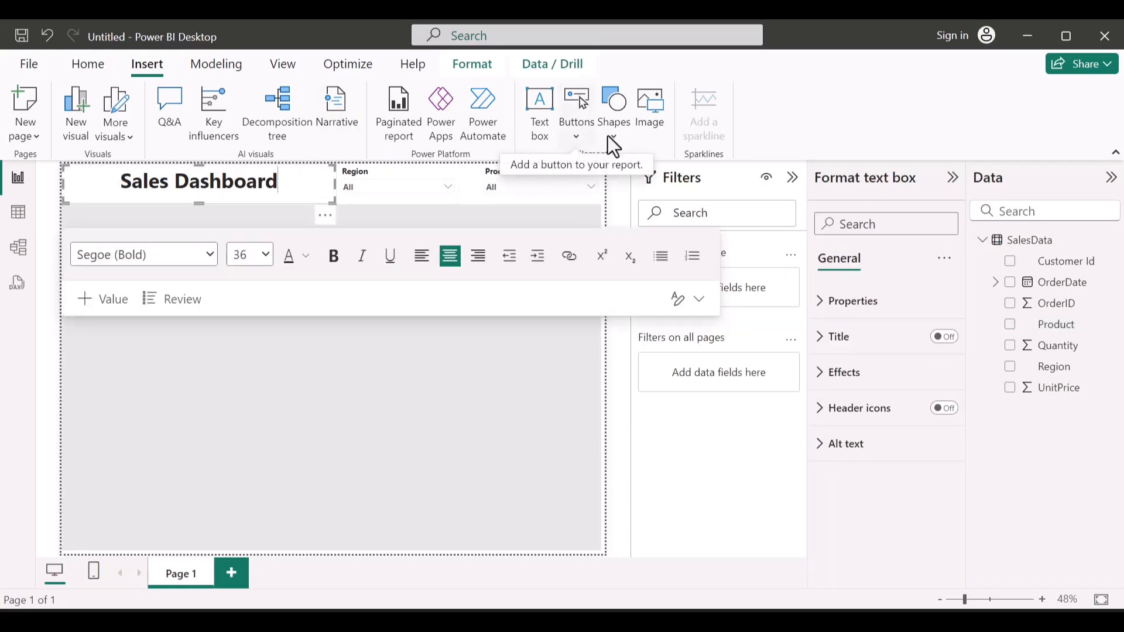
left_click(609, 136)
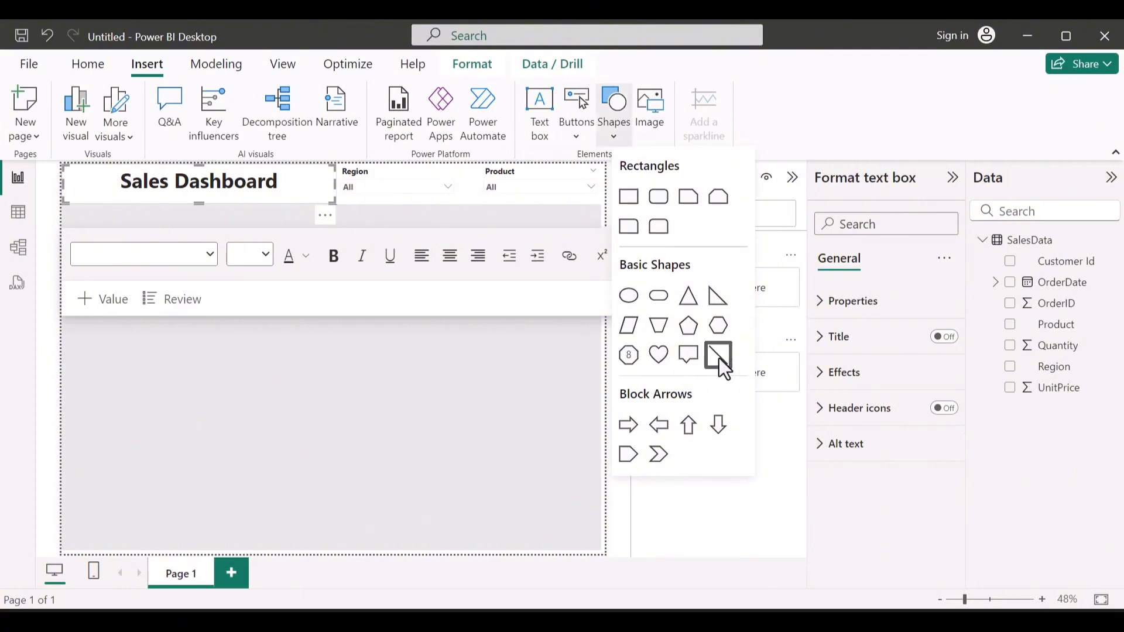
left_click(719, 357)
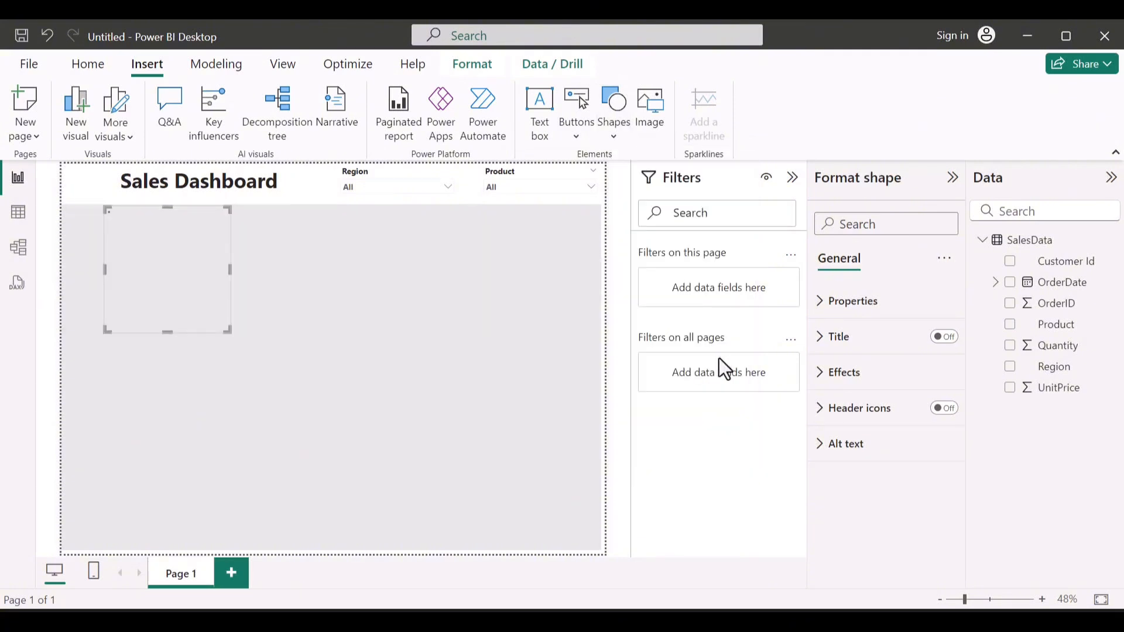
left_click_drag(170, 293, 345, 195)
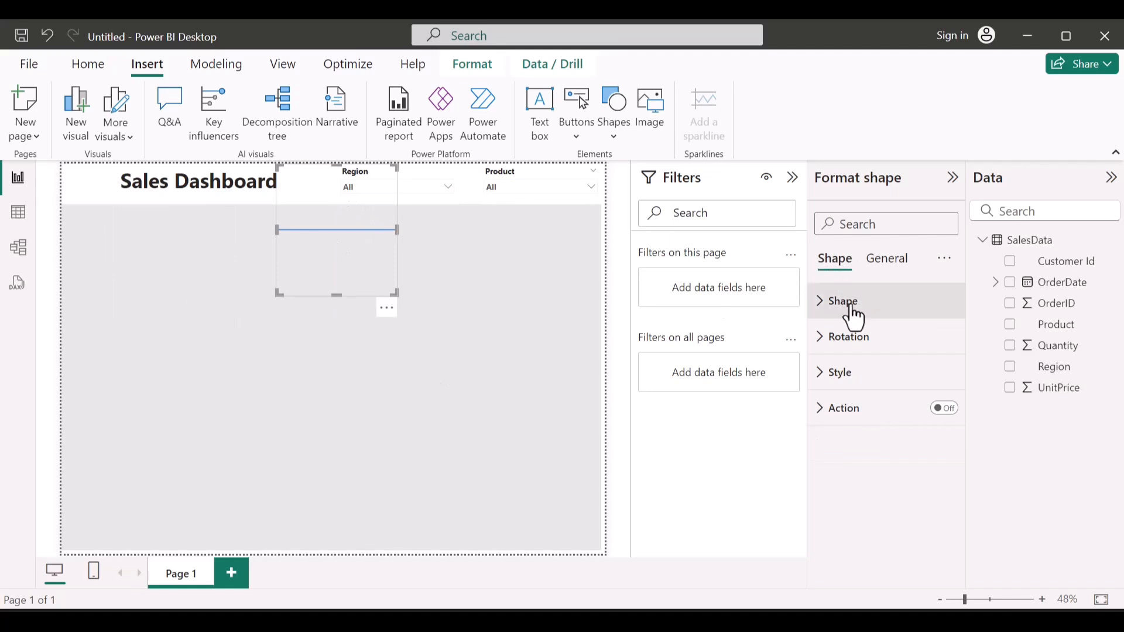
Set the line shape's overall rotation to 90° so it stands vertically
left_click(861, 350)
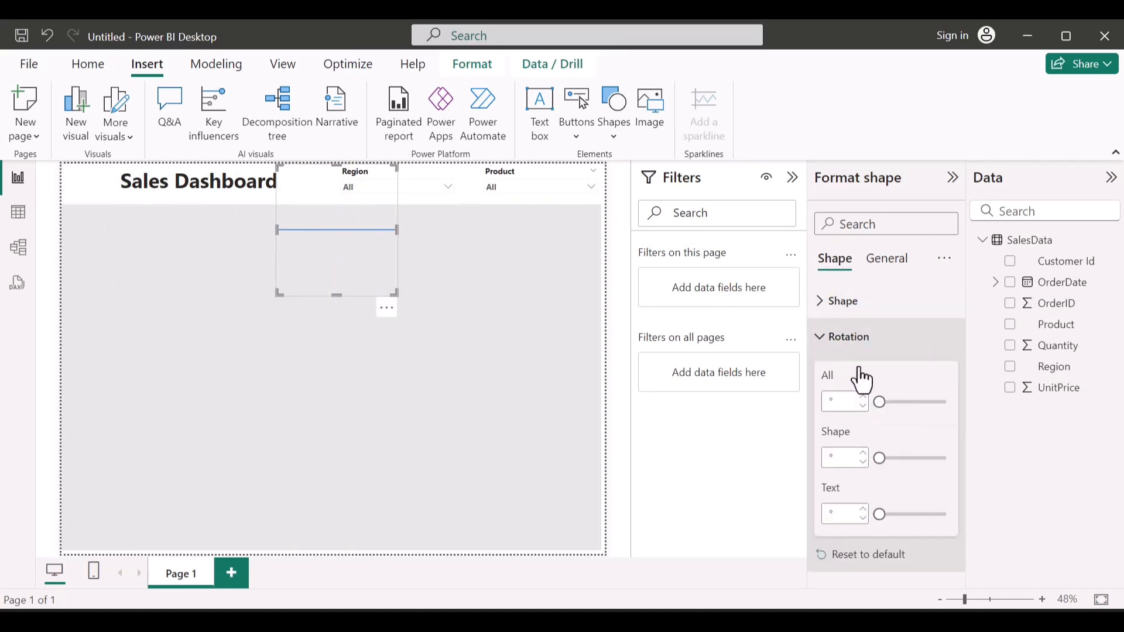
left_click_drag(875, 402, 887, 404)
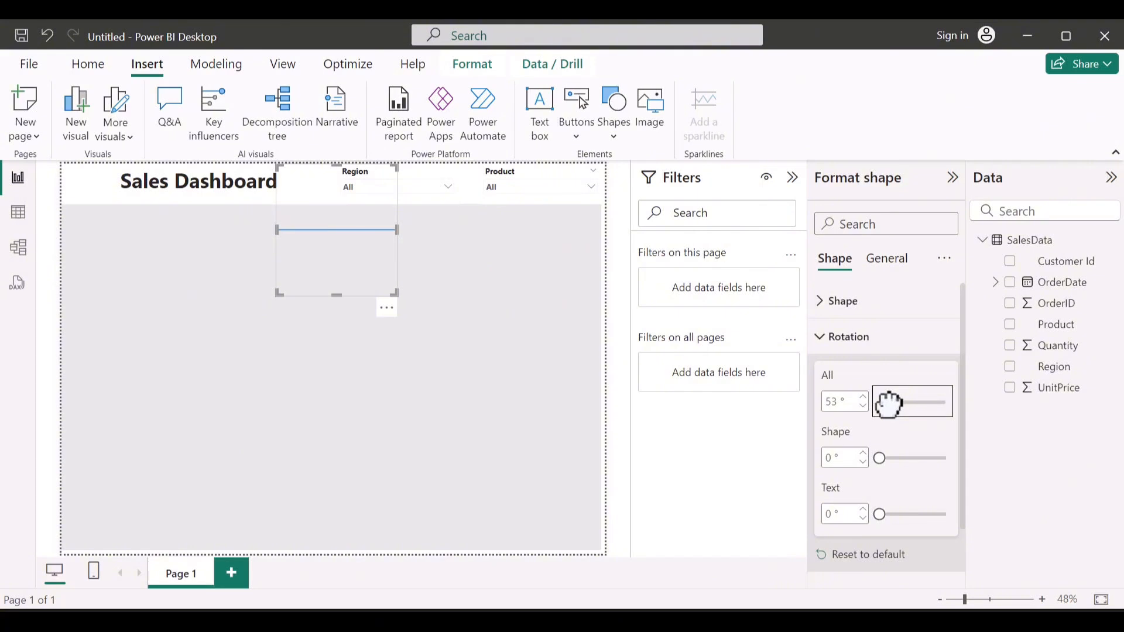
left_click_drag(888, 404, 894, 403)
double_click(828, 403)
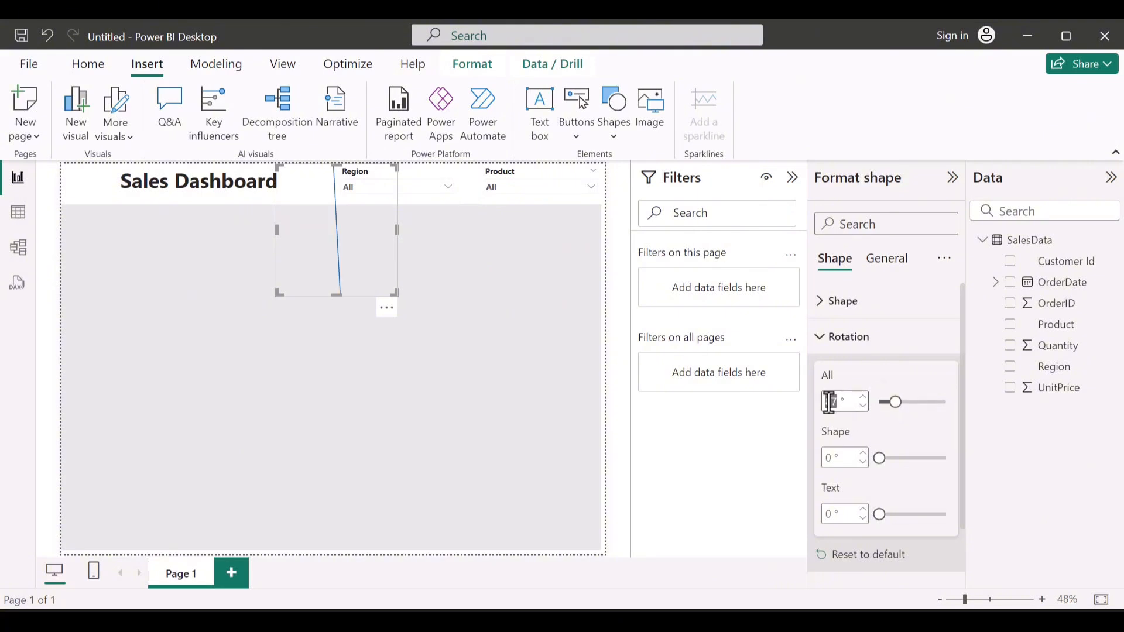
type("90")
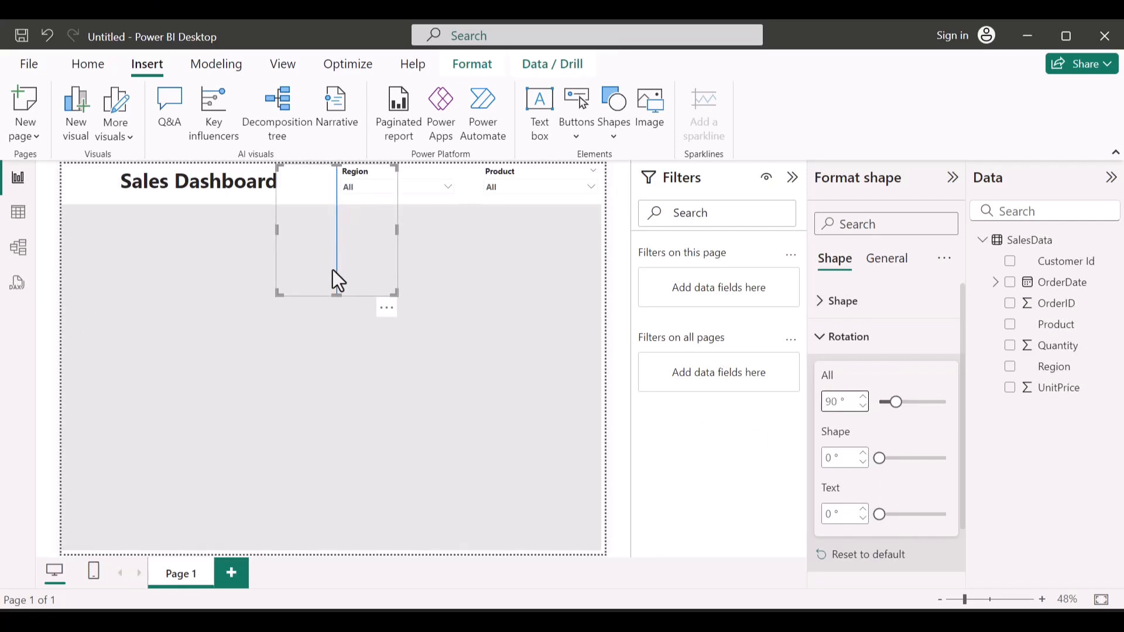
Shrink the vertical line's frame to the header band's height and narrow it to fit between the title and Region slicer
left_click_drag(334, 292, 335, 199)
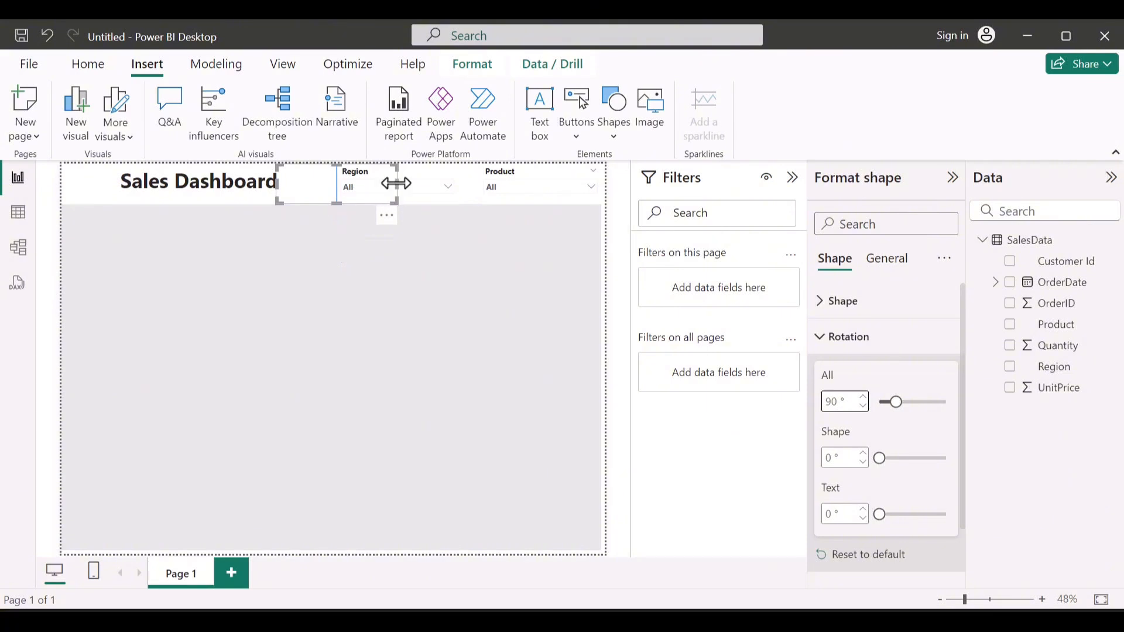
left_click_drag(396, 183, 353, 181)
left_click_drag(276, 183, 300, 184)
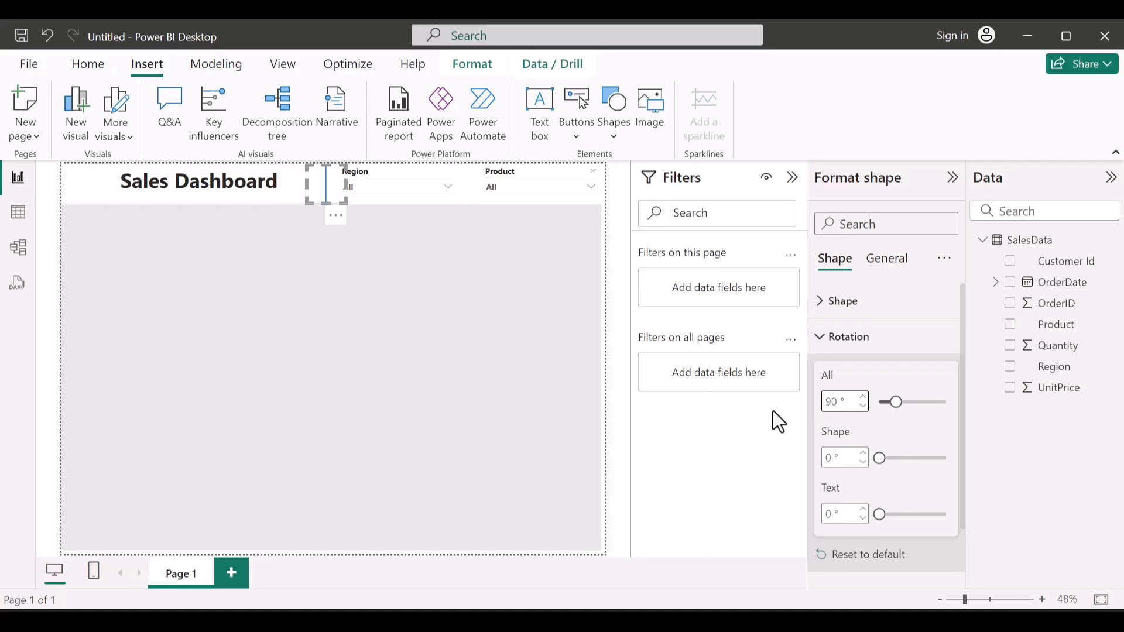
Set the divider line's fill color to black
left_click(852, 336)
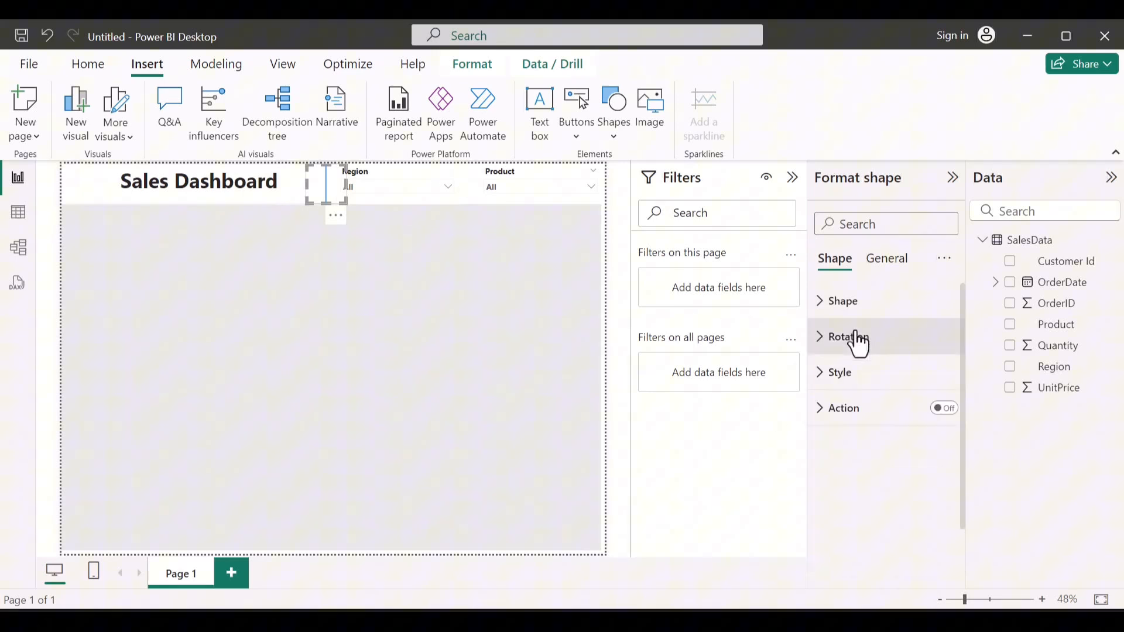
left_click(848, 386)
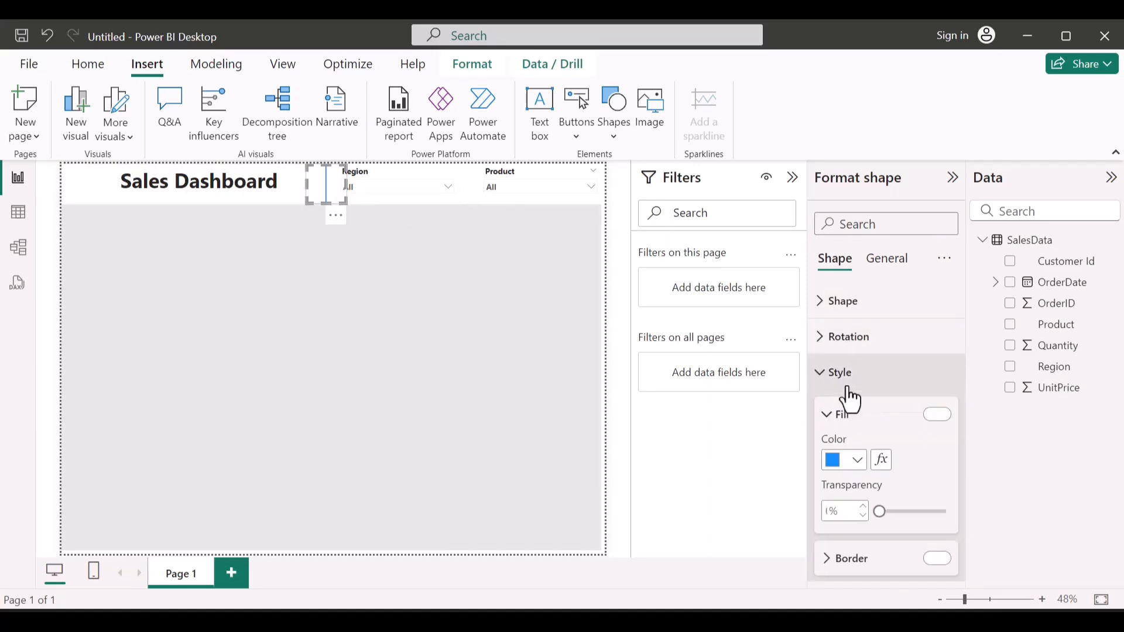
left_click(849, 466)
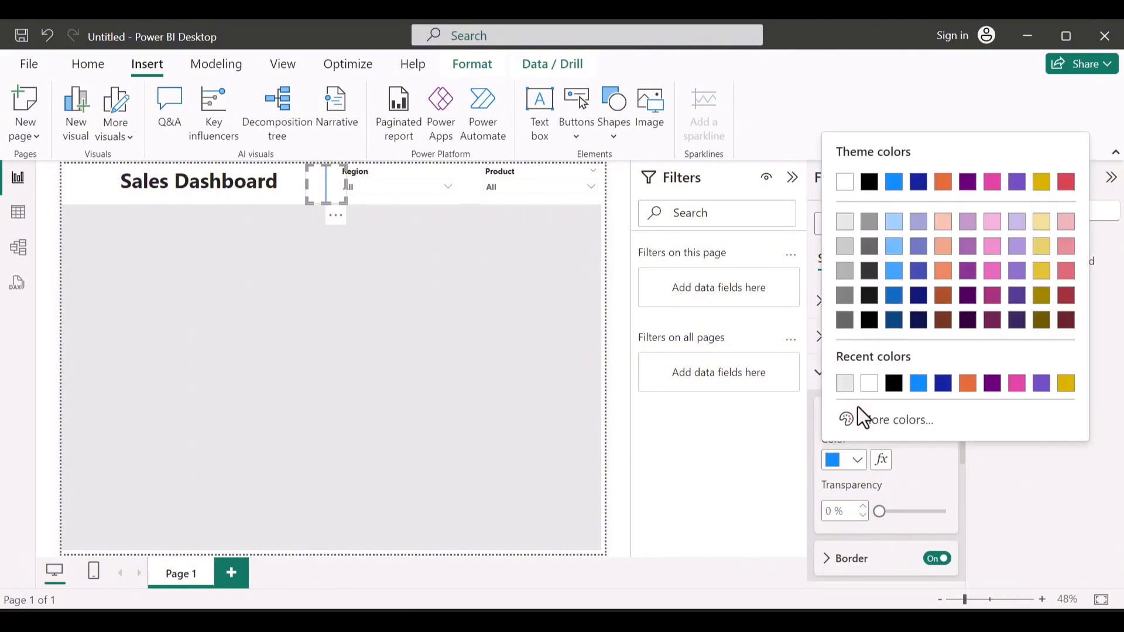
left_click(894, 383)
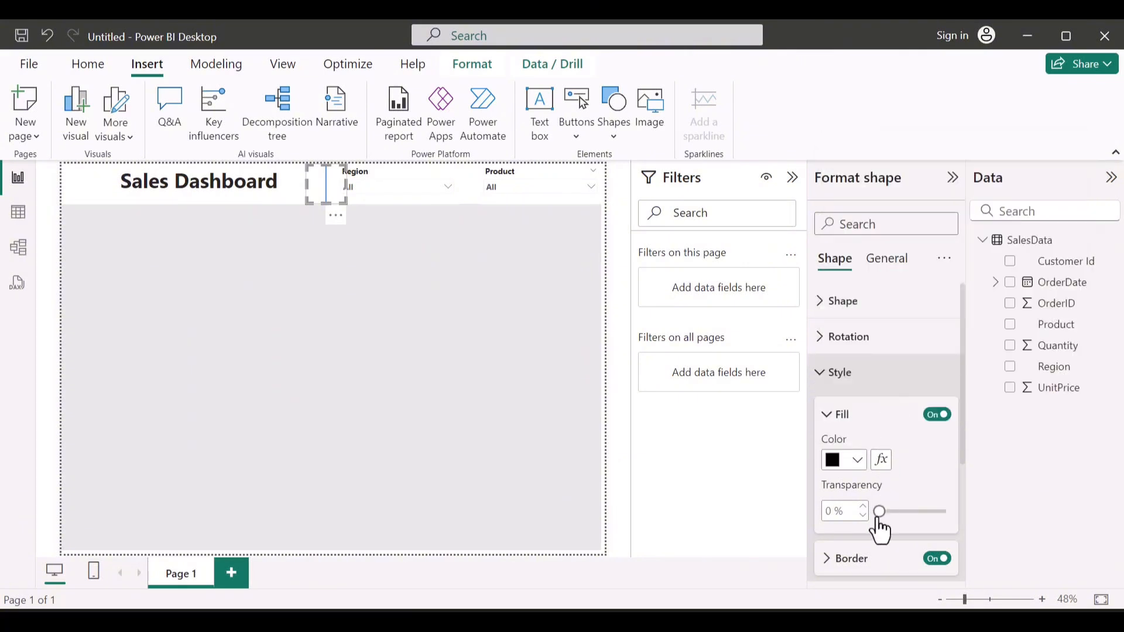
Set the divider line's border color to black and its border width to 2 px
scroll(840, 479, "down", 2)
scroll(837, 479, "down", 2)
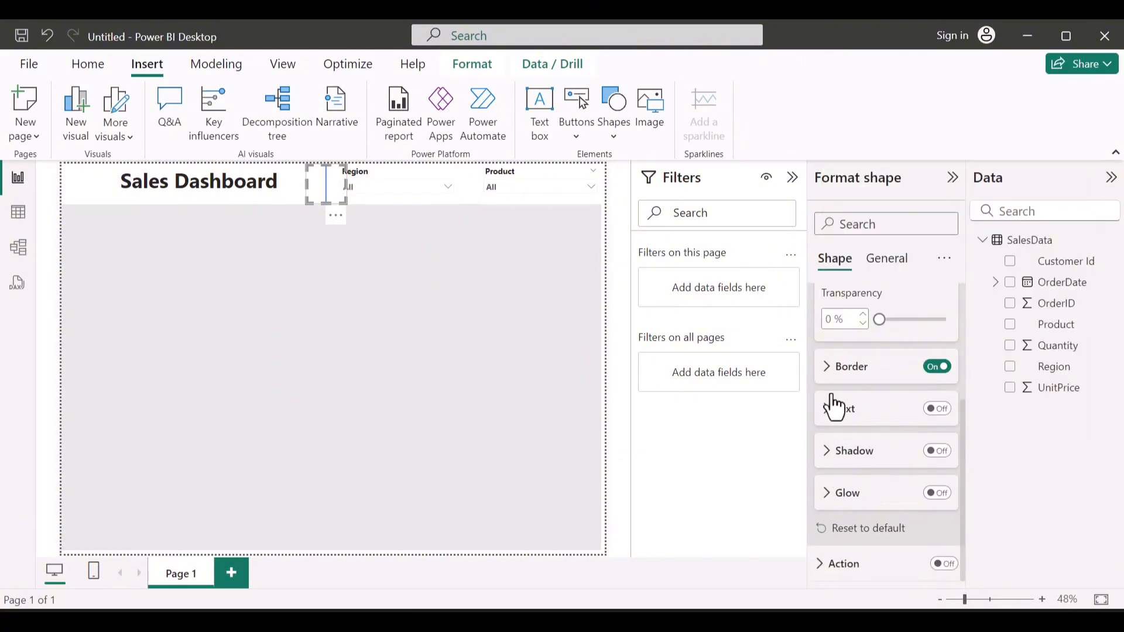
left_click(832, 373)
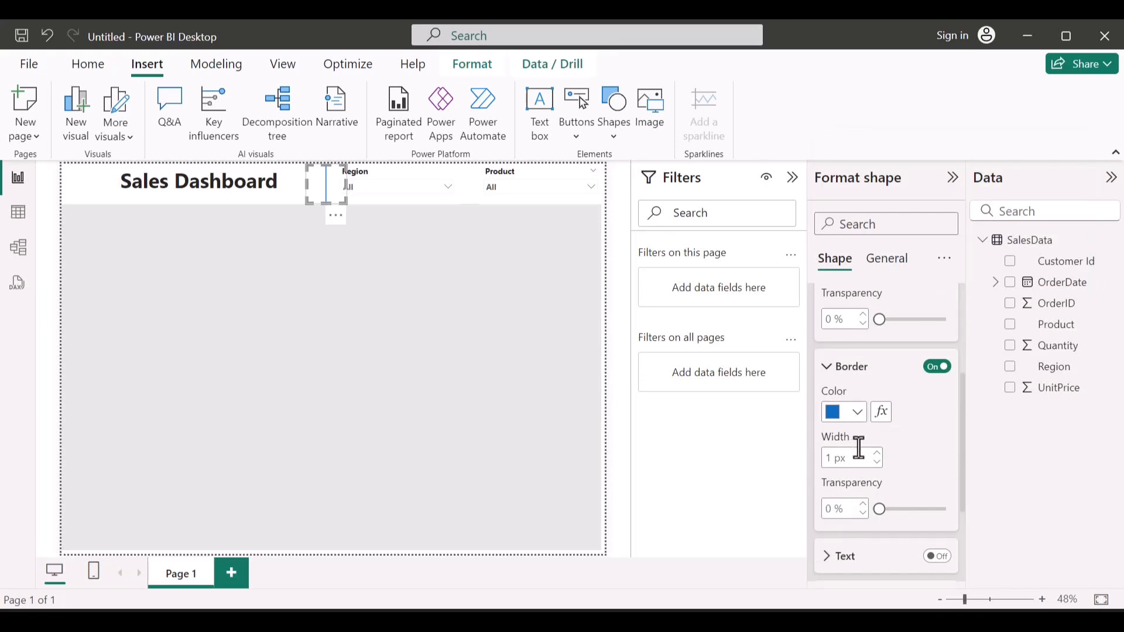
left_click(860, 409)
left_click(868, 356)
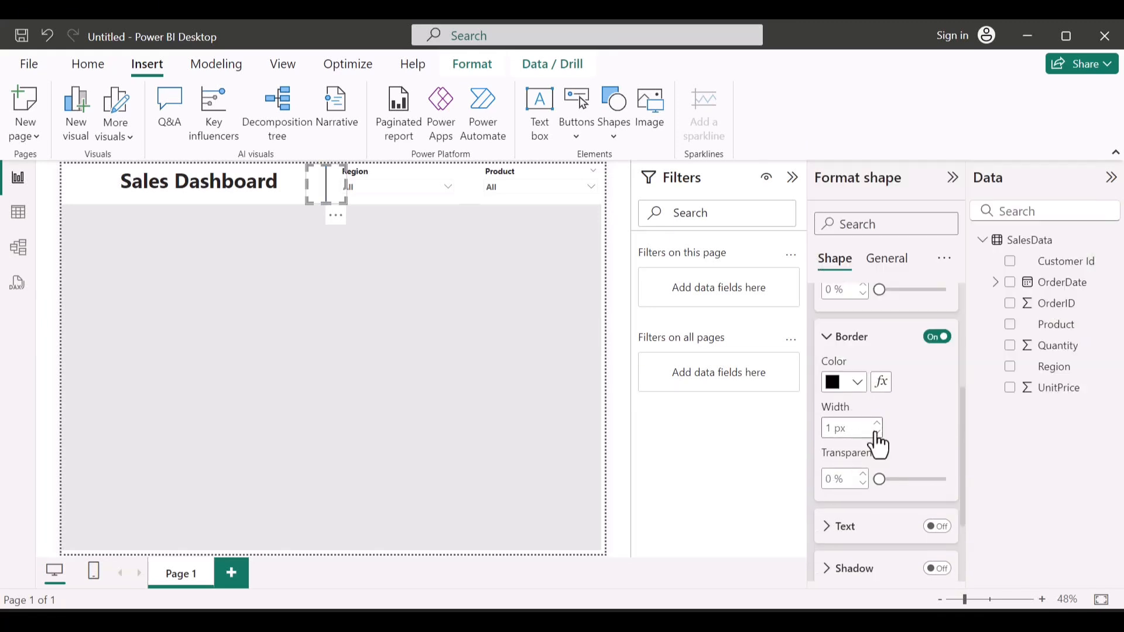
left_click(876, 422)
Paste a copy of the divider line and move it into the gap between the Region and Product slicers
key("ctrl+v")
left_click_drag(350, 178, 463, 178)
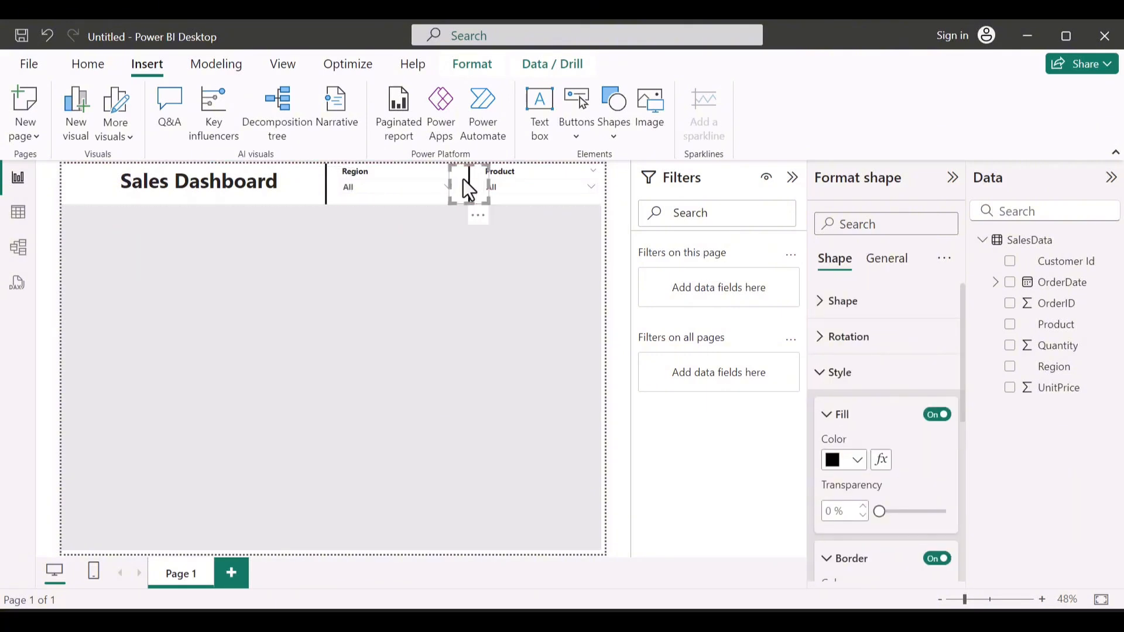
left_click(471, 287)
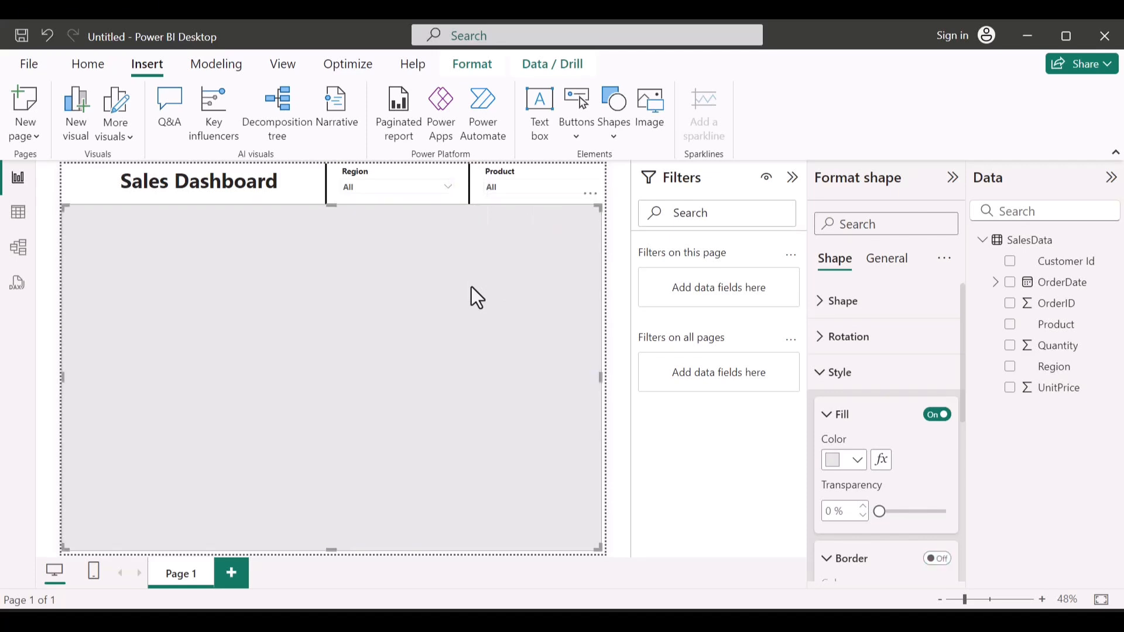
Set the first divider line's border width to 1 px and narrow its frame from both sides between the title and Region slicer
left_click(307, 175)
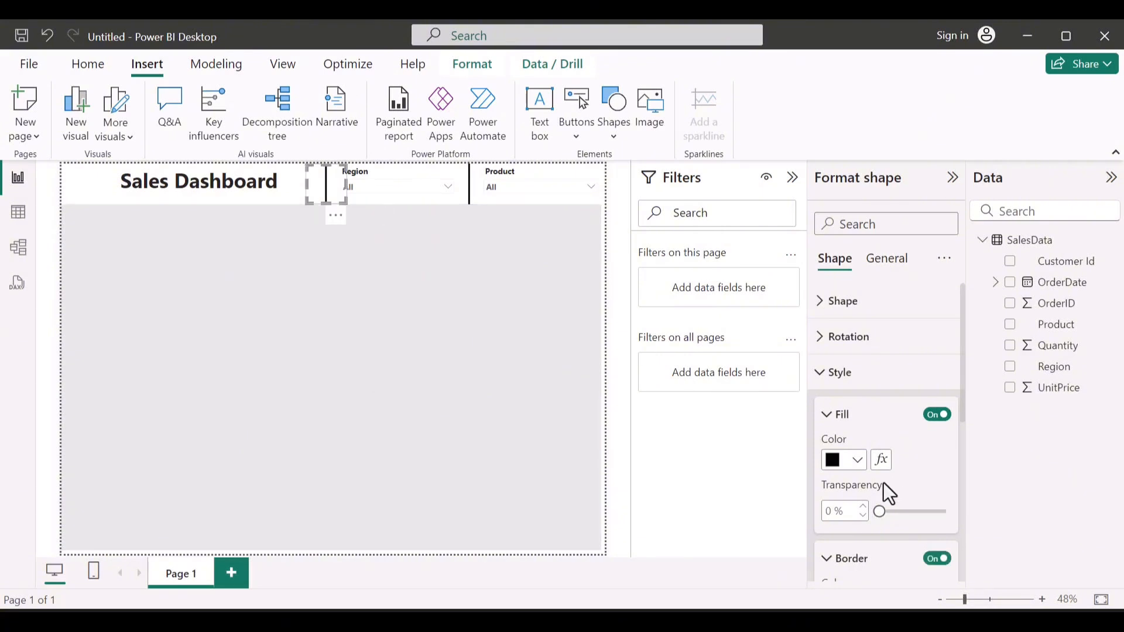
scroll(883, 482, "down", 4)
left_click_drag(312, 186, 334, 184)
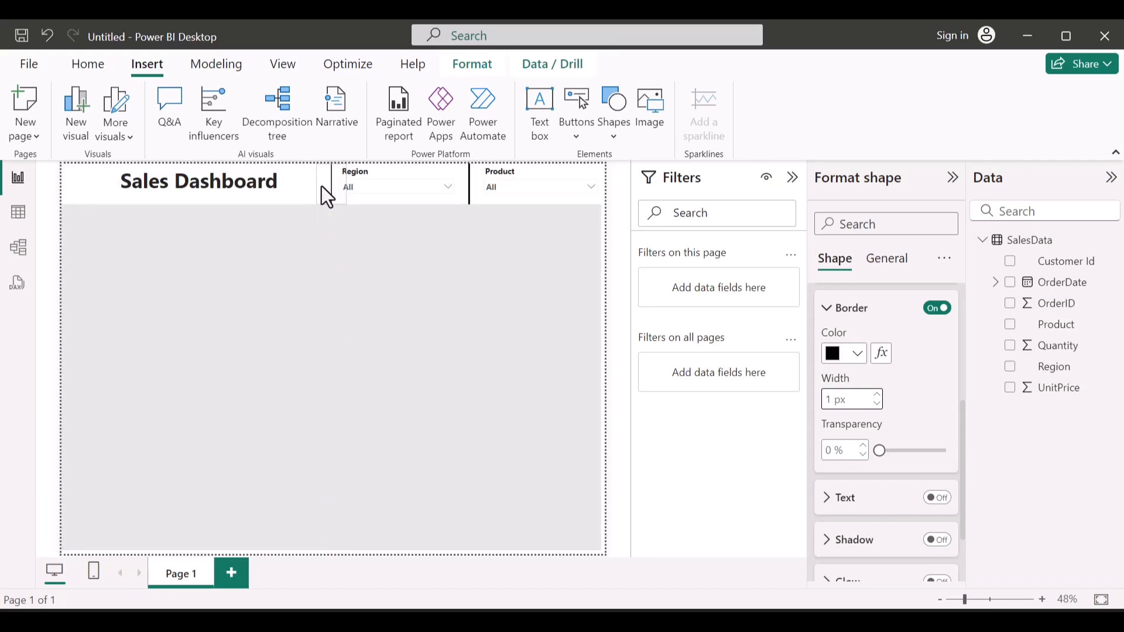
left_click(333, 187)
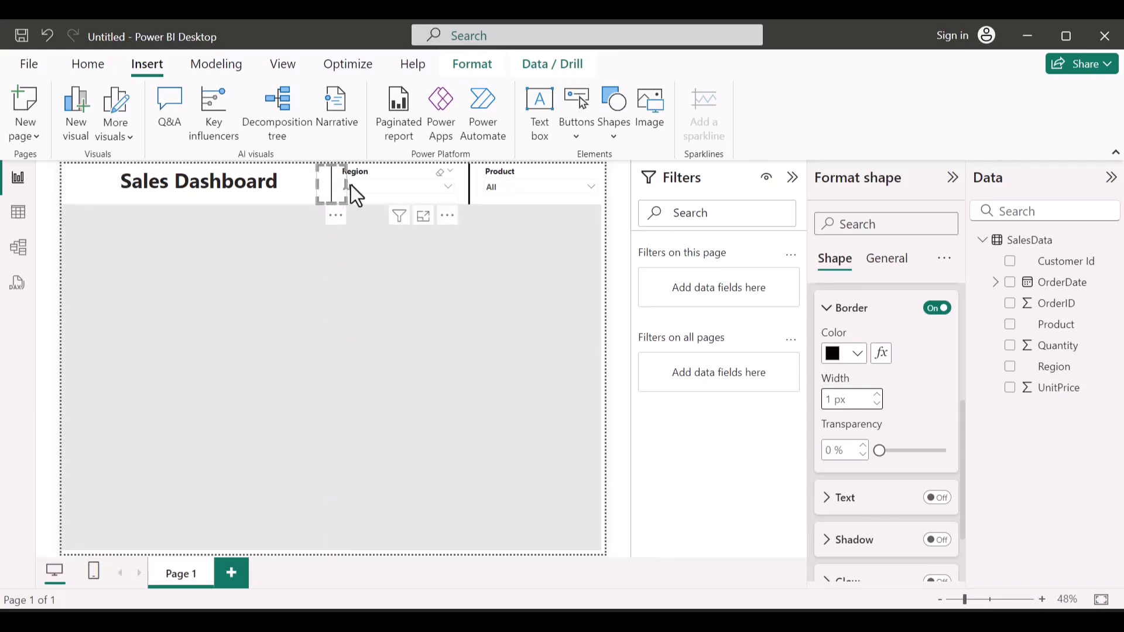
left_click_drag(345, 184, 324, 188)
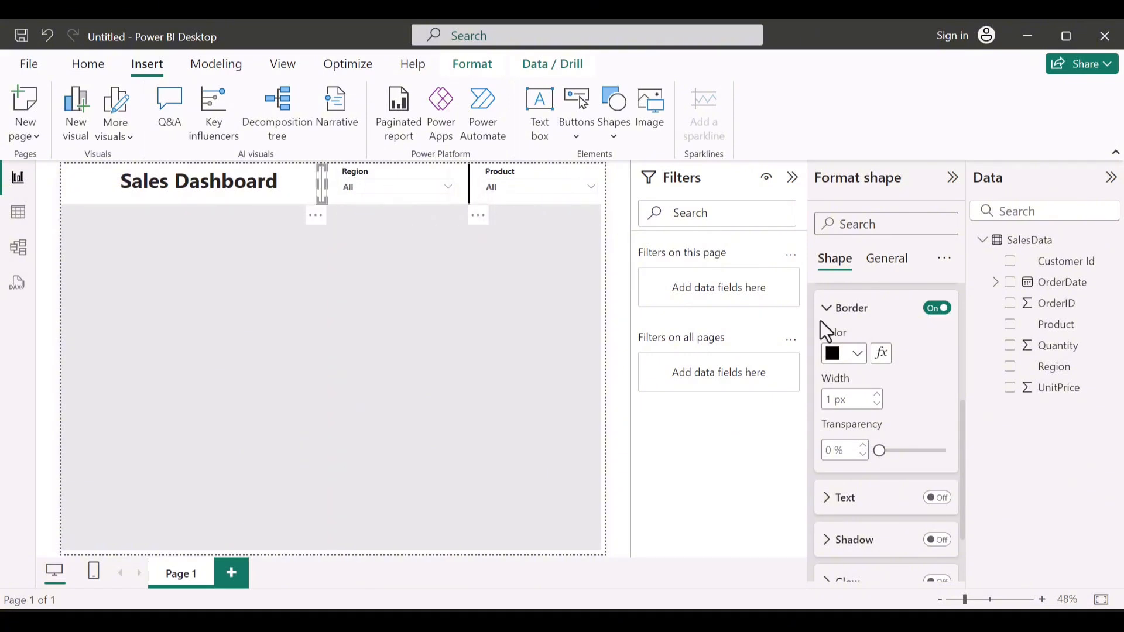
Set the second divider line's border width to 1 px and narrow its frame to fit between the Region and Product slicers
left_click(878, 403)
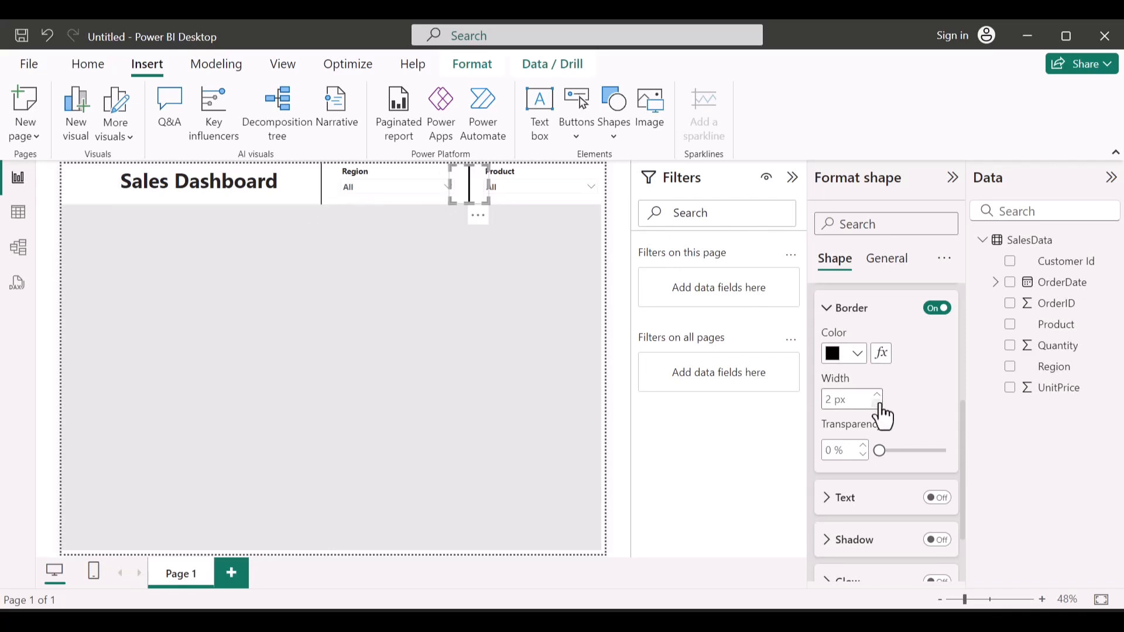
left_click(878, 404)
left_click_drag(449, 186, 460, 186)
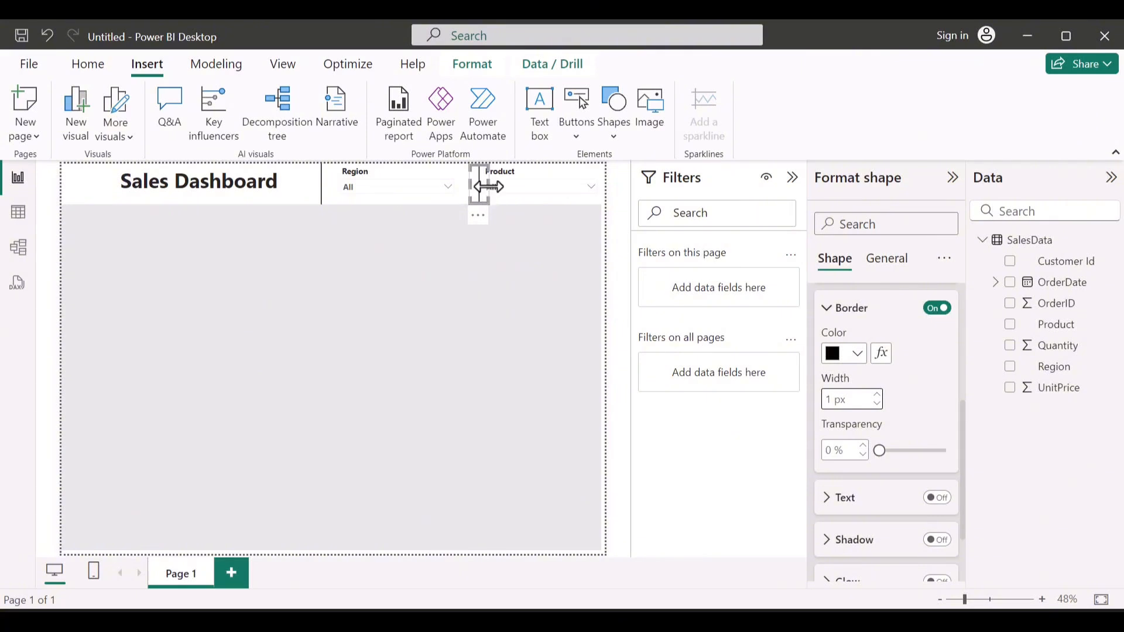
left_click_drag(488, 186, 482, 187)
left_click_drag(466, 175, 468, 175)
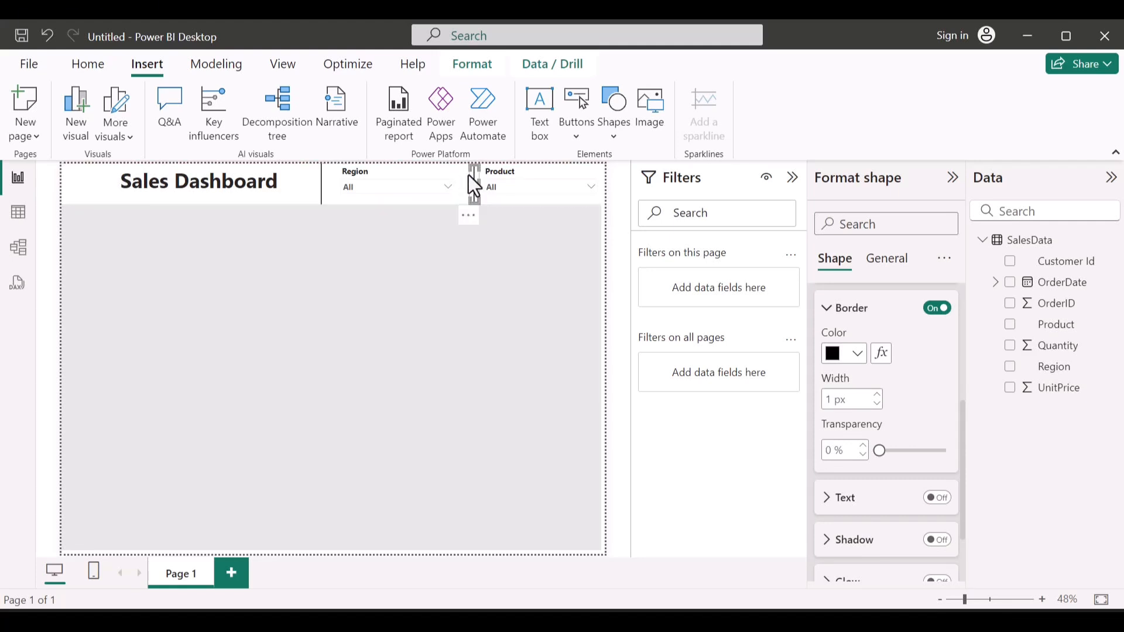
left_click(435, 316)
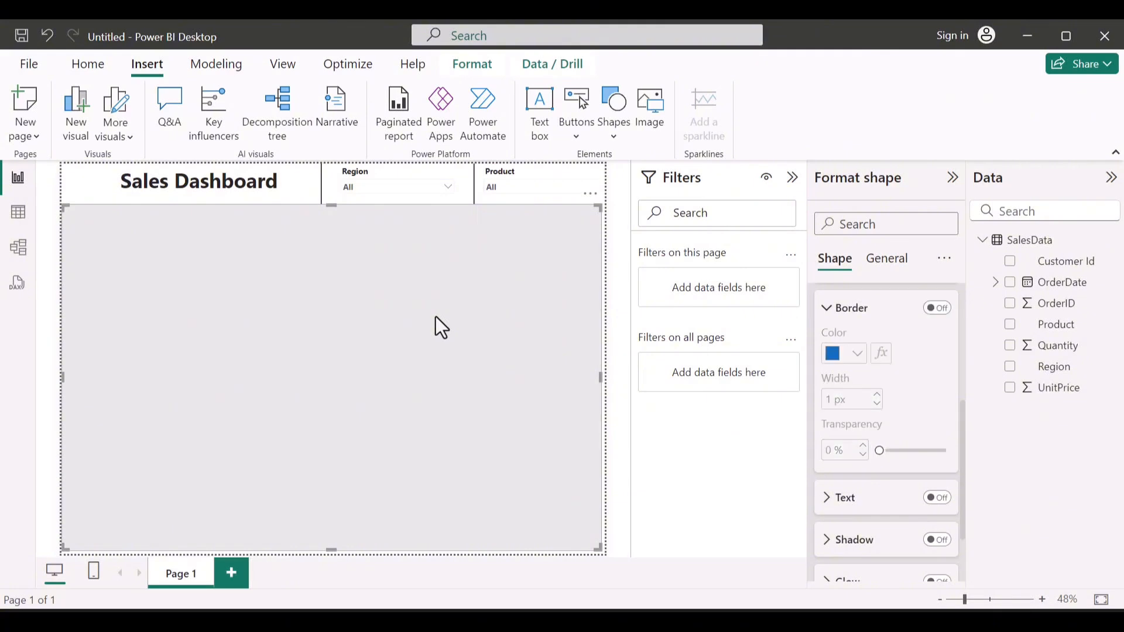
Narrow the Sales Dashboard title text box so that it ends just before the first divider line
left_click(69, 185)
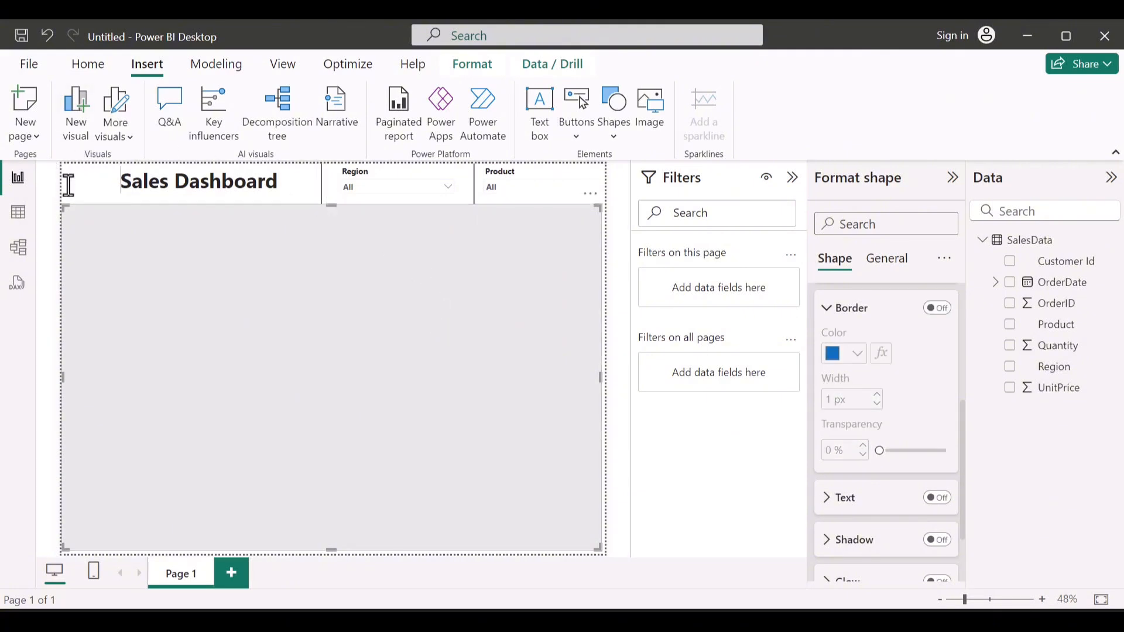
left_click(68, 185)
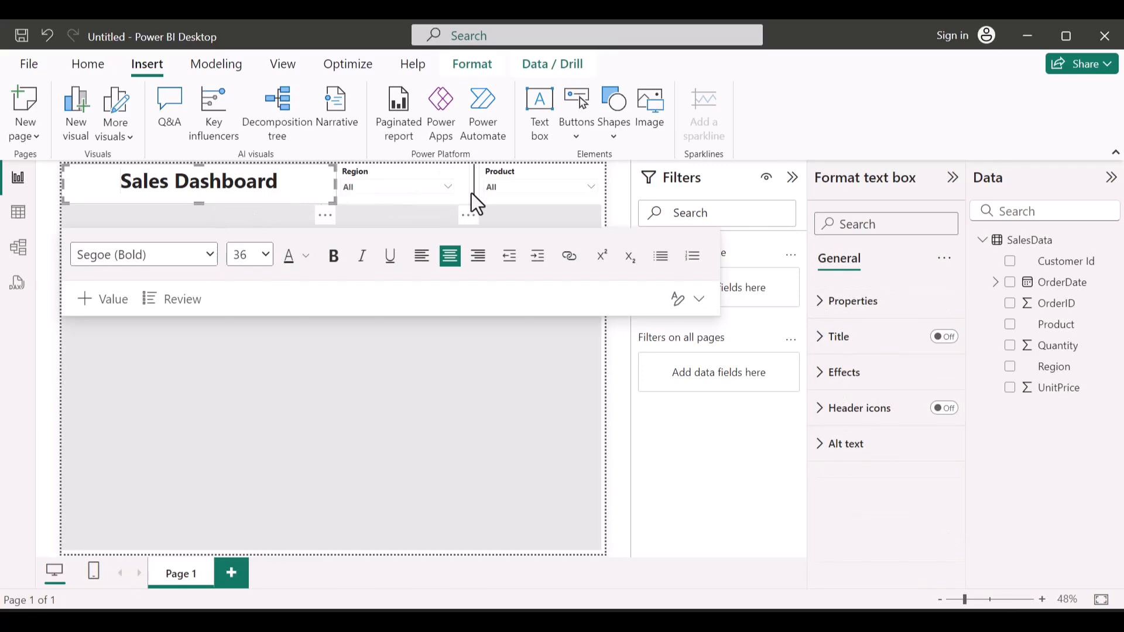
left_click(380, 439)
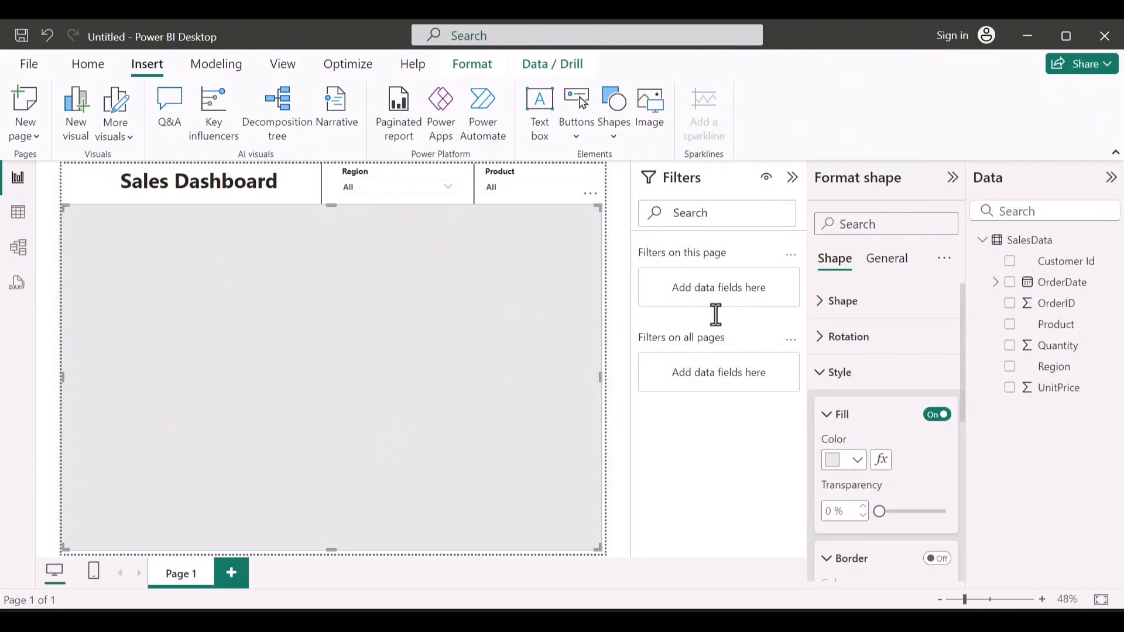
left_click(315, 175)
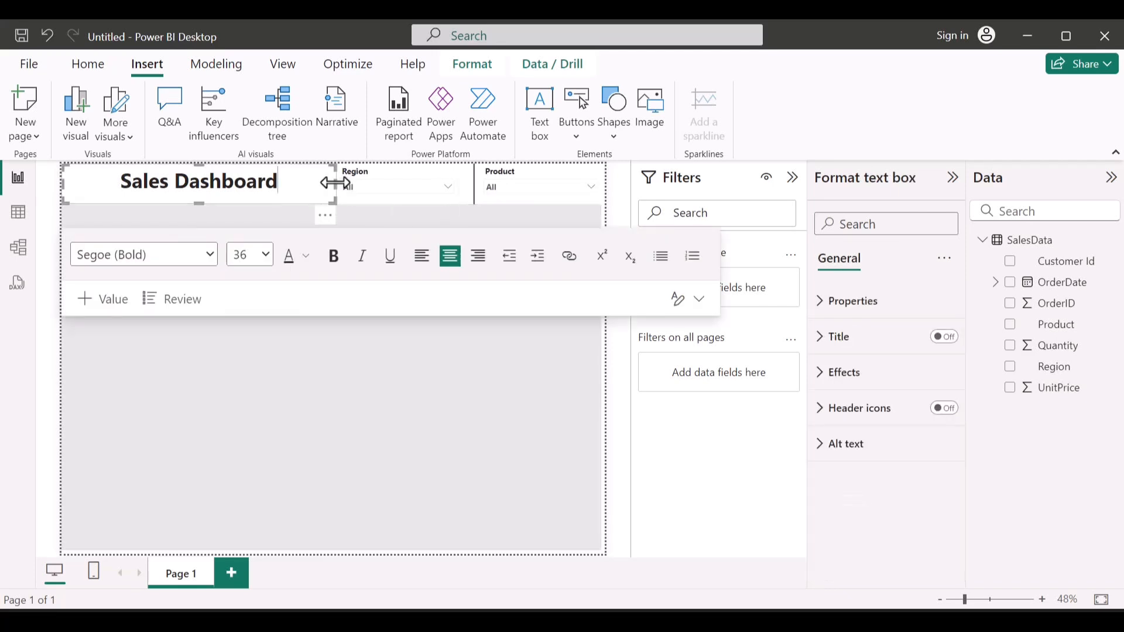
left_click_drag(334, 183, 307, 184)
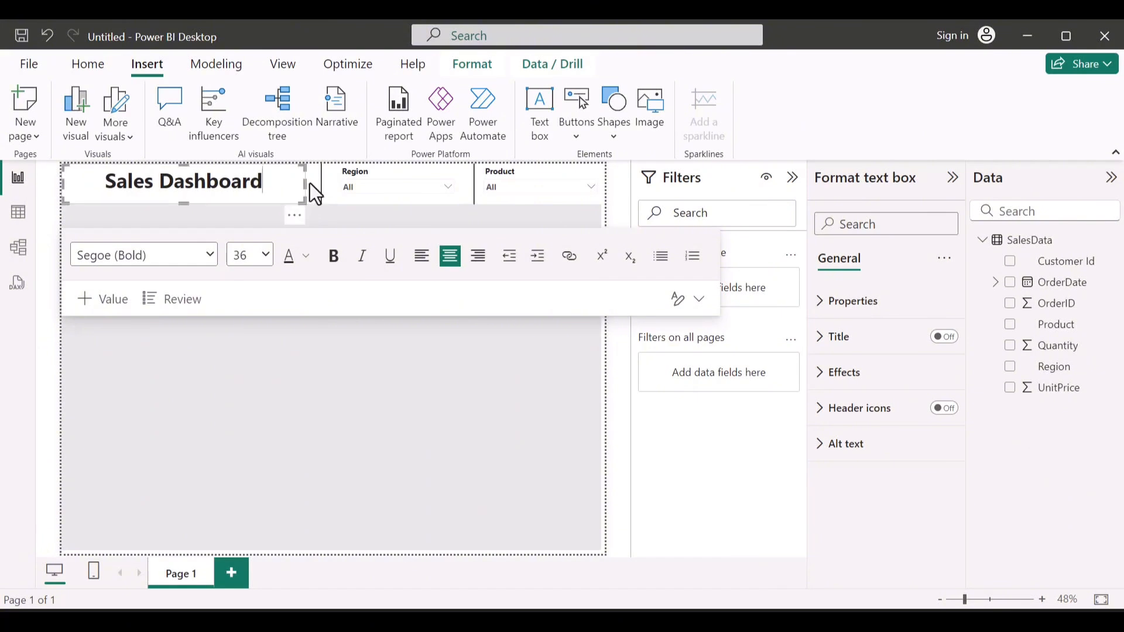
left_click(310, 183)
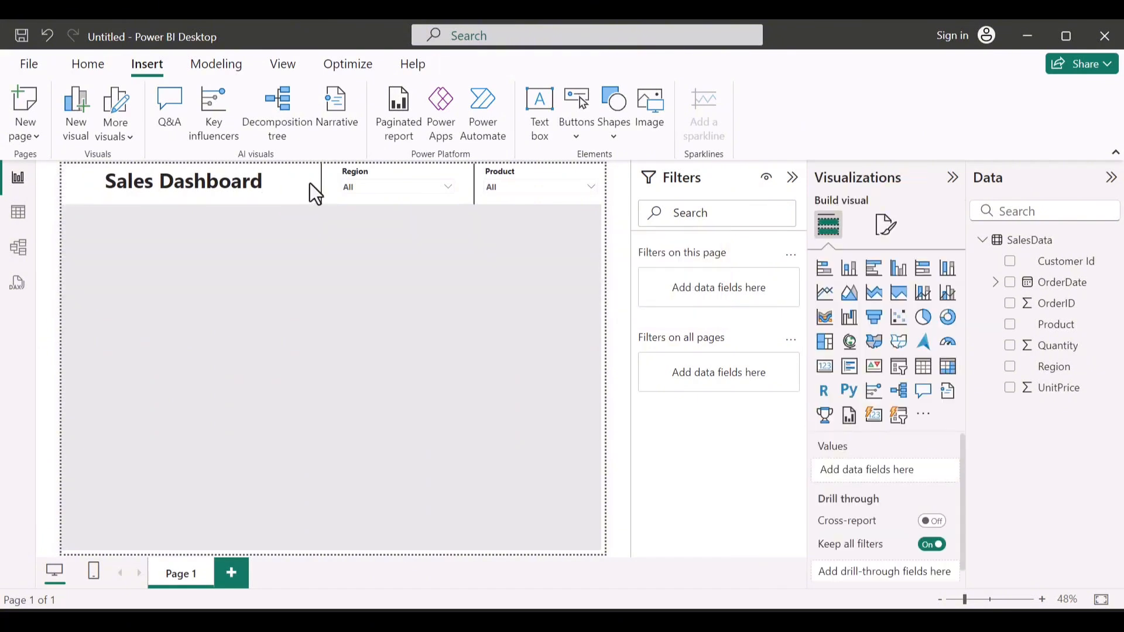
Shift the second divider line slightly left toward the Region slicer, and move the Region slicer left toward the first divider line
left_click(462, 235)
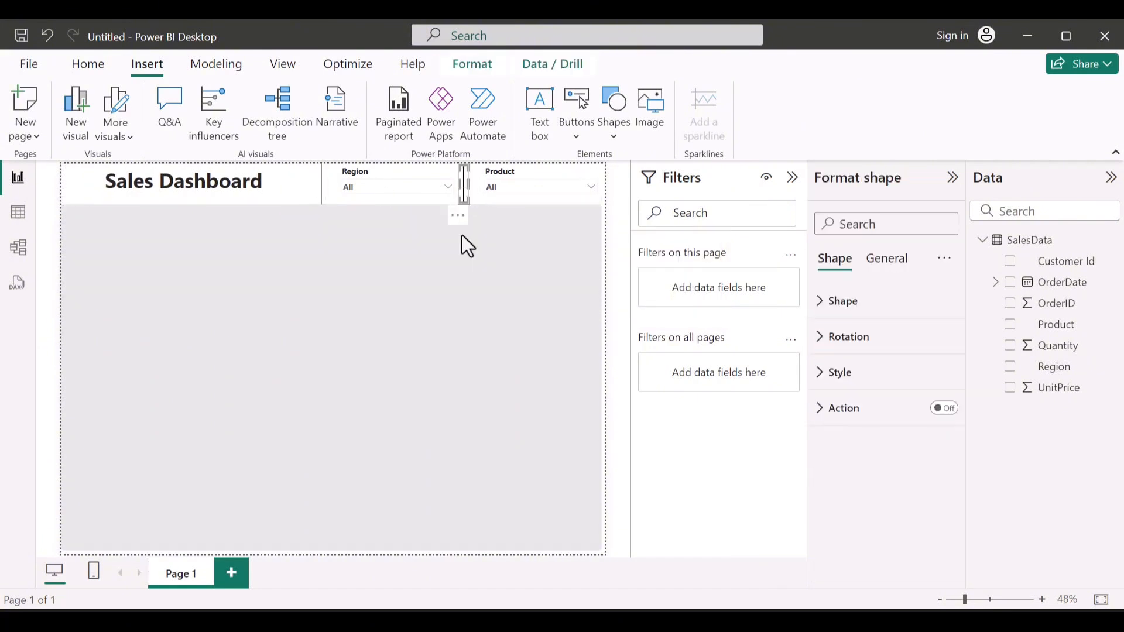
left_click(308, 185)
left_click(368, 182)
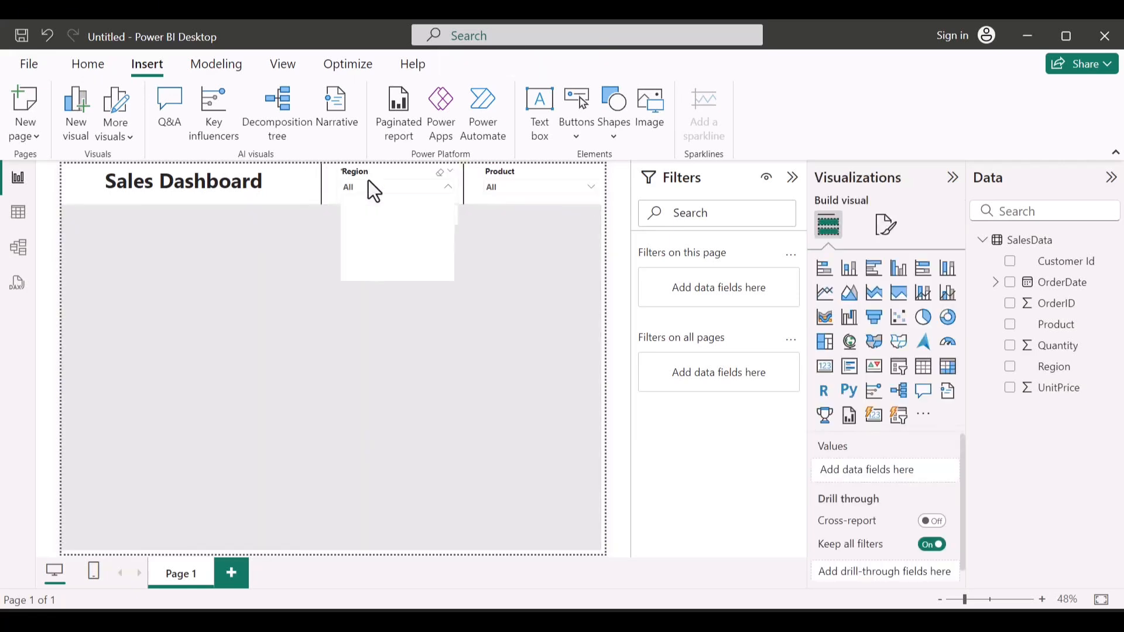
left_click(366, 176)
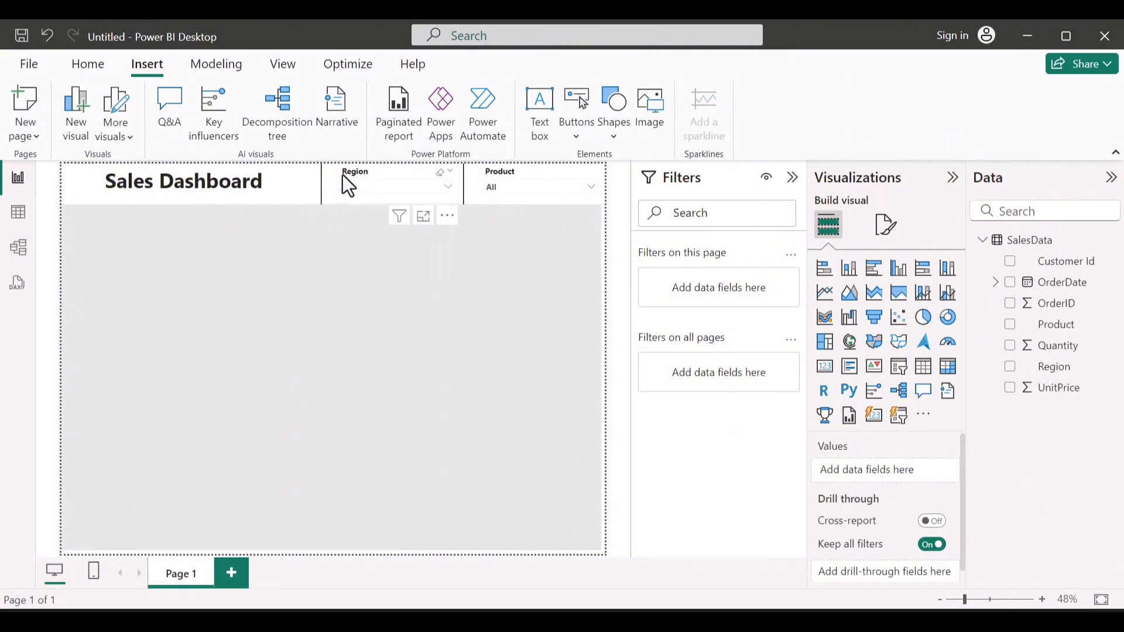
left_click(342, 174)
left_click_drag(349, 176, 356, 175)
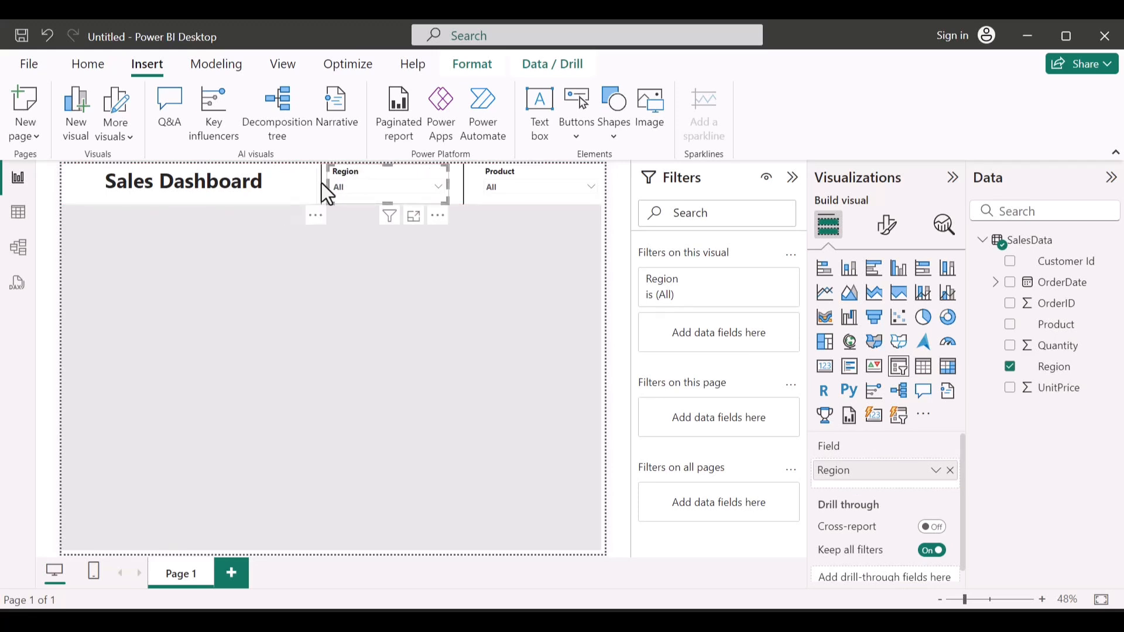
Move the first divider line left to sit against the title text box's right edge and deselect it
left_click(310, 184)
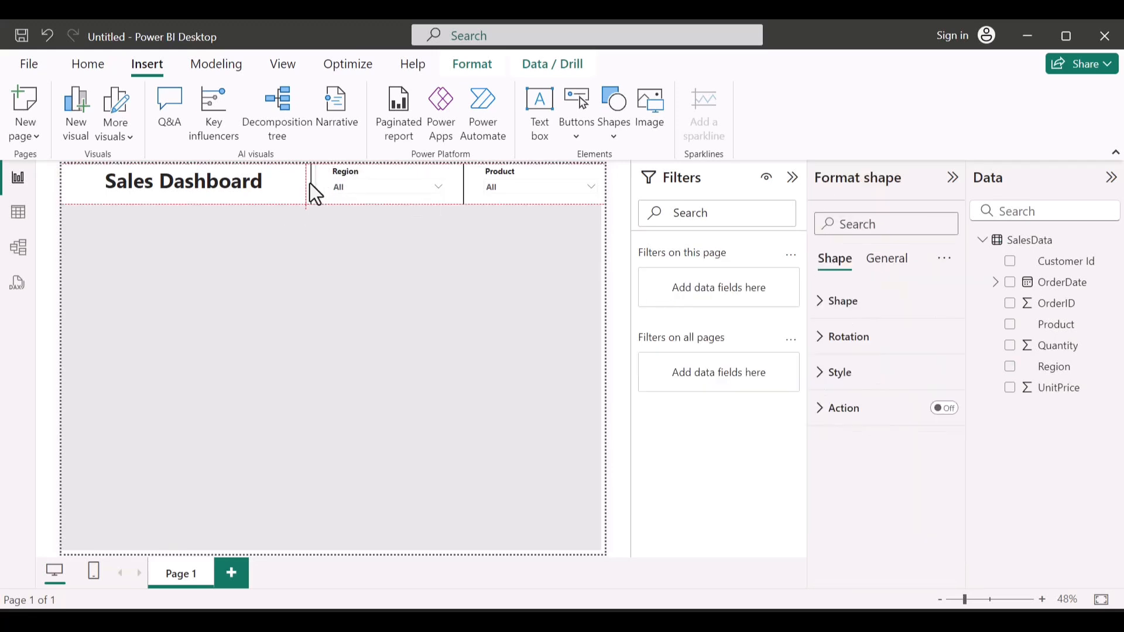
left_click(310, 184)
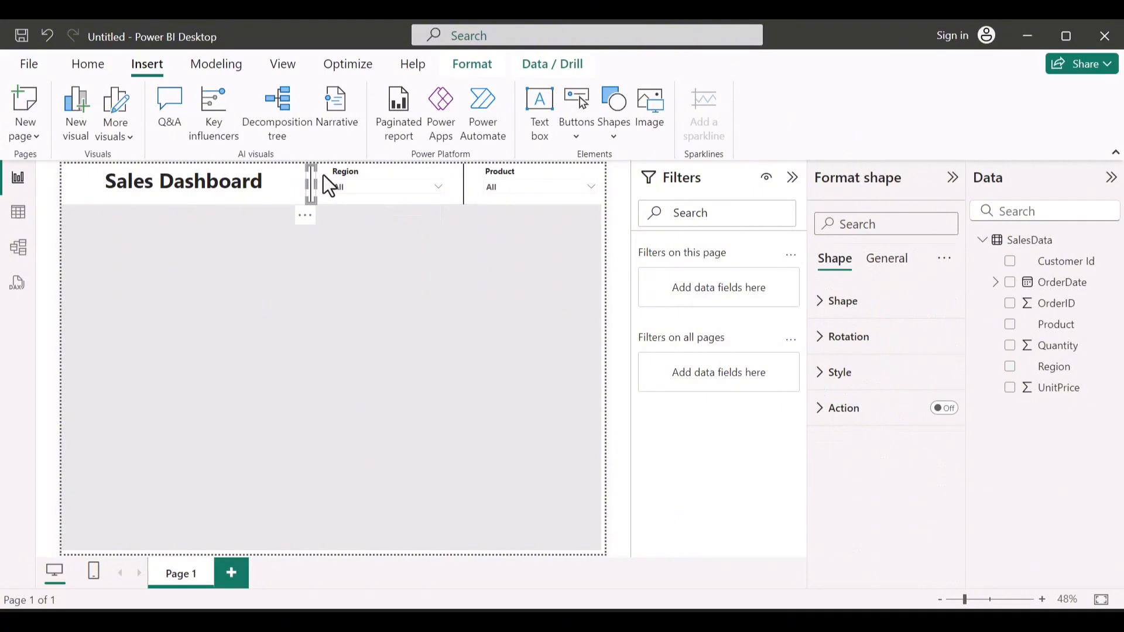
key("Escape")
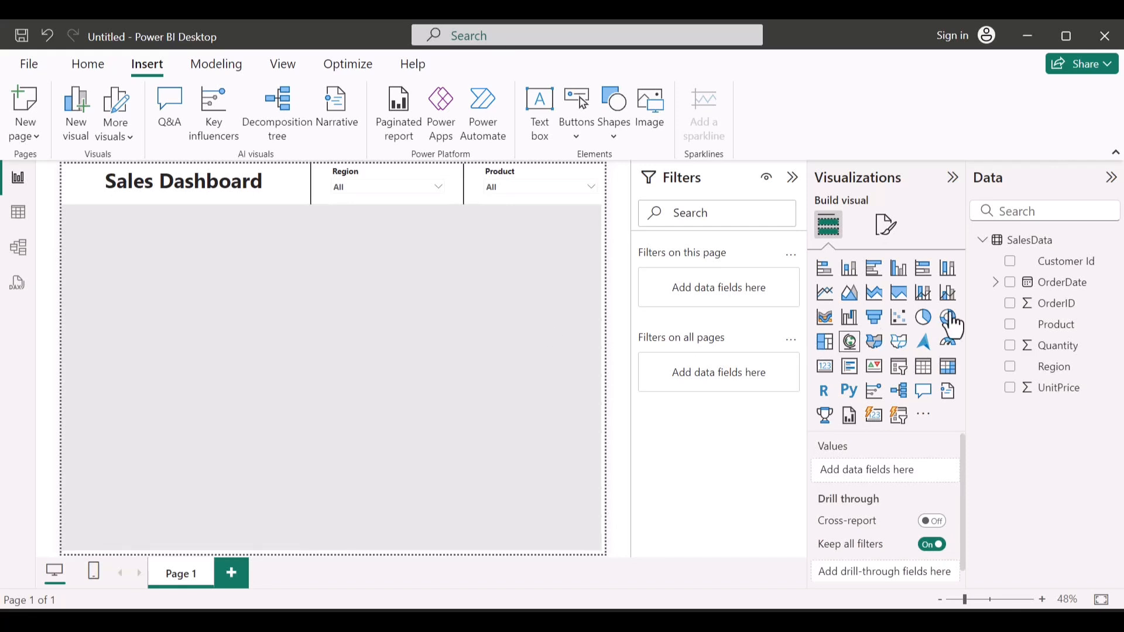
Create a visual from the Quantity field and change it to a Card showing Sum of Quantity
left_click(1009, 347)
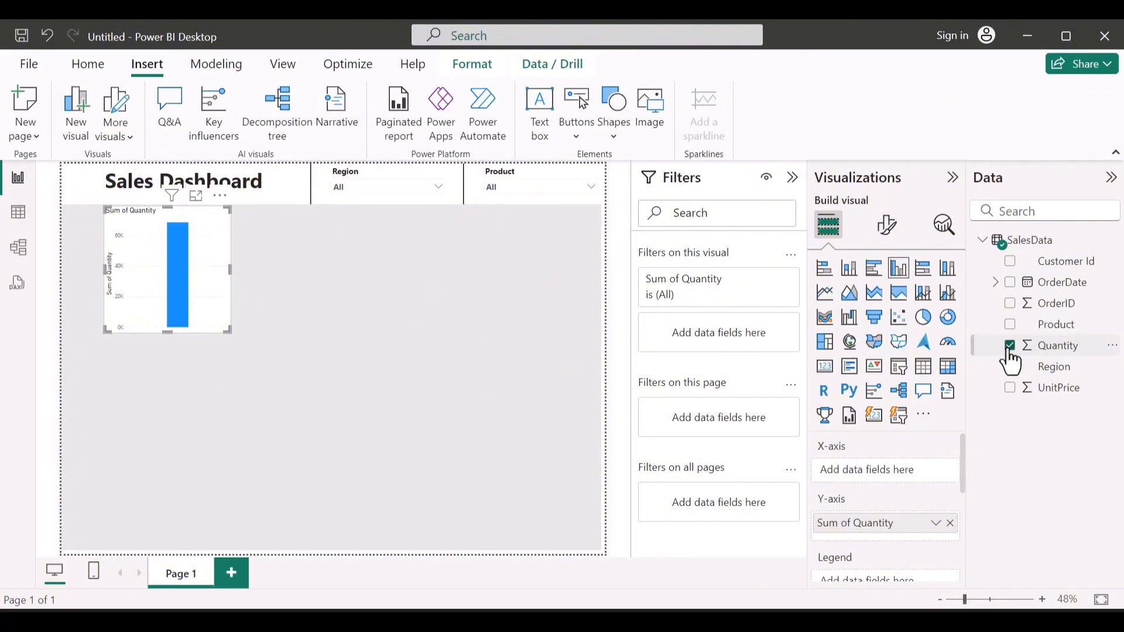
scroll(925, 504, "down", 2)
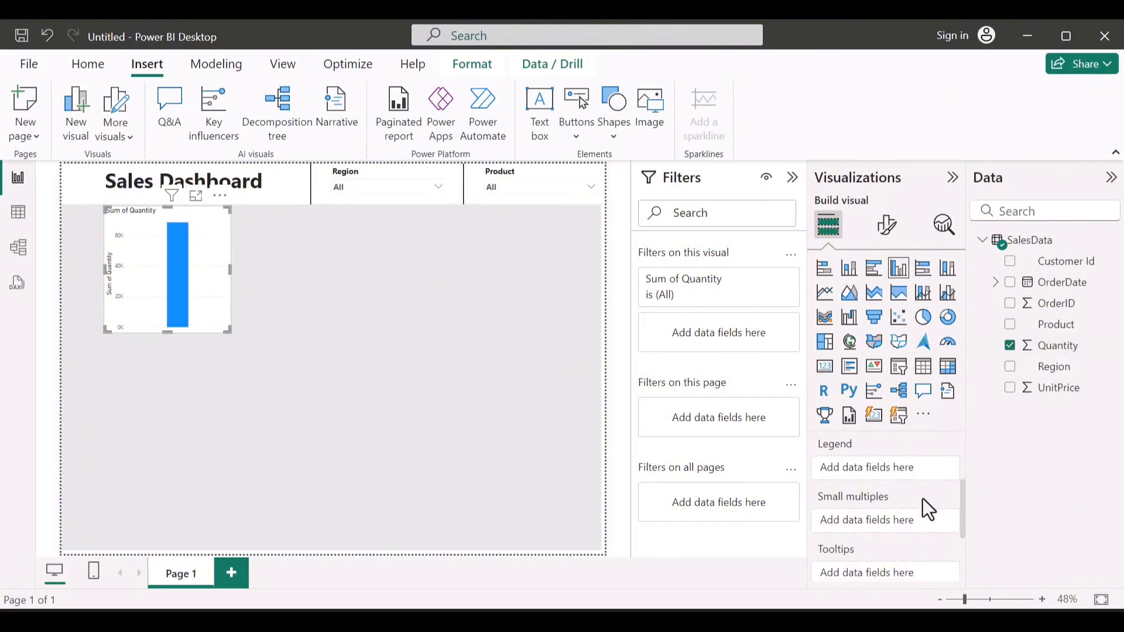
scroll(924, 500, "up", 2)
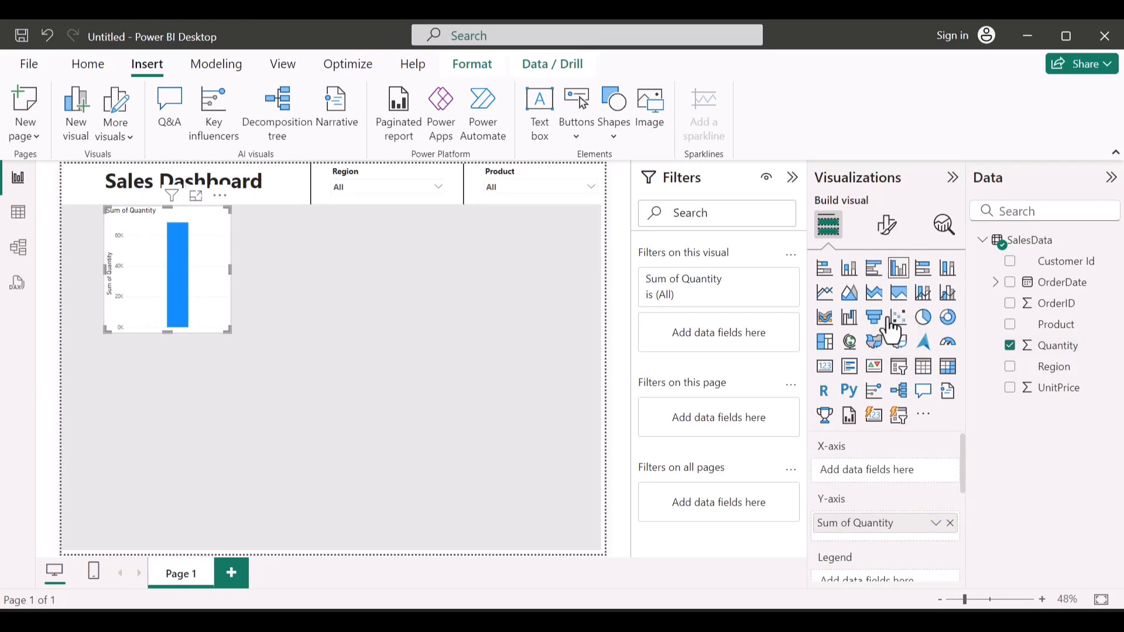
left_click(825, 367)
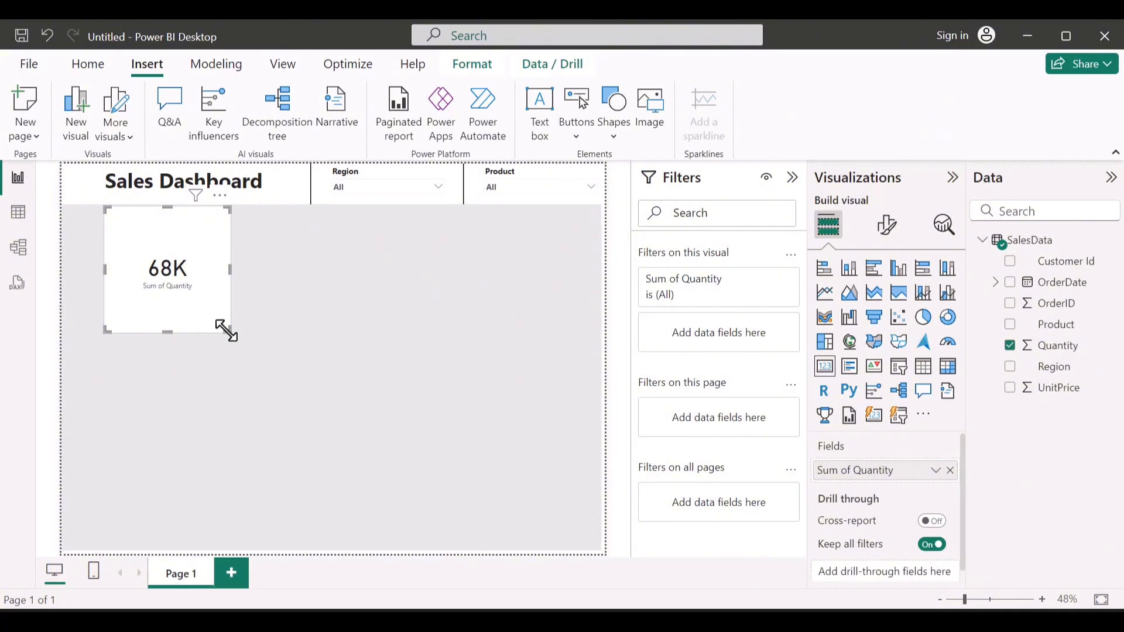
Shrink the Sum of Quantity card to a small rectangle and place it in the upper-left corner of the grey area below the header
left_click_drag(224, 329, 203, 285)
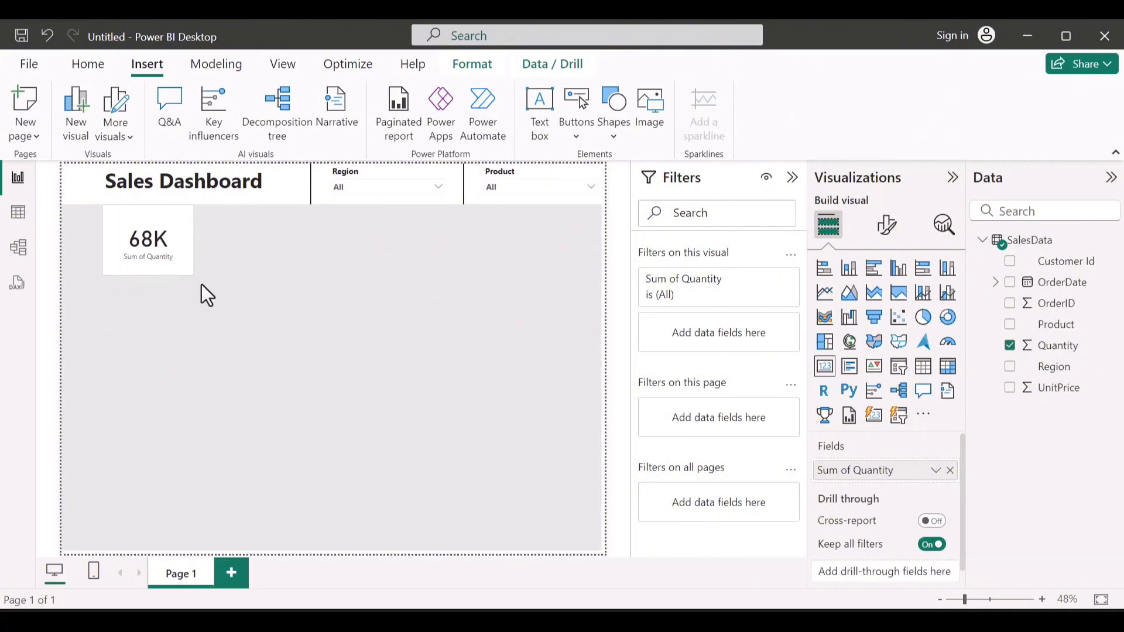
left_click_drag(150, 238, 126, 232)
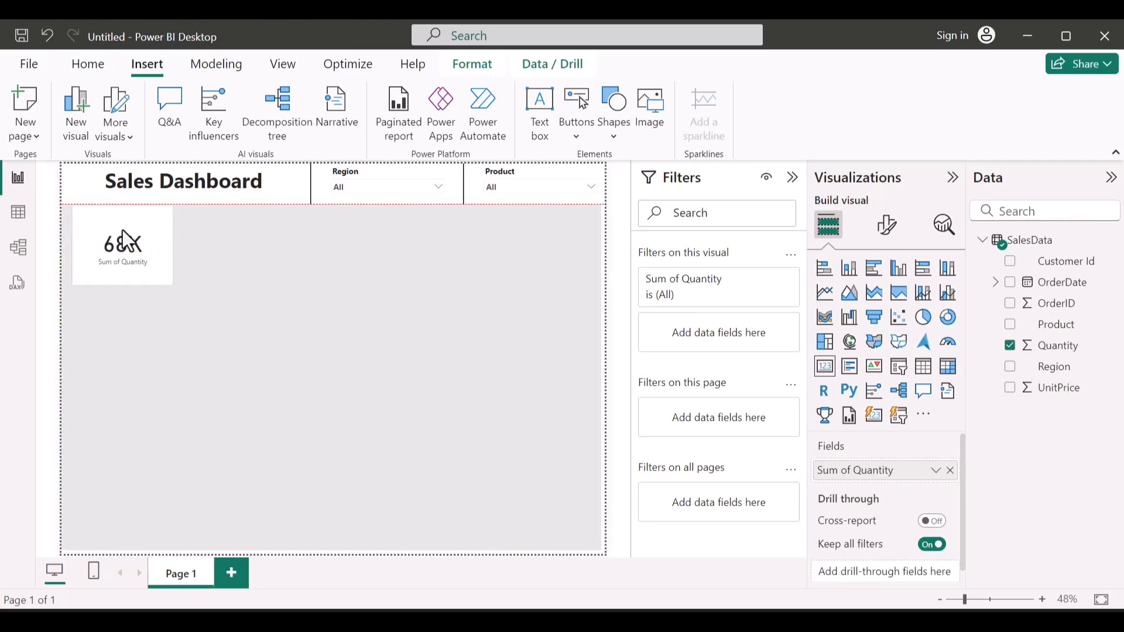
left_click(124, 240)
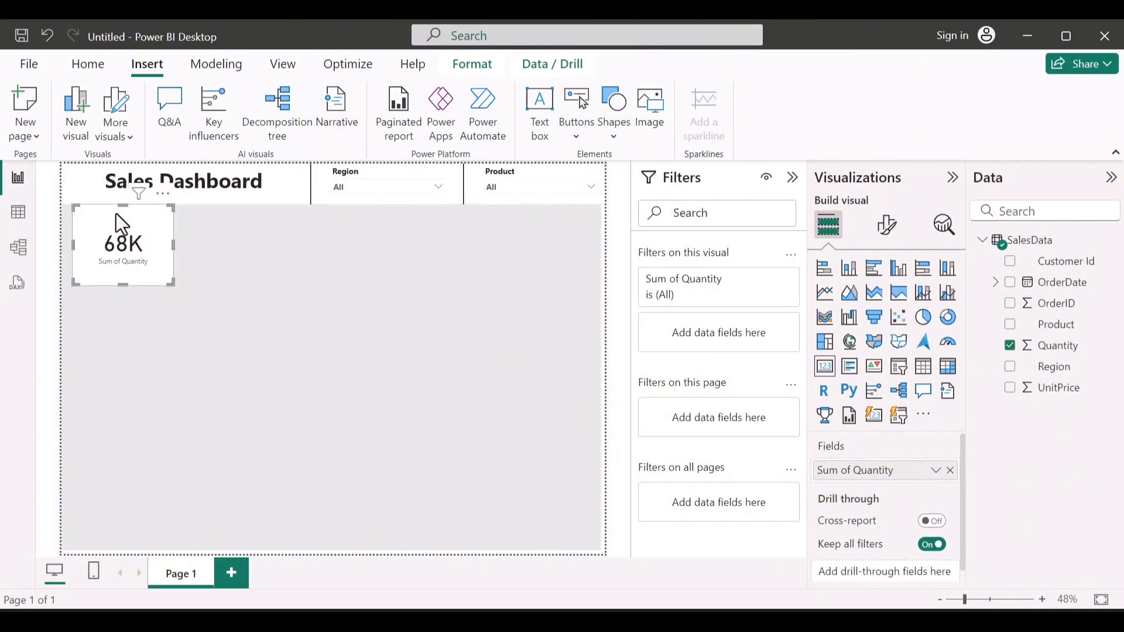
left_click_drag(120, 214, 122, 233)
left_click(126, 244)
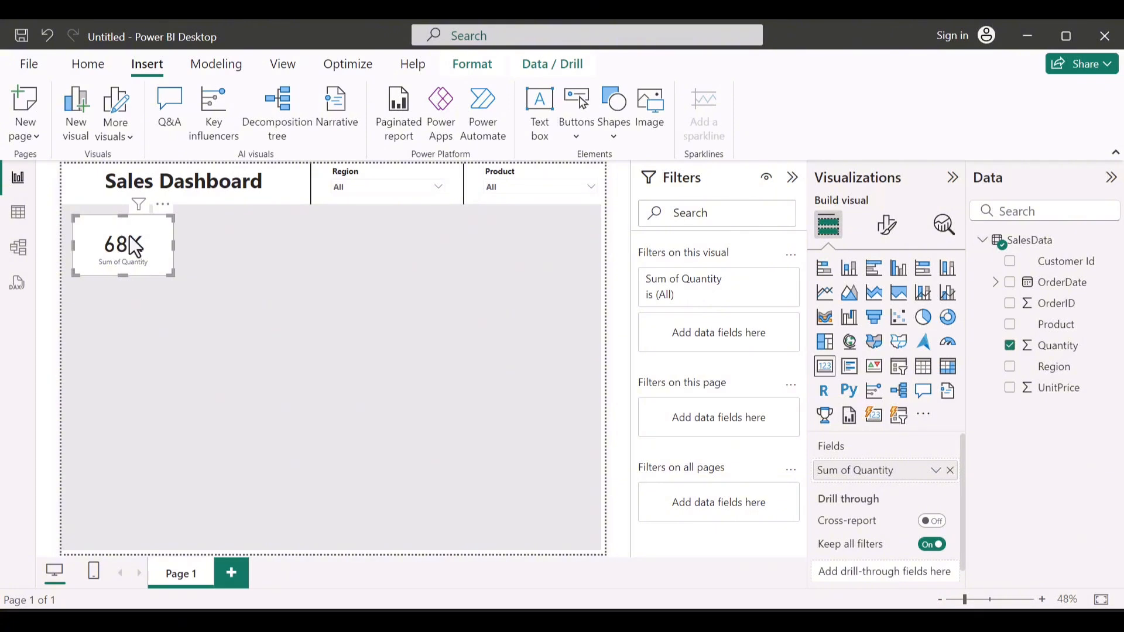
mouse_move(130, 236)
left_mouse_down()
mouse_move(205, 237)
mouse_move(130, 237)
mouse_move(142, 247)
left_mouse_up()
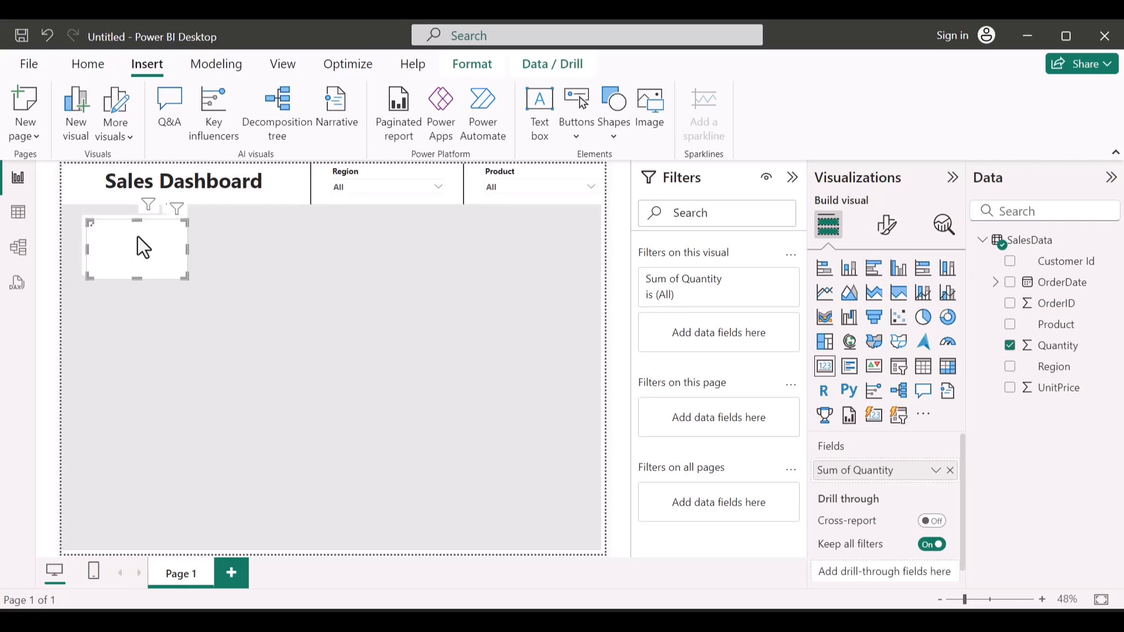
Place a copy of the Quantity card beside the original and replace its Quantity field with UnitPrice
left_click_drag(236, 231, 269, 234)
left_click(1009, 345)
left_click(1009, 388)
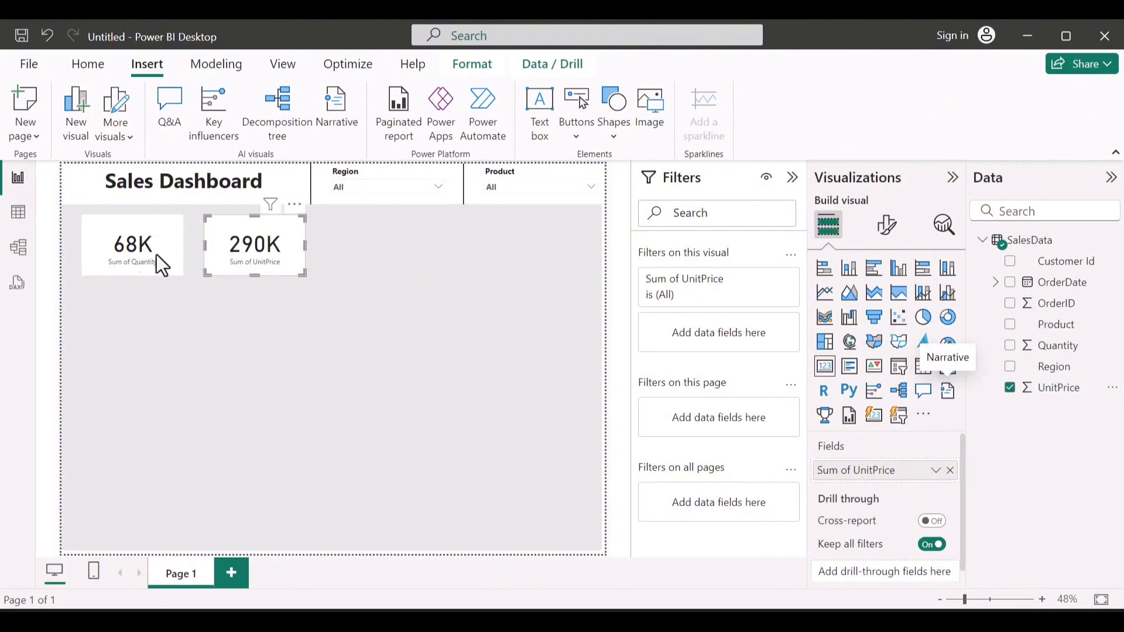
Rename the Quantity card's field as "Quantity Sold"
left_click(104, 248)
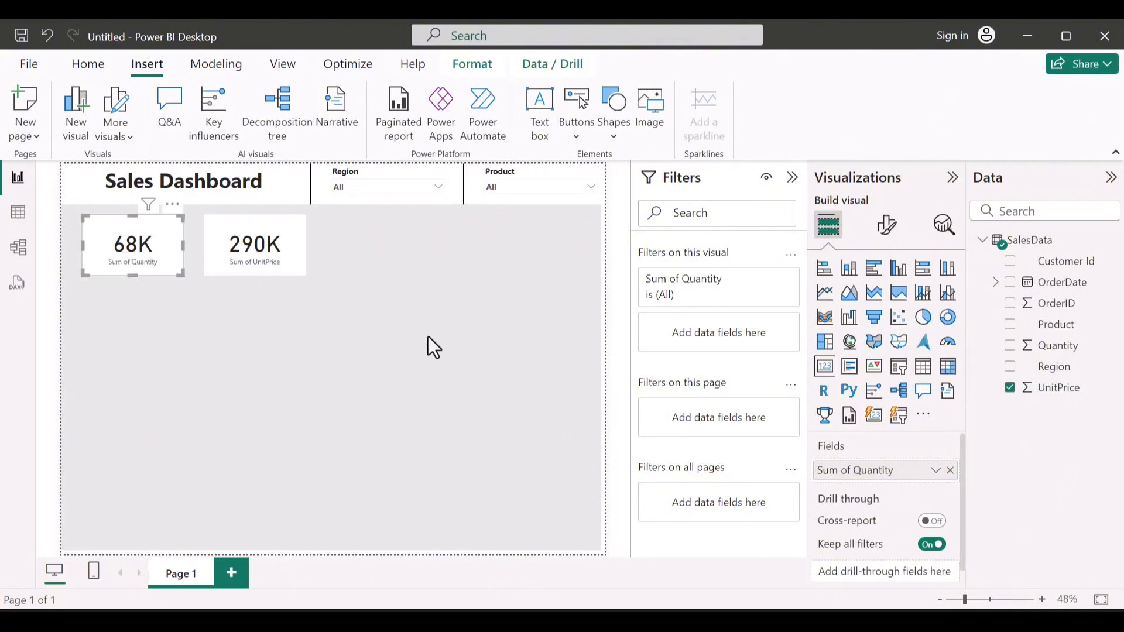
double_click(855, 473)
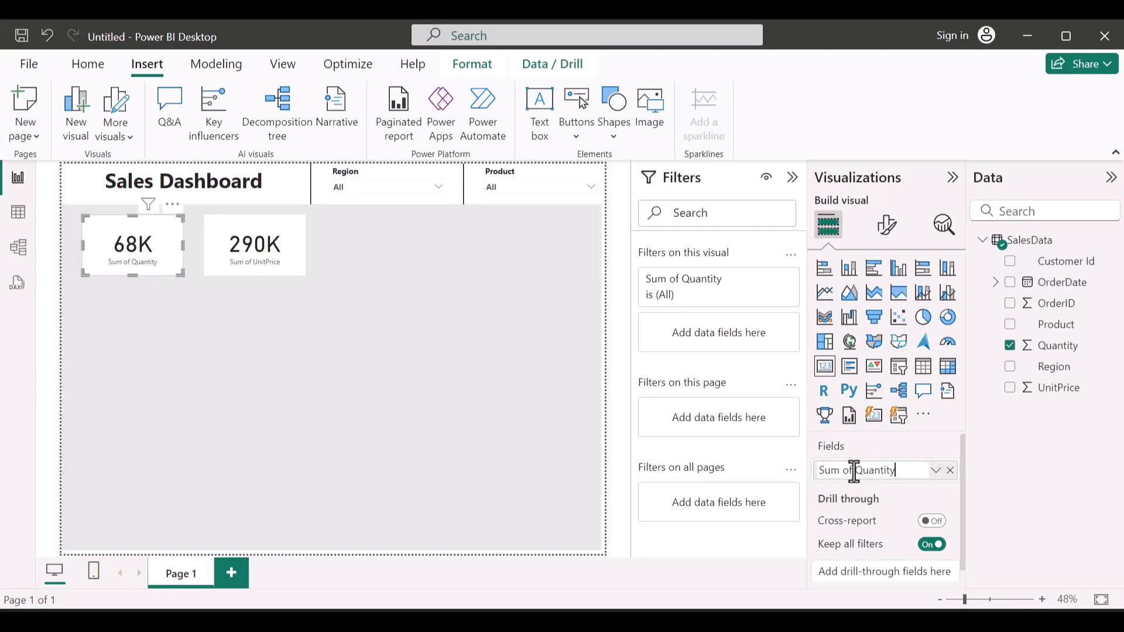
left_click(854, 472)
key("BackSpace")
key("BackSpace")
key("BackSpace")
key("BackSpace")
key("BackSpace")
key("BackSpace")
key("BackSpace")
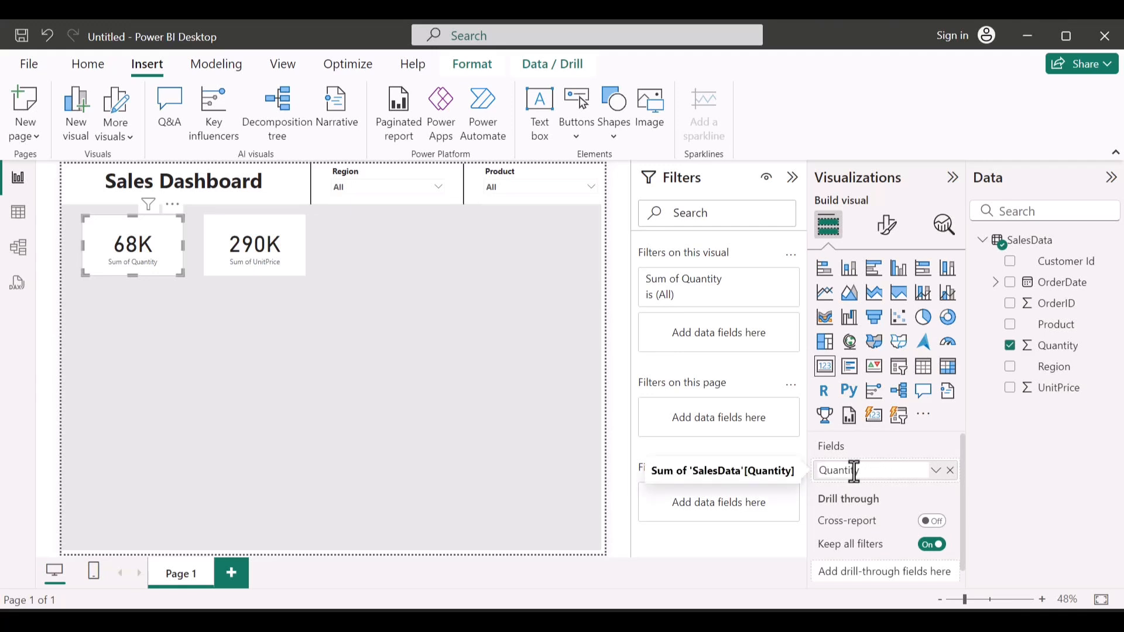
left_click(858, 473)
type("sold")
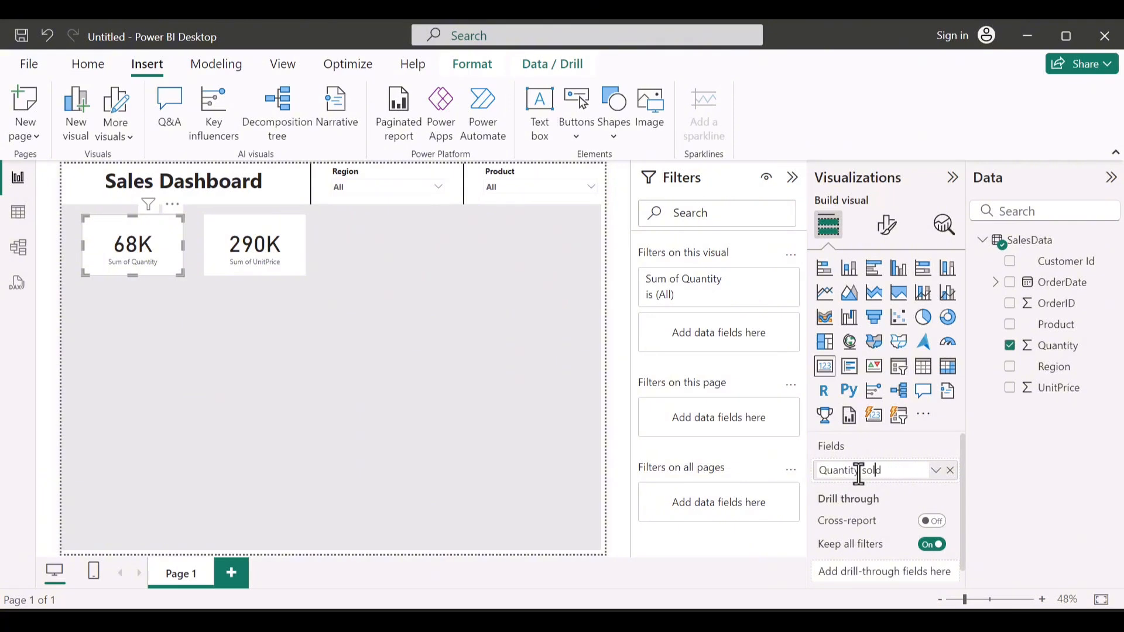
key("BackSpace")
key("BackSpace")
key("BackSpace")
key("BackSpace")
type("Sold")
key("Return")
Set the callout value font of the Quantity Sold card to Arial Black
left_click(895, 231)
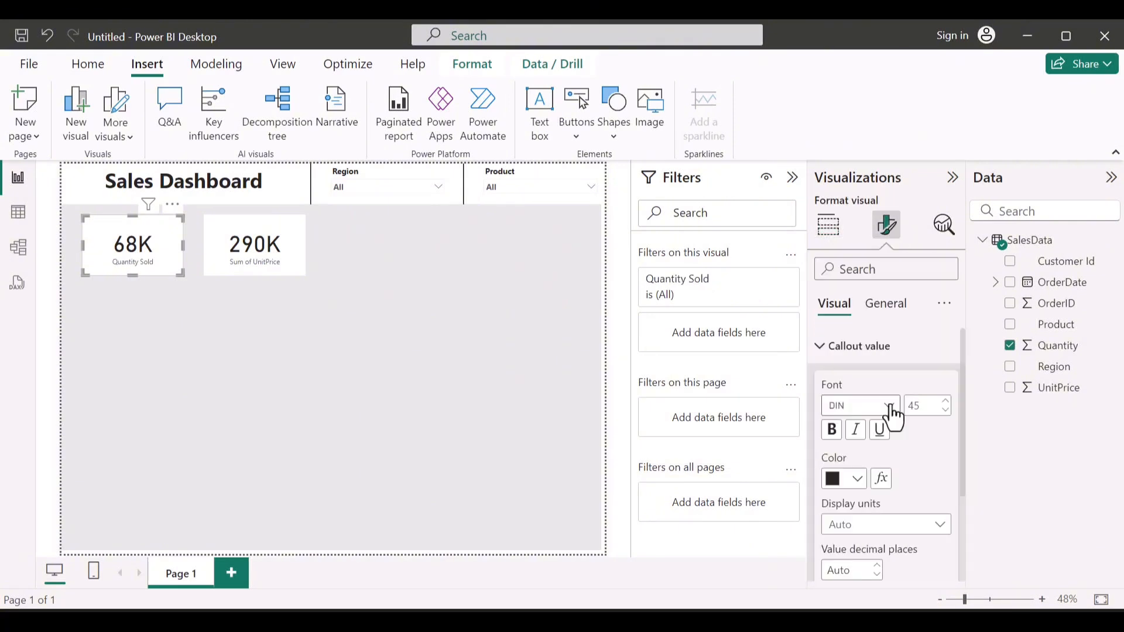
left_click(890, 407)
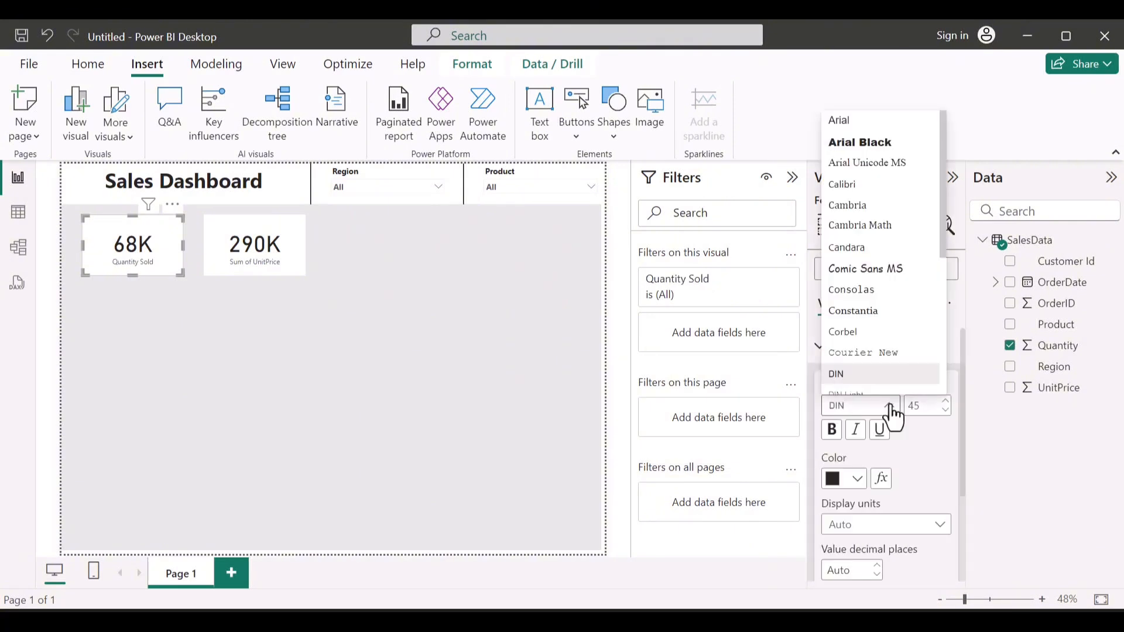
left_click(864, 145)
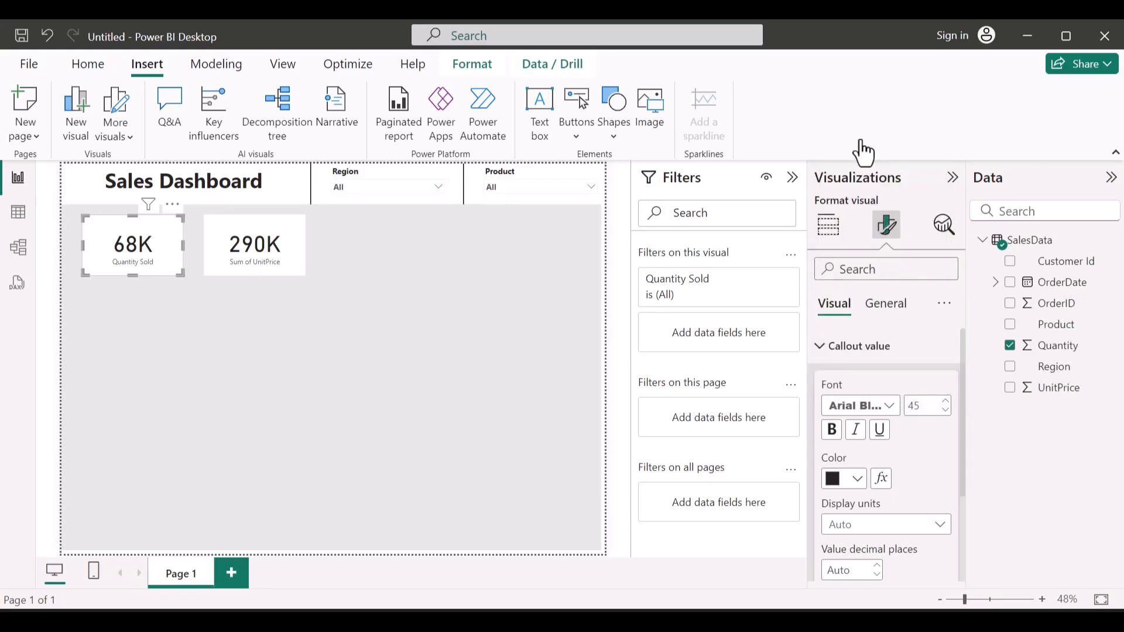
Format the Quantity Sold card's category label as bold, black text at size 14
scroll(861, 401, "down", 2)
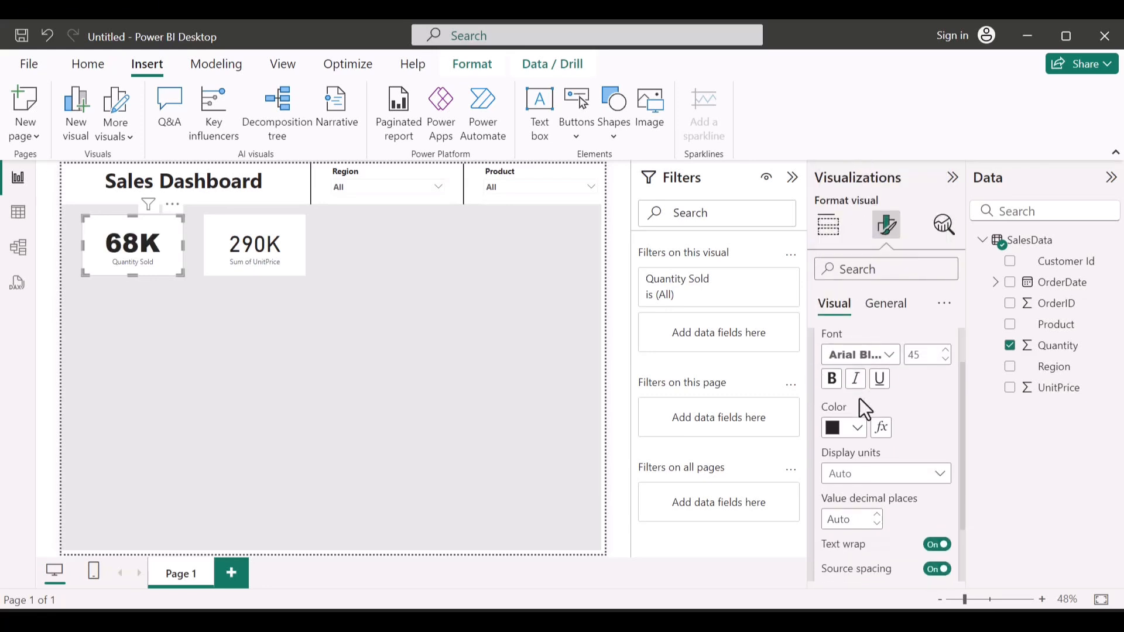
scroll(860, 453, "down", 3)
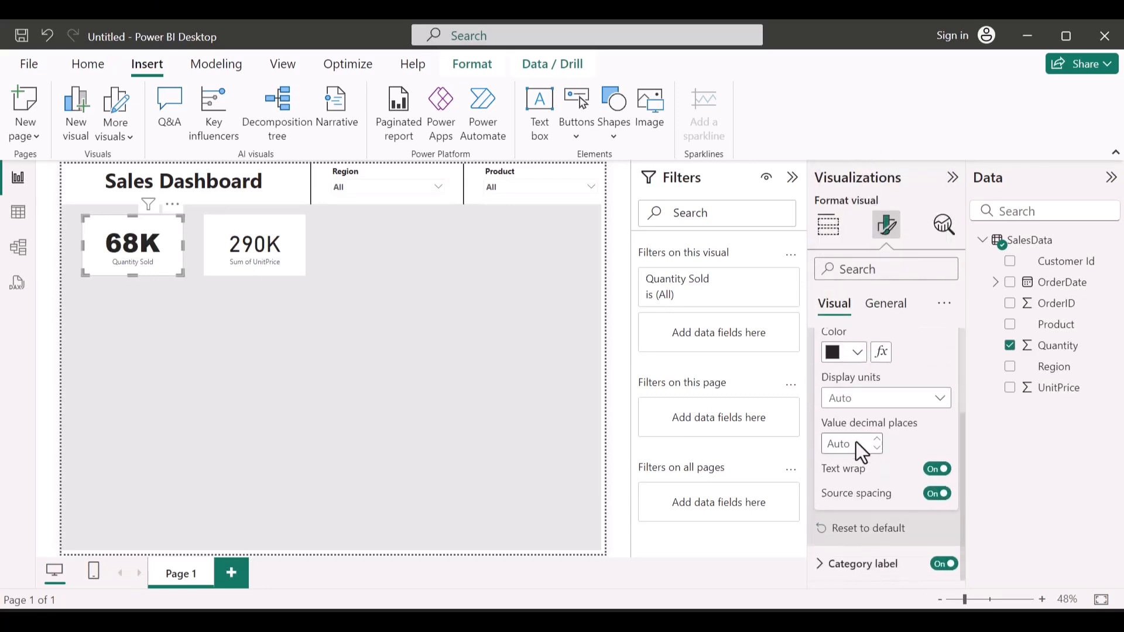
left_click(855, 575)
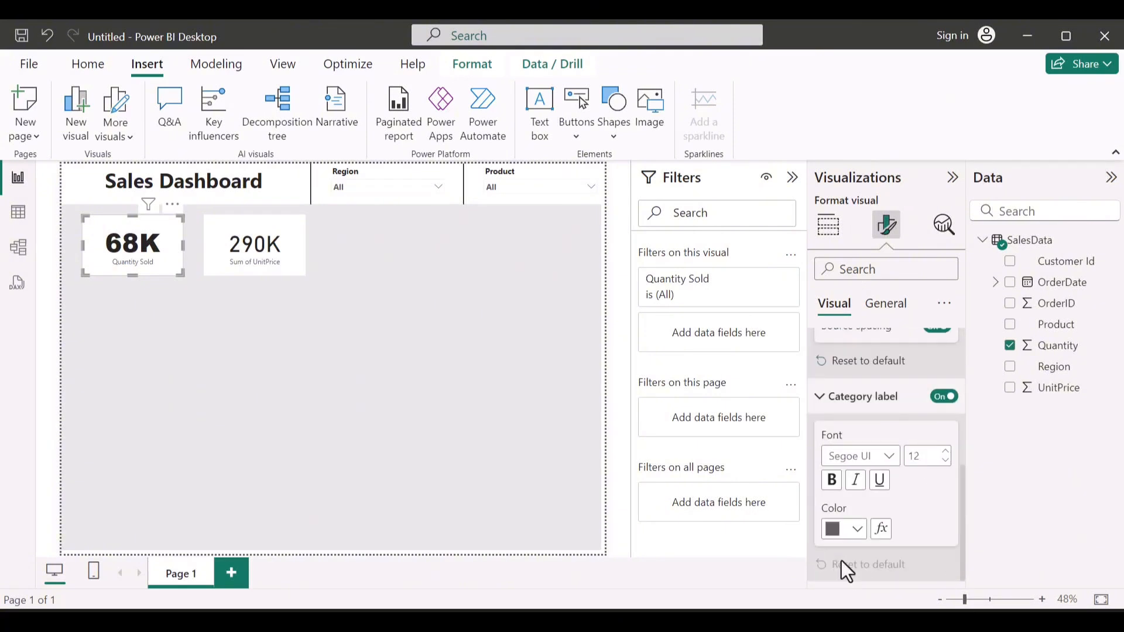
left_click(834, 486)
left_click(858, 530)
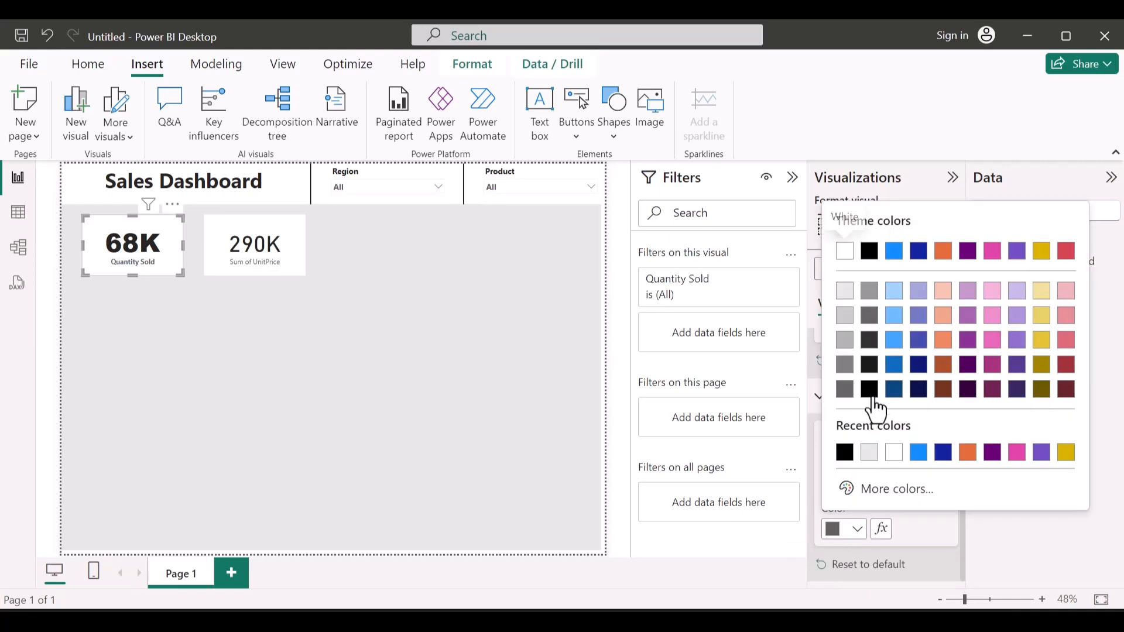
left_click(841, 457)
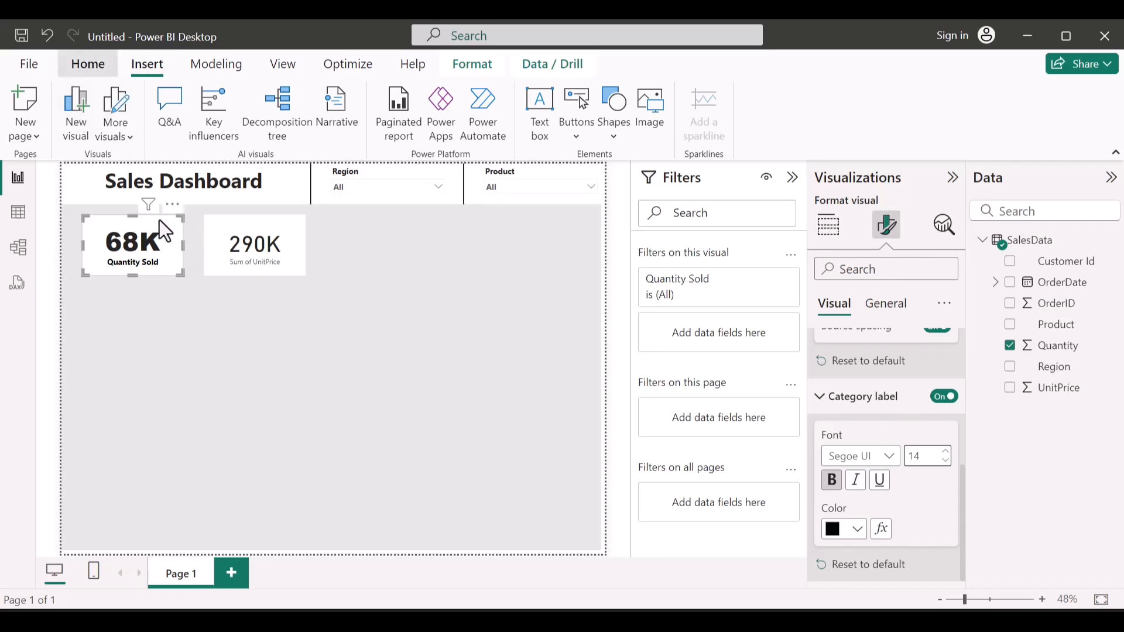
Copy the Quantity Sold card's formatting to the UnitPrice card with Format painter and rename its field as "Unit Price"
left_click(88, 64)
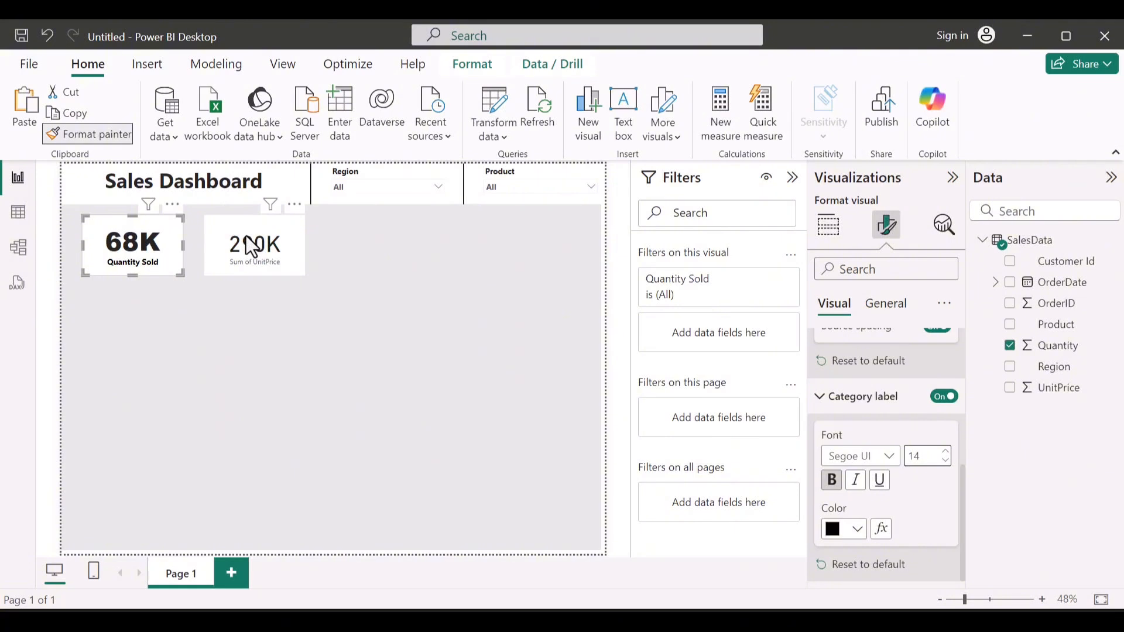
left_click(265, 253)
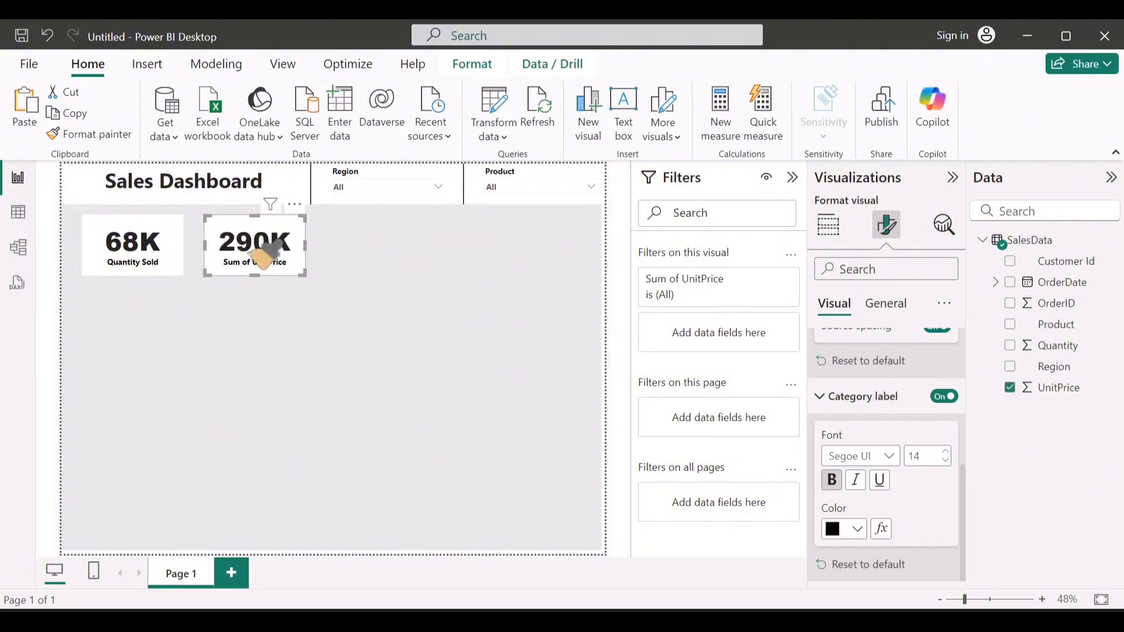
left_click(827, 225)
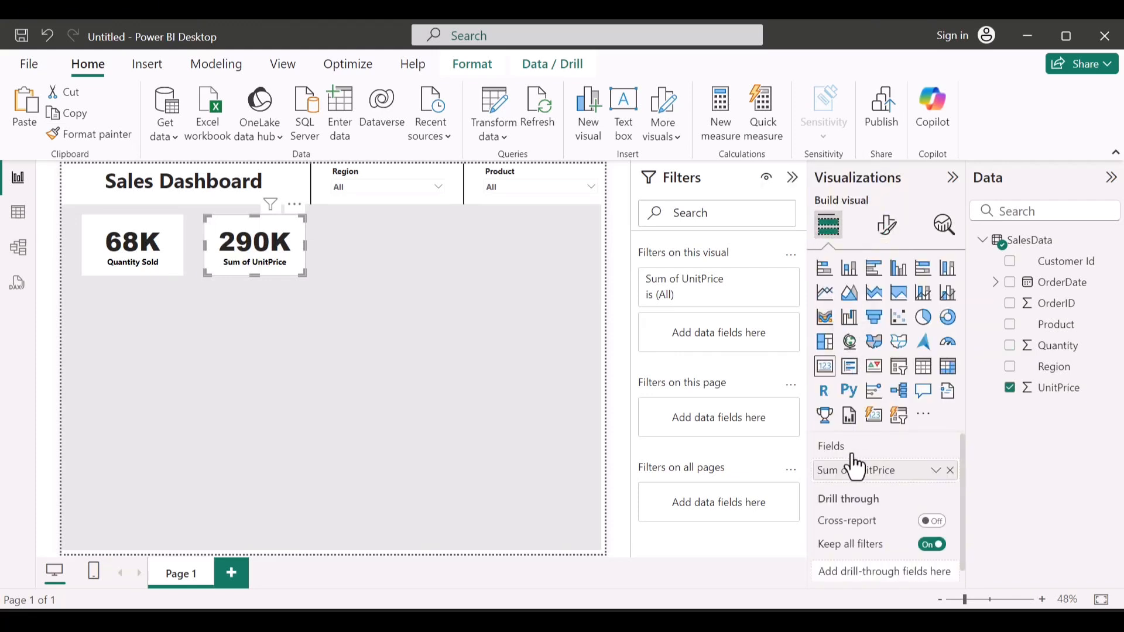
double_click(870, 476)
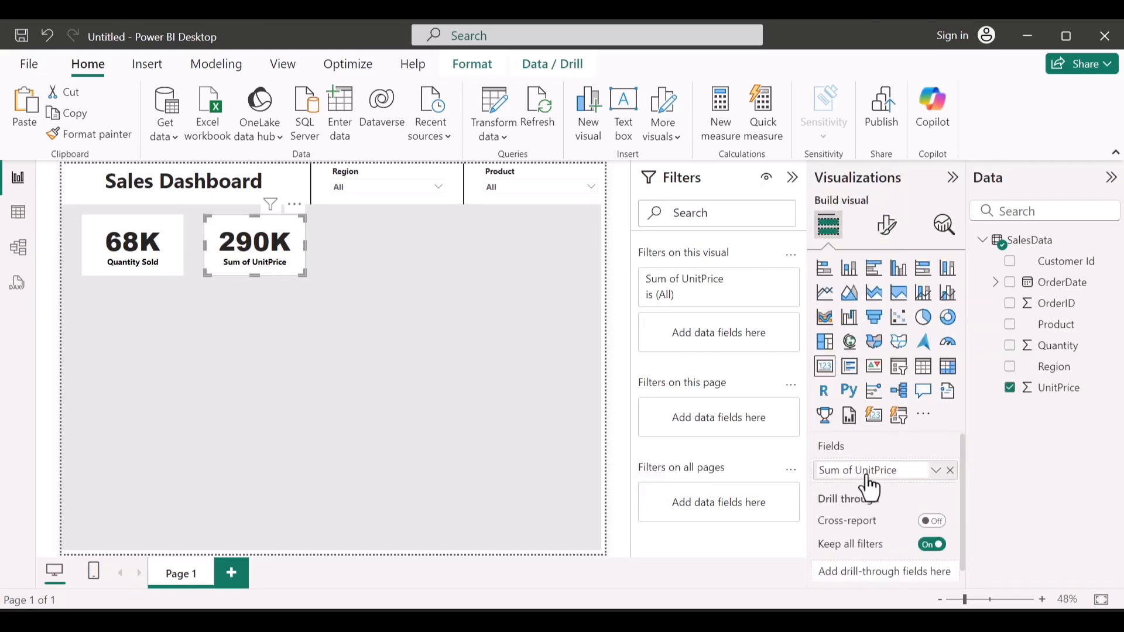
type("Price")
type("Unit")
key("Return")
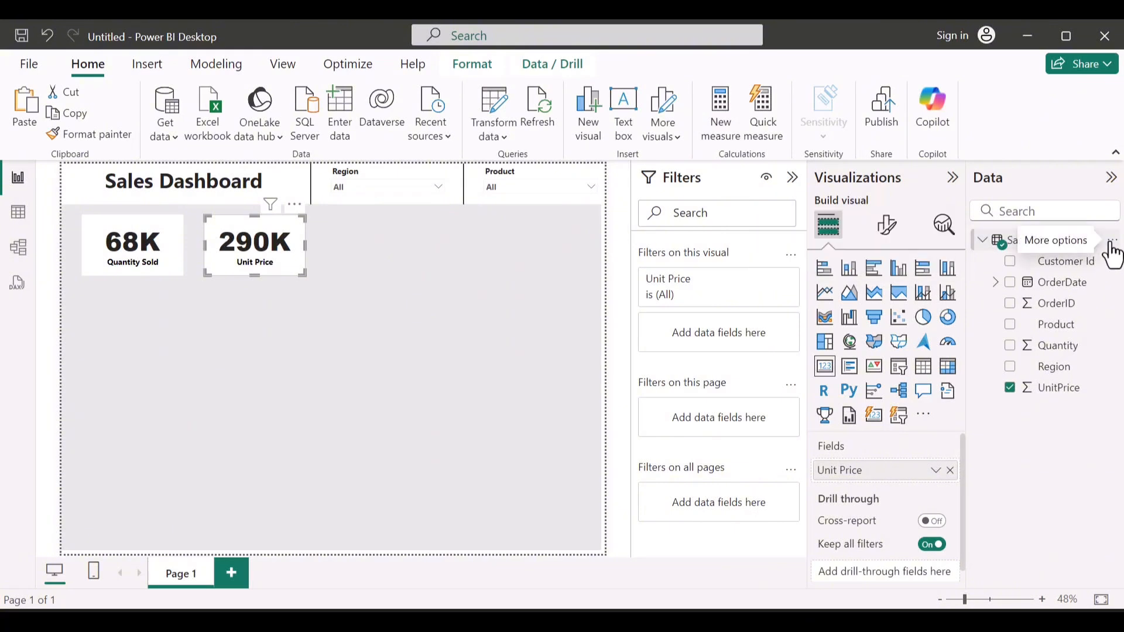
Add a calculated column to SalesData with the formula Sales = 'SalesData'[Quantity] * 'SalesData'[UnitPrice]
left_click(1111, 243)
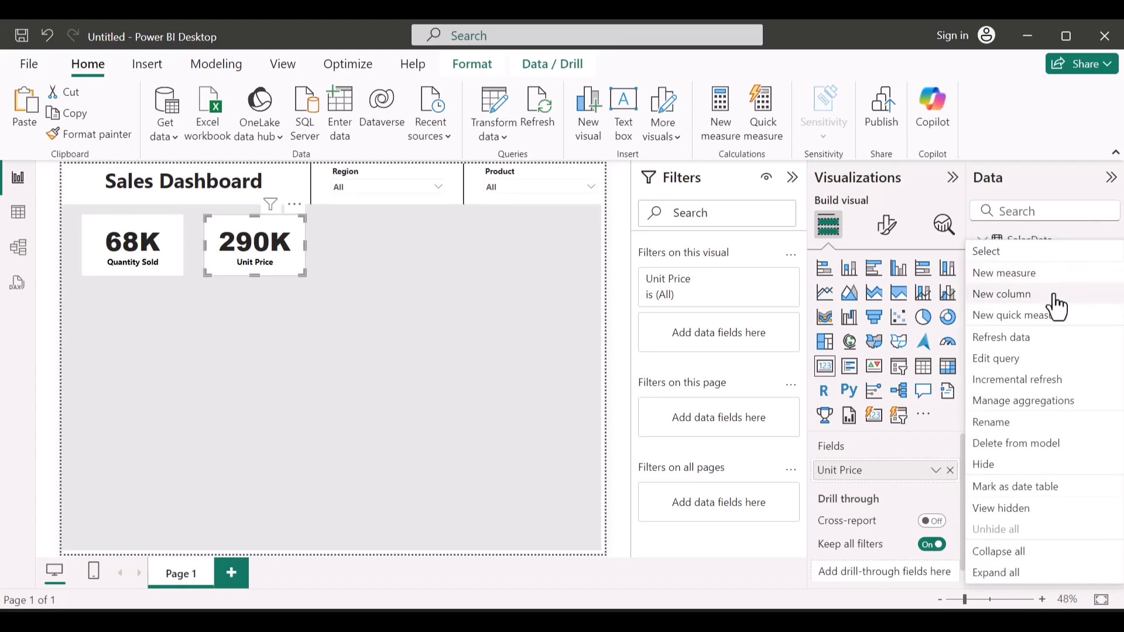
left_click(1057, 296)
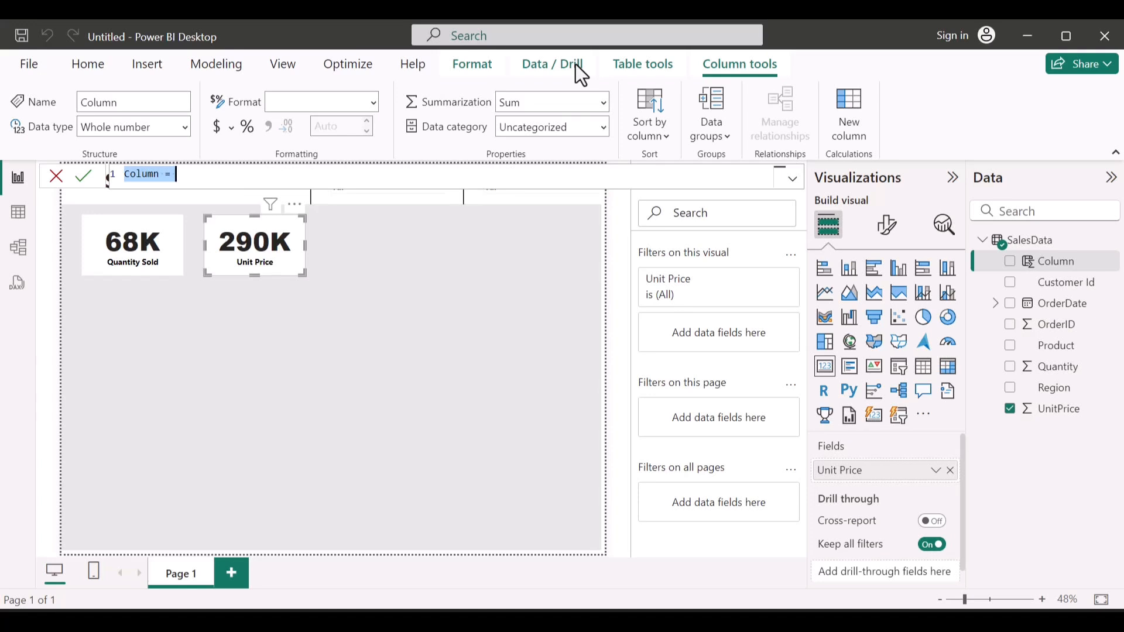
type("Sales = ")
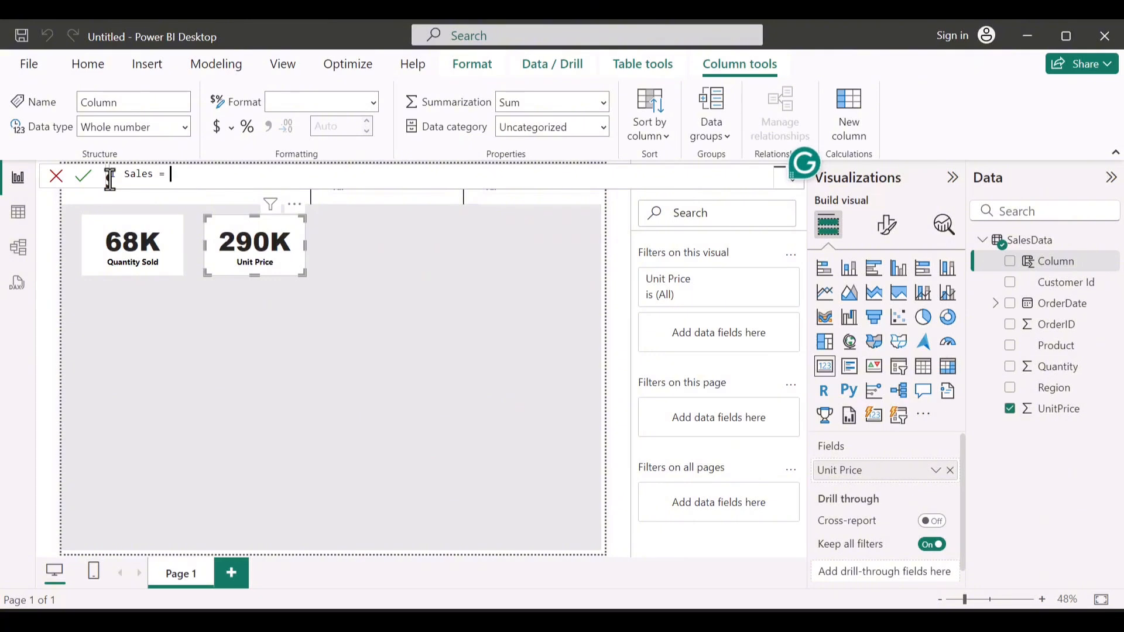
type("'")
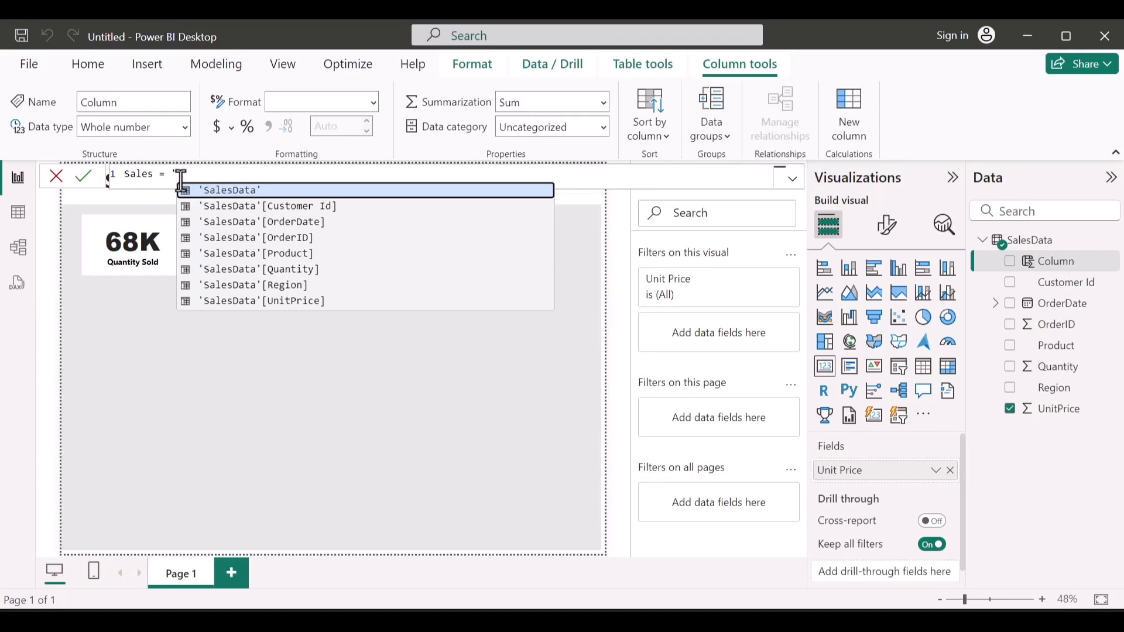
left_click(246, 270)
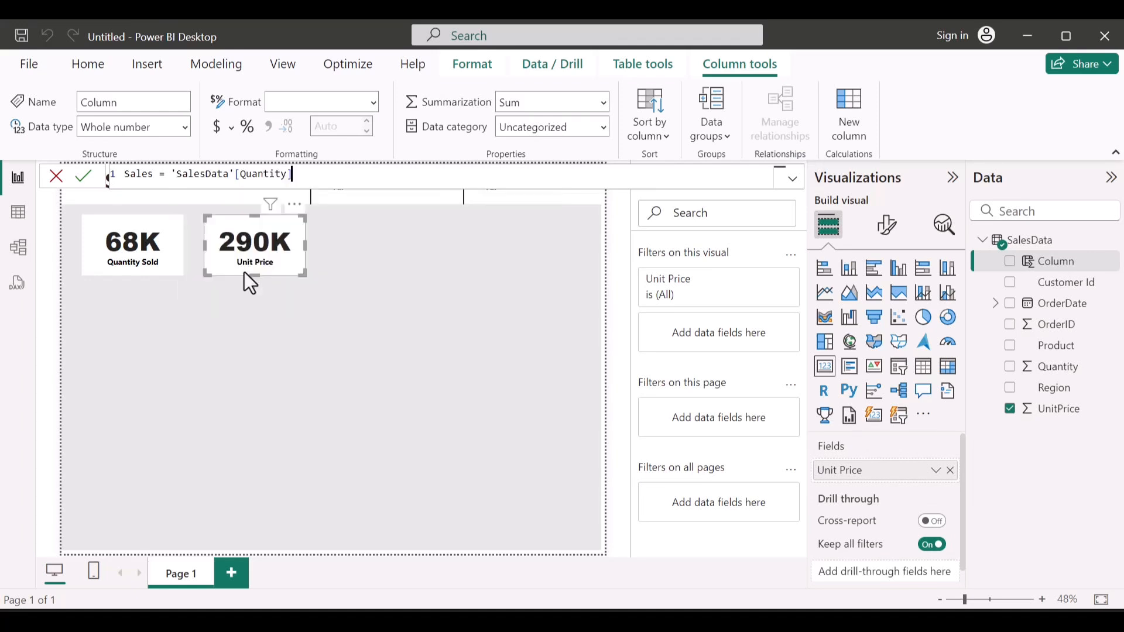
type("*")
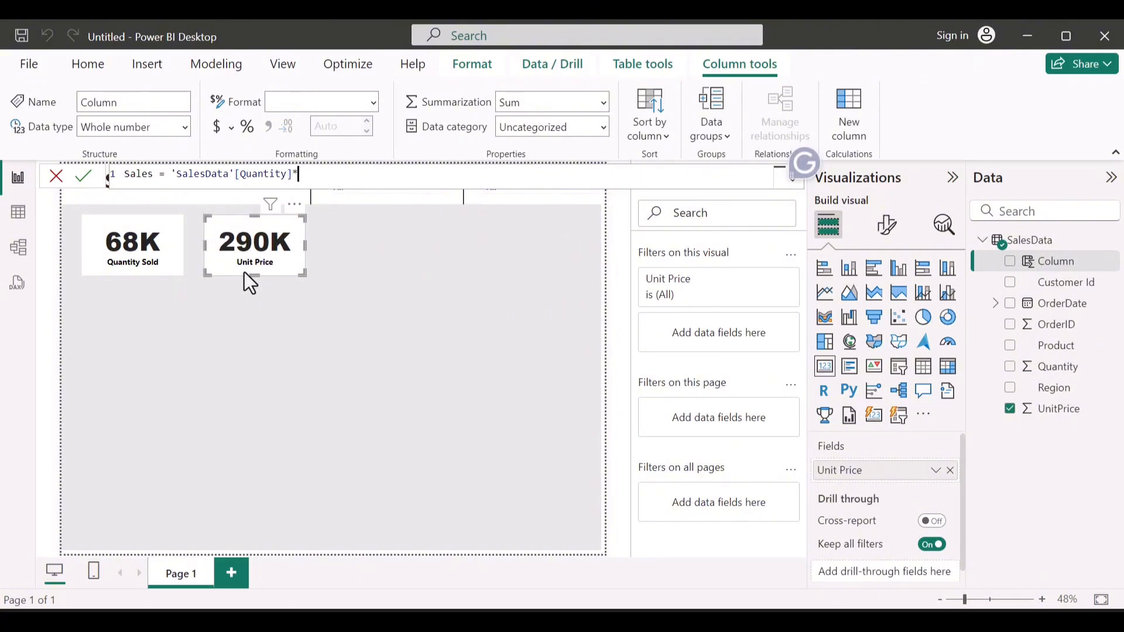
key("Left")
key("Right")
type("'")
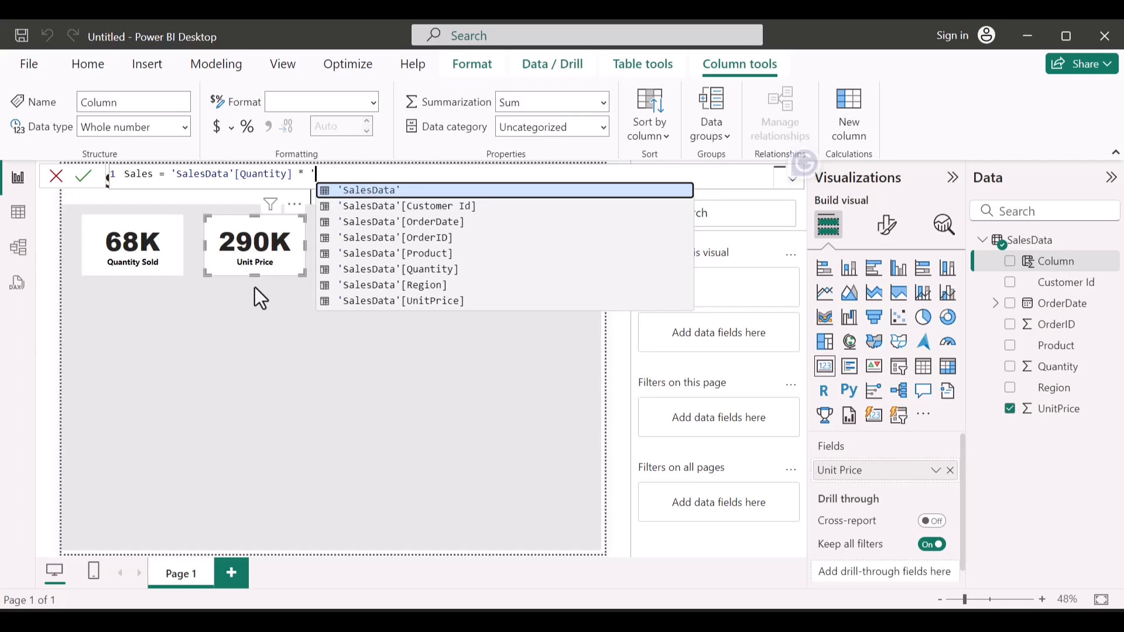
left_click(424, 300)
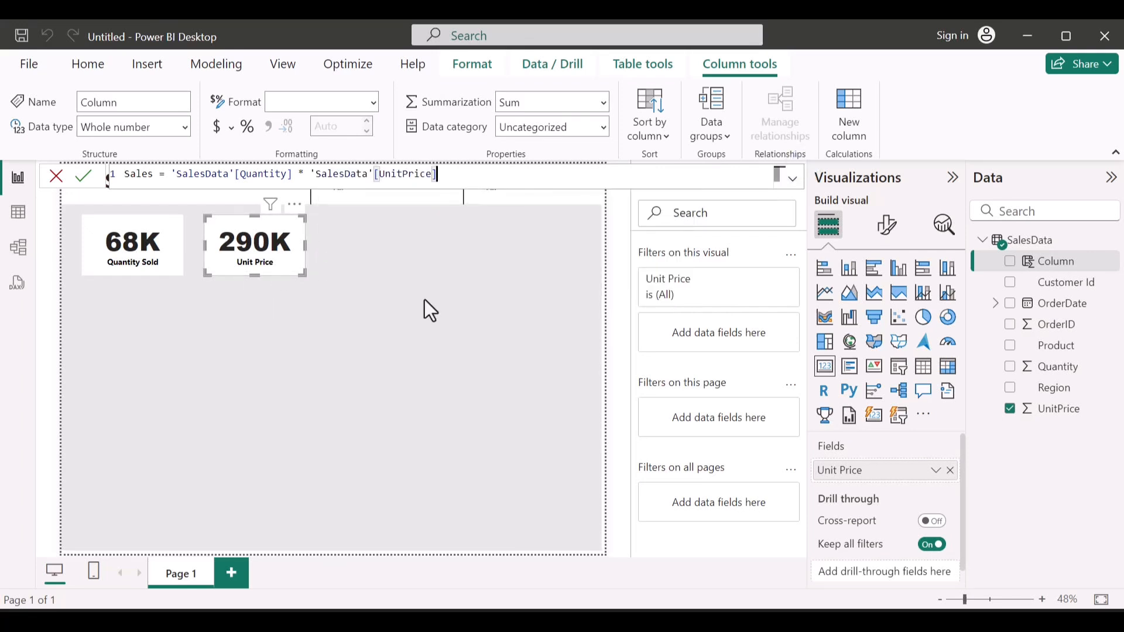
key("Return")
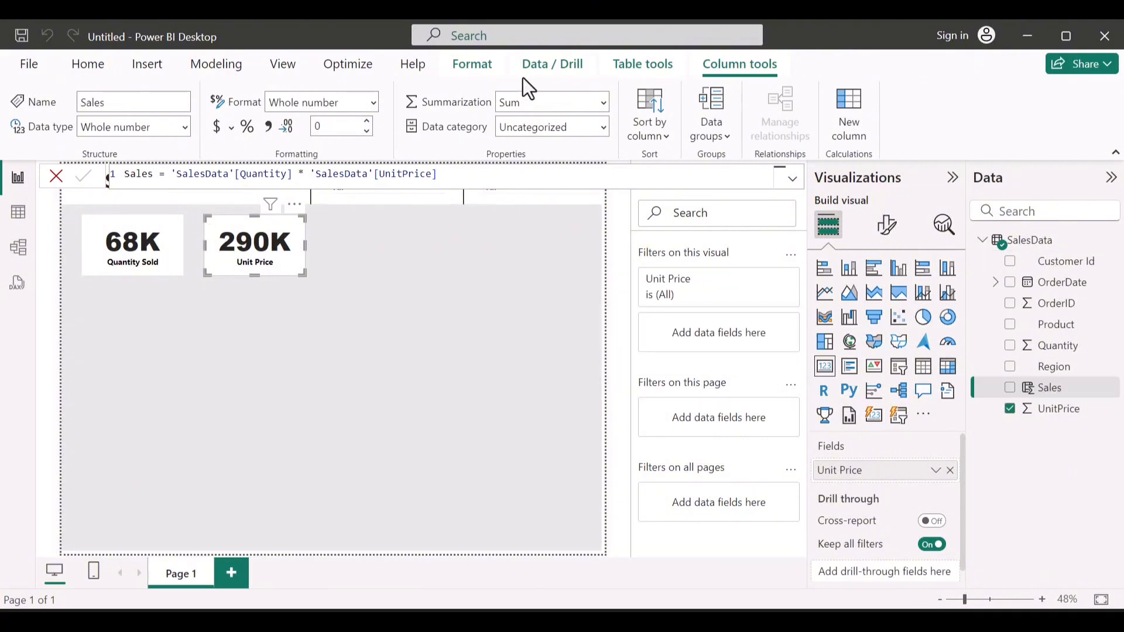
left_click(368, 200)
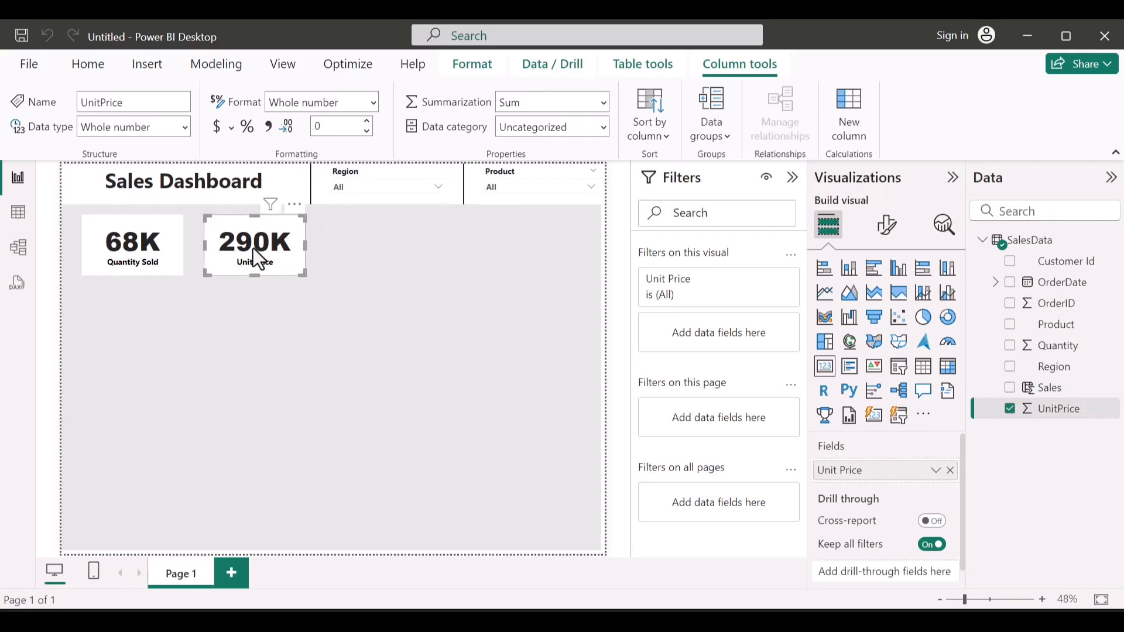
Duplicate the Unit Price card and place the copy to its right, aligned and evenly spaced with the other two cards
left_click(274, 254)
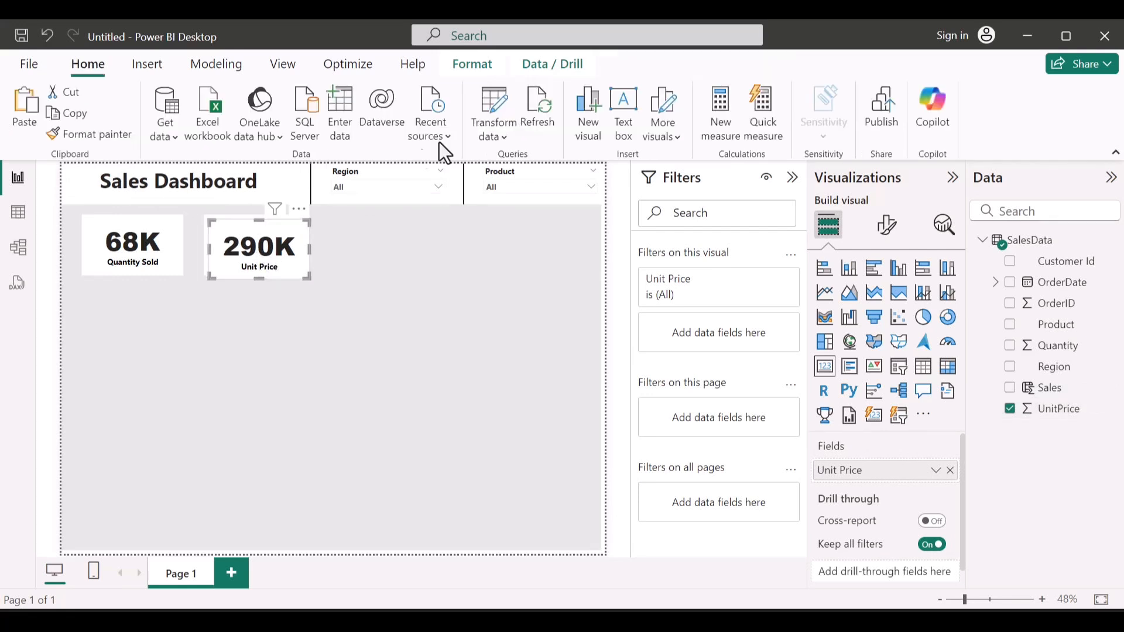
key("ctrl+c")
key("ctrl+v")
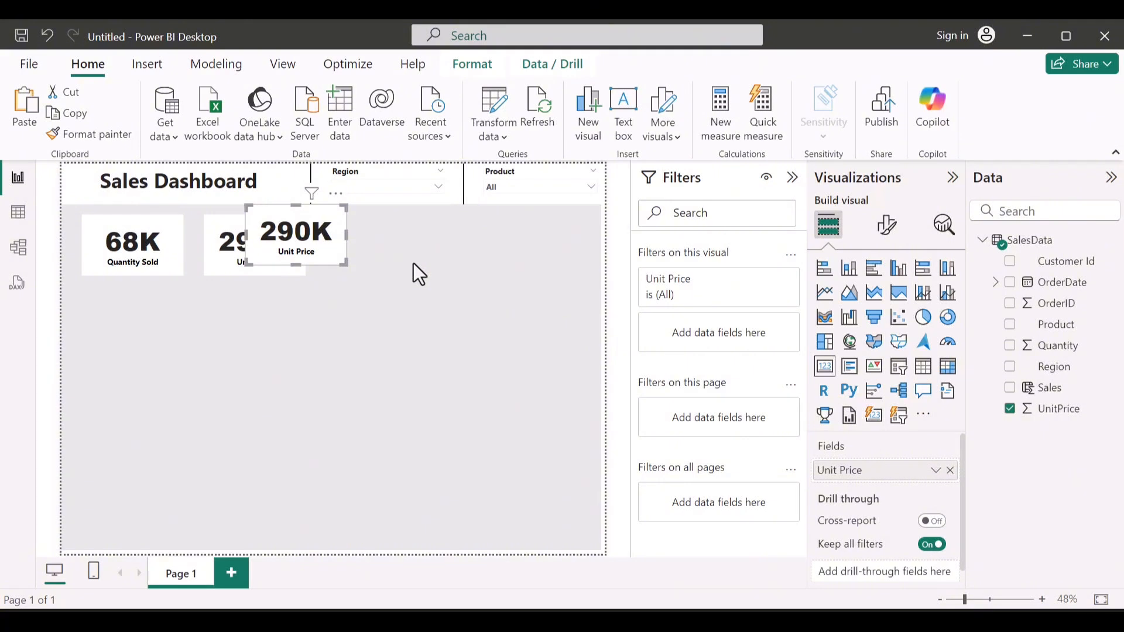
left_click_drag(271, 252, 360, 239)
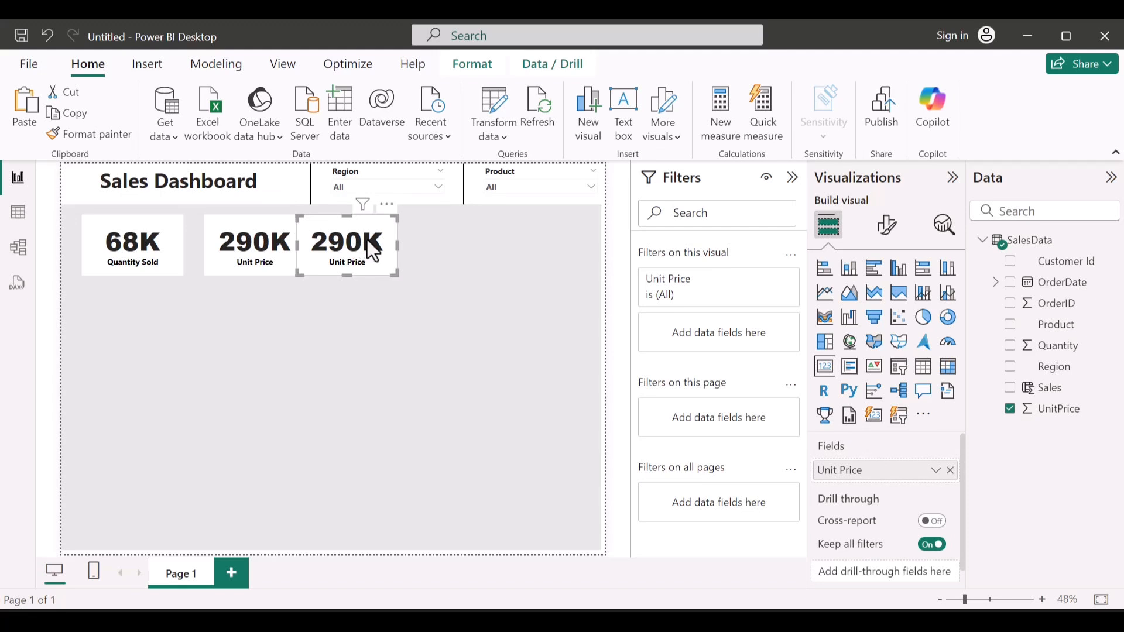
mouse_move(384, 250)
left_mouse_down()
mouse_move(394, 253)
mouse_move(386, 241)
left_mouse_up()
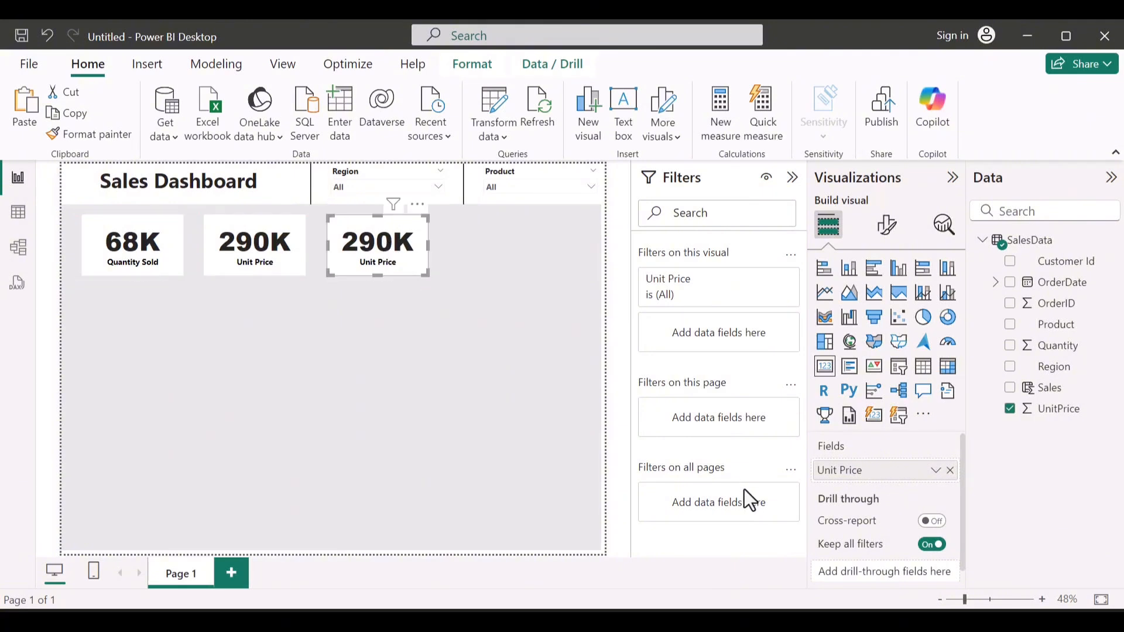
Replace the UnitPrice field in the third card with the Sales field
left_click(1010, 412)
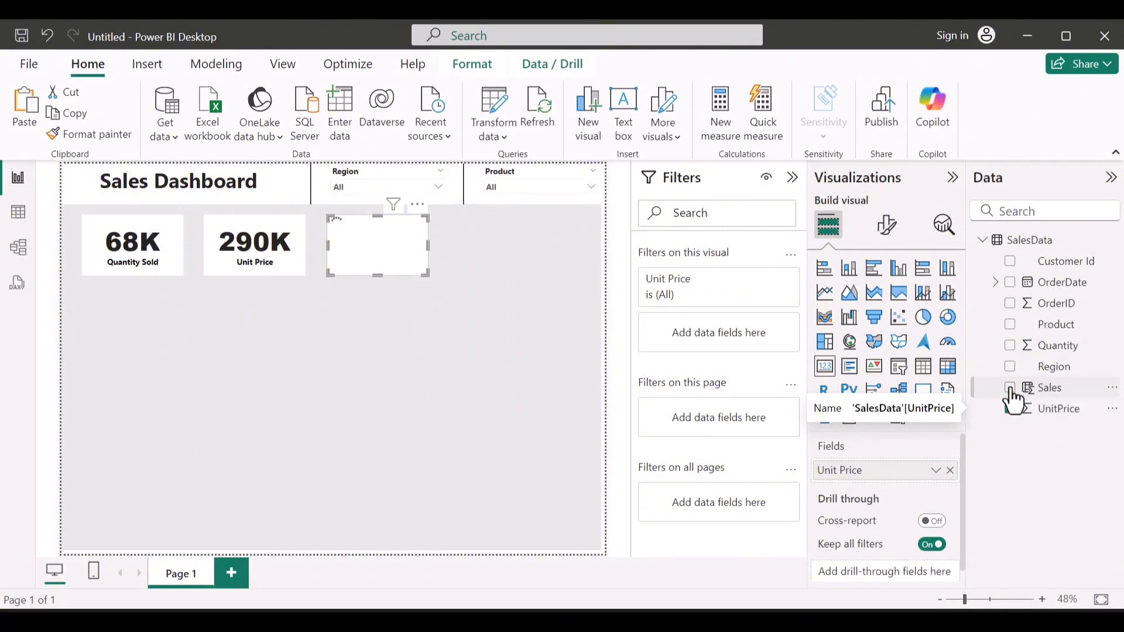
left_click(1011, 409)
left_click(1011, 410)
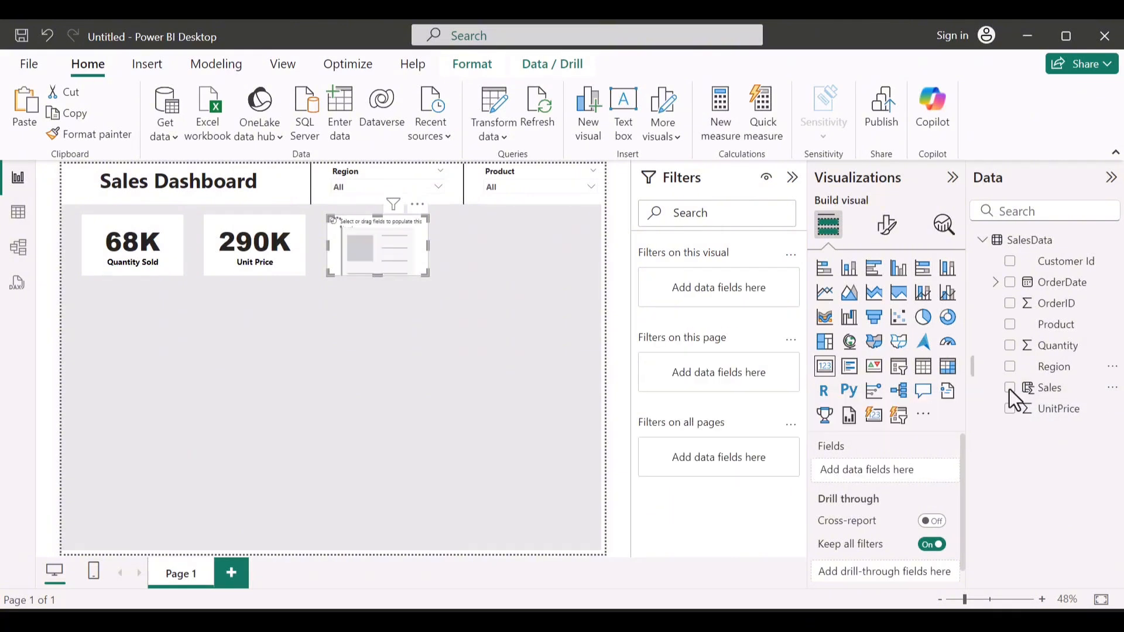
left_click(1009, 388)
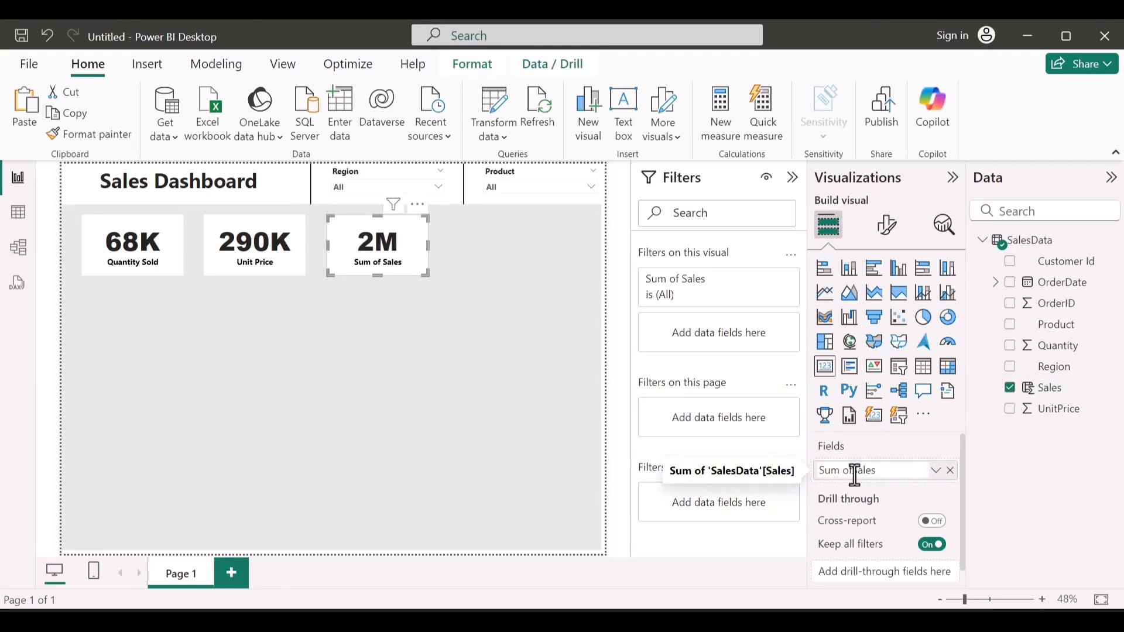
Rename the Sum of Sales field in the third KPI card as "Sales"
key("BackSpace")
key("BackSpace")
key("BackSpace")
key("BackSpace")
key("BackSpace")
key("BackSpace")
key("BackSpace")
key("Return")
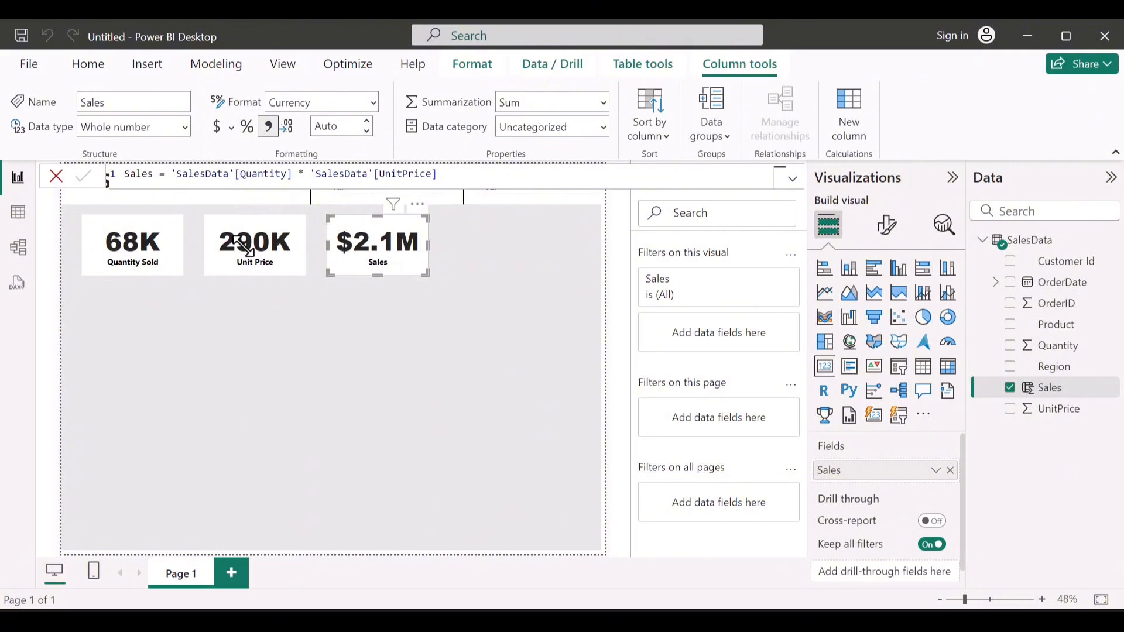
Format the UnitPrice column as currency with 0 decimal places
left_click(280, 260)
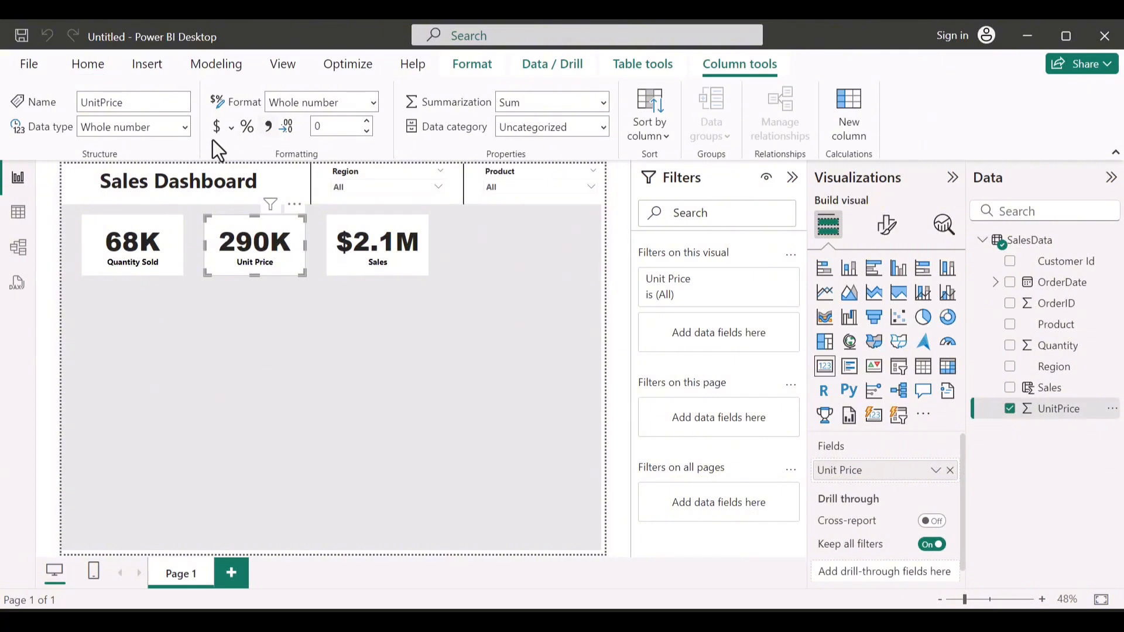
left_click(214, 128)
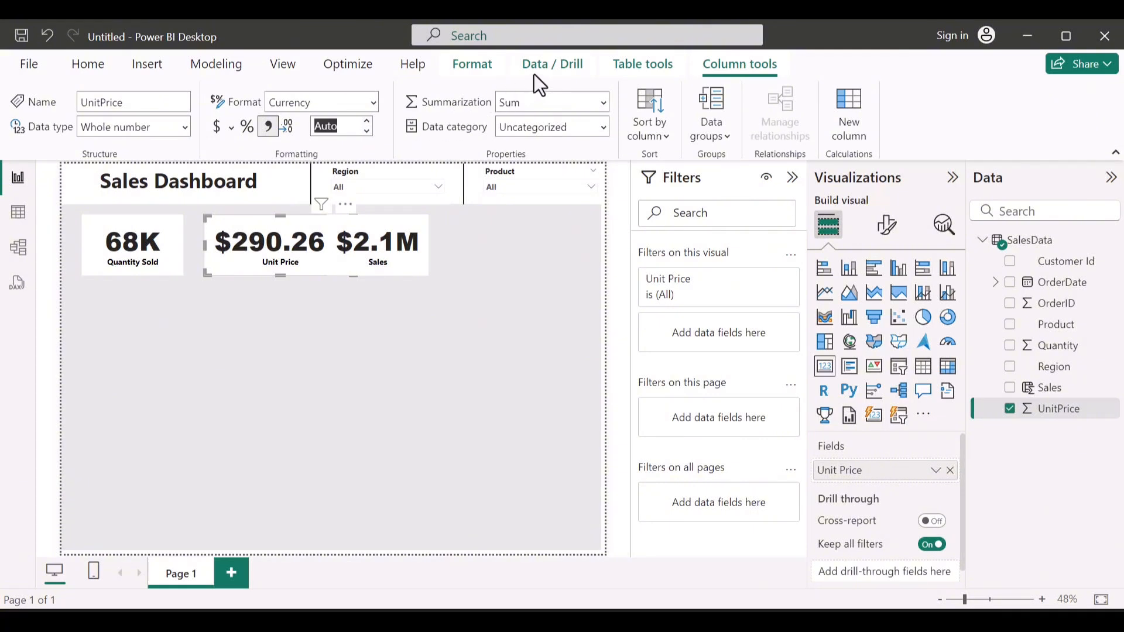
left_click(334, 127)
key("Return")
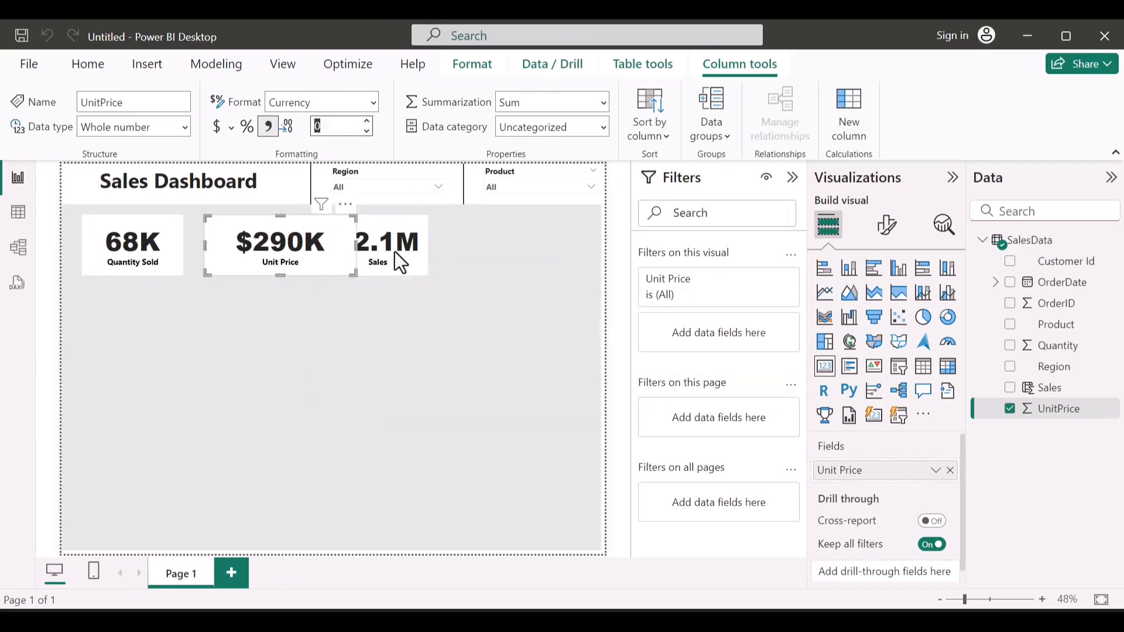
Move the Sales card farther right and narrow the Unit Price card from its right edge to leave a gap between them
left_click_drag(399, 252, 451, 246)
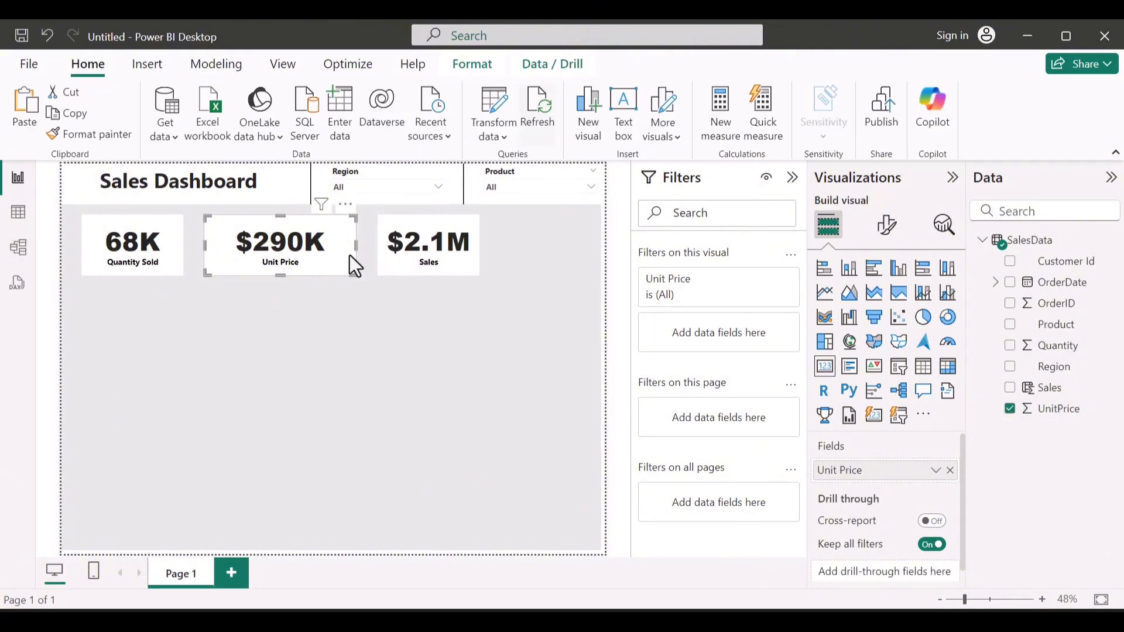
left_click_drag(357, 247, 330, 248)
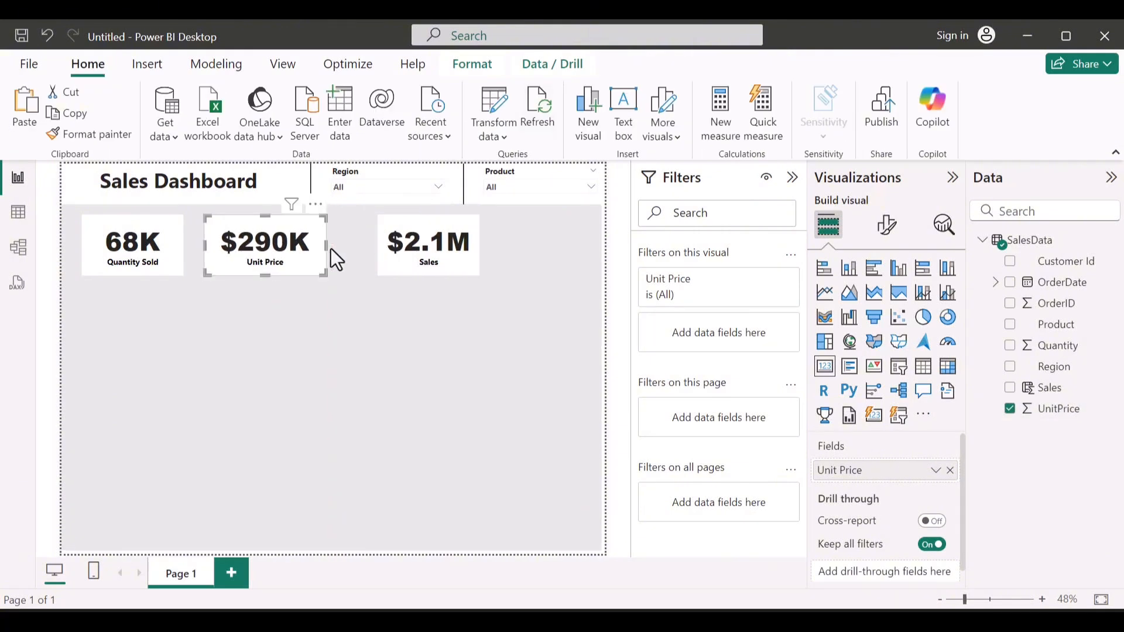
left_click(889, 227)
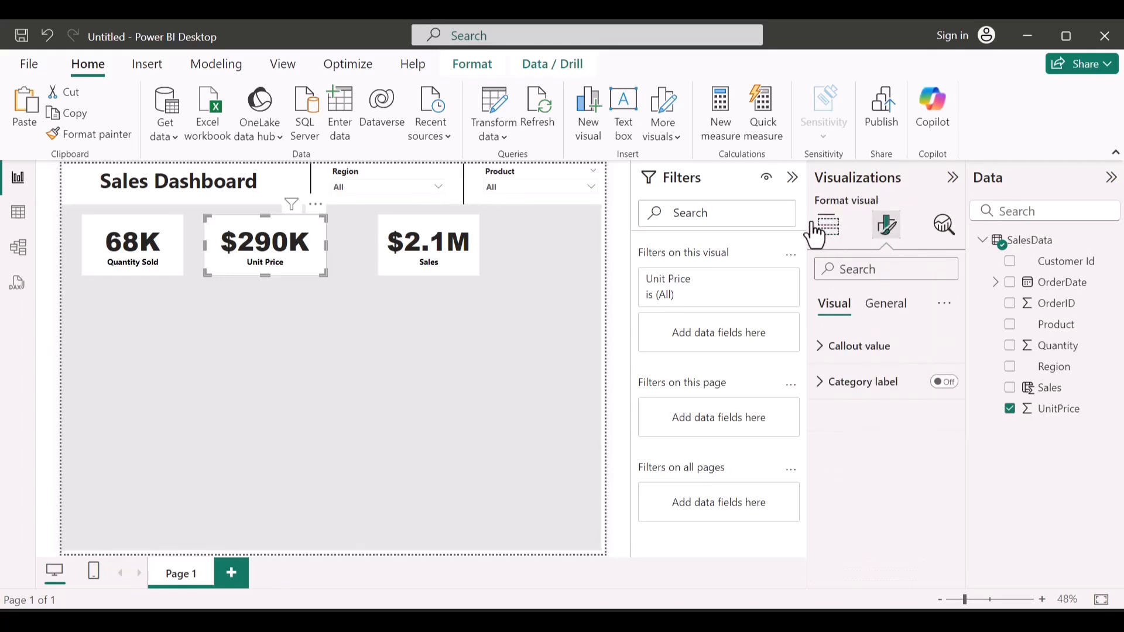
left_click(886, 303)
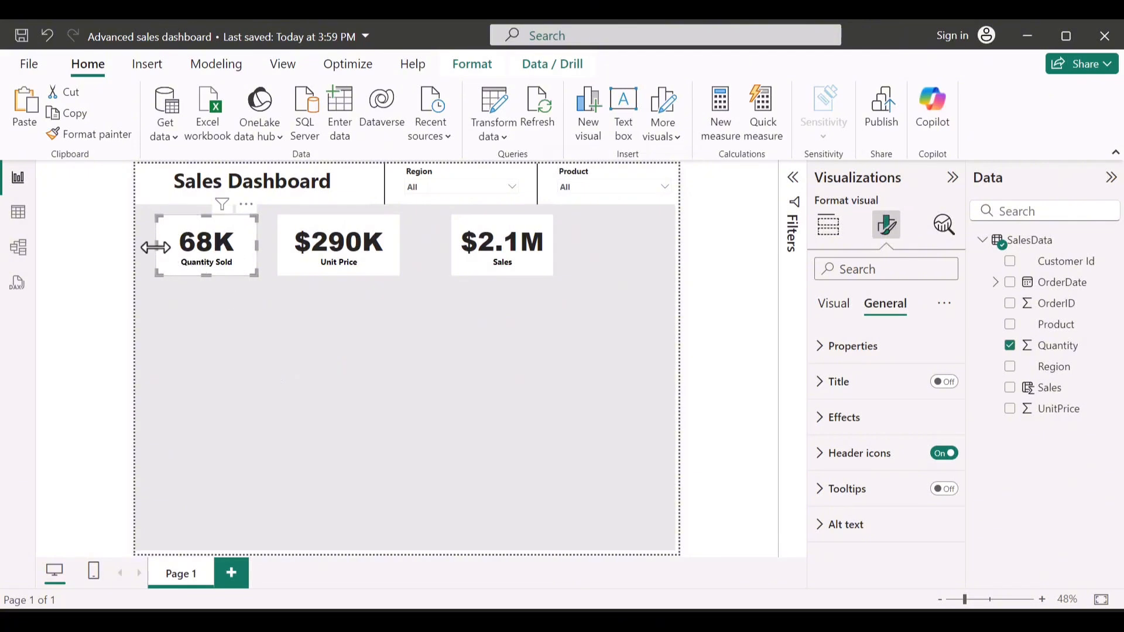
Resize and reposition the three KPI cards into an evenly spaced row starting at the canvas's left edge
left_click_drag(155, 247, 139, 248)
left_click(317, 259)
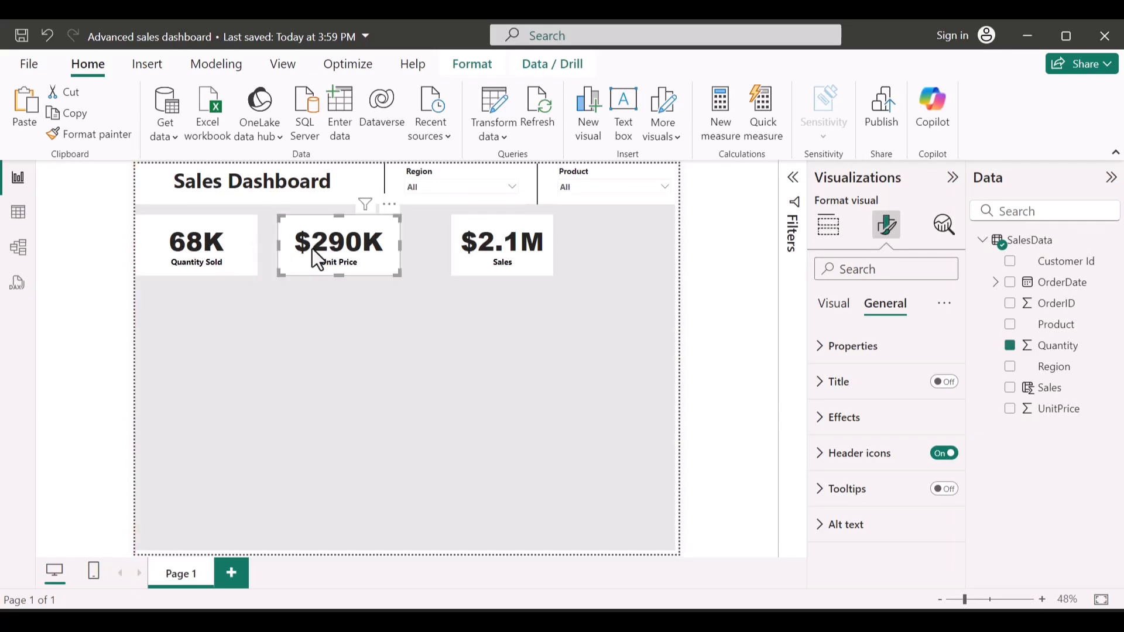
left_click_drag(293, 256, 286, 258)
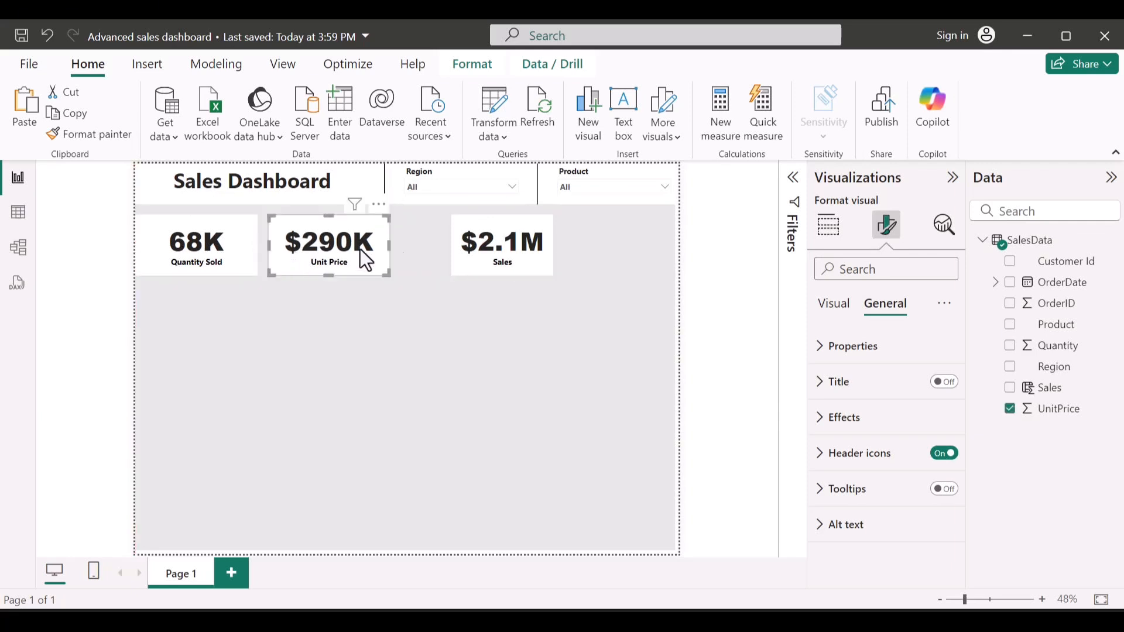
left_click(466, 261)
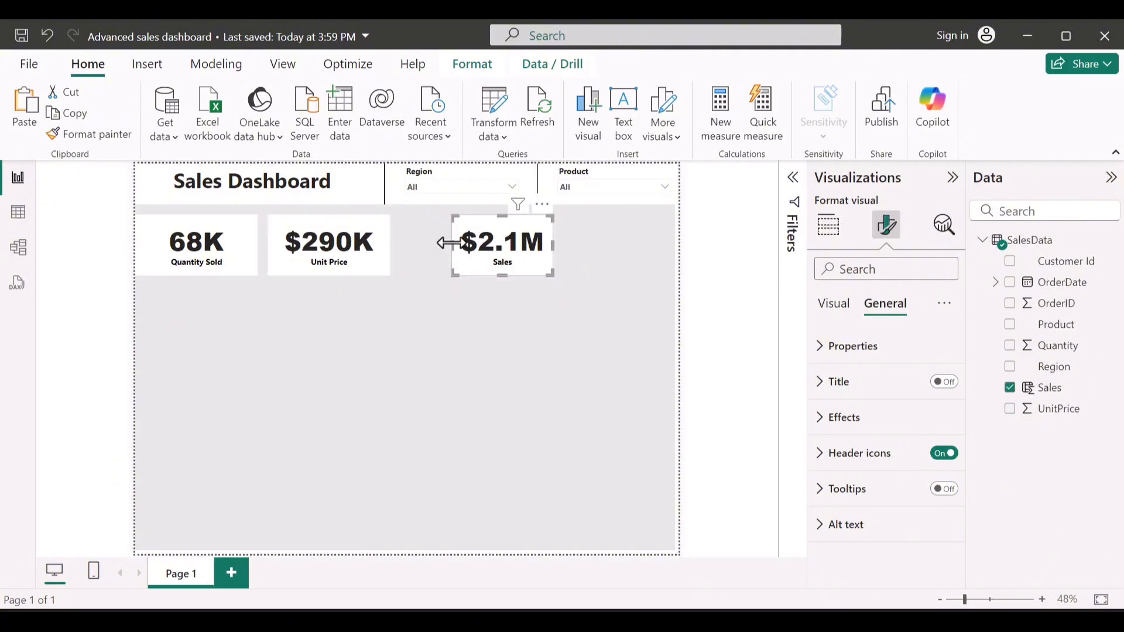
mouse_move(444, 244)
left_mouse_down()
mouse_move(413, 244)
mouse_move(434, 259)
left_mouse_up()
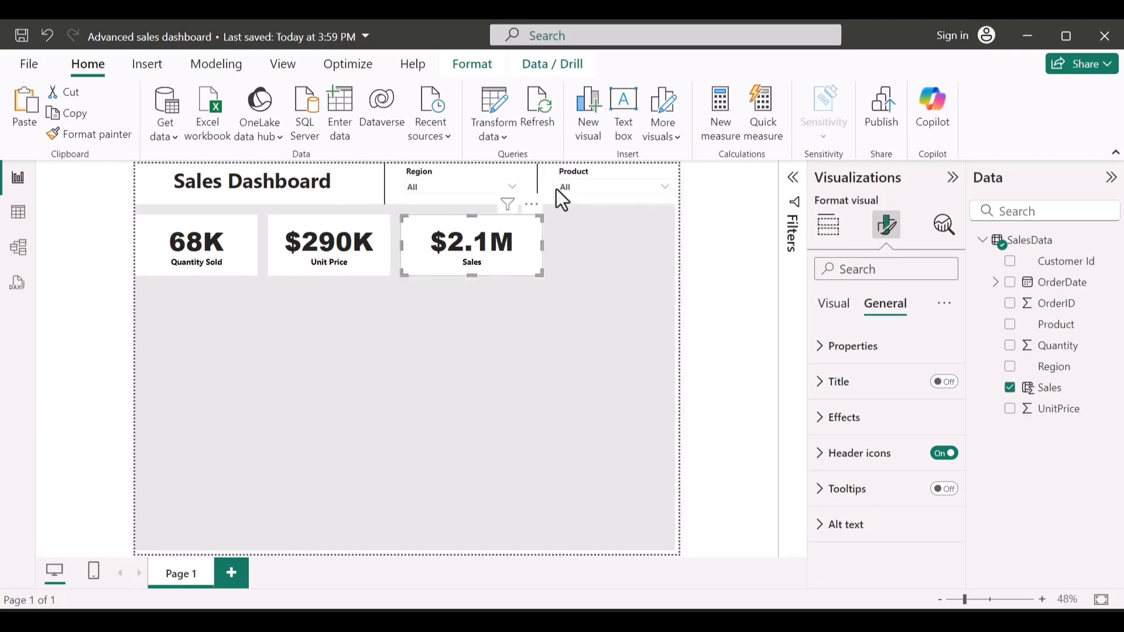
Duplicate the Product slicer, place the copy beside the Sales card, and extend it to the cards' height
left_click(571, 176)
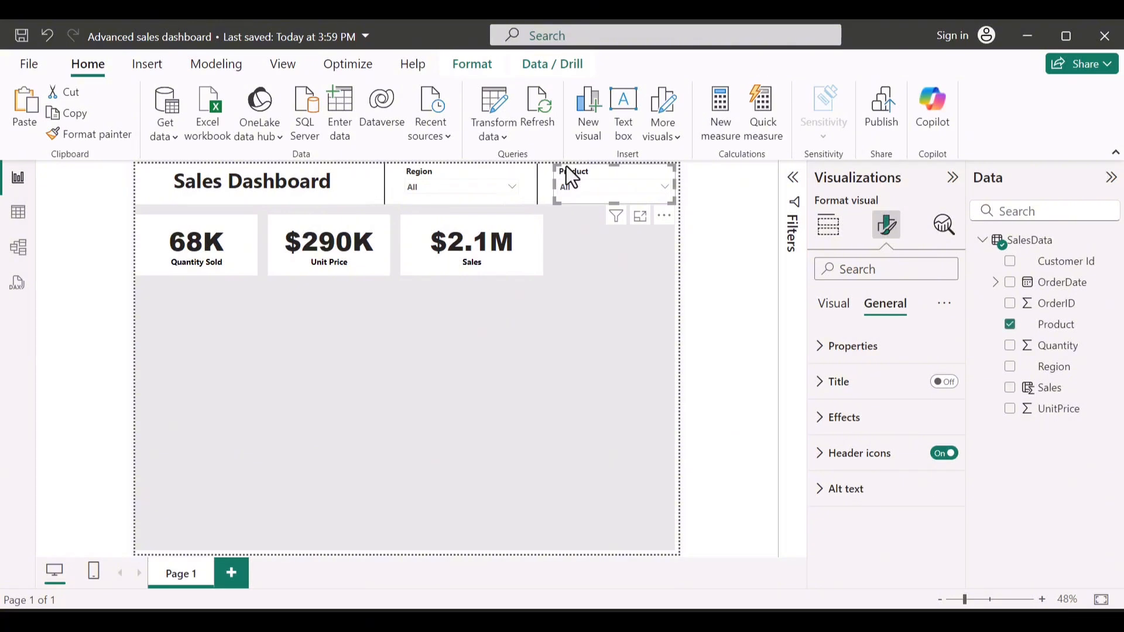
left_click_drag(568, 173, 563, 220)
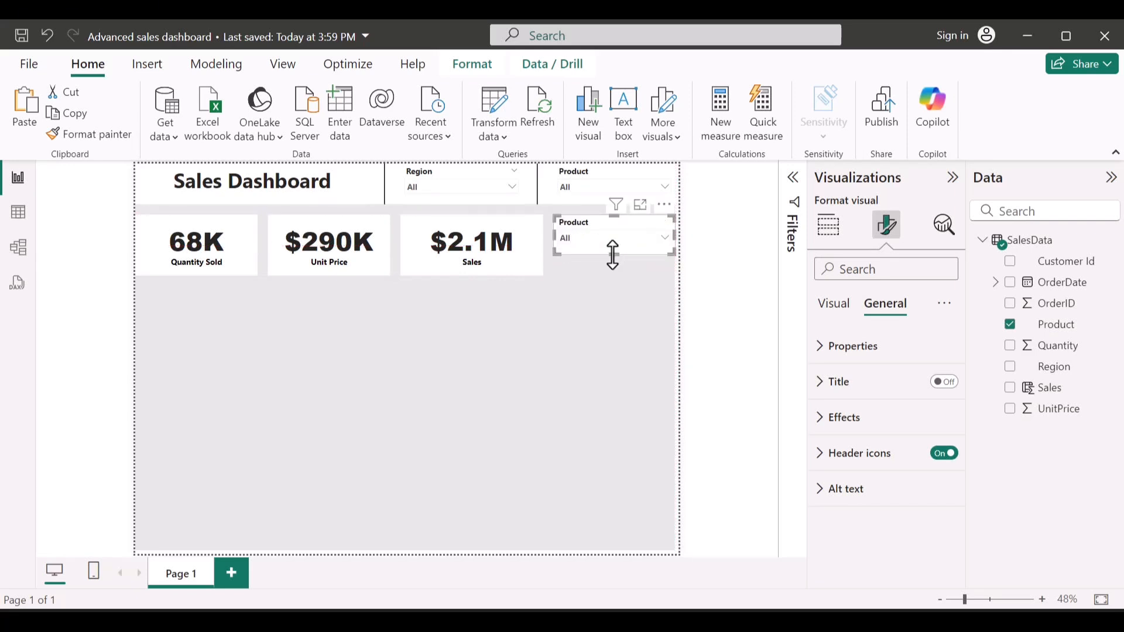
left_click_drag(612, 261, 613, 275)
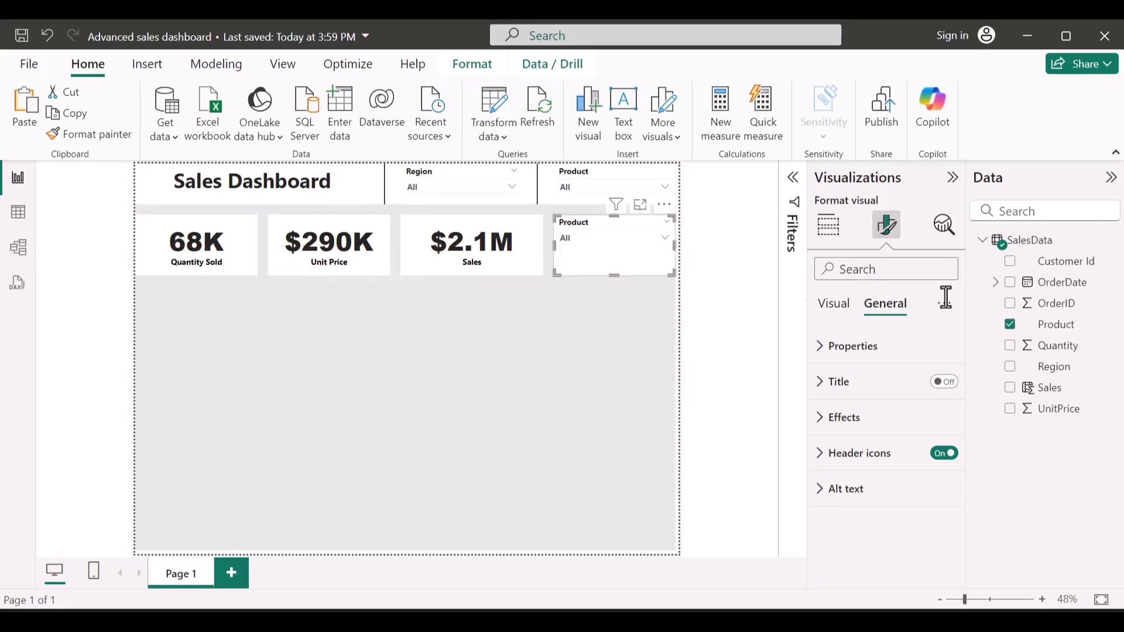
Replace the copied slicer's Product field with OrderDate and set the slicer style to Between
left_click(1009, 325)
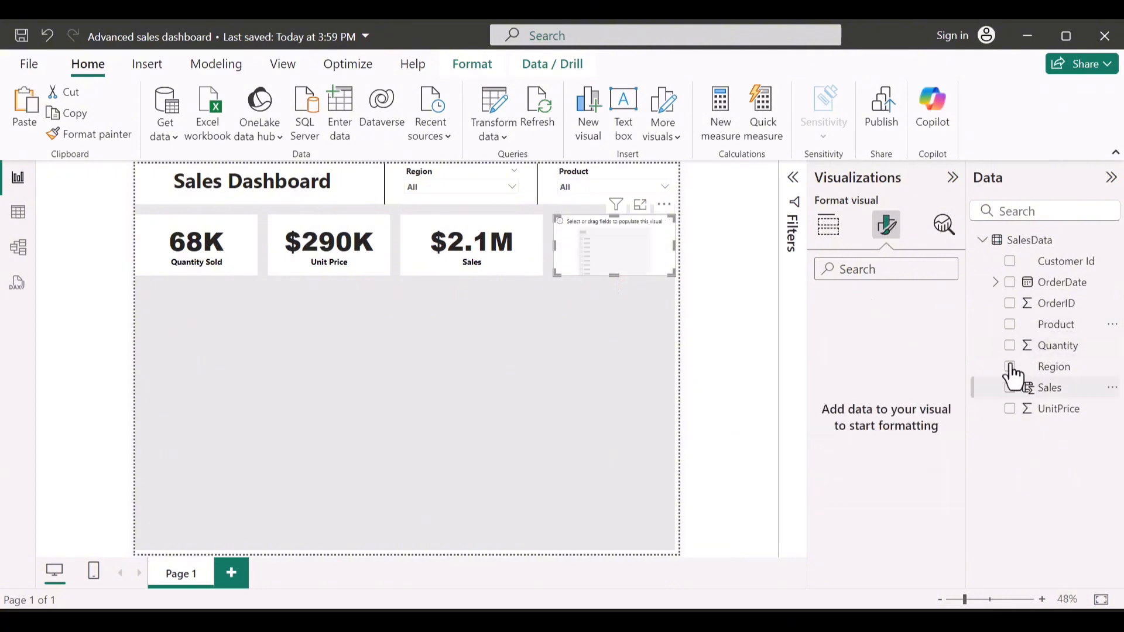
left_click(1010, 283)
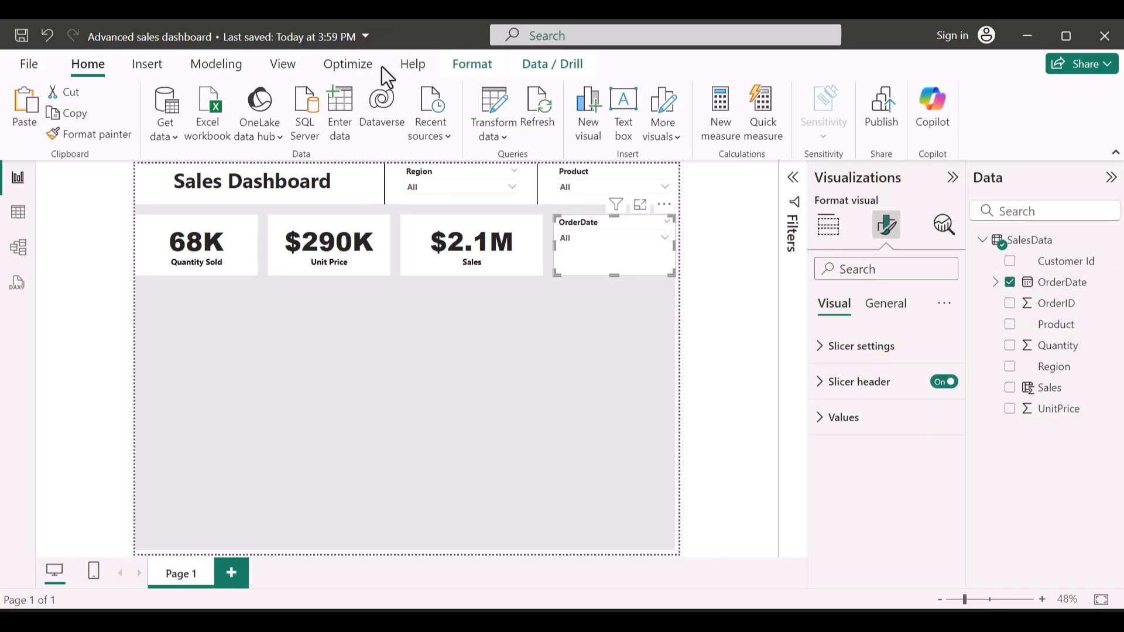
left_click(864, 344)
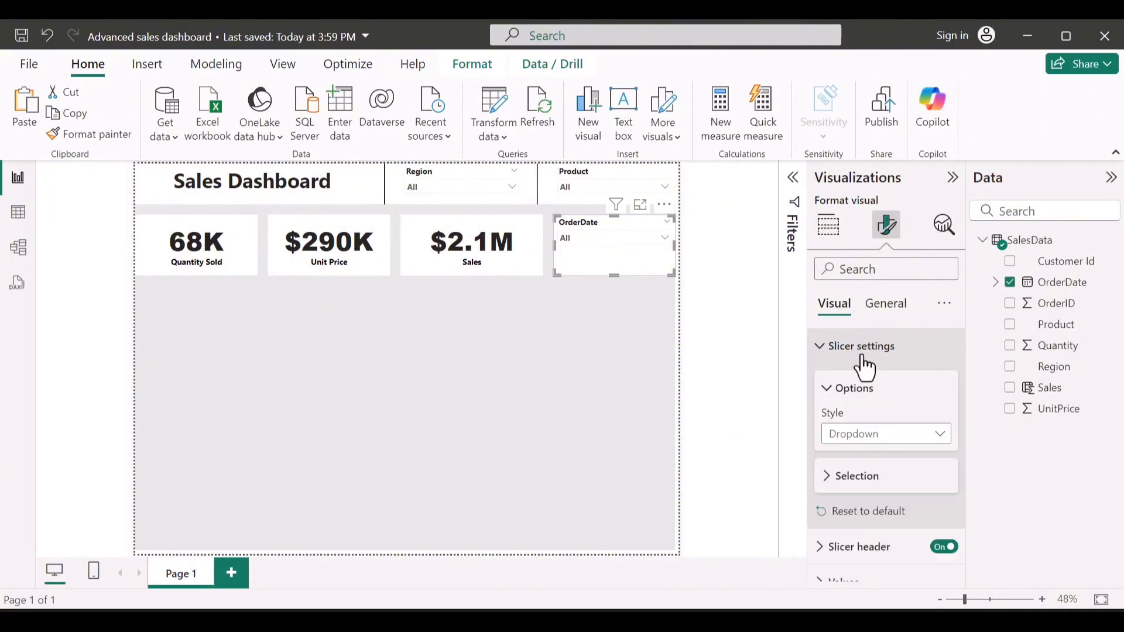
left_click(859, 443)
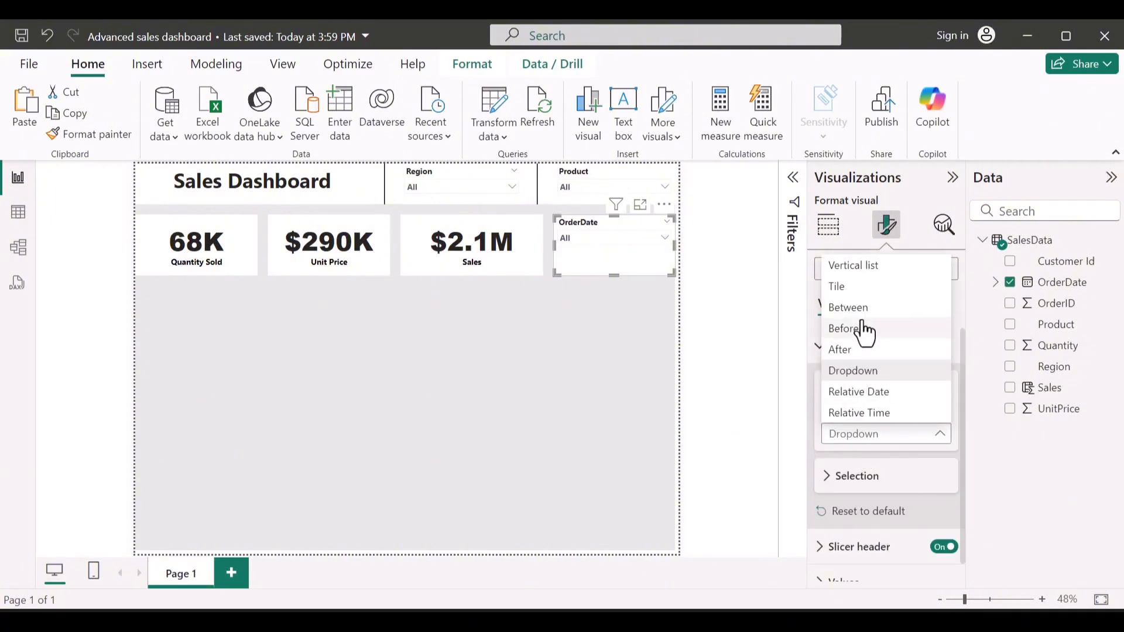
key("Escape")
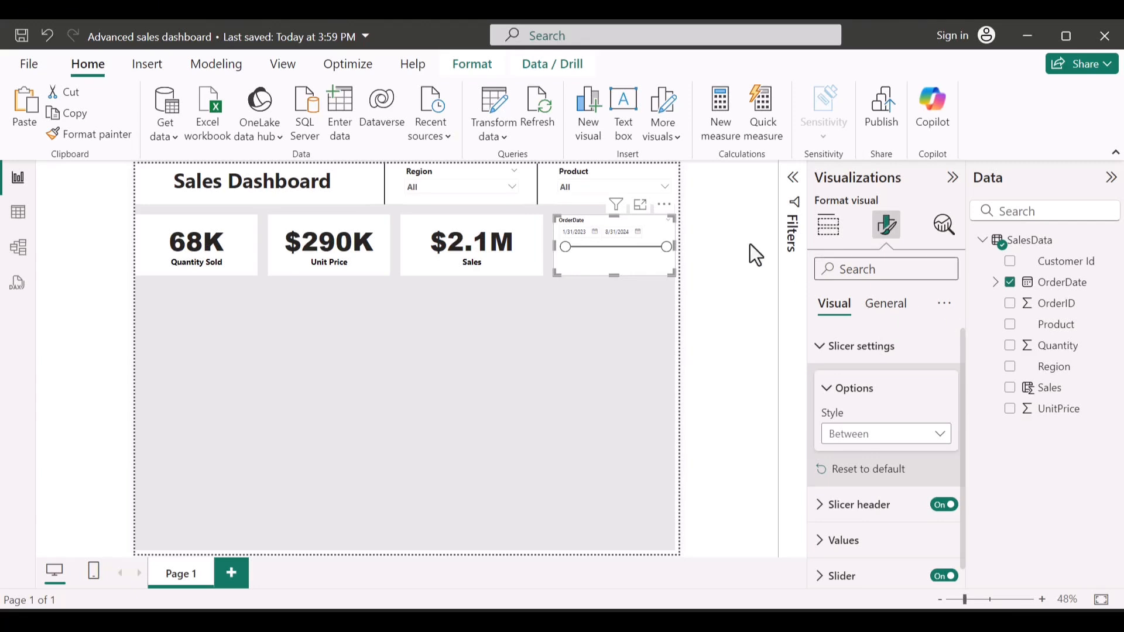
Set the OrderDate slicer's header font size to 17 and its title text to "Date Range"
left_click(855, 505)
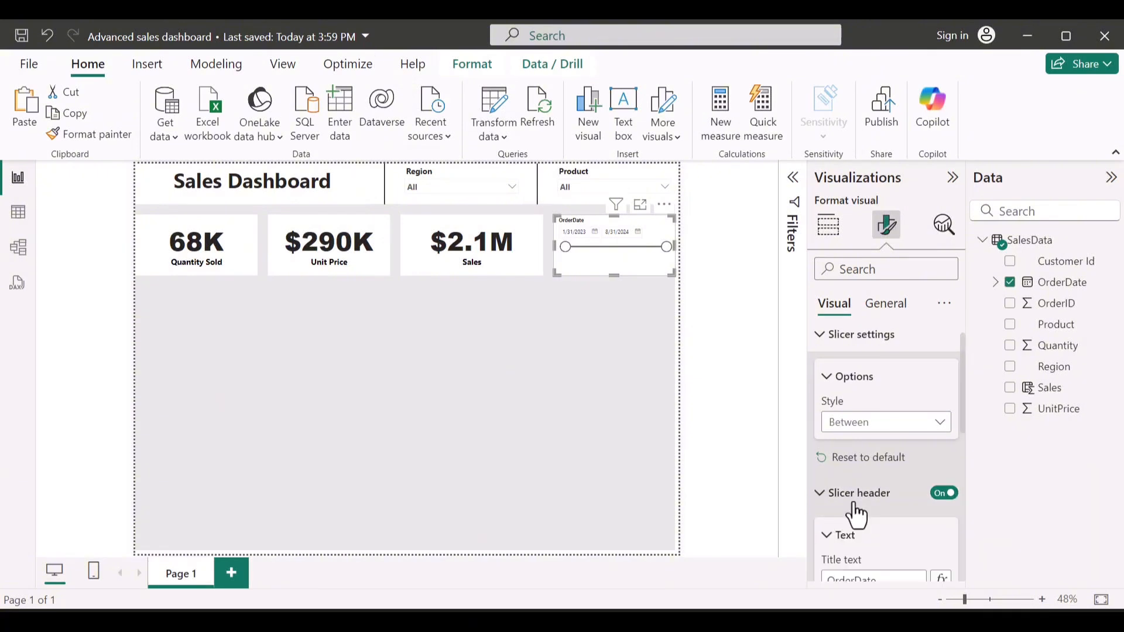
scroll(845, 509, "down", 3)
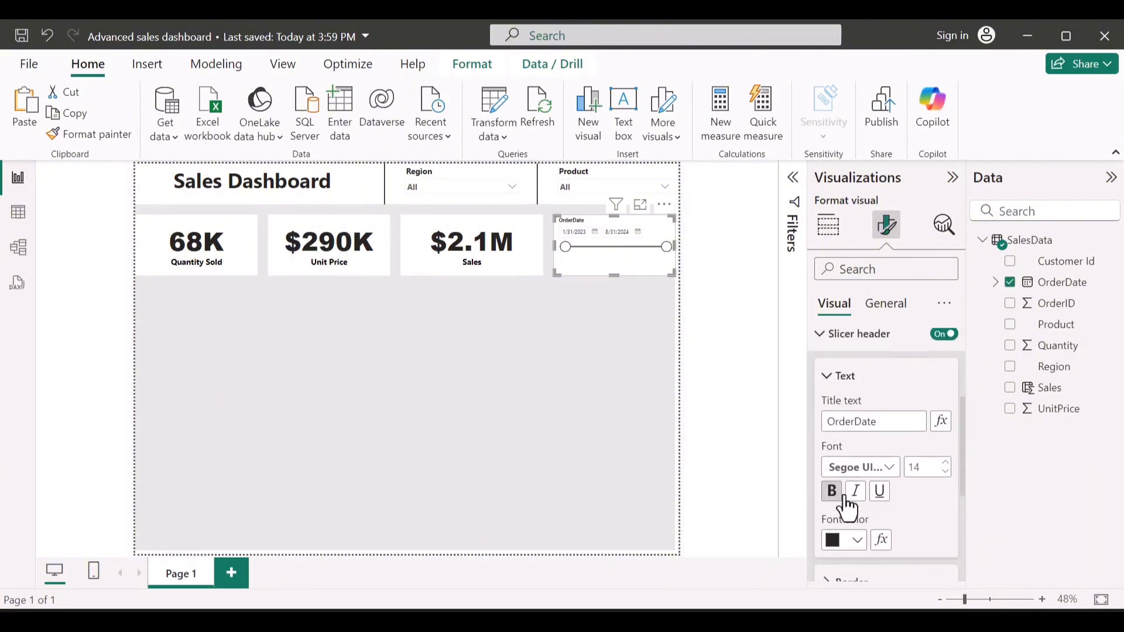
left_click(947, 466)
left_click(946, 465)
left_click(857, 421)
key("BackSpace")
key("BackSpace")
key("BackSpace")
key("BackSpace")
key("BackSpace")
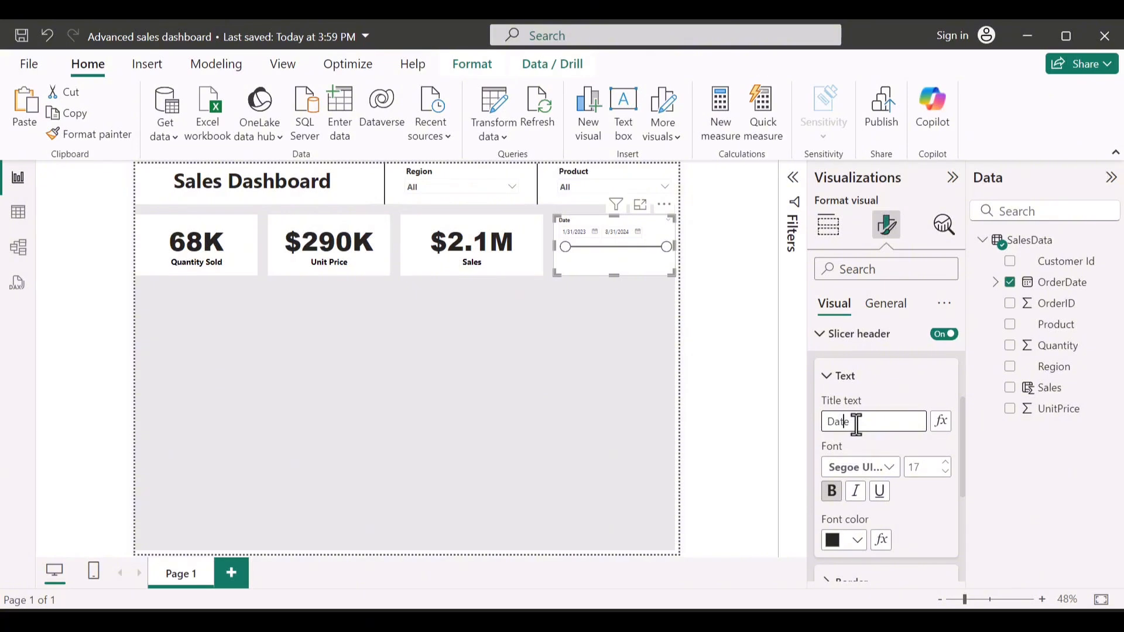
type("Ra")
left_click(865, 418)
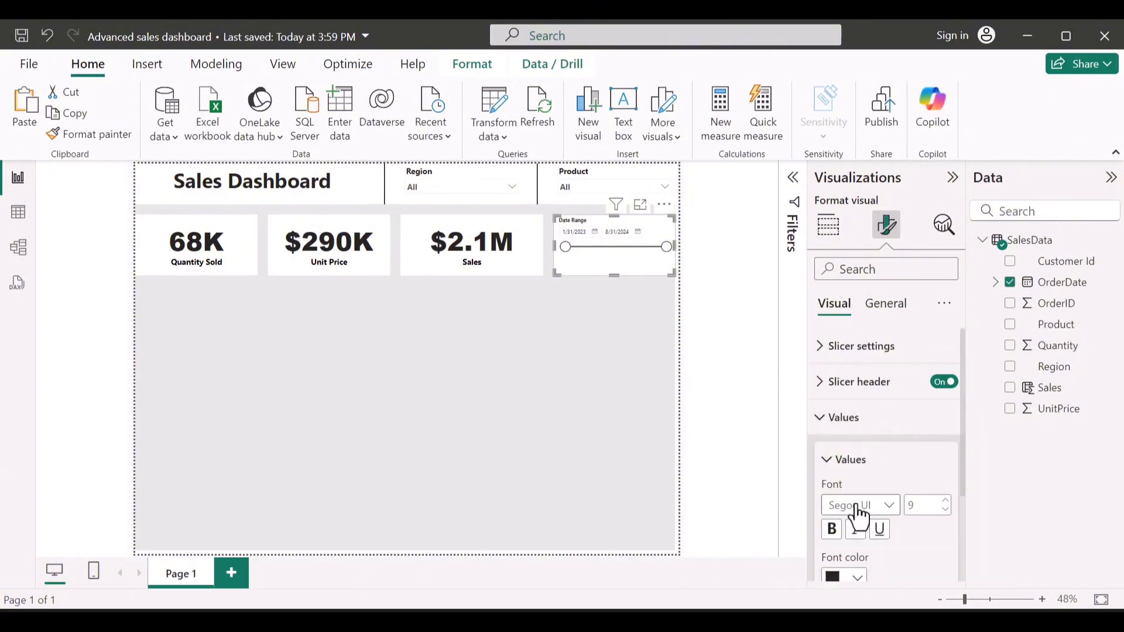
Make the Date Range slicer's values bold with font size 12
scroll(856, 513, "down", 2)
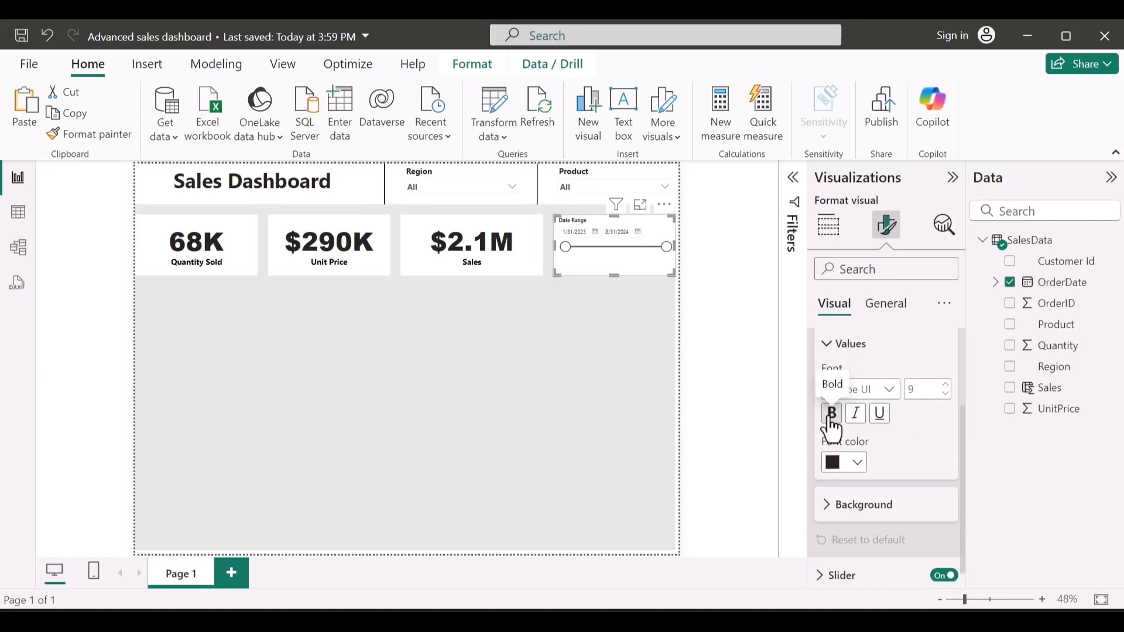
left_click(830, 422)
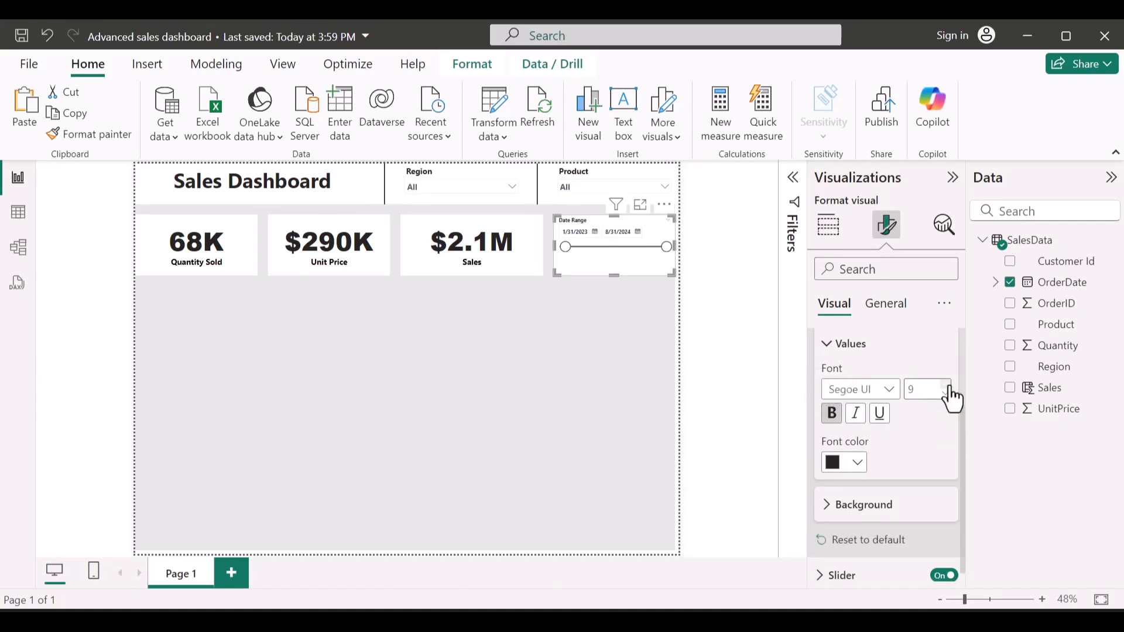
double_click(913, 392)
type("15")
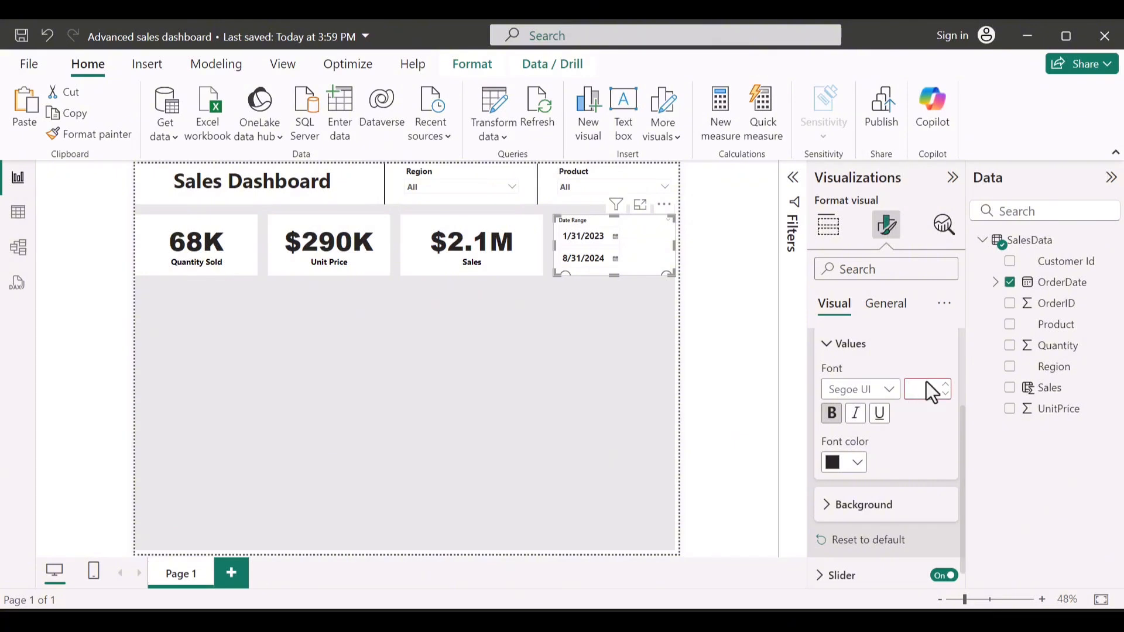
left_click(832, 413)
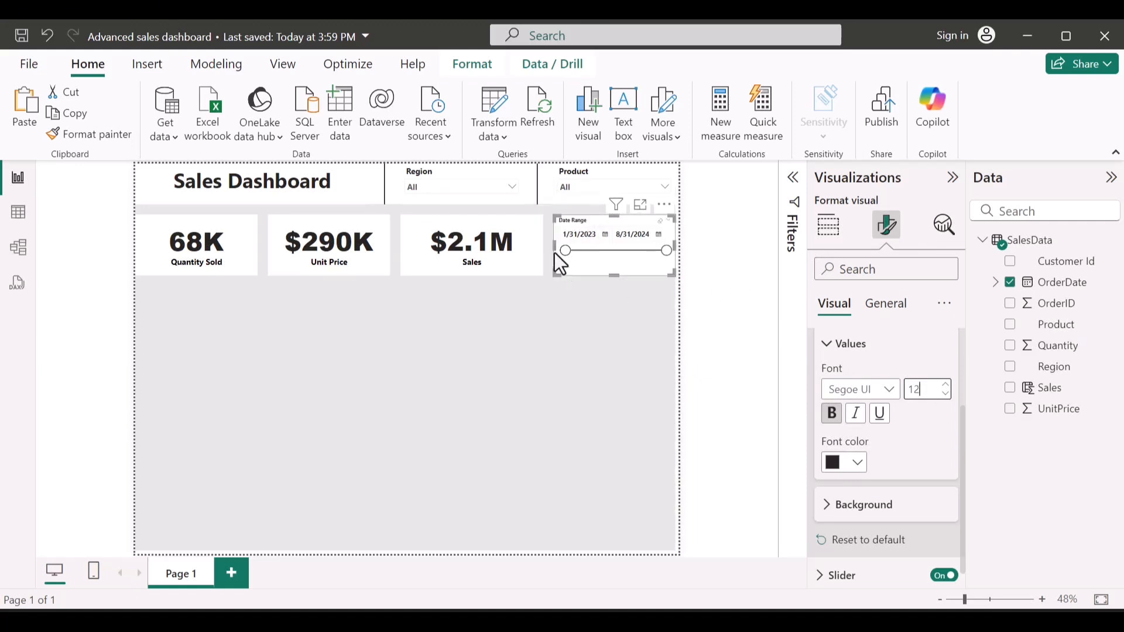
left_click_drag(547, 250, 550, 251)
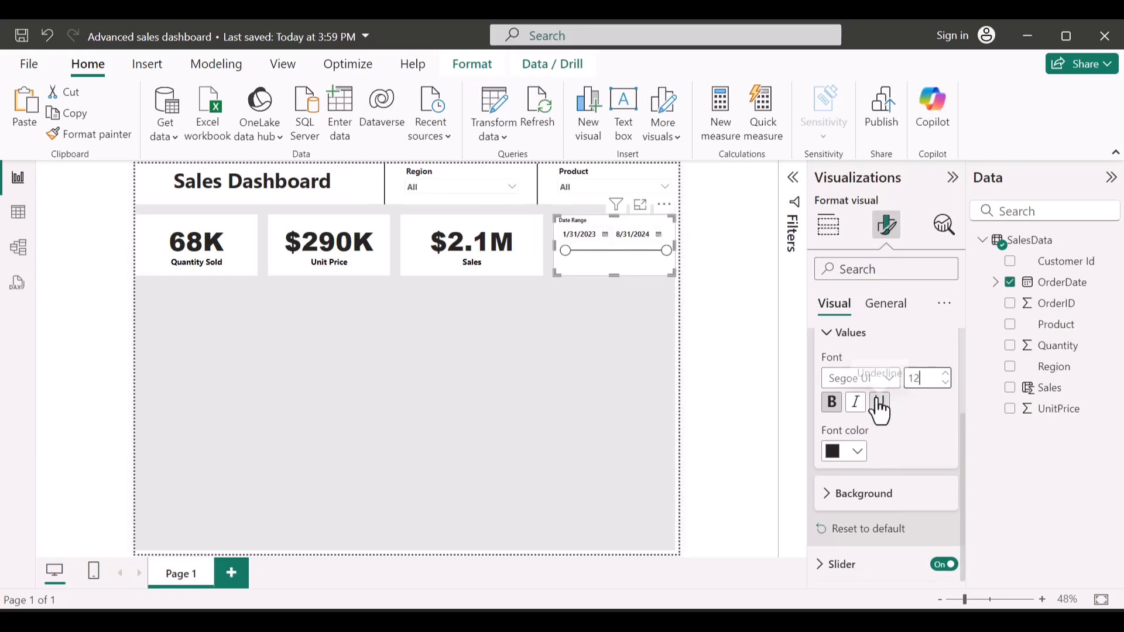
scroll(878, 410, "up", 3)
left_click(825, 421)
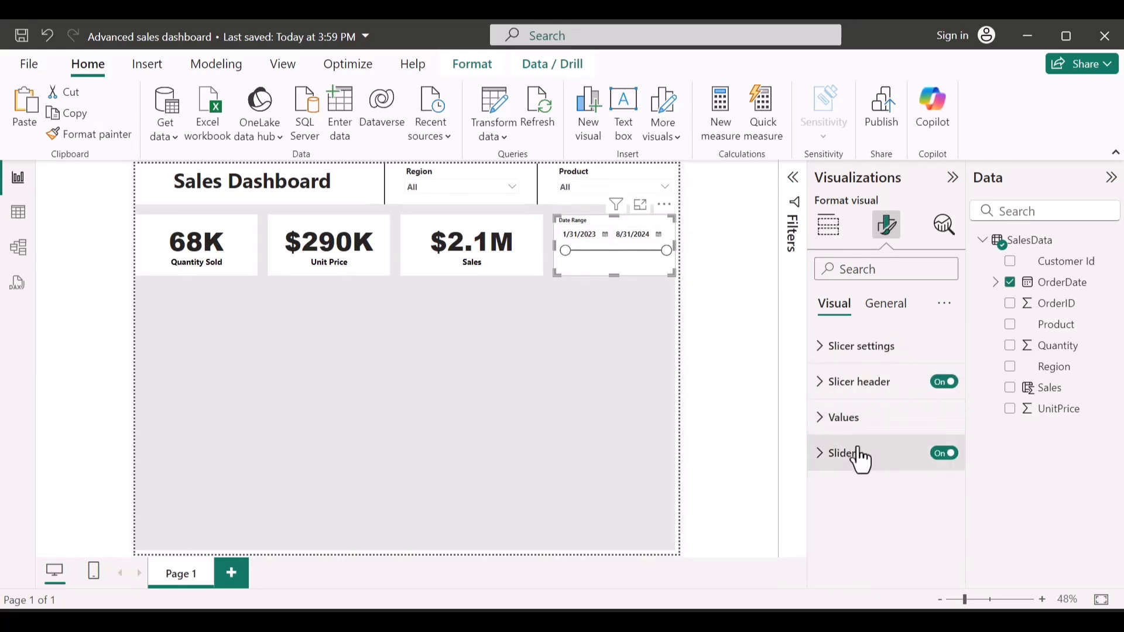
Set the Date Range slicer's slider color to black
left_click(856, 457)
left_click(857, 531)
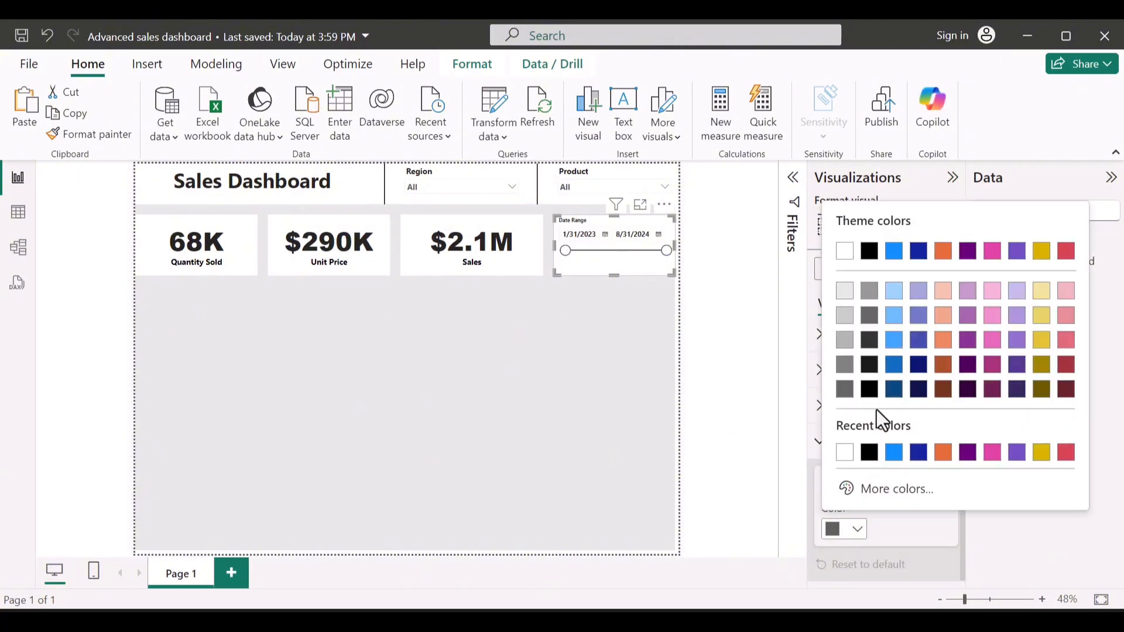
left_click(865, 452)
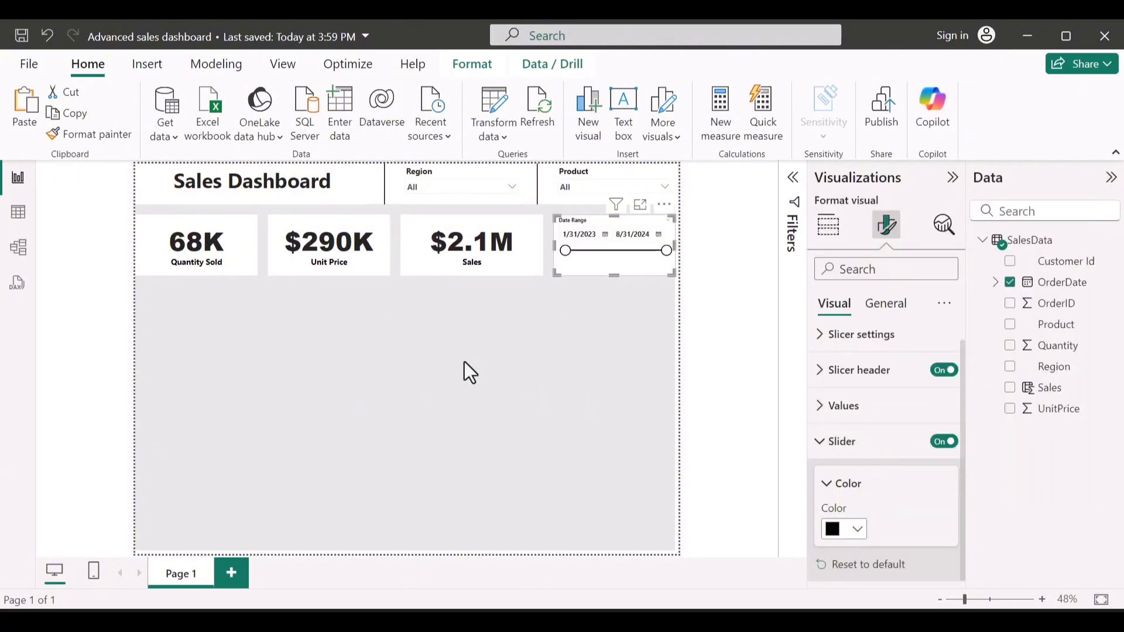
Move the Quantity Sold card below the KPI row and place the Sales card in the row's first position
left_click(487, 271)
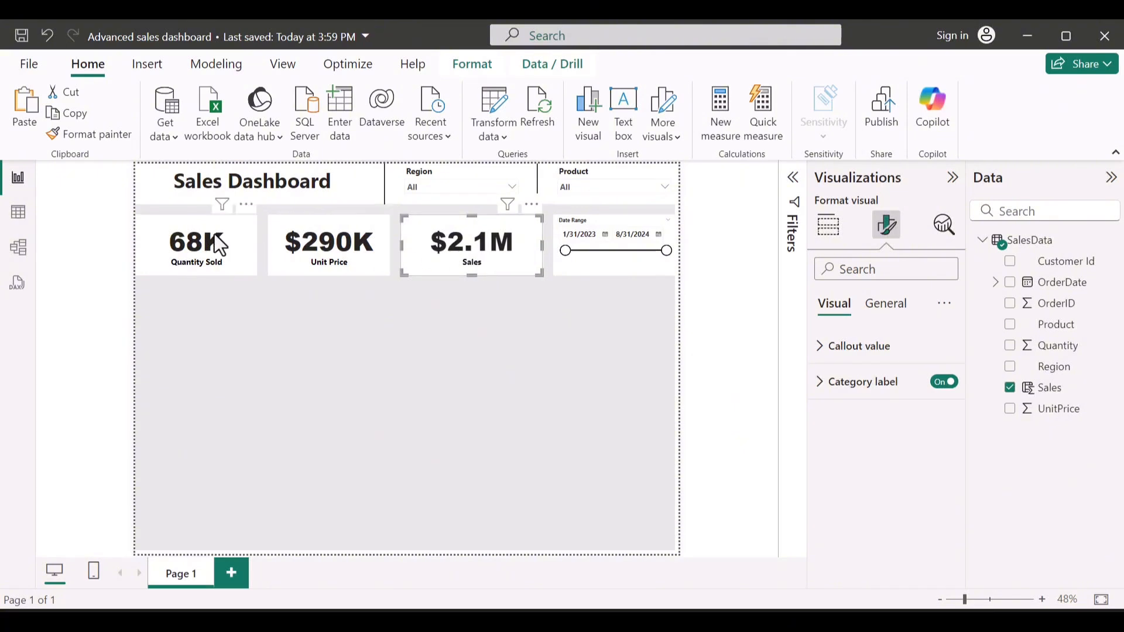
left_click_drag(219, 245, 433, 325)
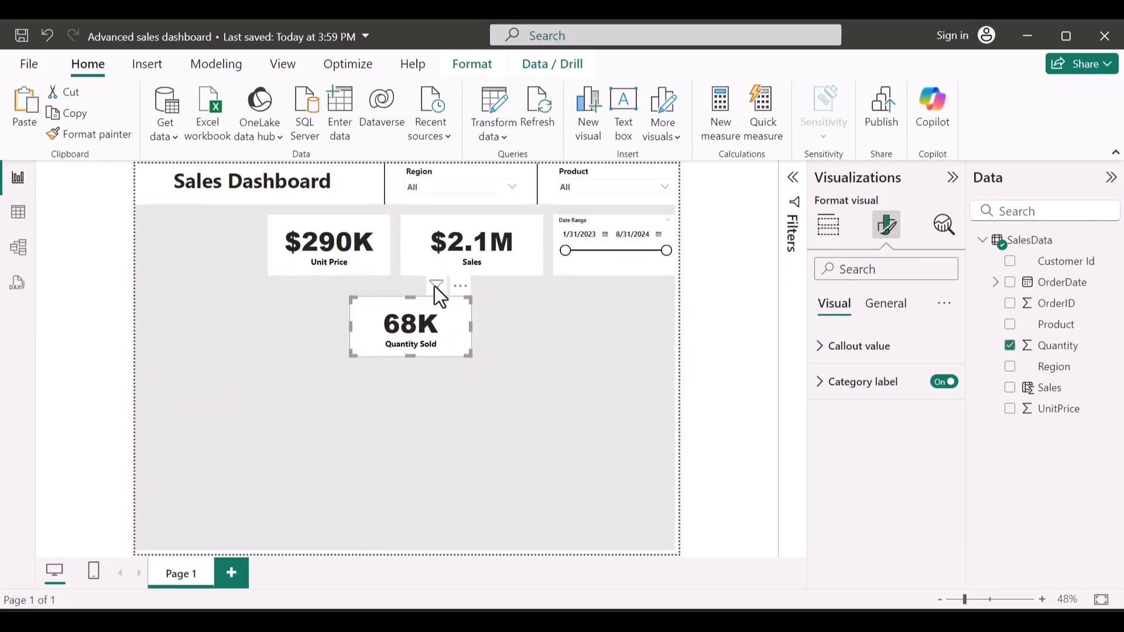
left_click(435, 251)
left_click_drag(437, 251, 142, 250)
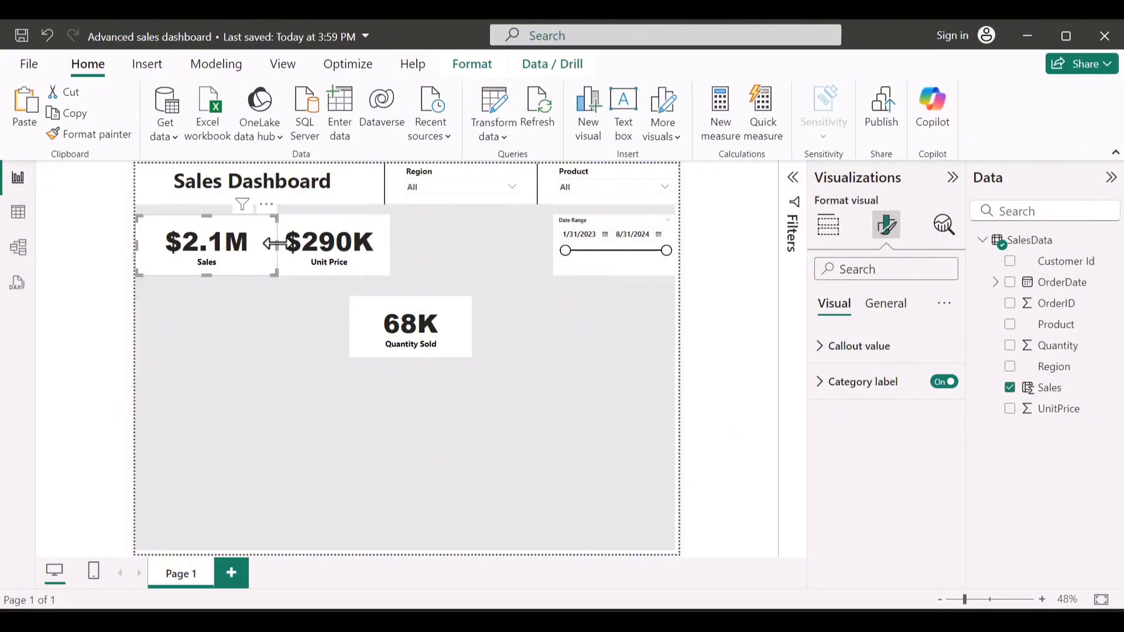
Narrow the Sales card to a width of 288, matching the Unit Price and Quantity Sold cards
left_click_drag(275, 244, 266, 244)
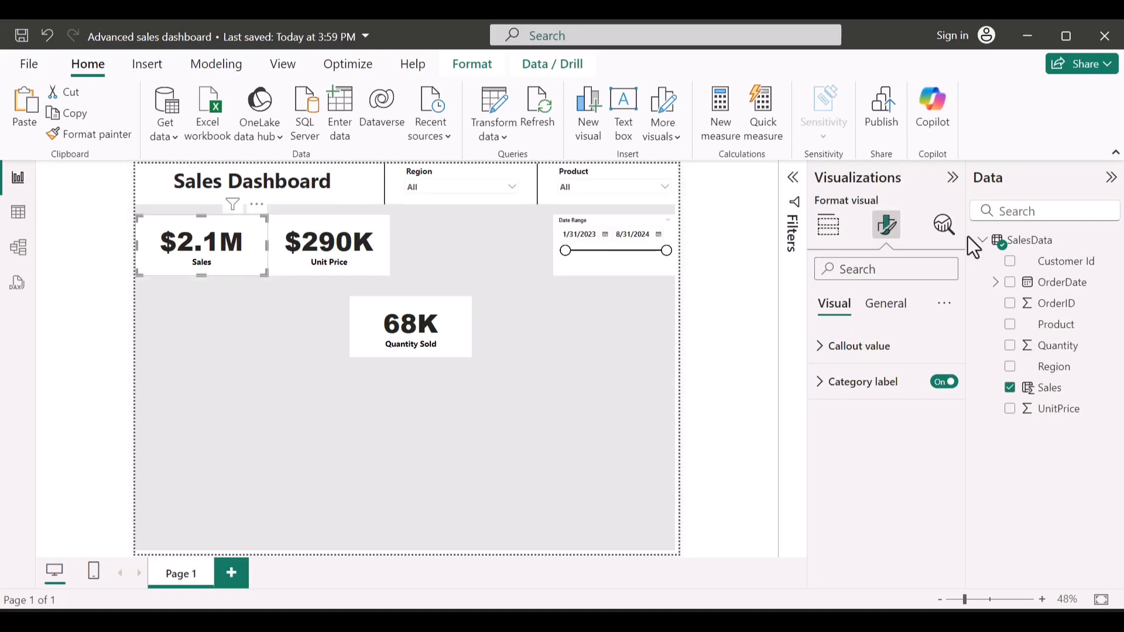
left_click(877, 314)
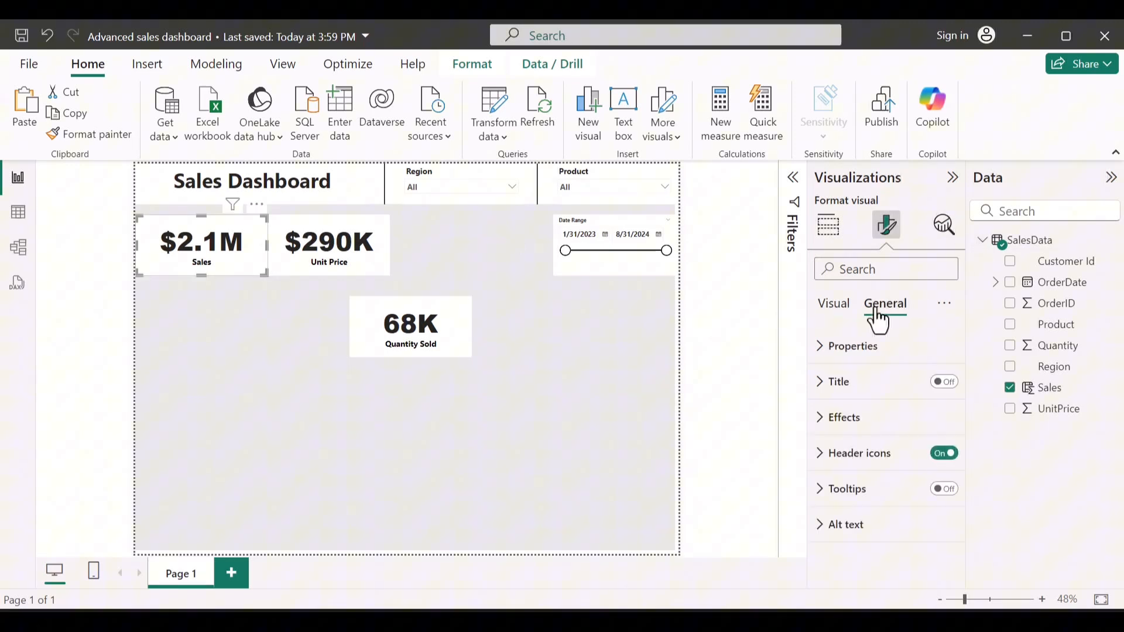
left_click(867, 350)
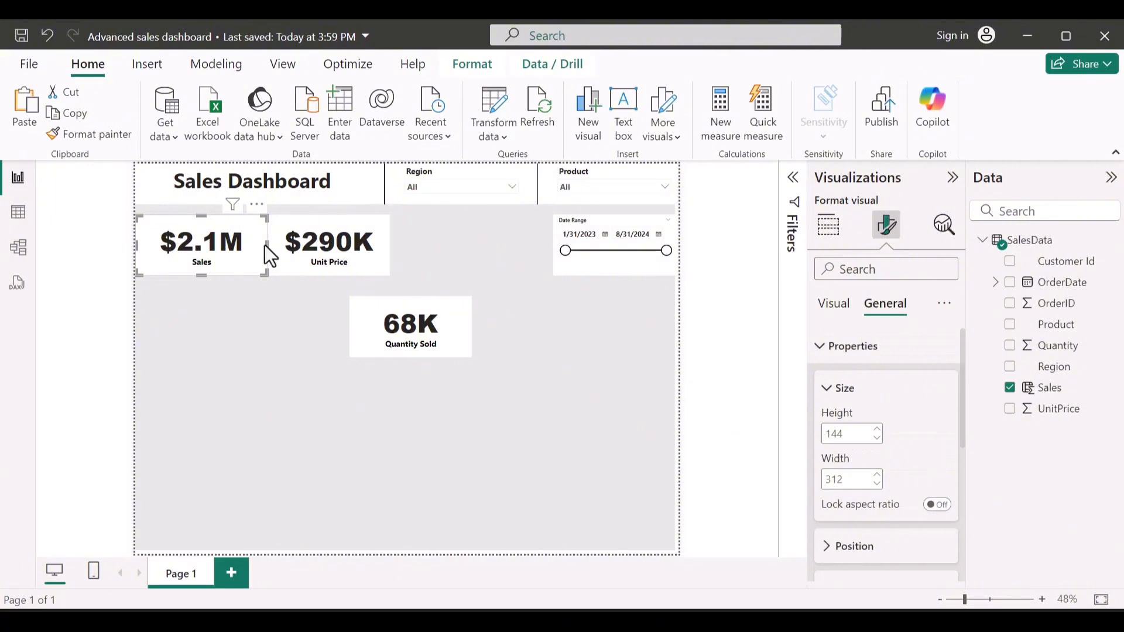
left_click_drag(263, 251, 258, 246)
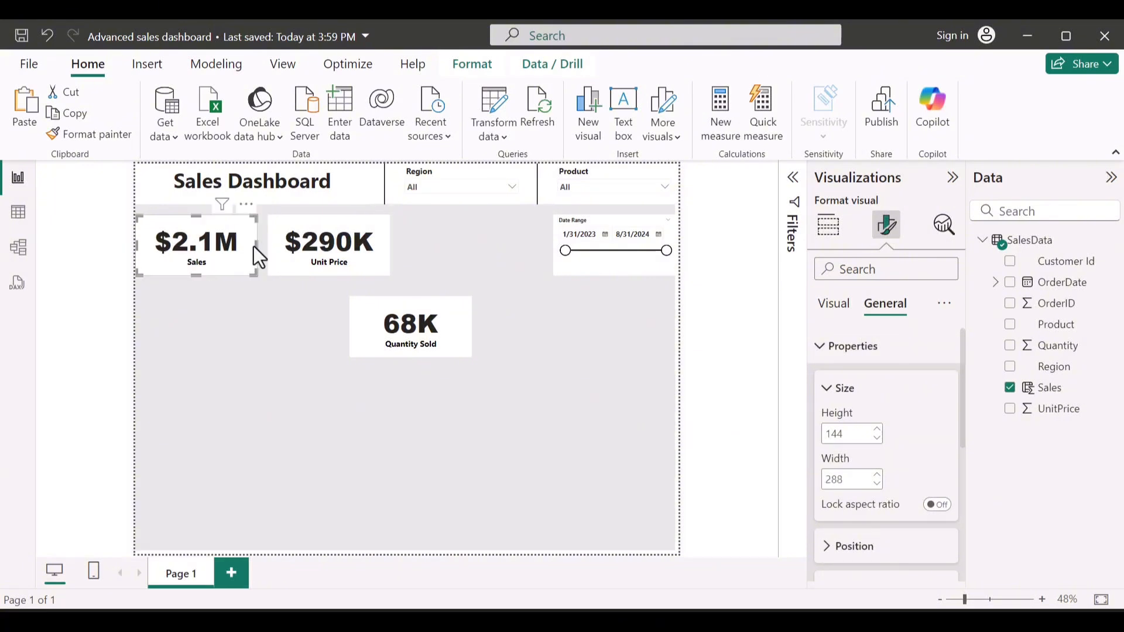
left_click(357, 348)
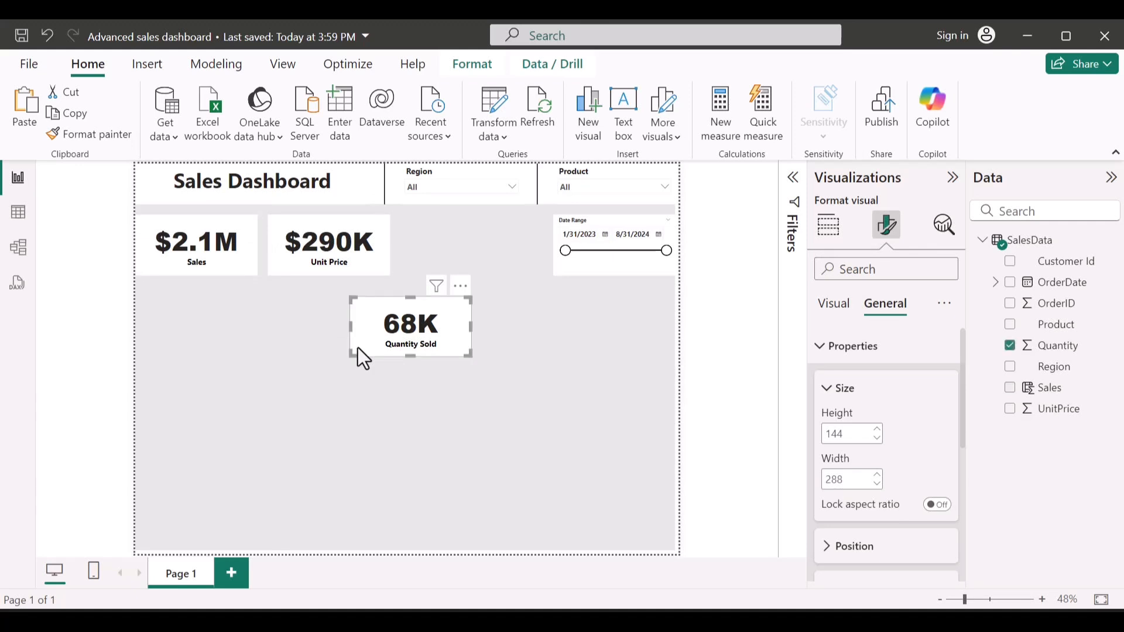
left_click(315, 242)
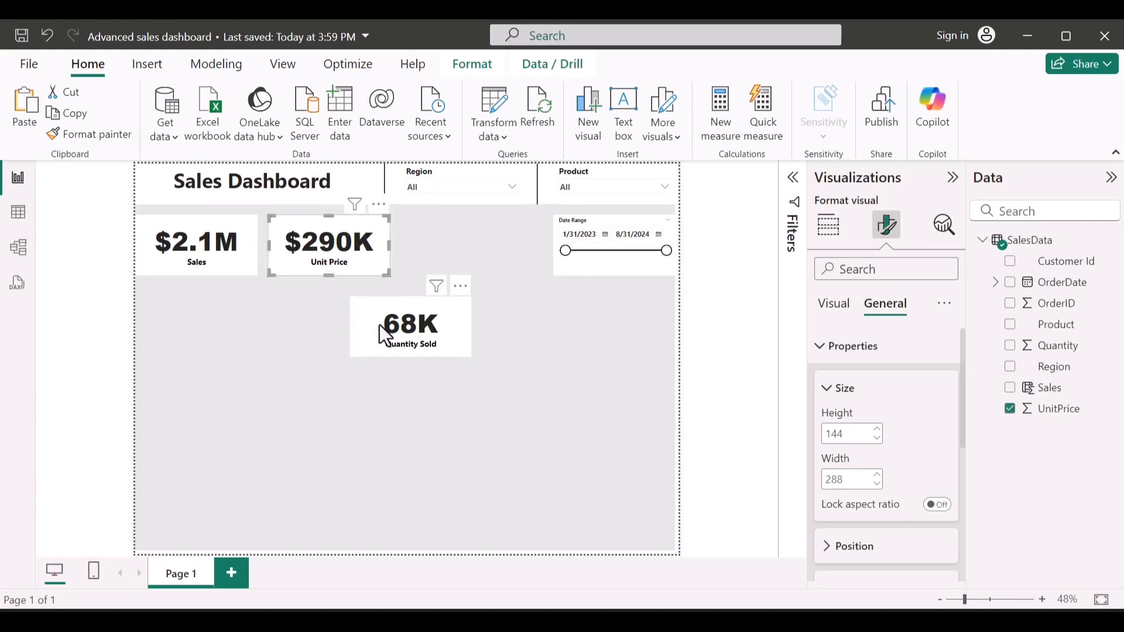
left_click(394, 324)
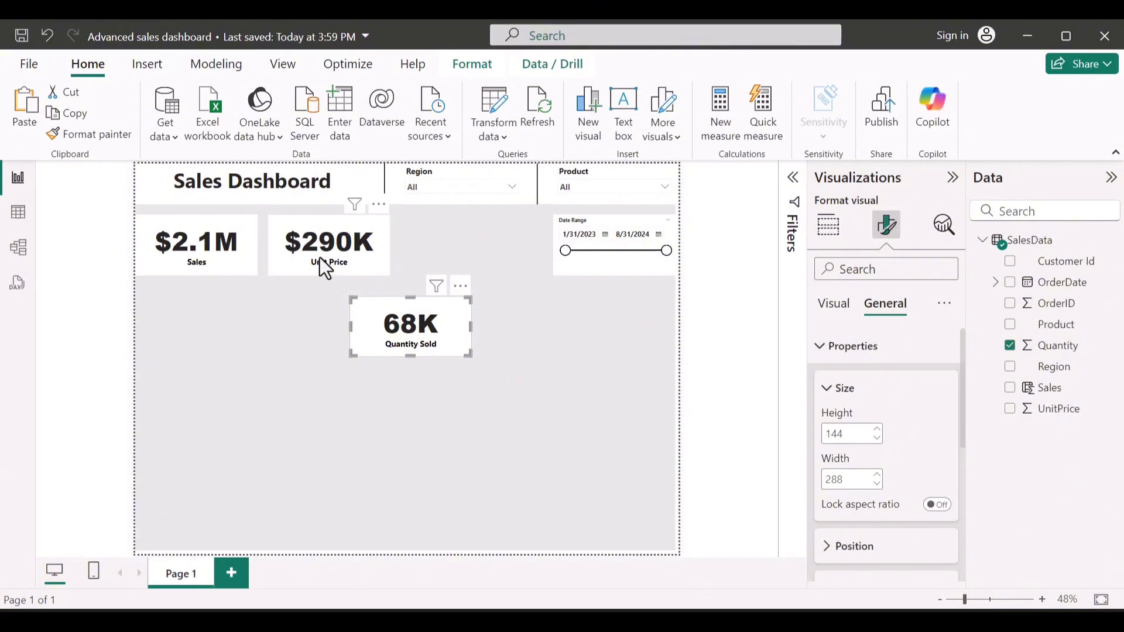
Try placing the Quantity Sold card between the Sales and Unit Price cards, with gaps separating the three
left_click_drag(320, 258, 437, 258)
left_click_drag(410, 331, 317, 252)
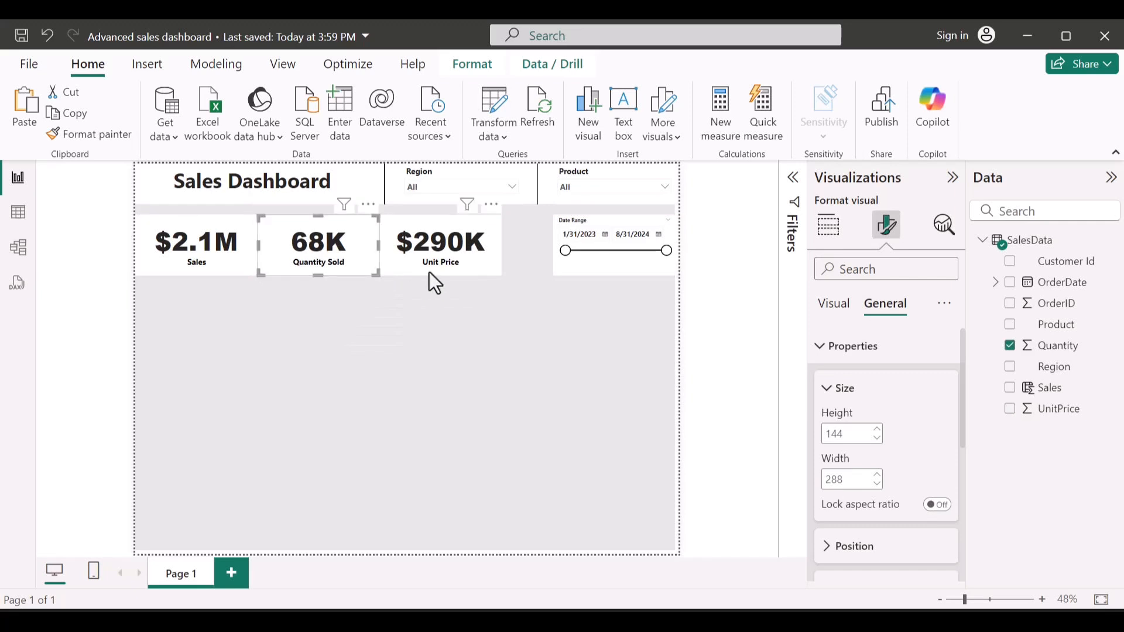
left_click_drag(492, 274, 468, 273)
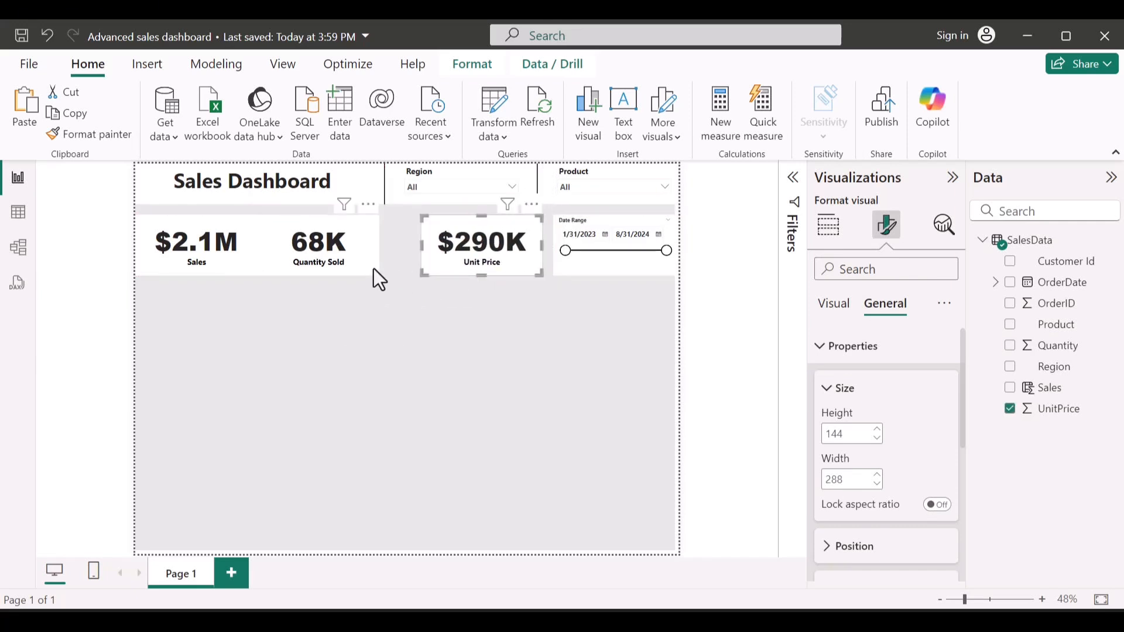
left_click(373, 266)
mouse_move(382, 266)
left_mouse_down()
mouse_move(399, 266)
mouse_move(389, 266)
left_mouse_up()
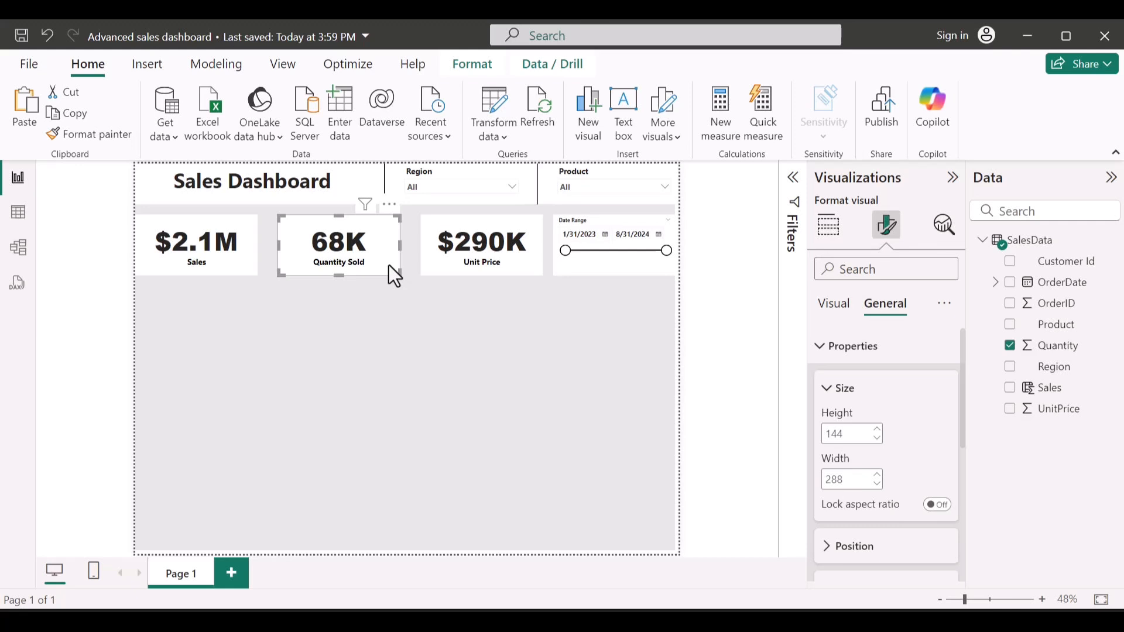
Reorder the KPI row so Unit Price follows Sales and Quantity Sold sits between Unit Price and the Date Range slicer
left_click_drag(386, 267, 446, 328)
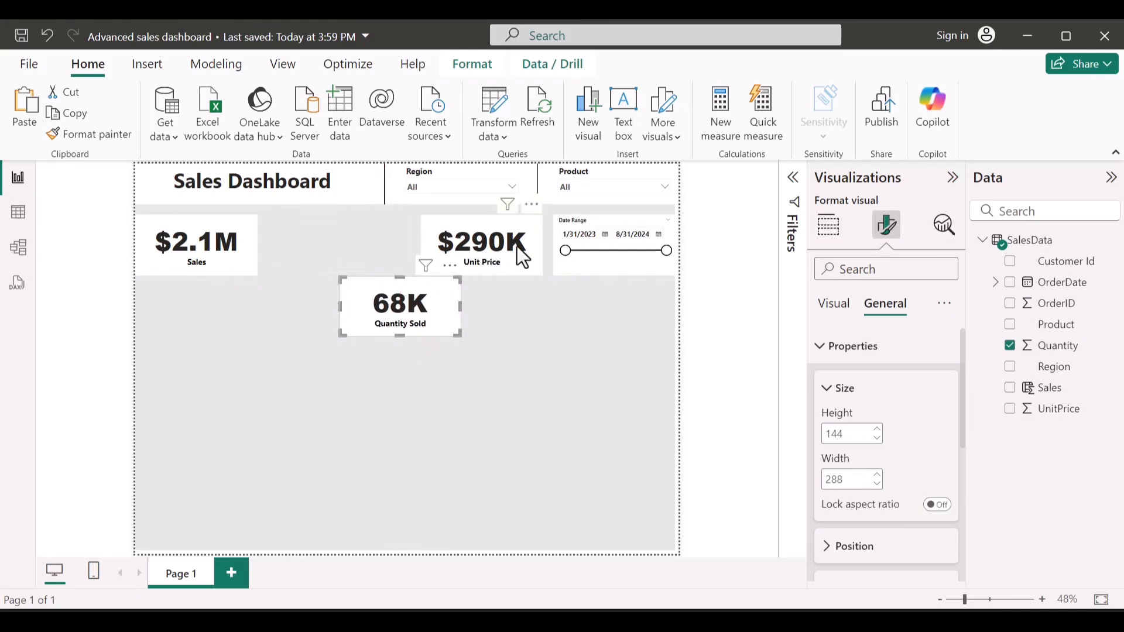
left_click_drag(518, 247, 375, 259)
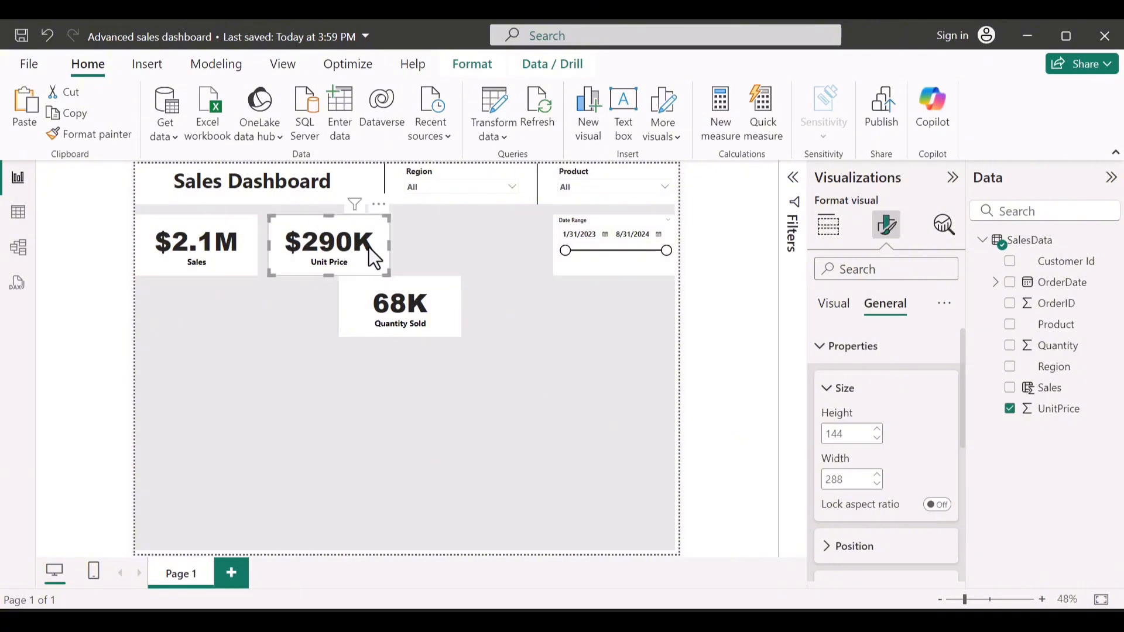
left_click_drag(409, 300, 485, 243)
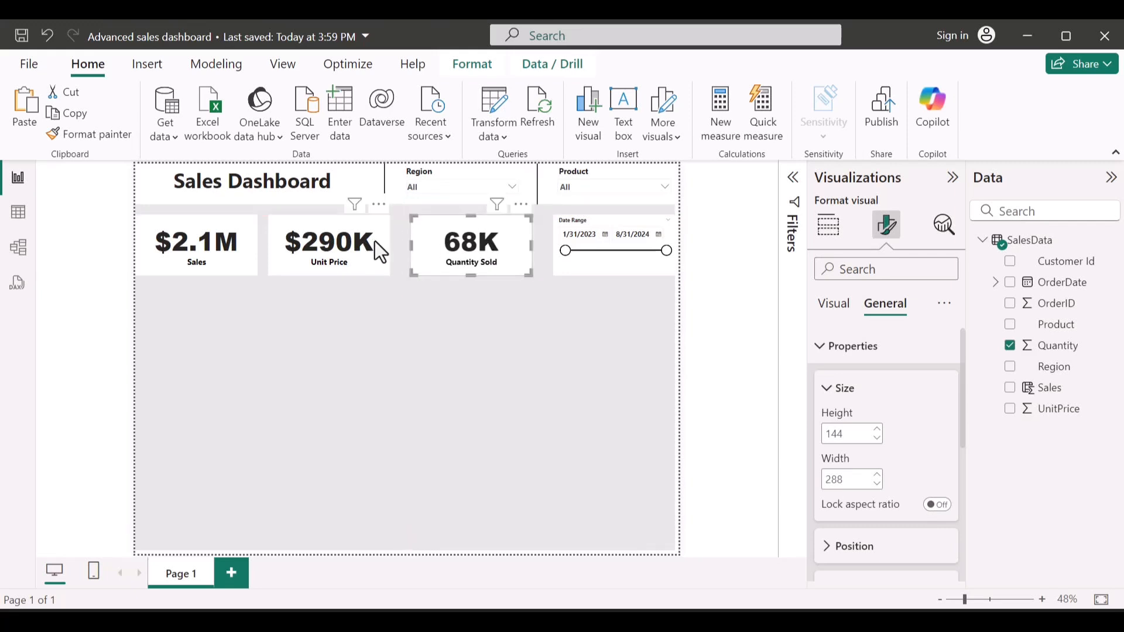
left_click(378, 240)
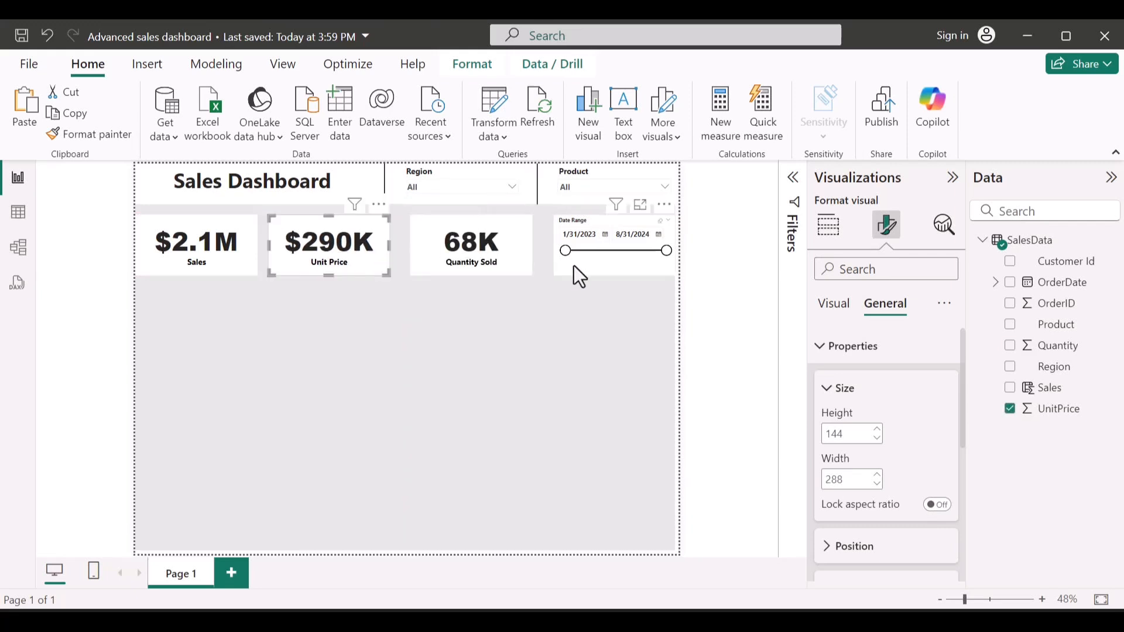
left_click(579, 276)
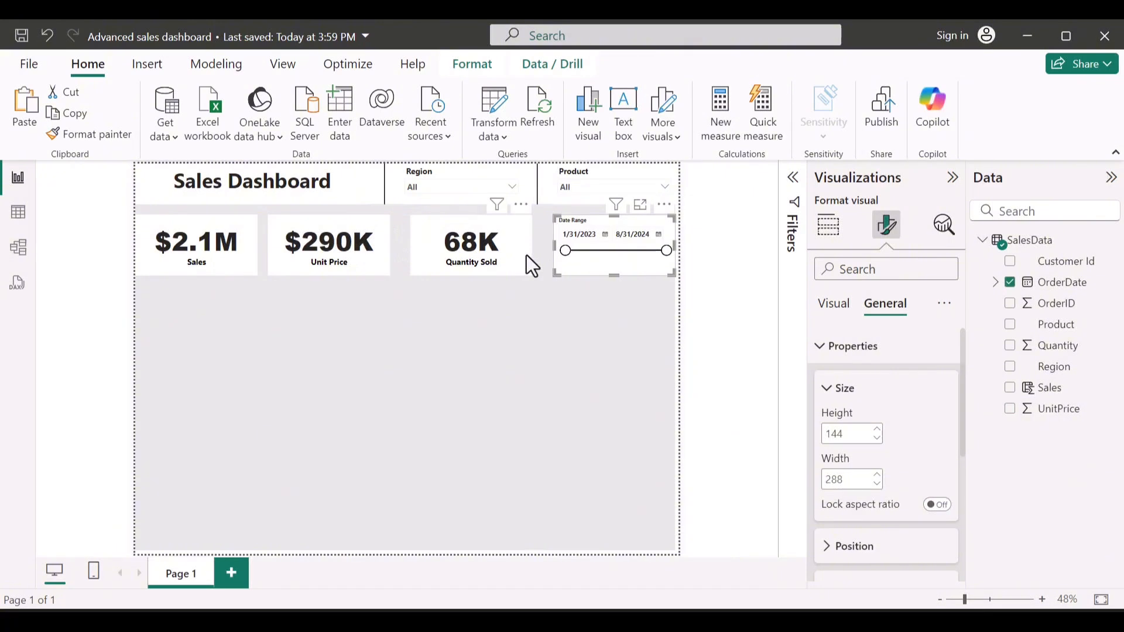
left_click_drag(432, 248, 433, 248)
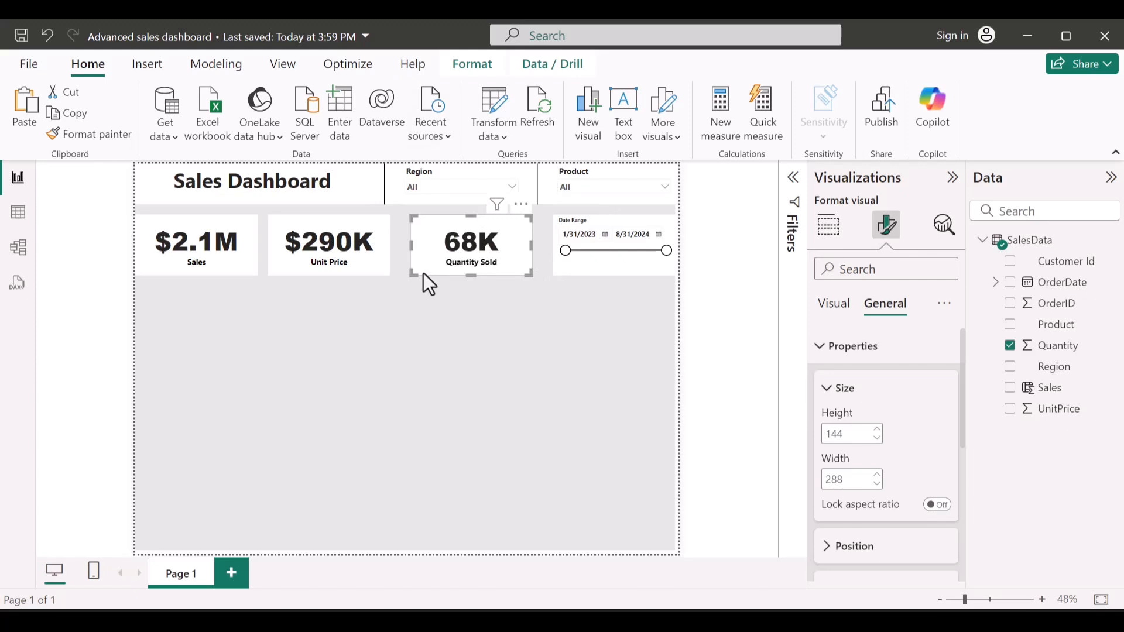
mouse_move(416, 273)
left_mouse_down()
mouse_move(440, 275)
mouse_move(440, 285)
mouse_move(435, 275)
left_mouse_up()
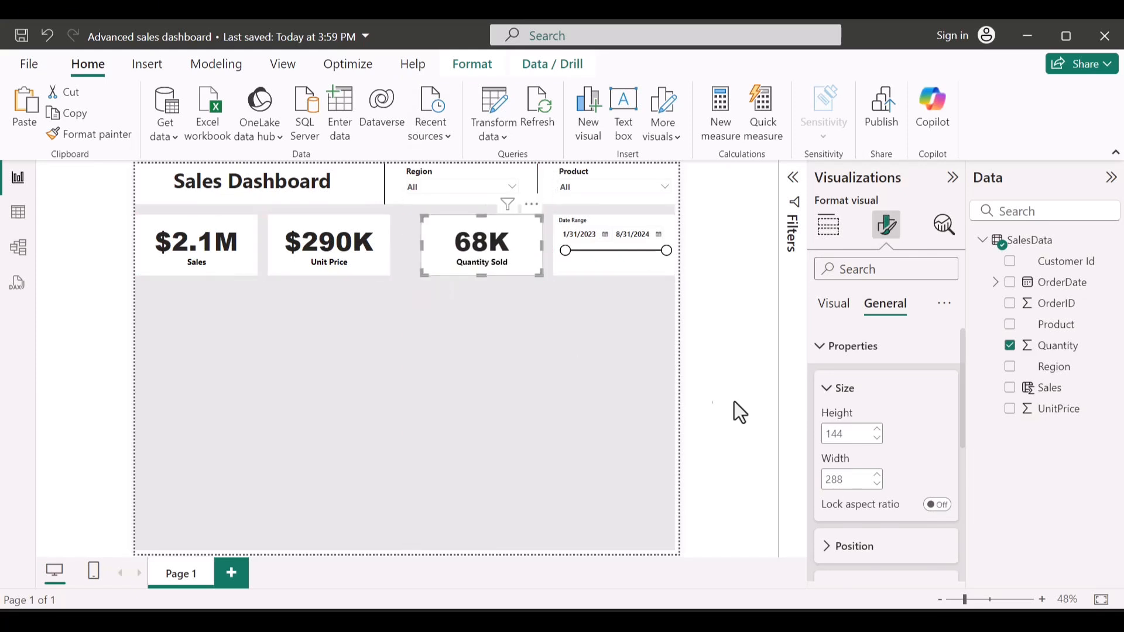
Set the Quantity Sold card's width to 300 and shift the card closer to the Unit Price card
double_click(852, 484)
type("300")
key("Return")
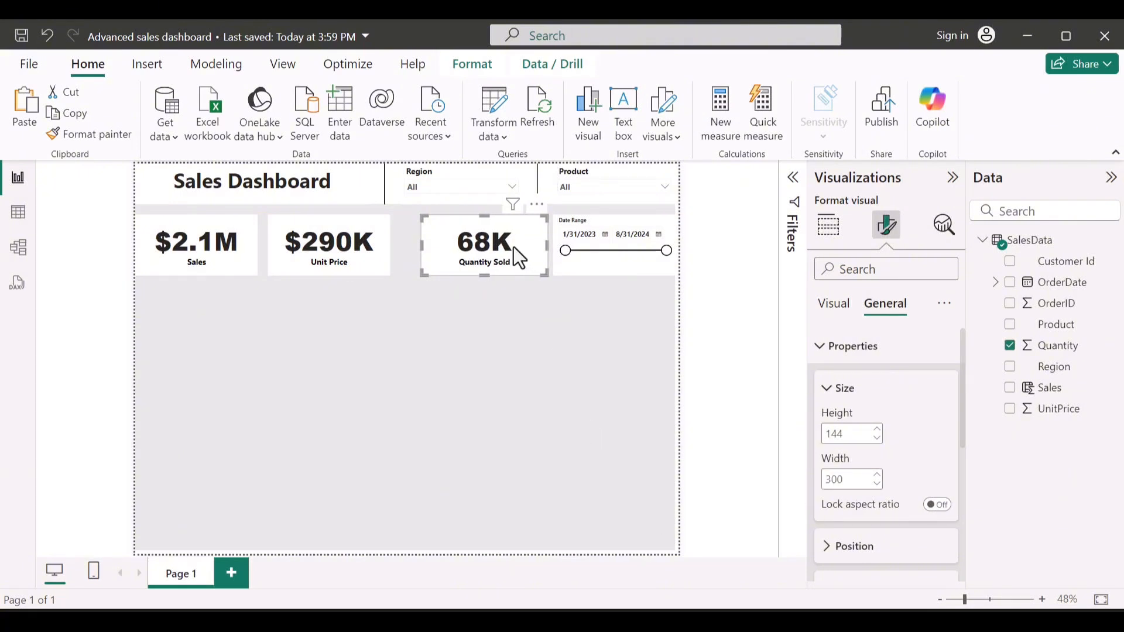
left_click_drag(513, 247, 501, 248)
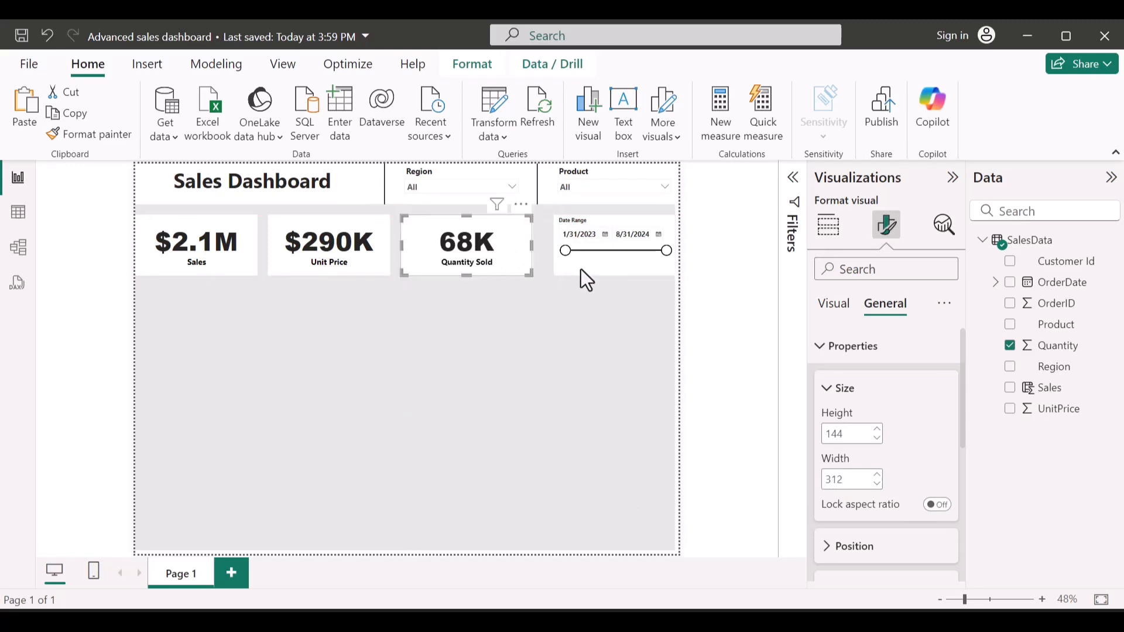
Try a width of 300 for the Date Range slicer and realign it with the row's outer edge
left_click(581, 269)
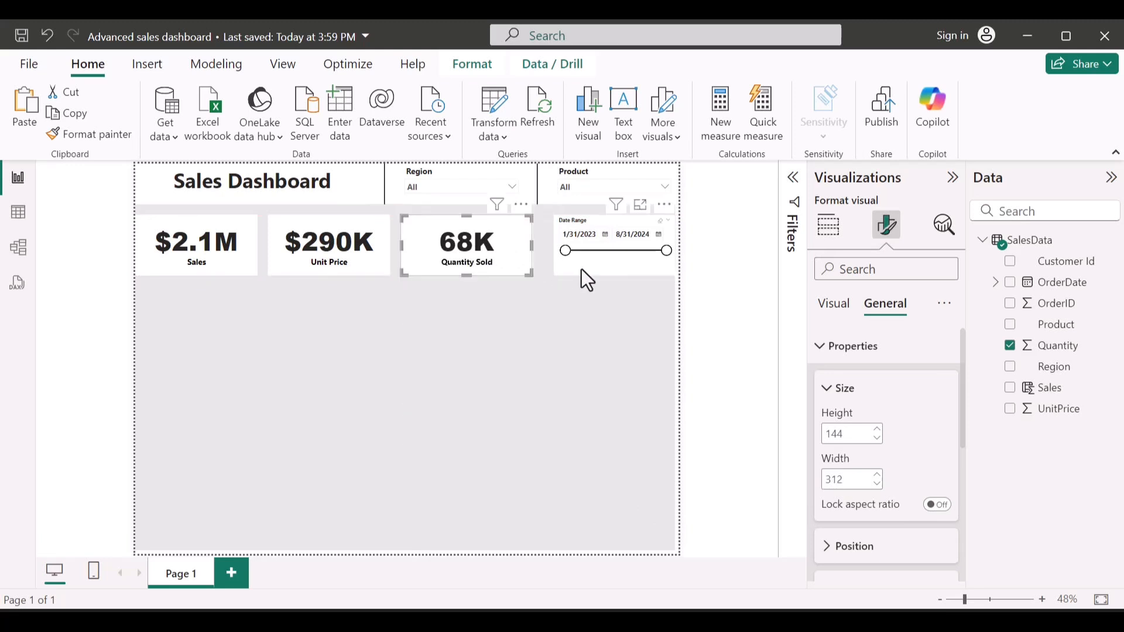
double_click(848, 475)
type("300")
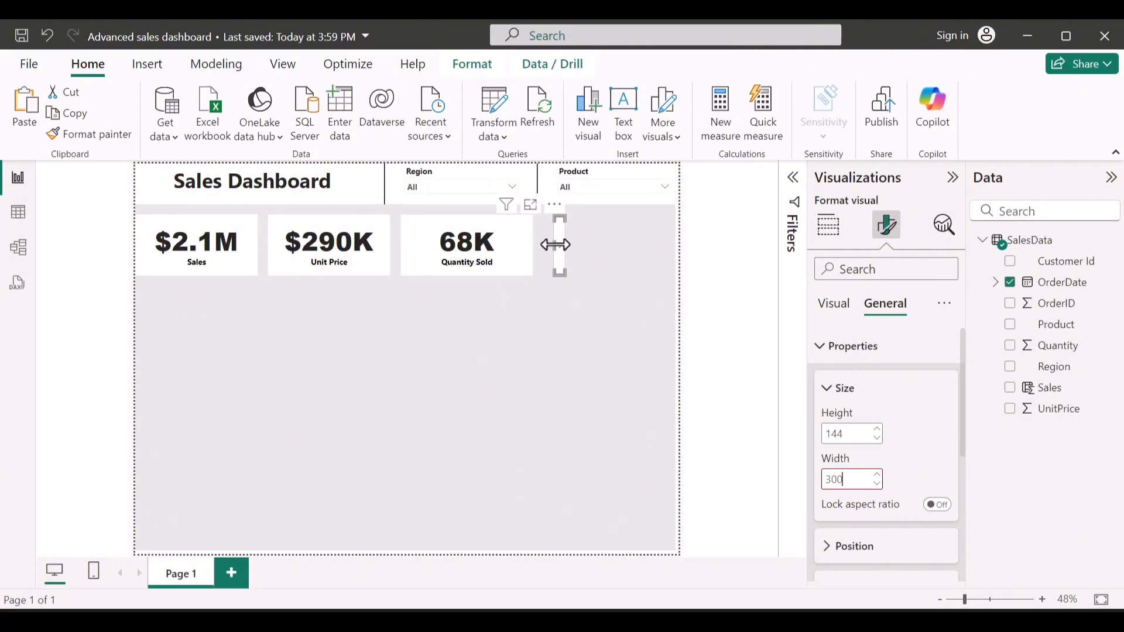
left_click_drag(561, 235, 554, 235)
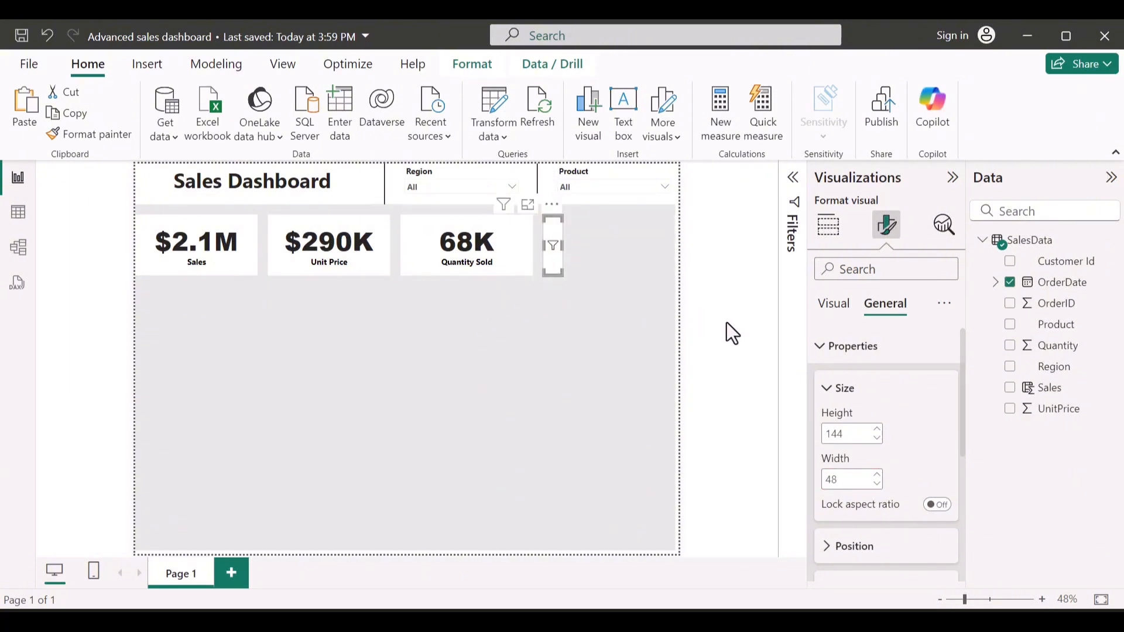
double_click(835, 479)
type("300")
key("Return")
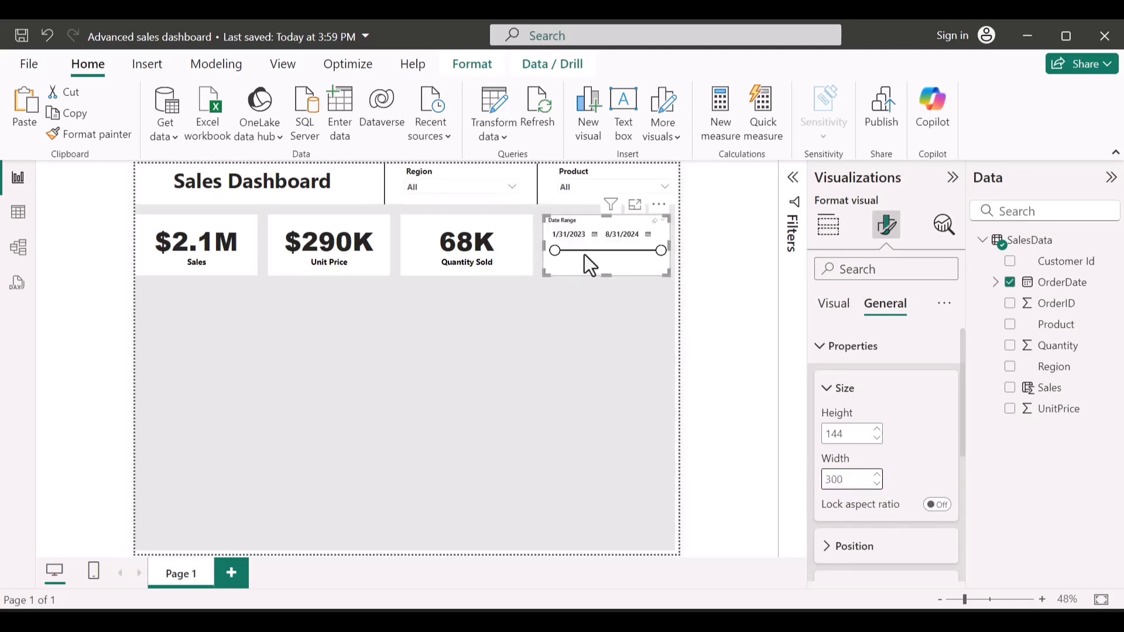
left_click_drag(604, 266, 617, 266)
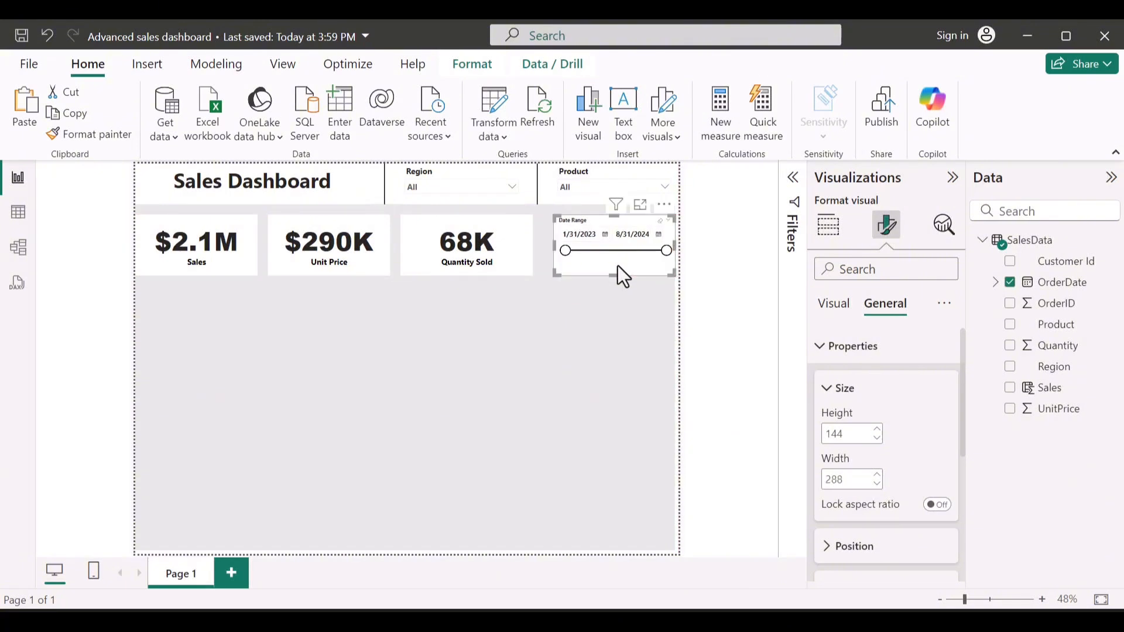
Shift the Sales card slightly inward from the canvas edge to adjust the KPI row's spacing
left_click_drag(360, 260, 353, 260)
left_click(159, 256)
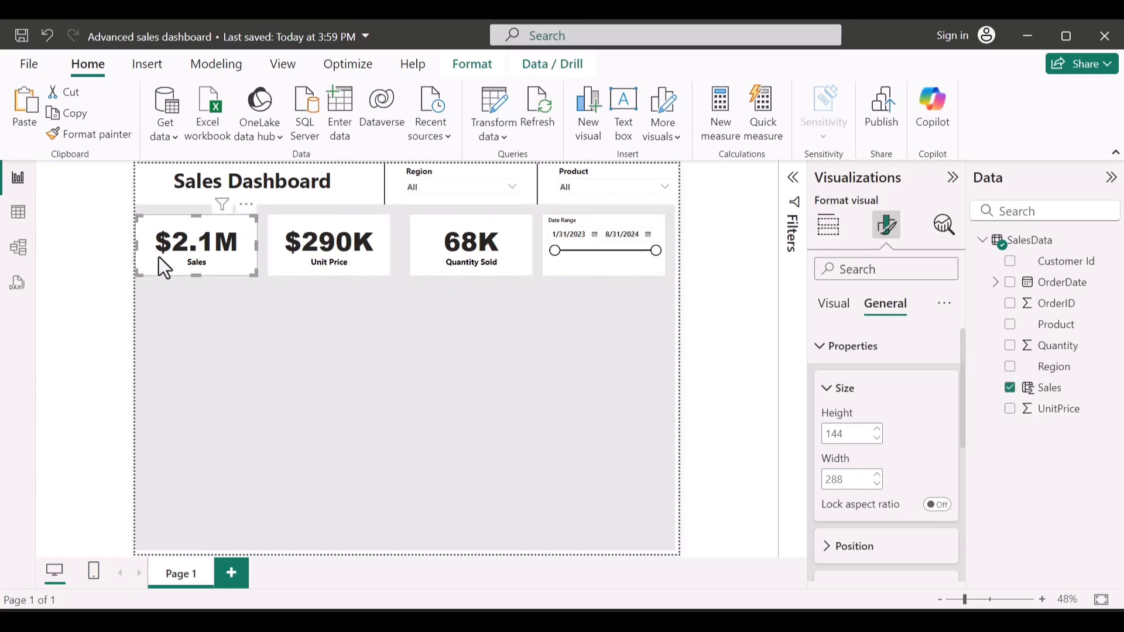
left_click_drag(159, 258, 170, 256)
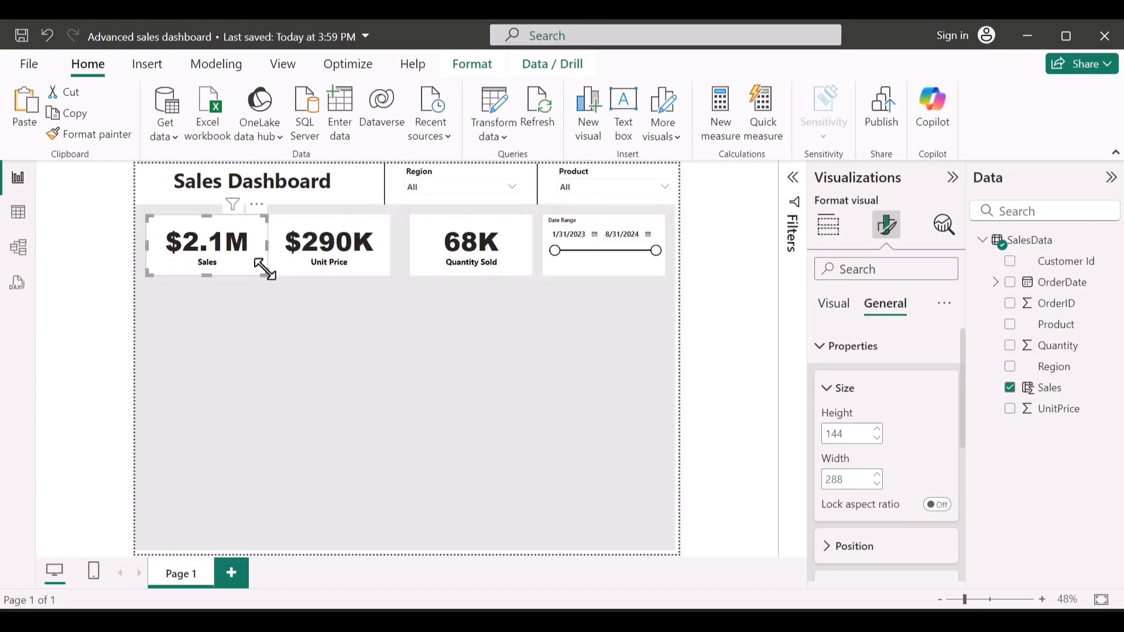
Move the Unit Price card to sit evenly spaced between the Sales and Quantity Sold cards
left_click_drag(314, 264, 329, 263)
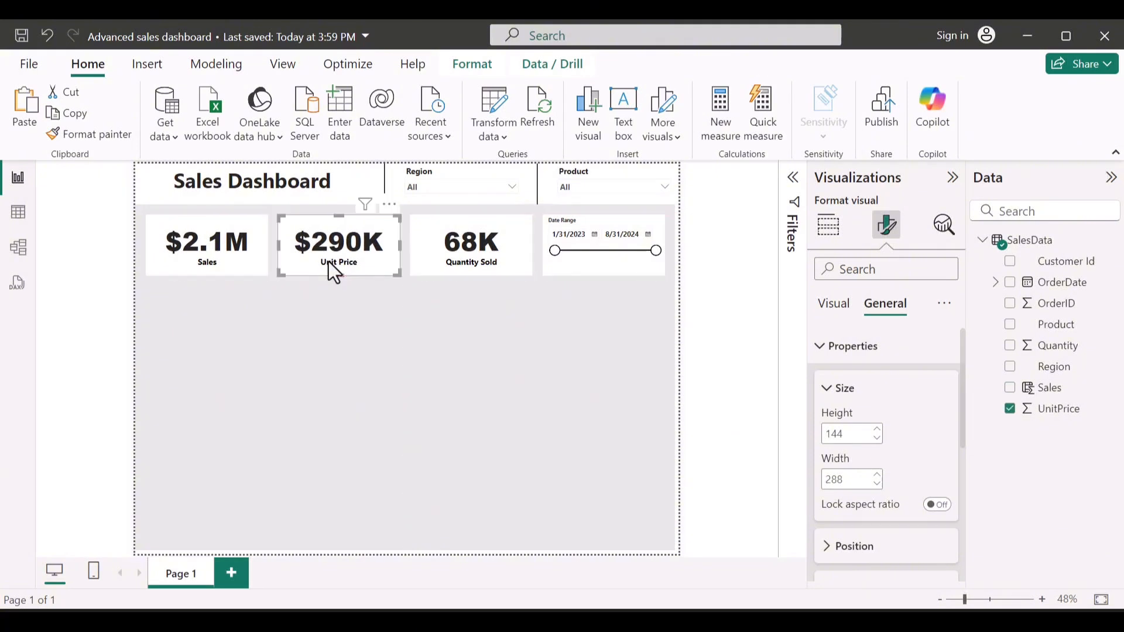
left_click(356, 328)
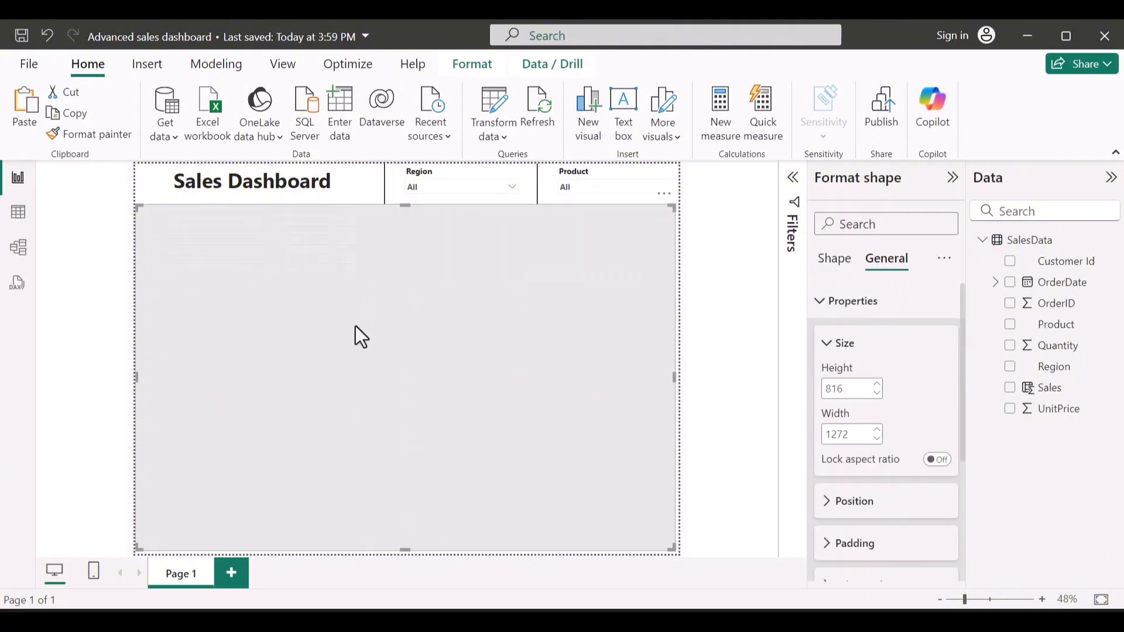
left_click(356, 179)
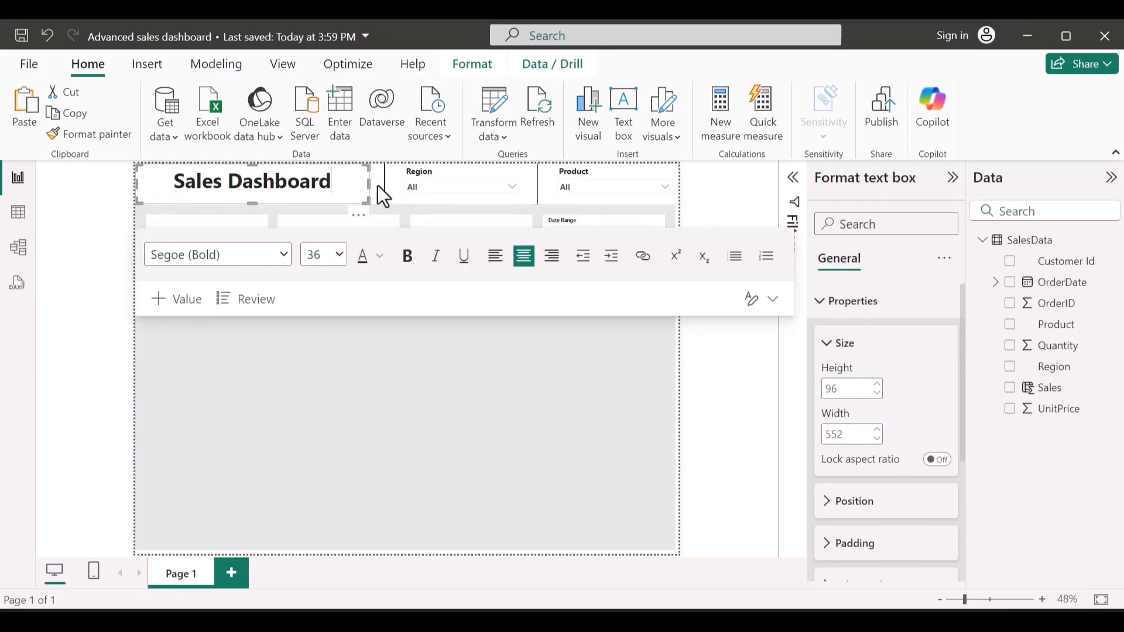
left_click(377, 186)
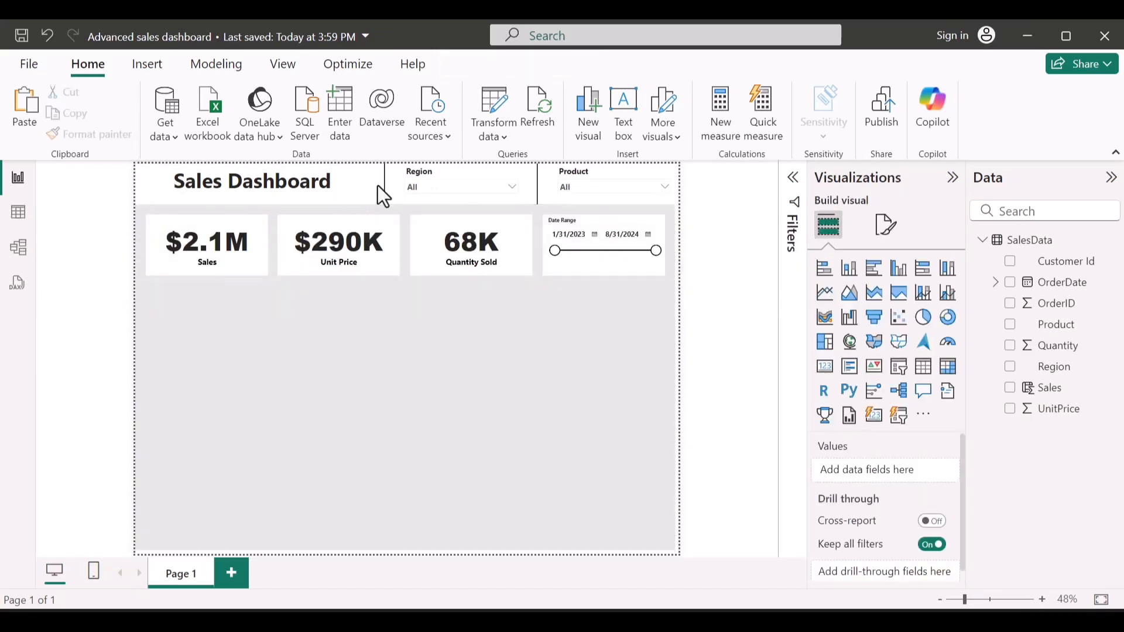
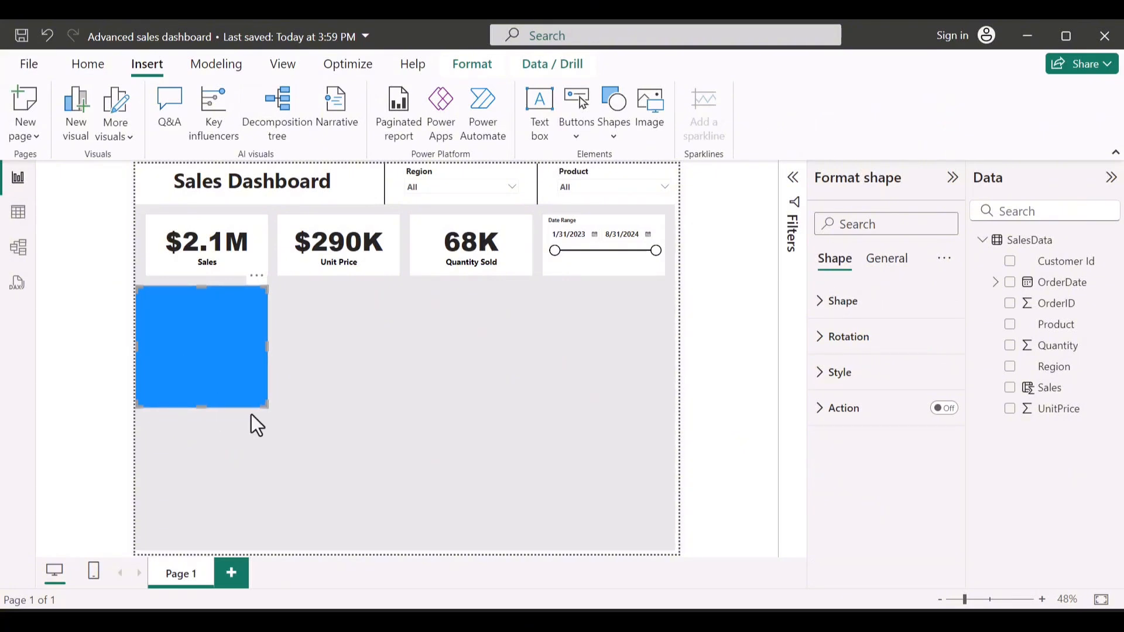
Enlarge the blue rectangle to fill the left half below the cards, and place a duplicate in the right half with a narrow gap
left_click_drag(261, 404, 394, 552)
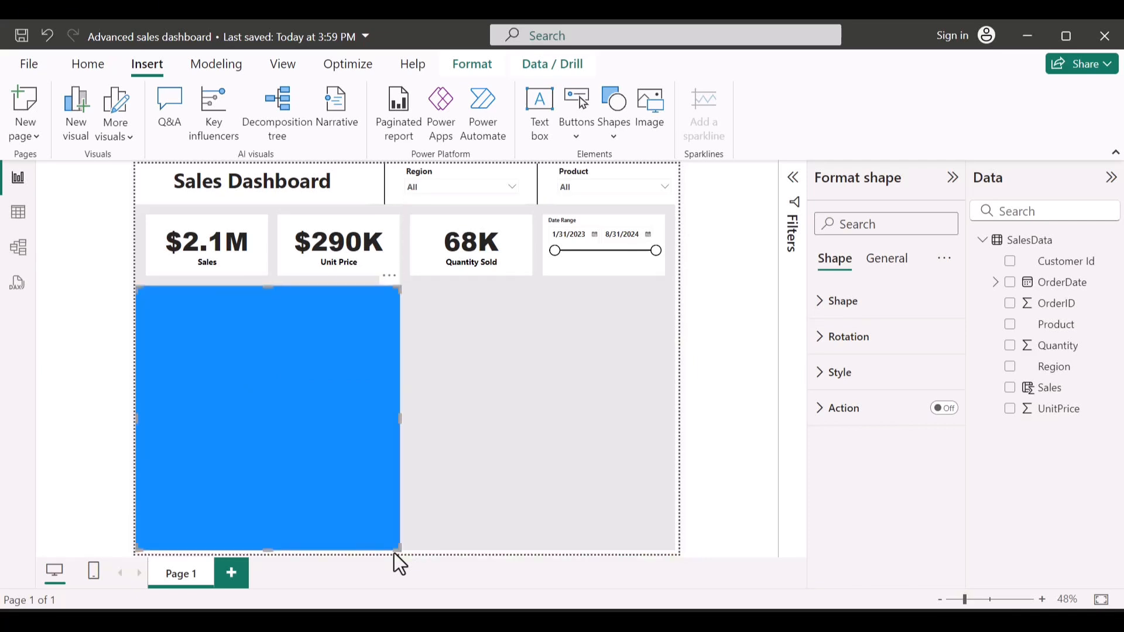
key("ctrl+c")
key("ctrl+v")
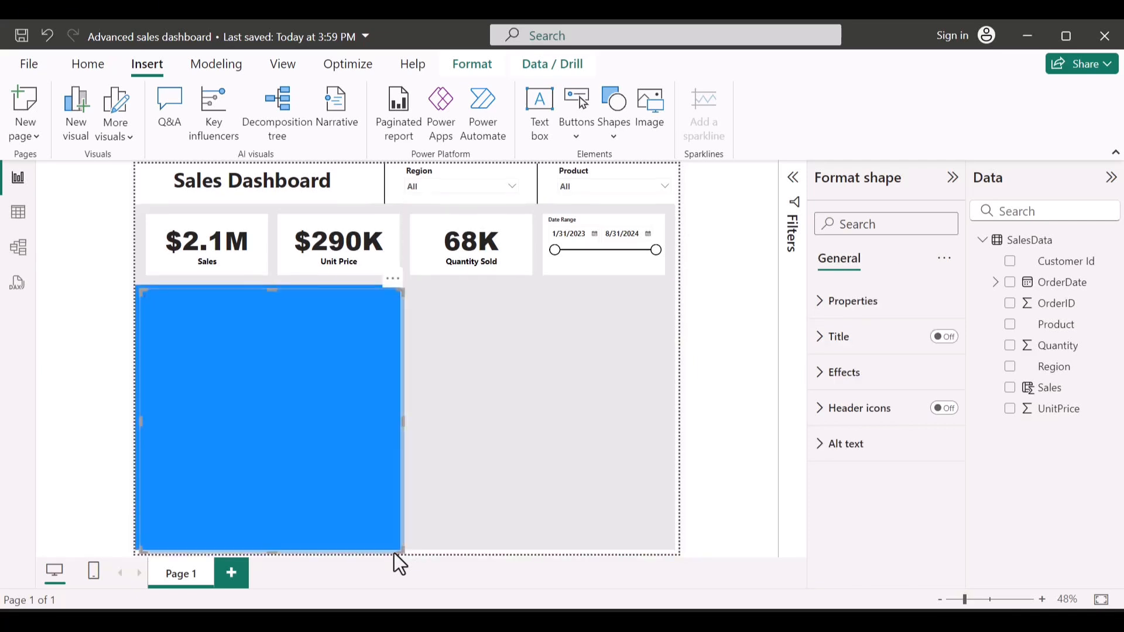
left_click_drag(349, 479, 679, 483)
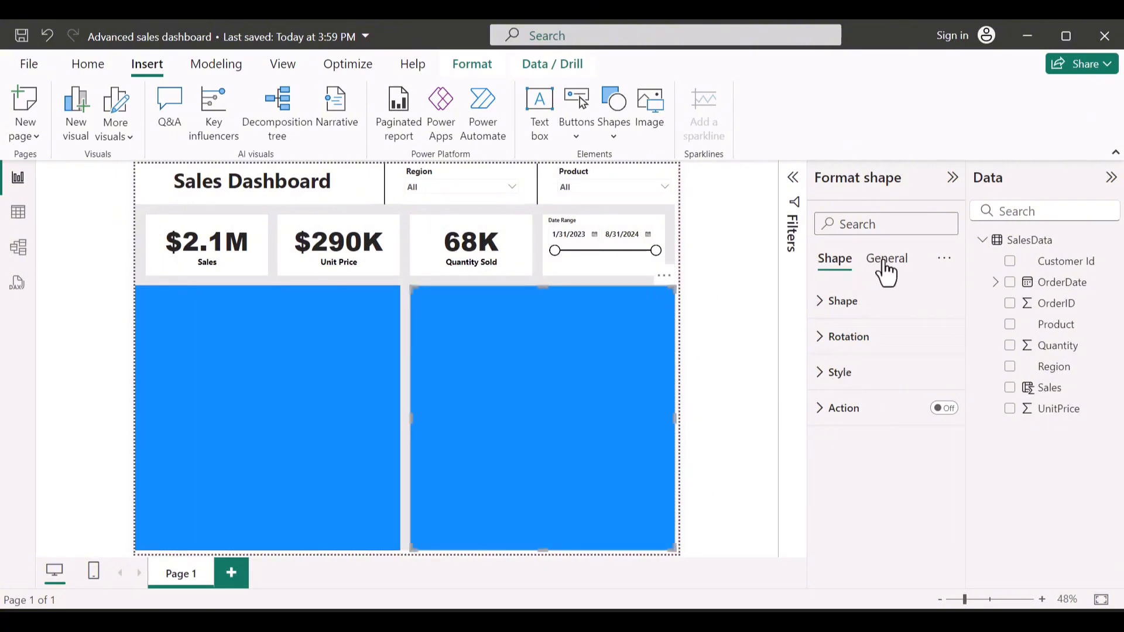
Fill the right rectangle with white and turn off its border
left_click(873, 379)
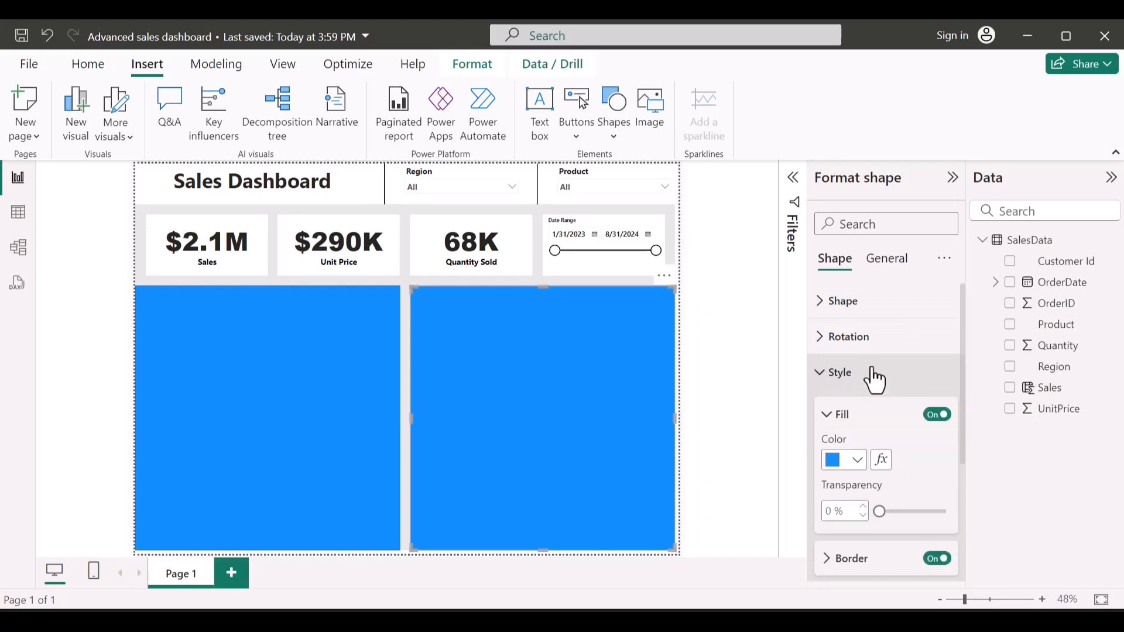
left_click(857, 461)
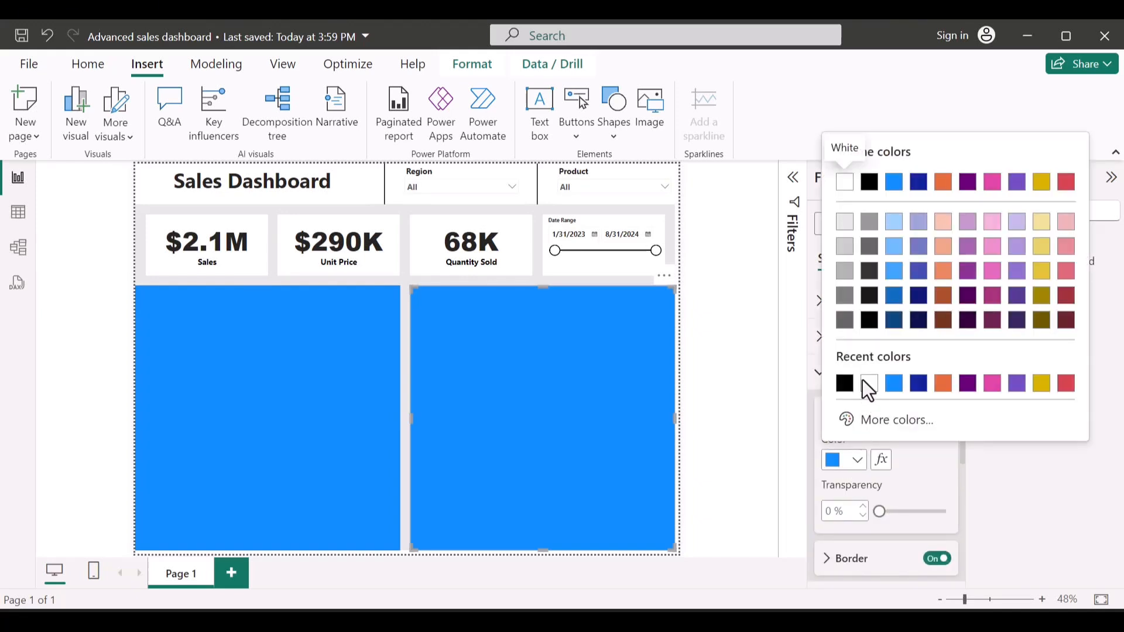
left_click(868, 384)
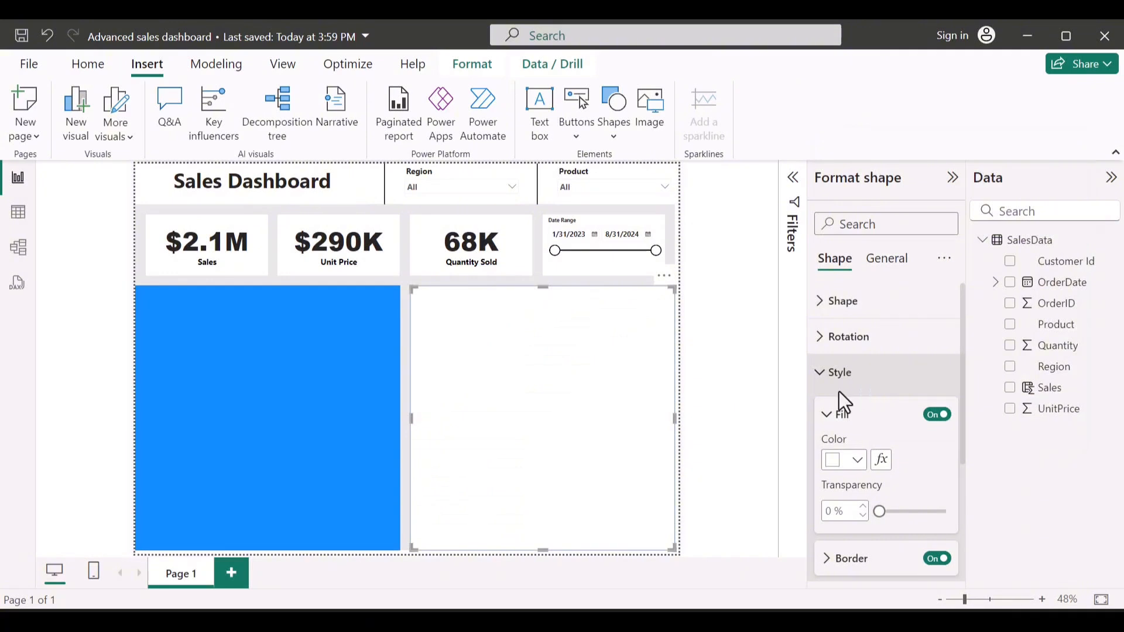
left_click(938, 558)
Fill the left rectangle with white and turn off its border
left_click(292, 505)
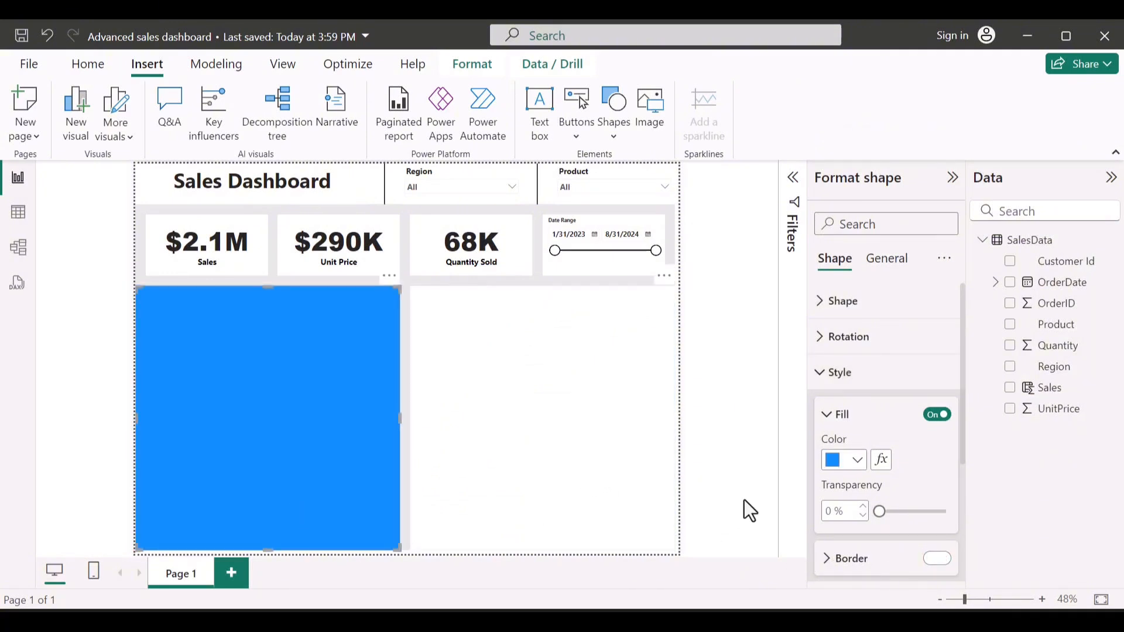
left_click(855, 463)
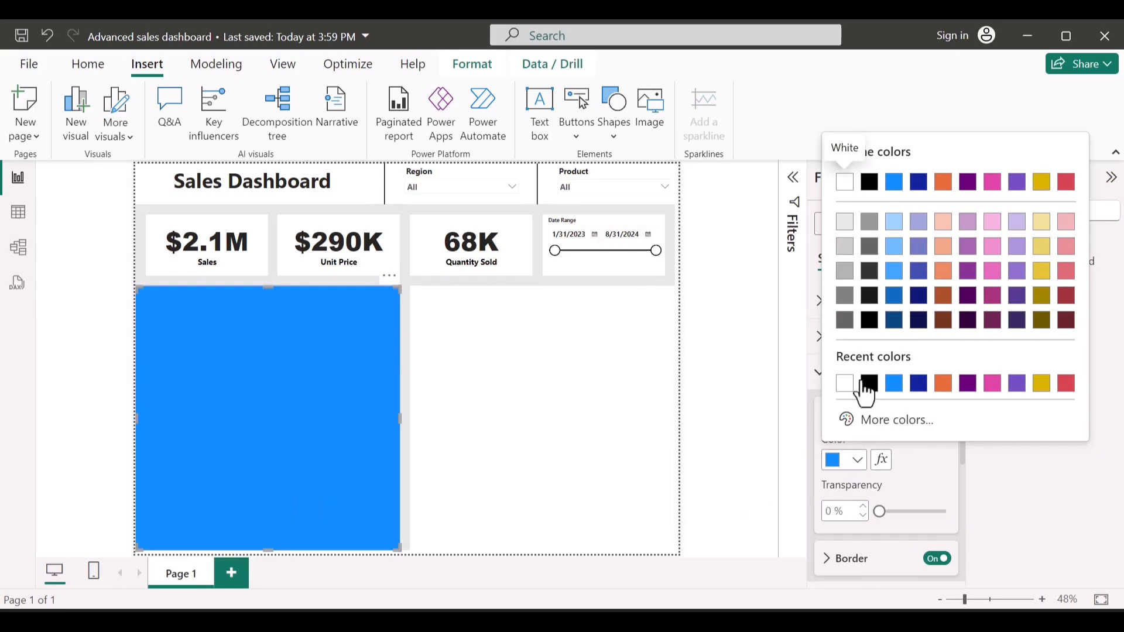
left_click(844, 184)
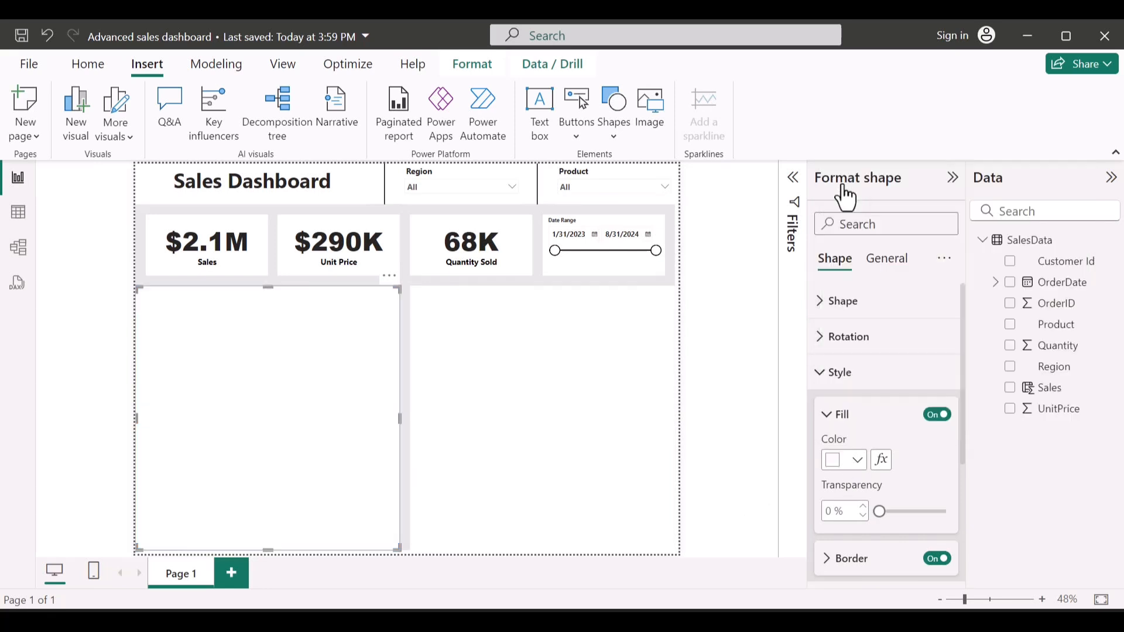
left_click(936, 559)
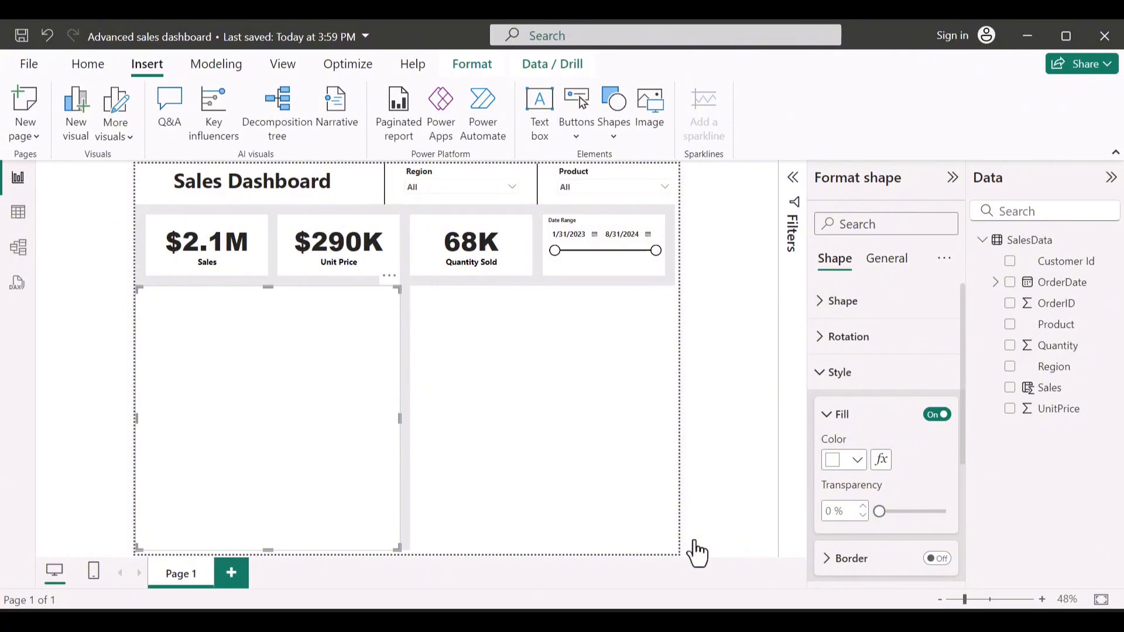
Send the large grey background shape to the back of the report page
left_click(670, 212)
left_click(481, 66)
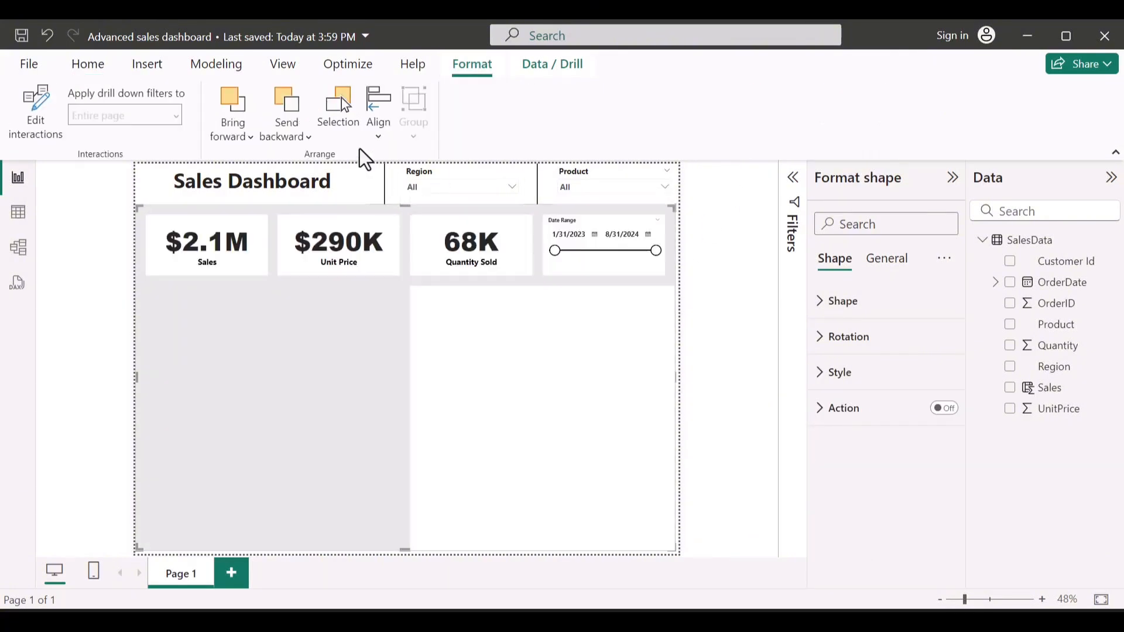
left_click(293, 146)
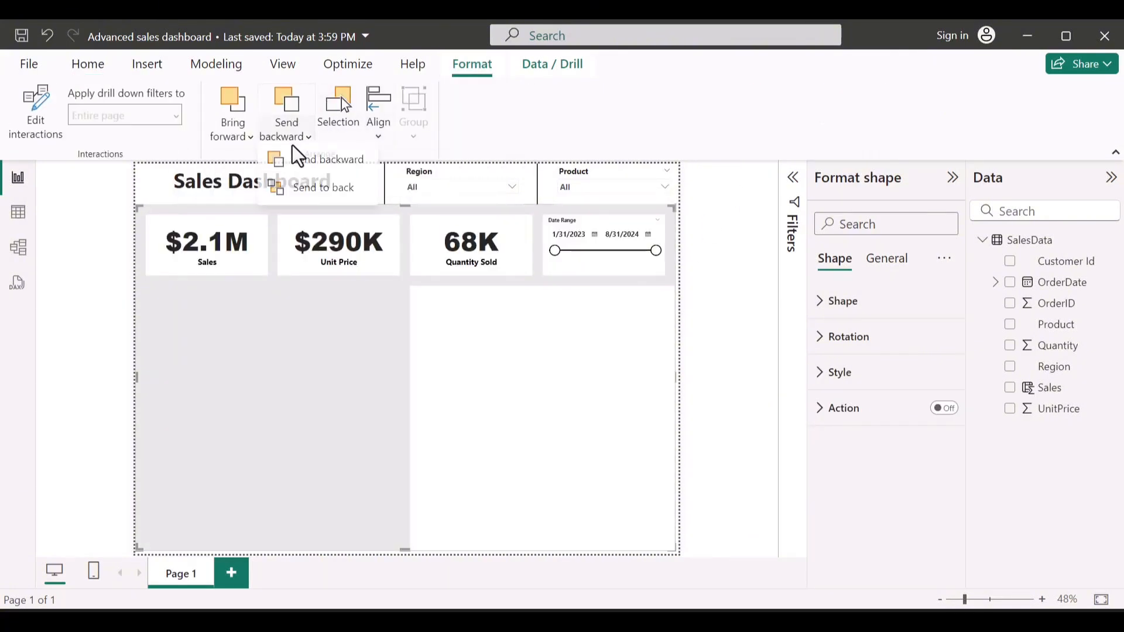
left_click(305, 196)
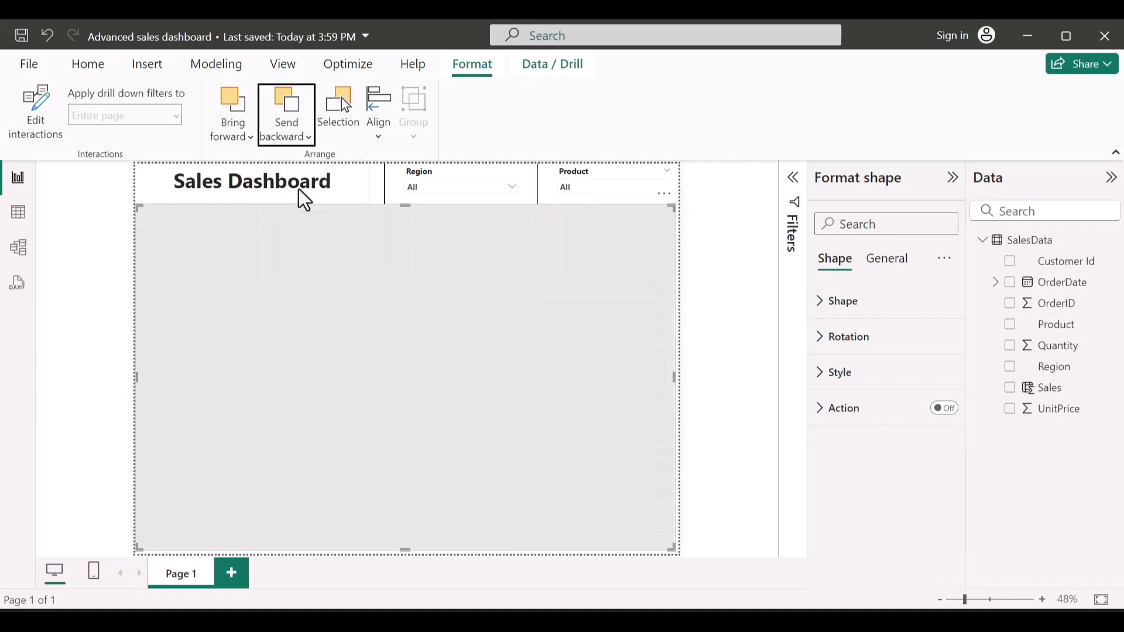
left_click(377, 171)
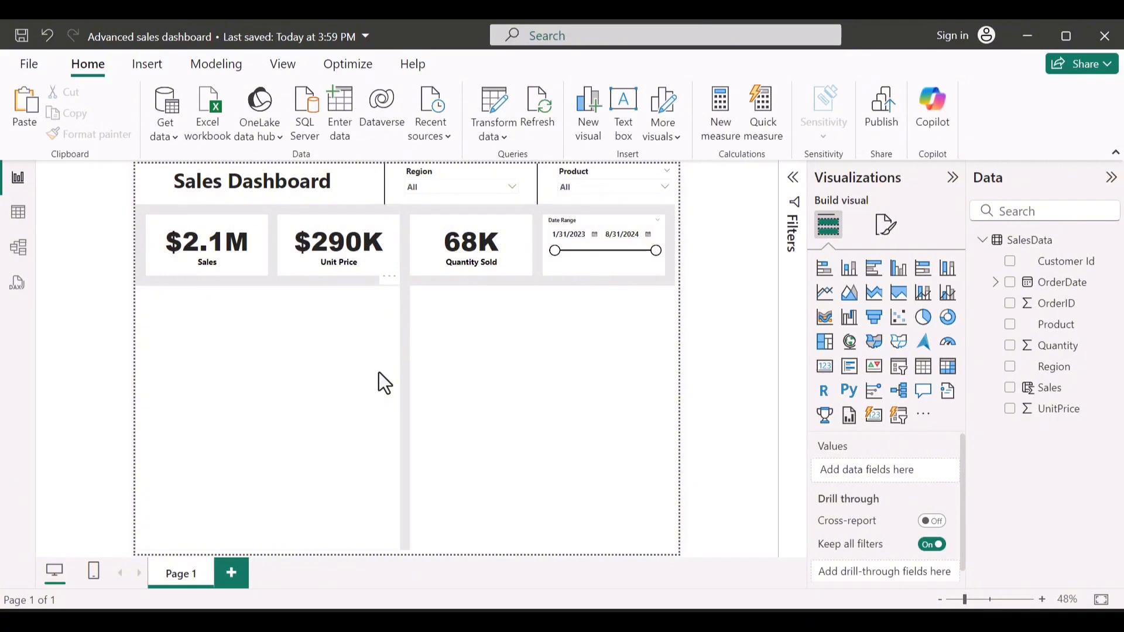
Send the right white rectangle one level backward
left_click(475, 392)
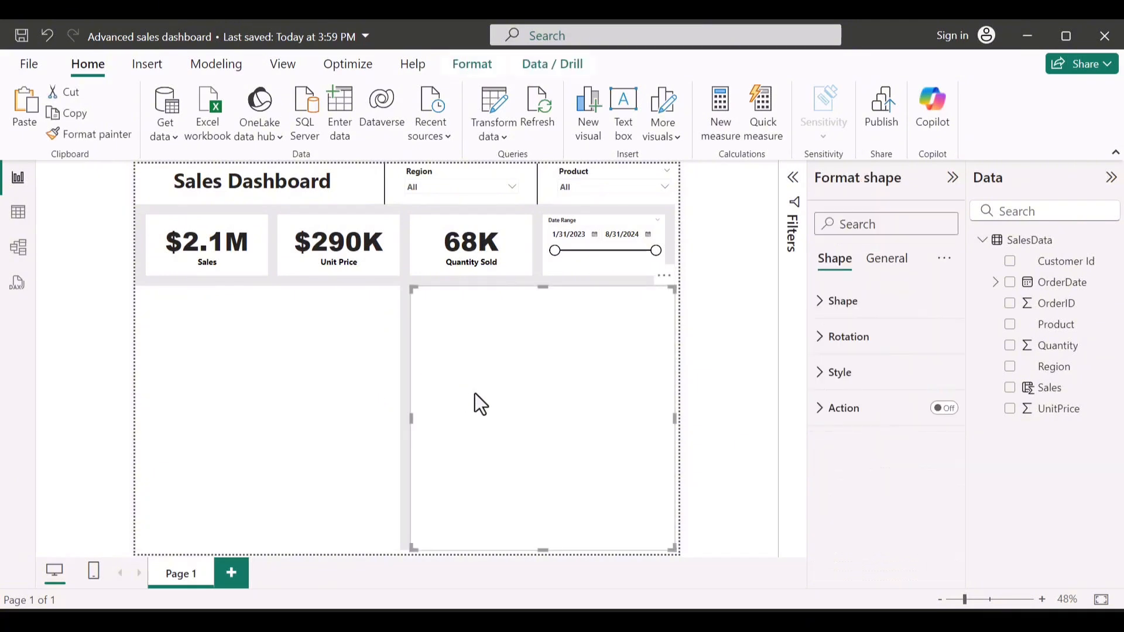
left_click(474, 63)
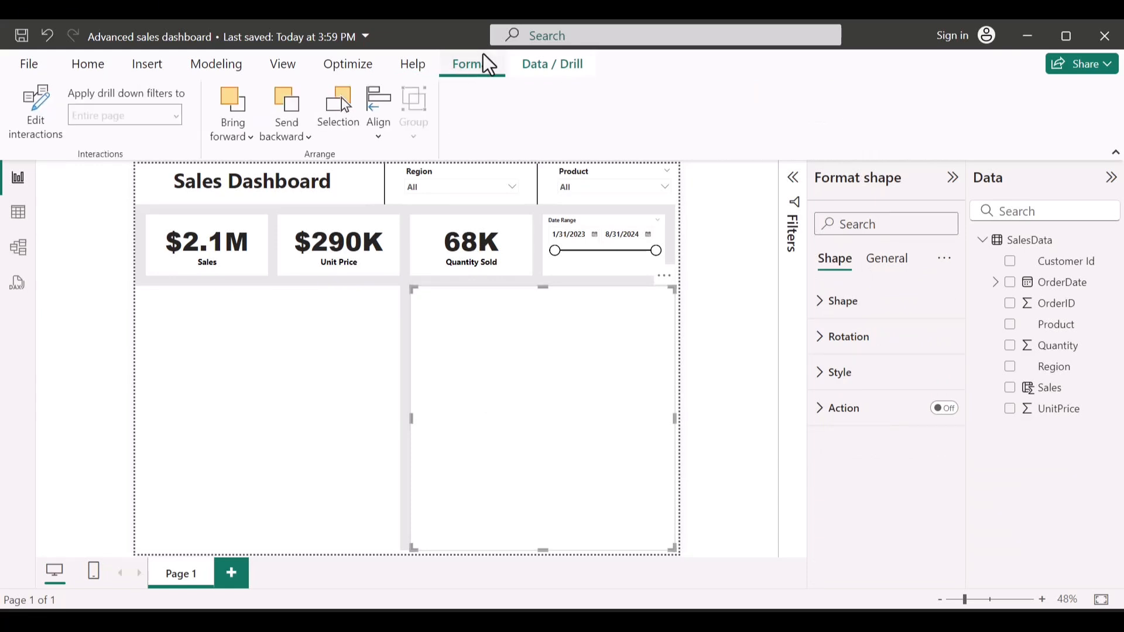
left_click(297, 136)
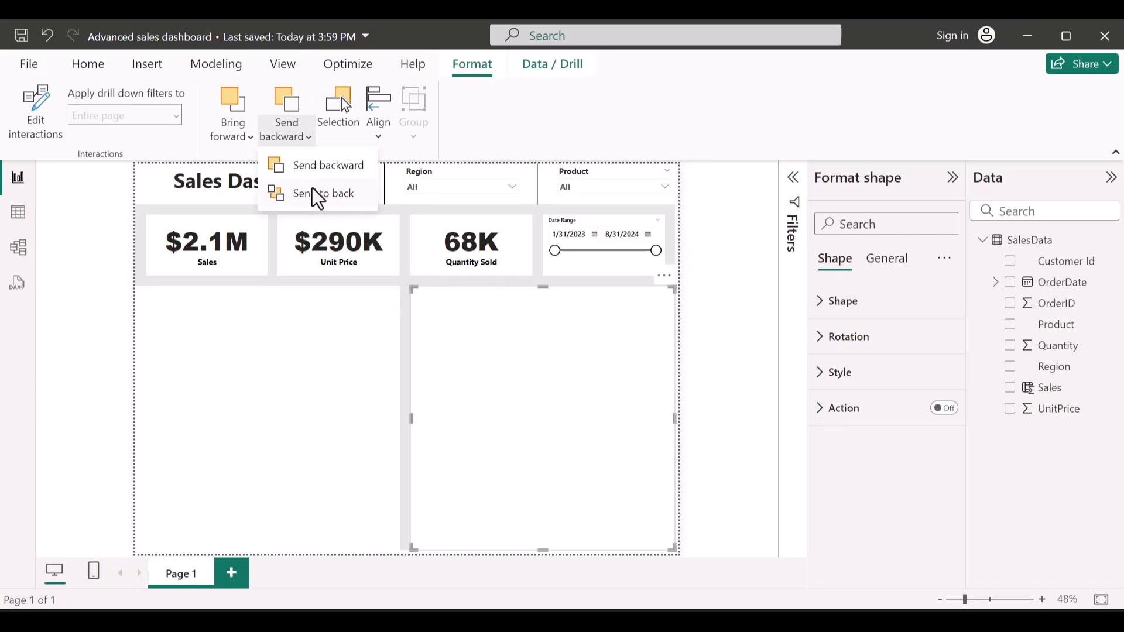
left_click(307, 168)
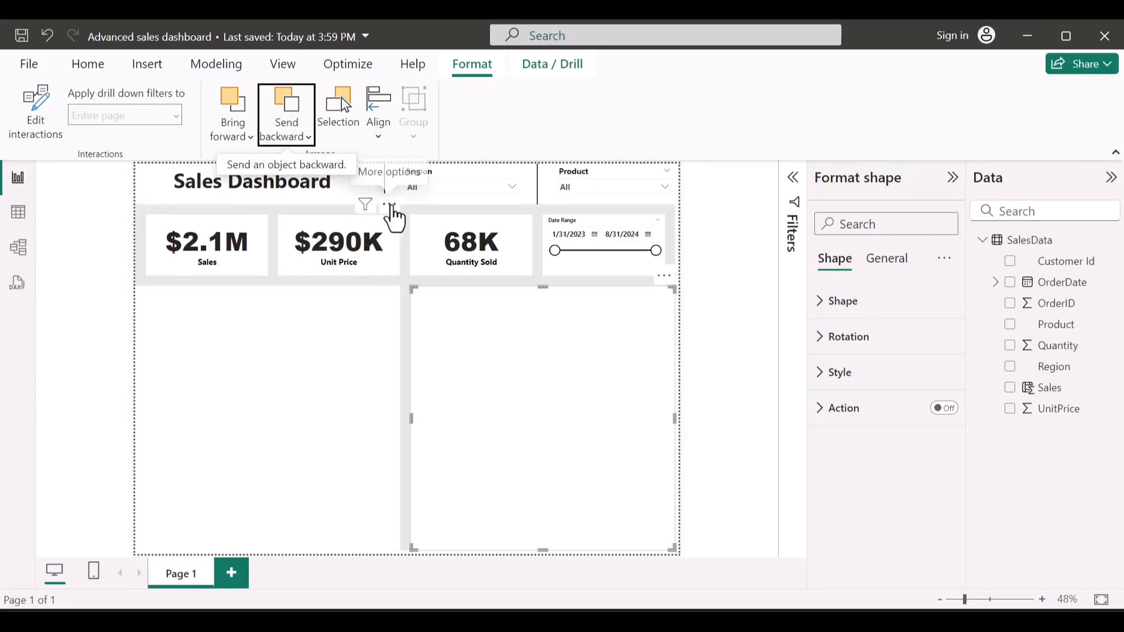
Send the large grey background shape to the back again and deselect it
left_click(409, 220)
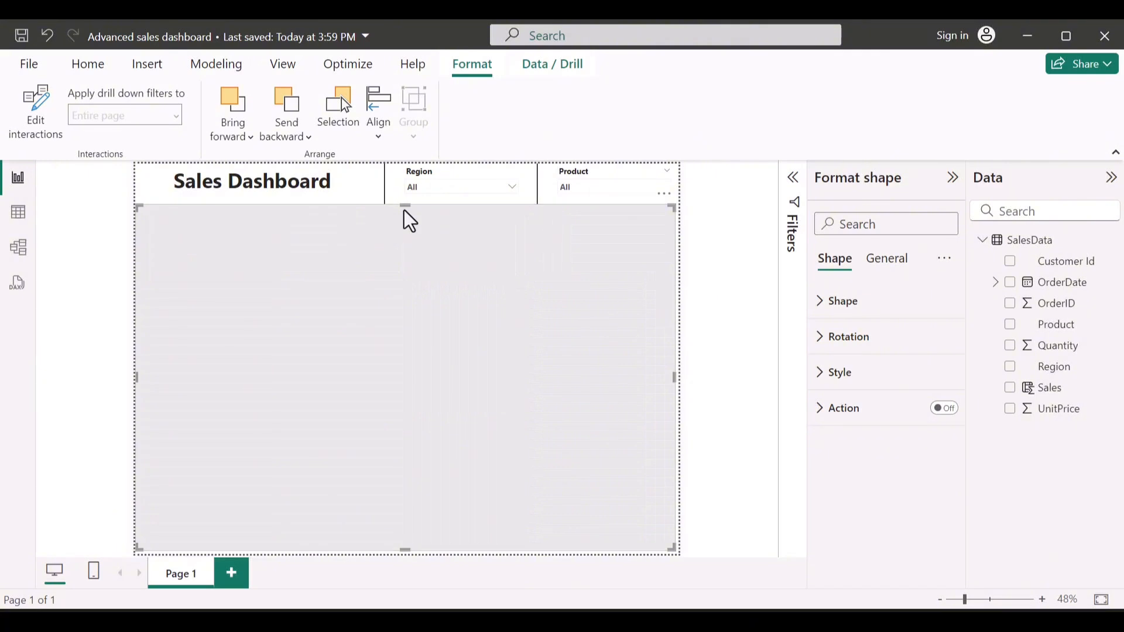
left_click(310, 126)
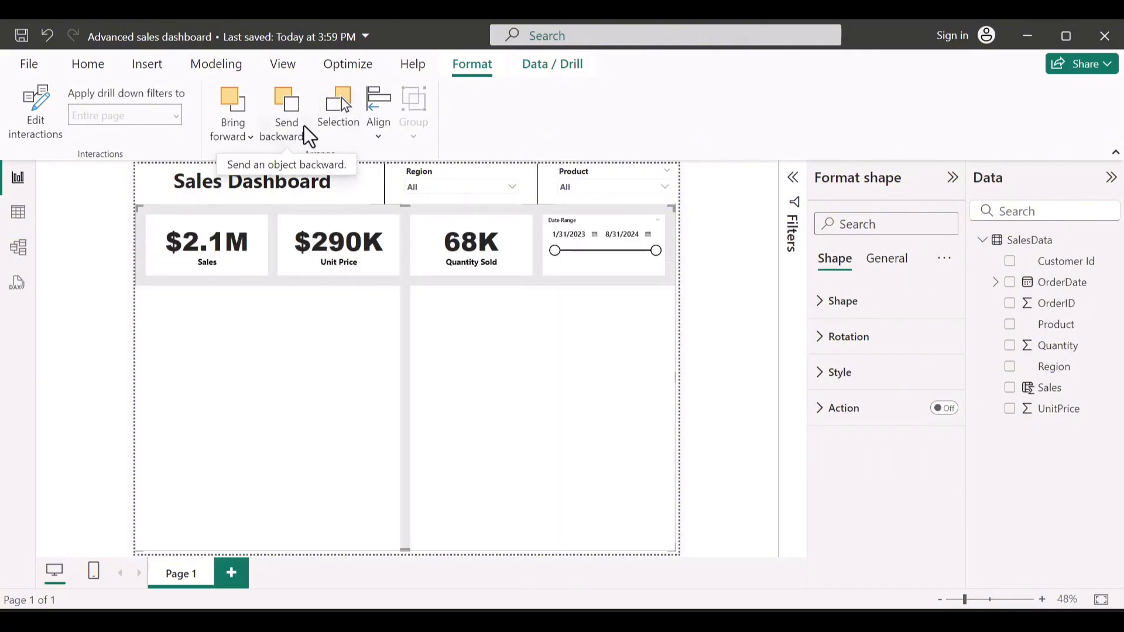
left_click(304, 125)
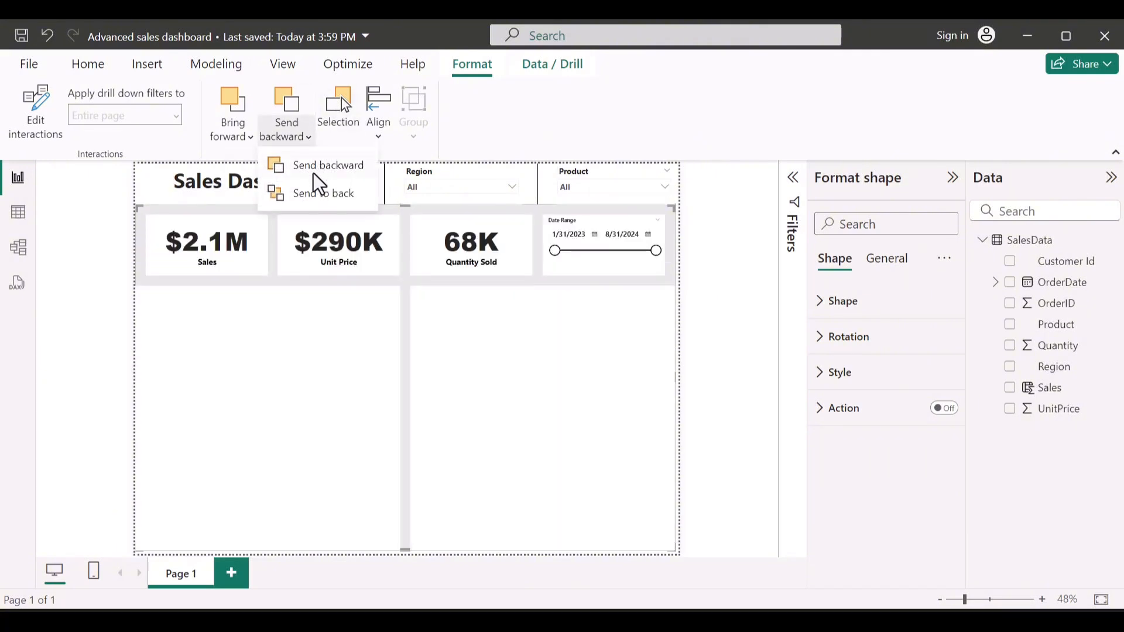
left_click(314, 188)
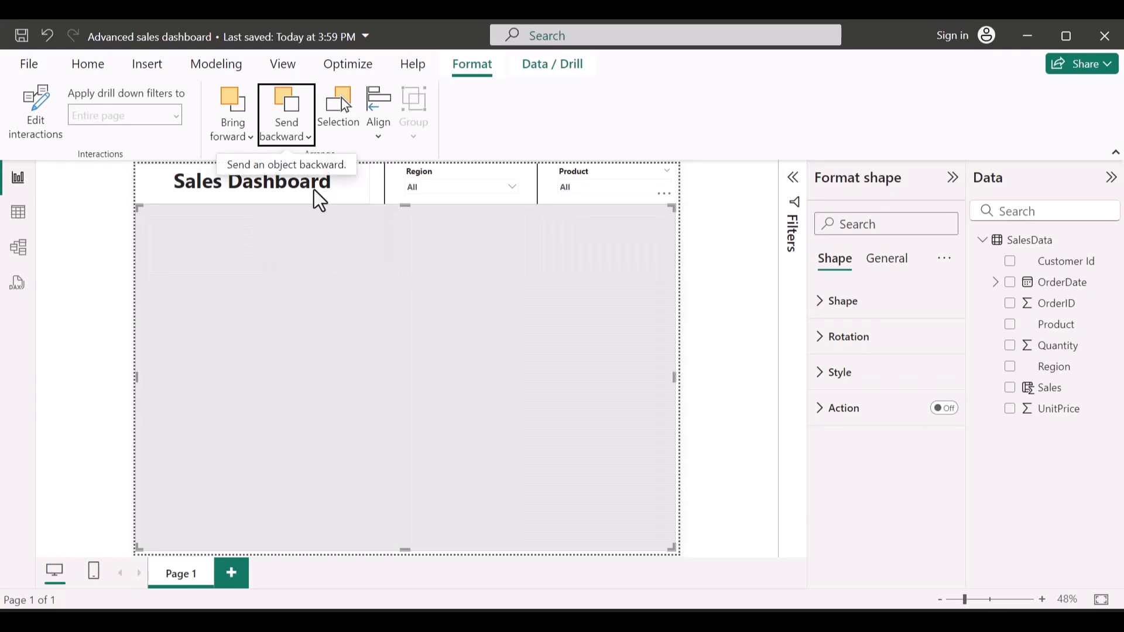
left_click(377, 173)
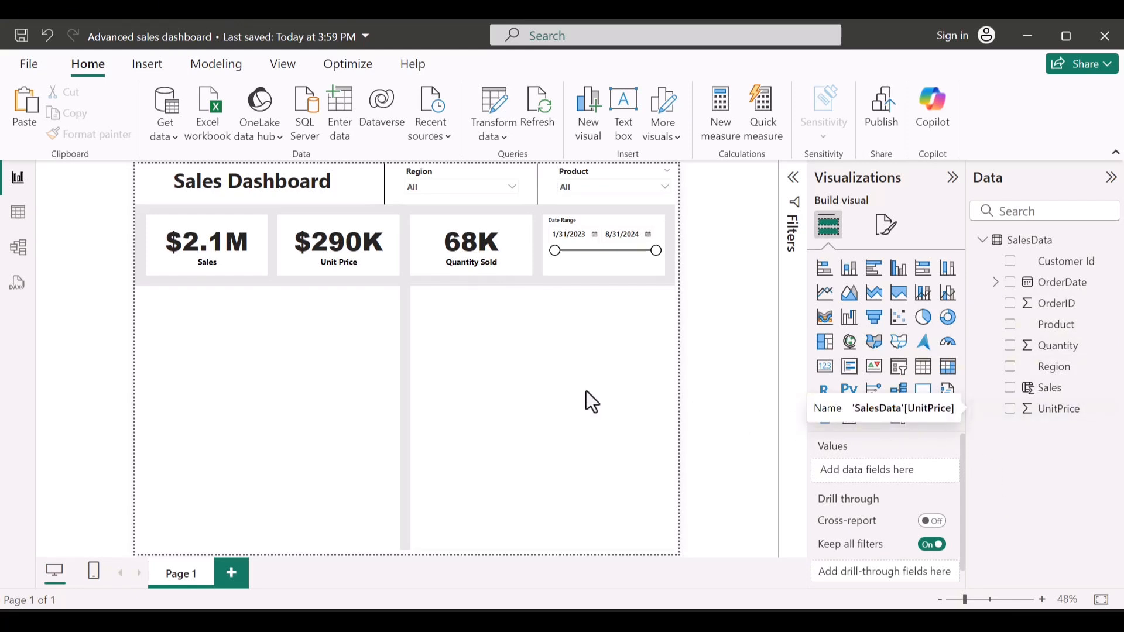
Set the Sales card's background color to black (#000000)
left_click(254, 261)
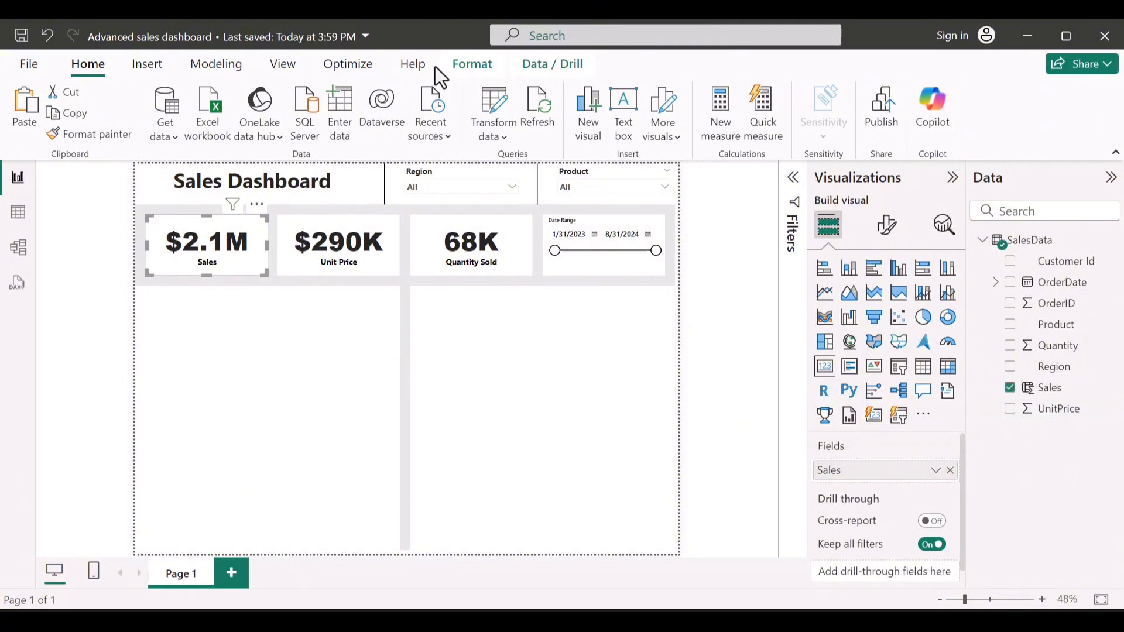
left_click(889, 223)
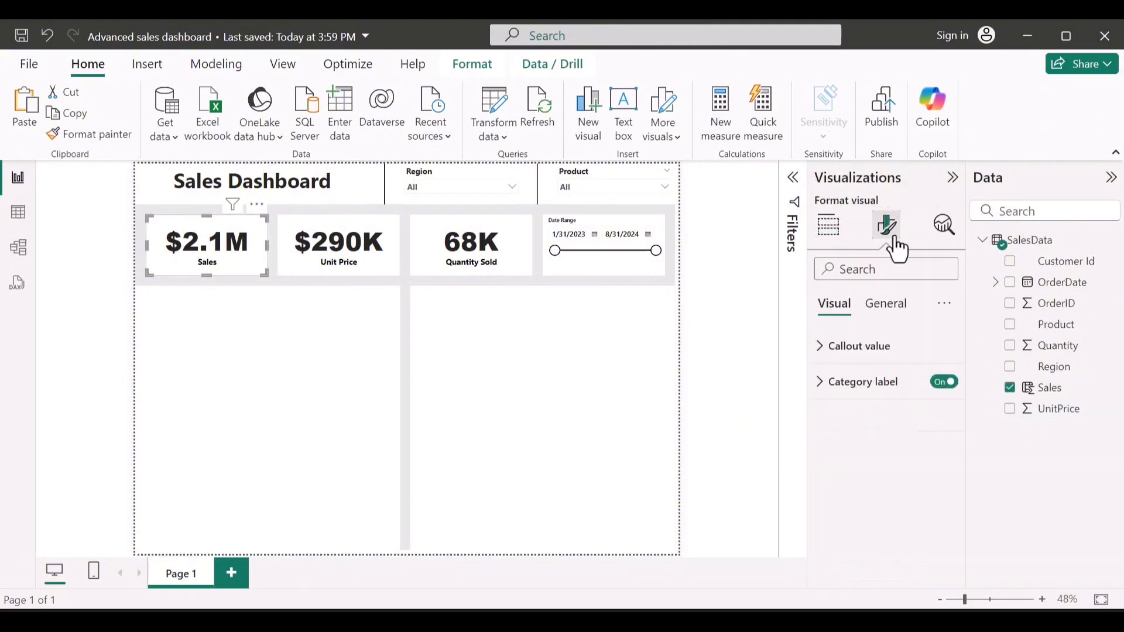
left_click(885, 311)
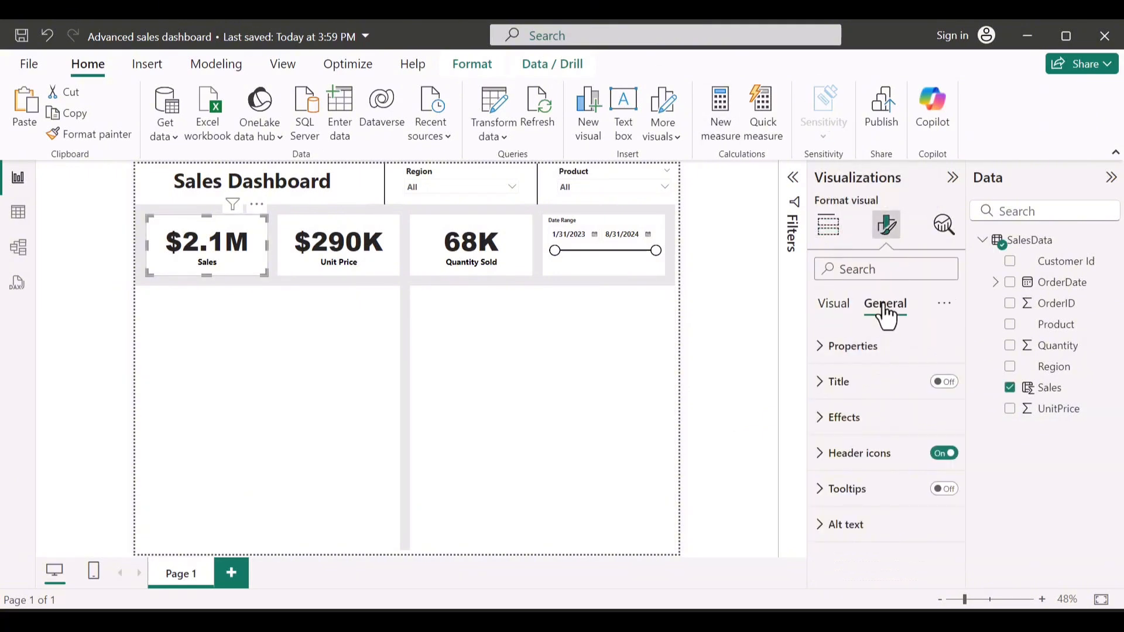
left_click(872, 414)
scroll(874, 415, "down", 3)
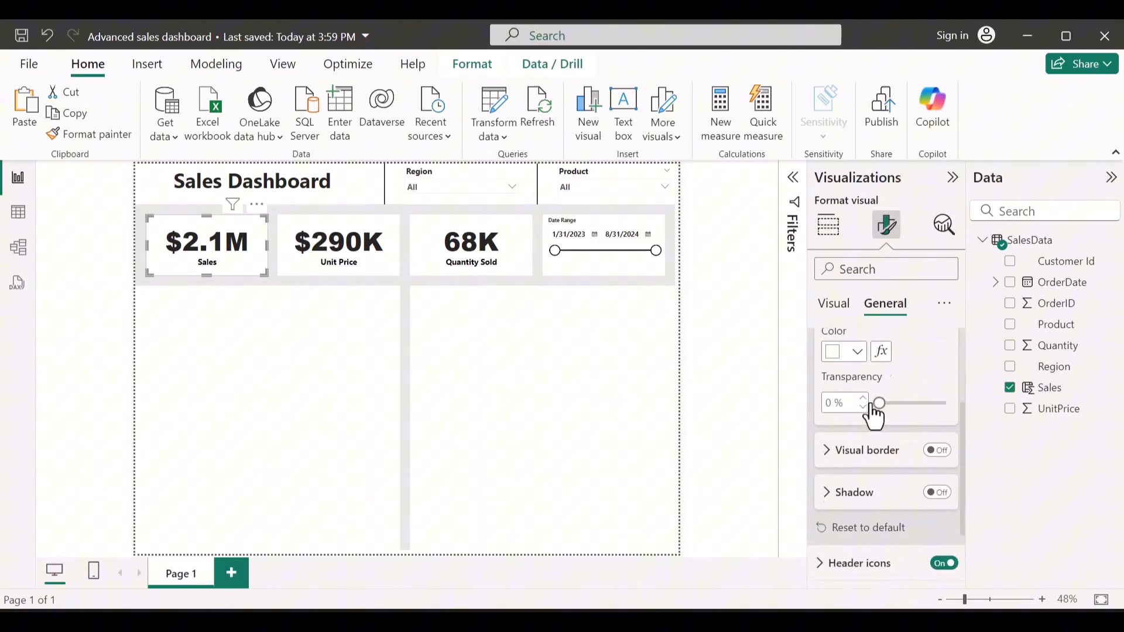
left_click(856, 345)
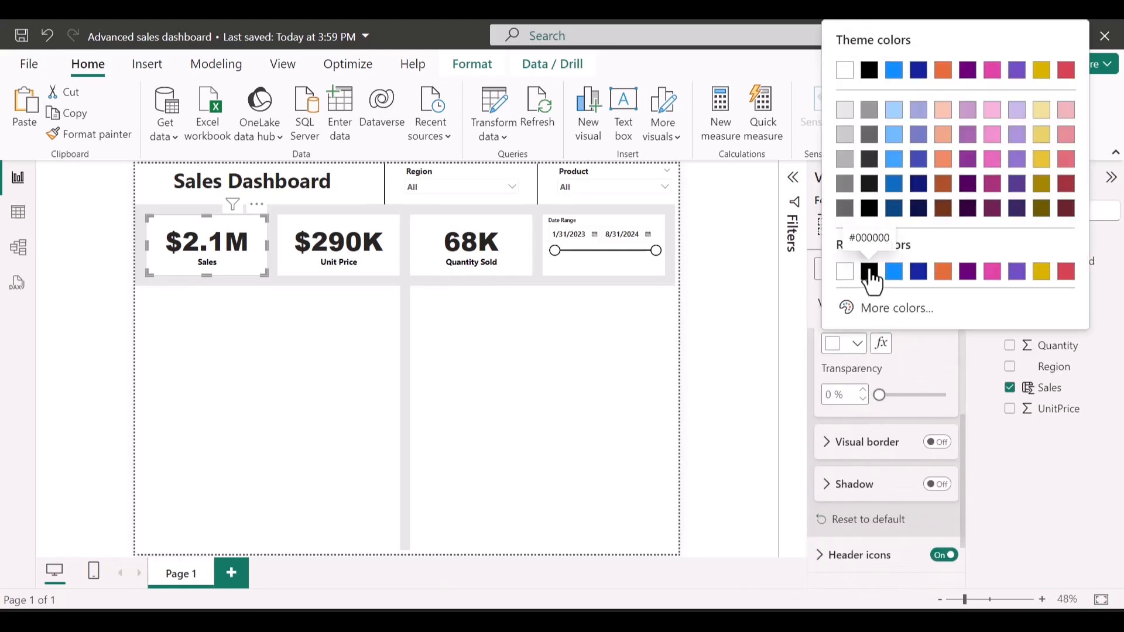
left_click(871, 276)
scroll(872, 339, "up", 5)
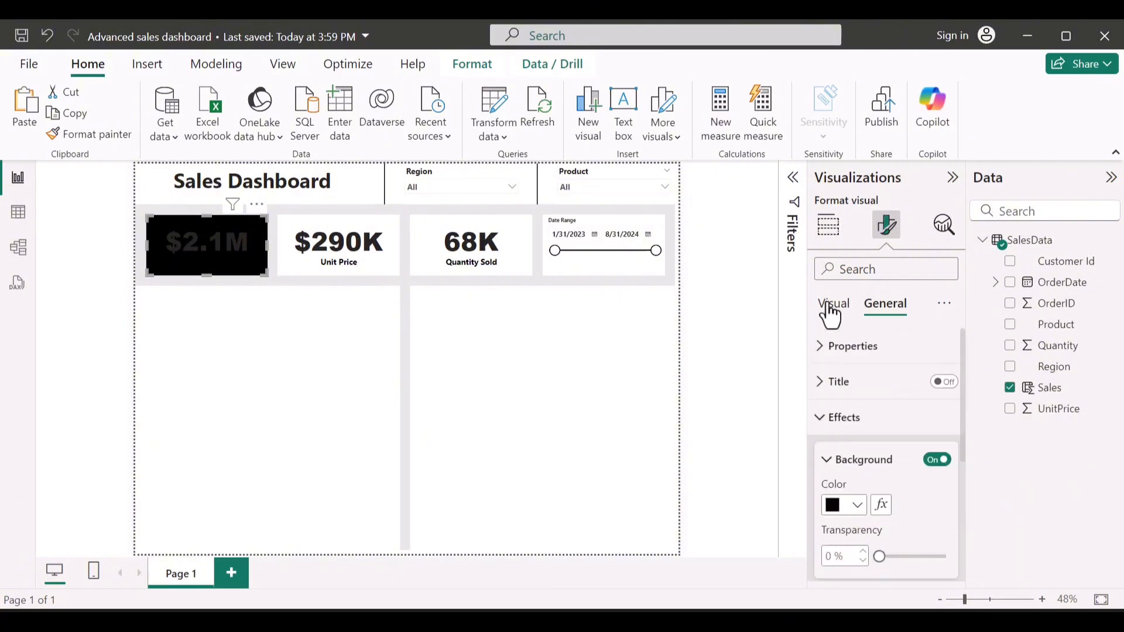
Set the Sales card's callout value color to white (#FFFFFF)
left_click(832, 304)
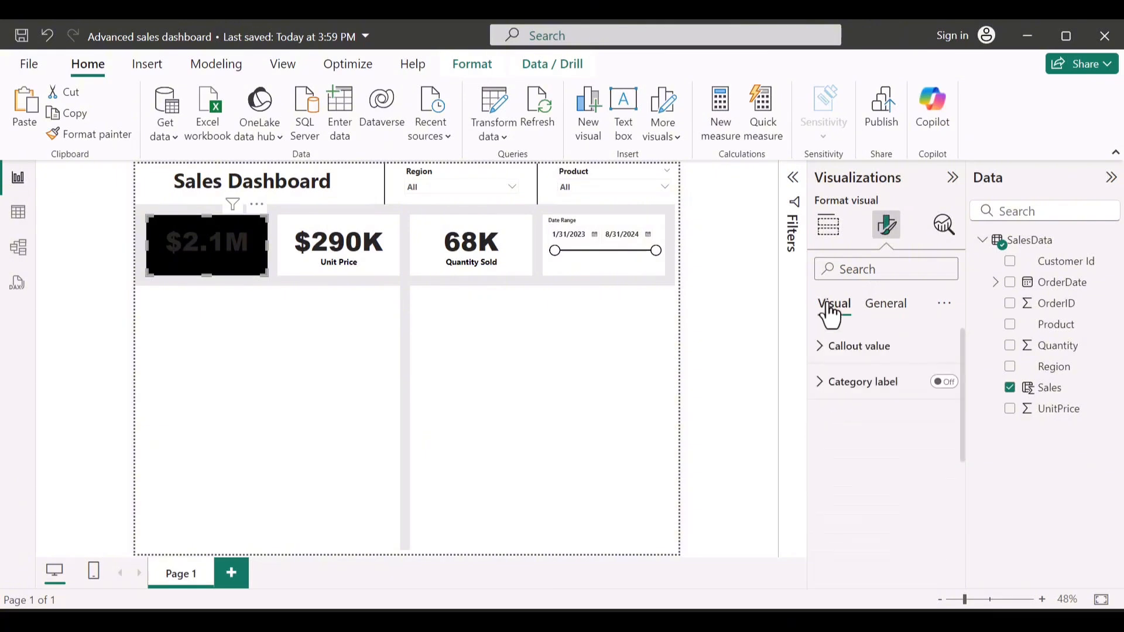
left_click(834, 358)
scroll(858, 425, "down", 2)
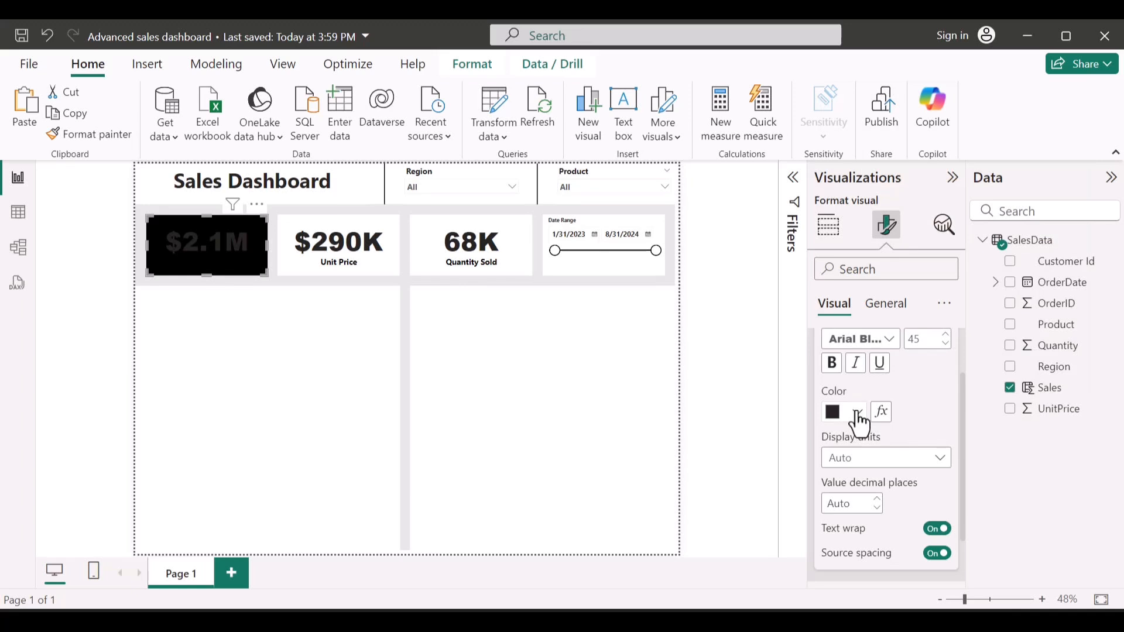
left_click(858, 413)
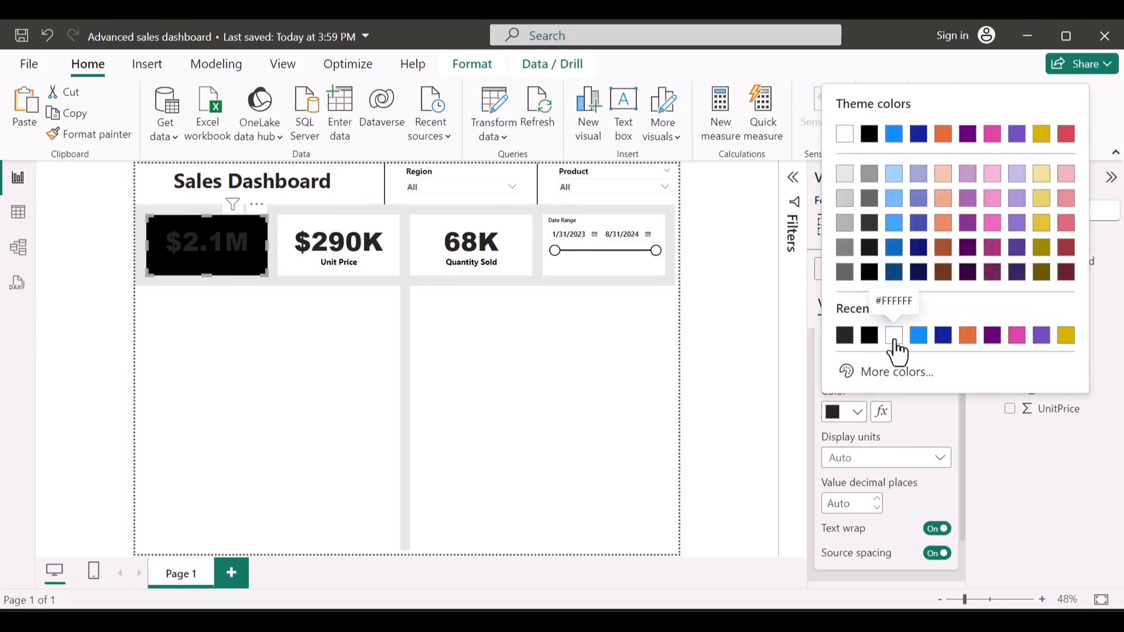
left_click(895, 336)
scroll(908, 370, "up", 2)
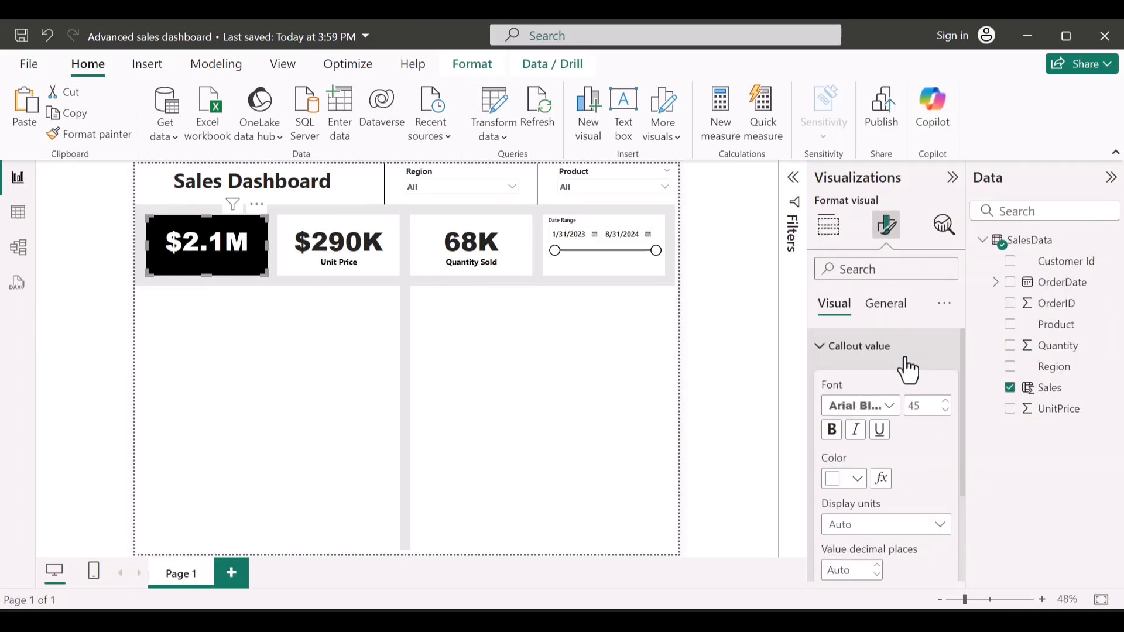
Set the Sales card's category label color to white
left_click(861, 353)
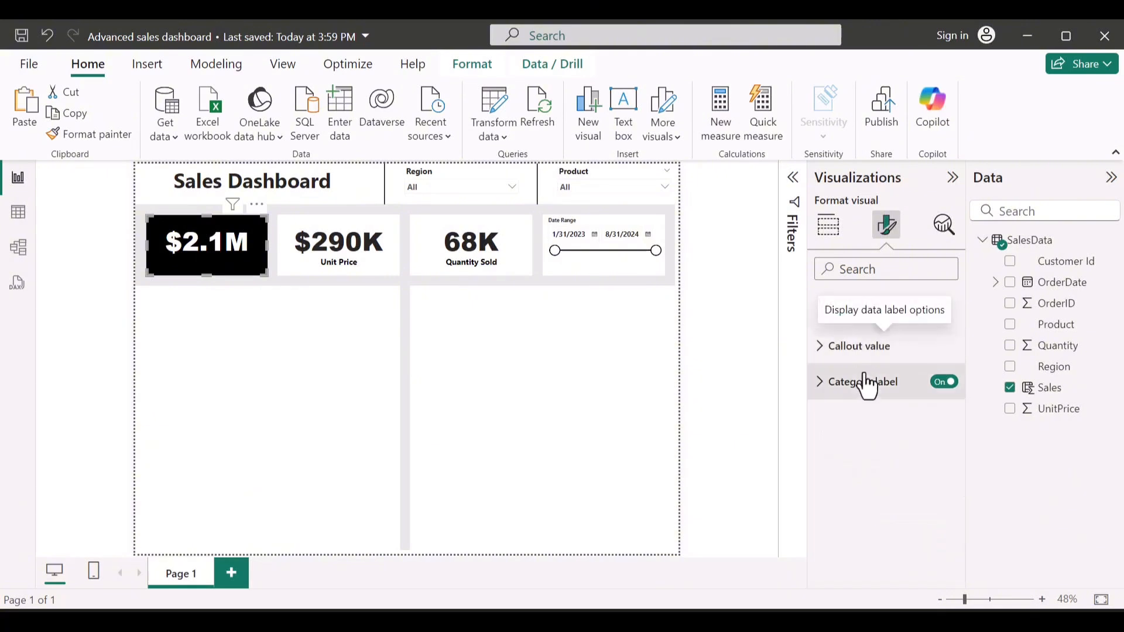
left_click(865, 383)
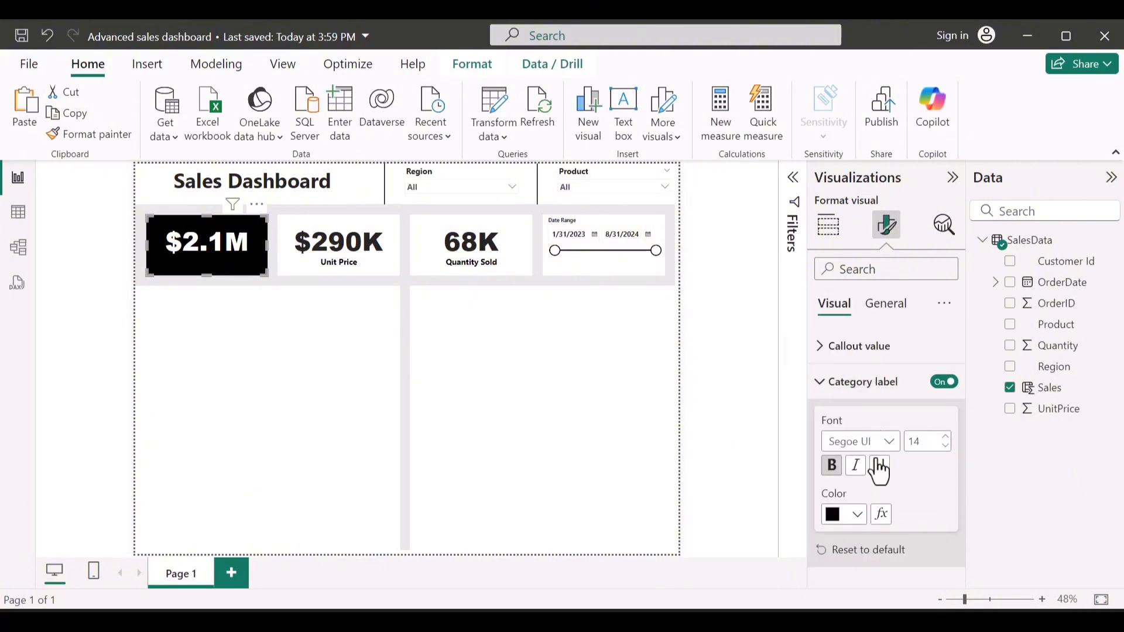
left_click(853, 523)
left_click(843, 440)
Set the Quantity Sold card's background color to the custom purple #744ECD
left_click(532, 261)
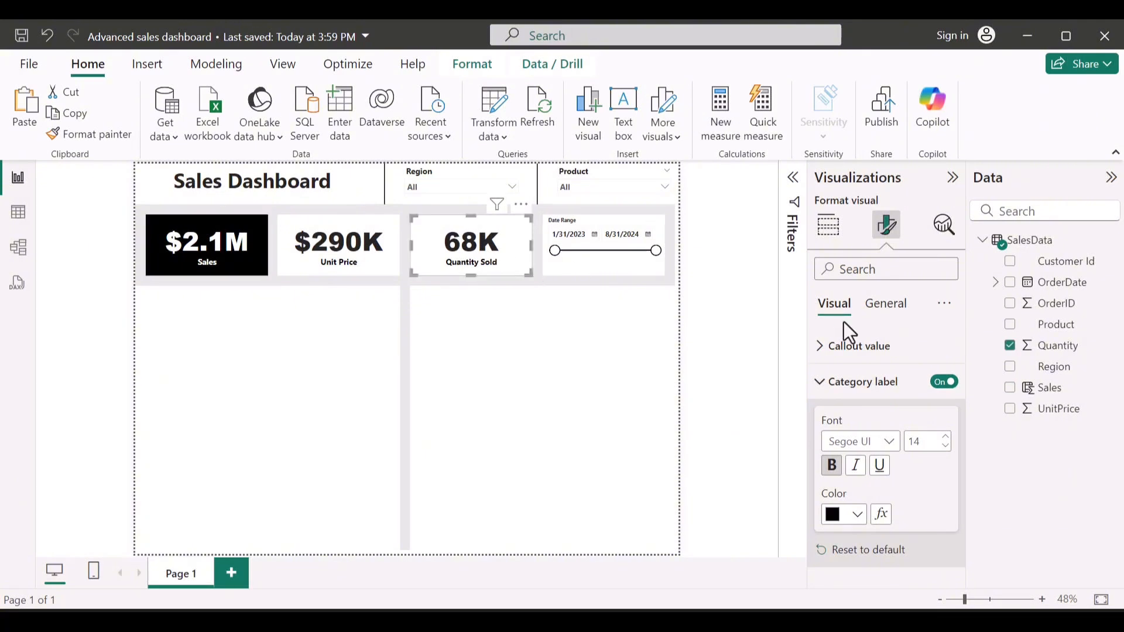
left_click(863, 383)
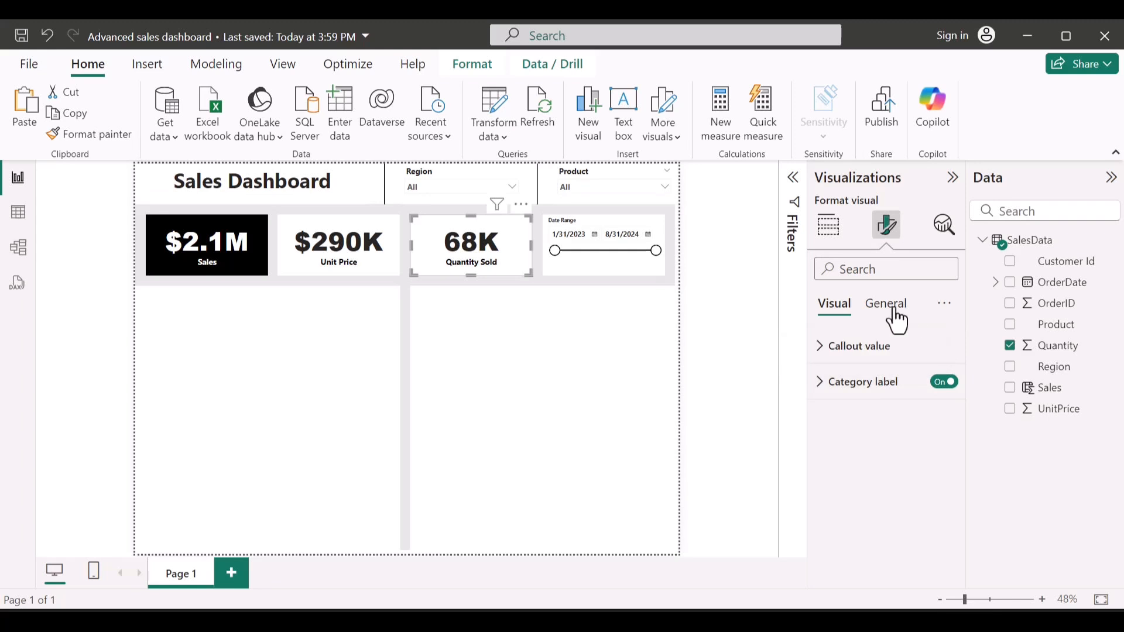
left_click(894, 305)
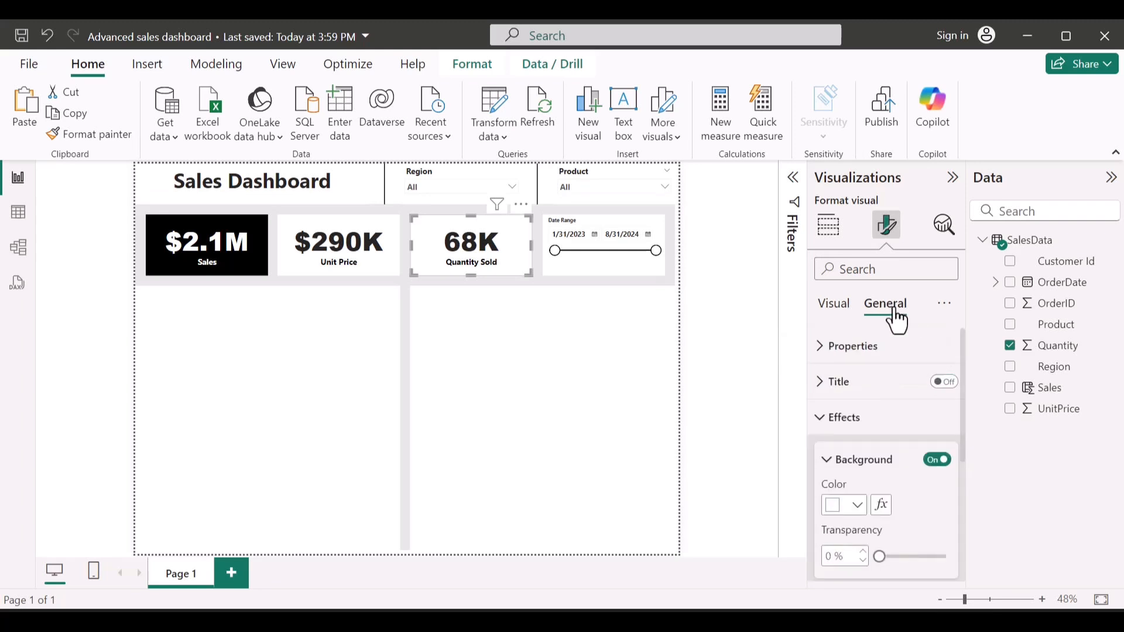
left_click(870, 419)
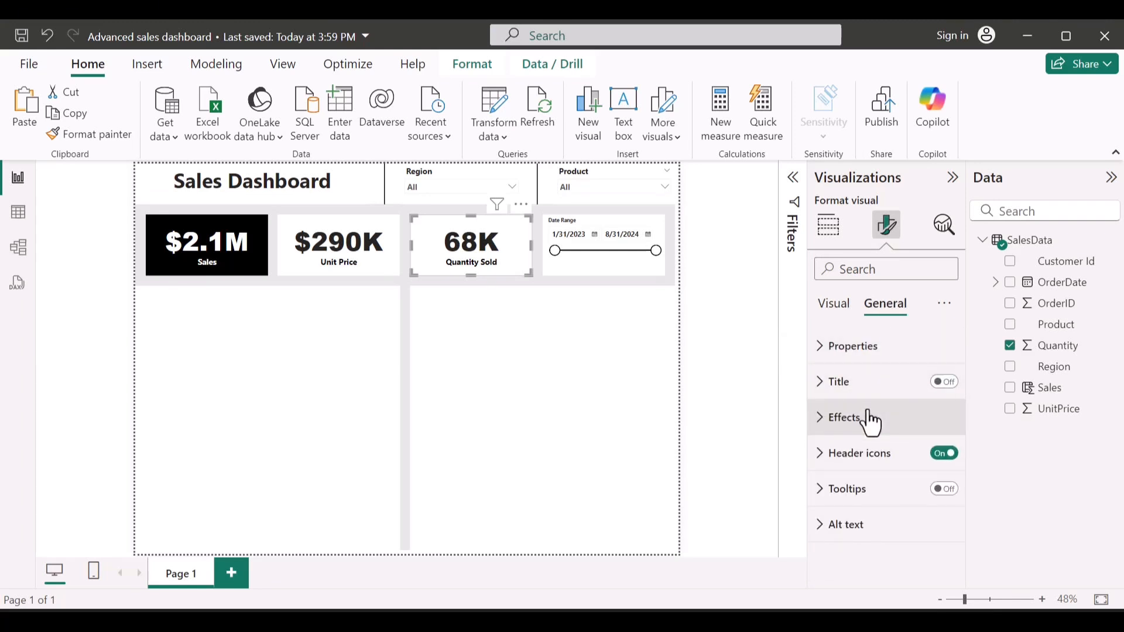
left_click(868, 420)
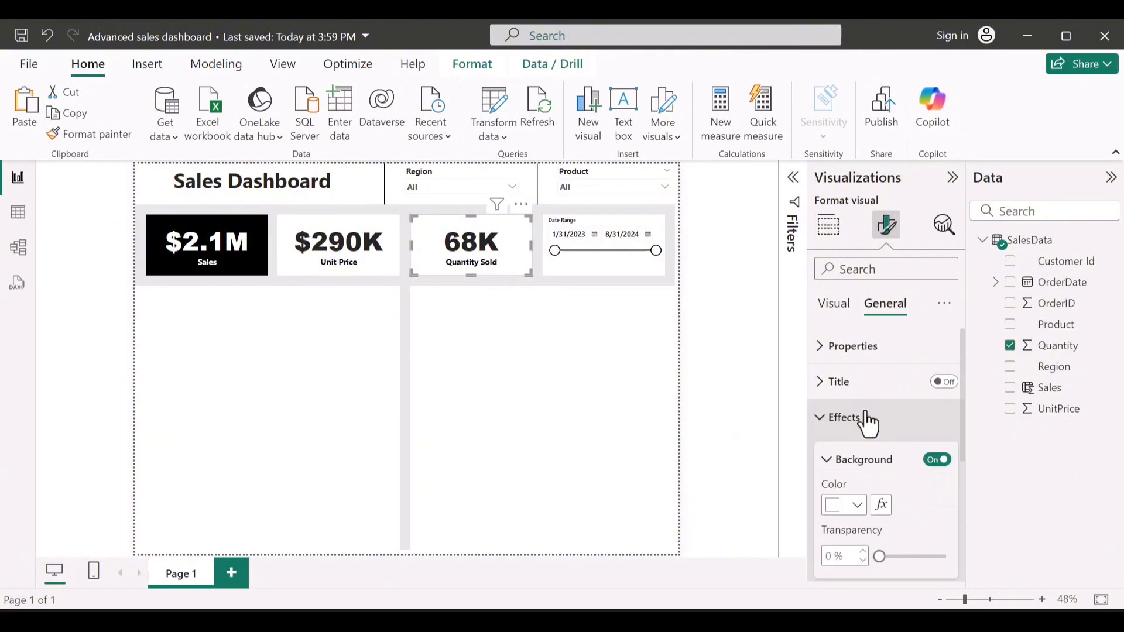
left_click(859, 512)
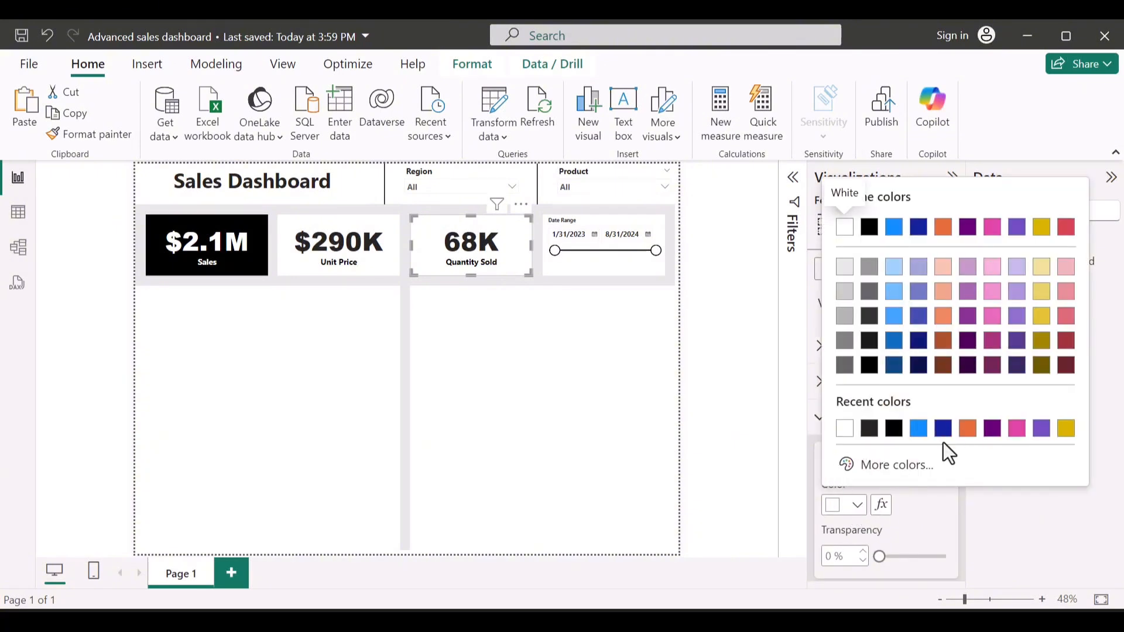
left_click(935, 527)
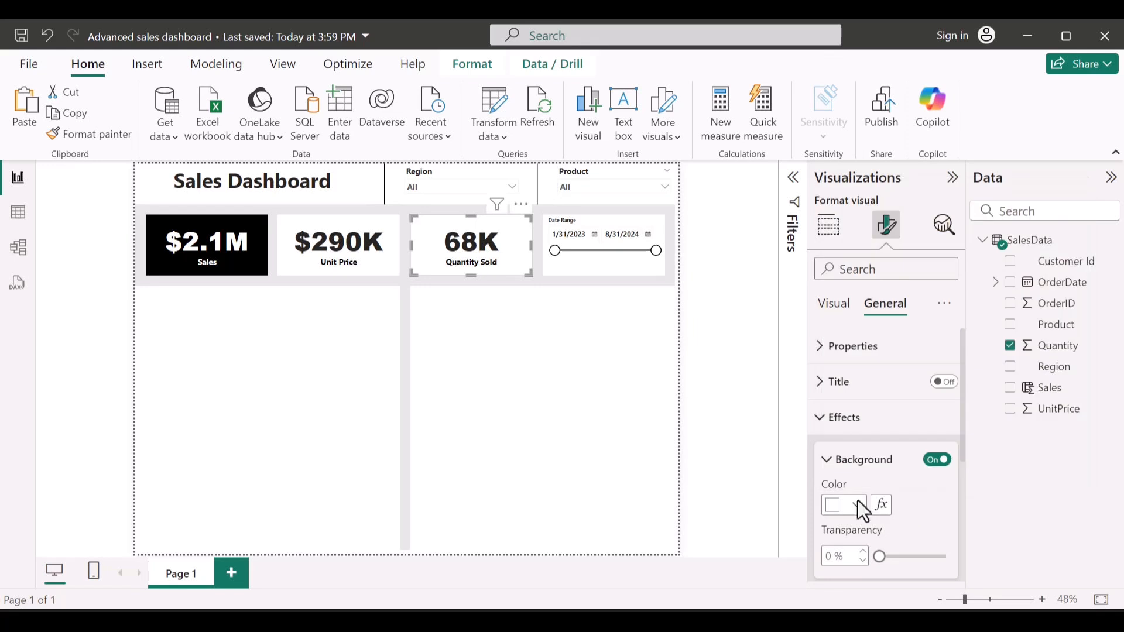
left_click(857, 507)
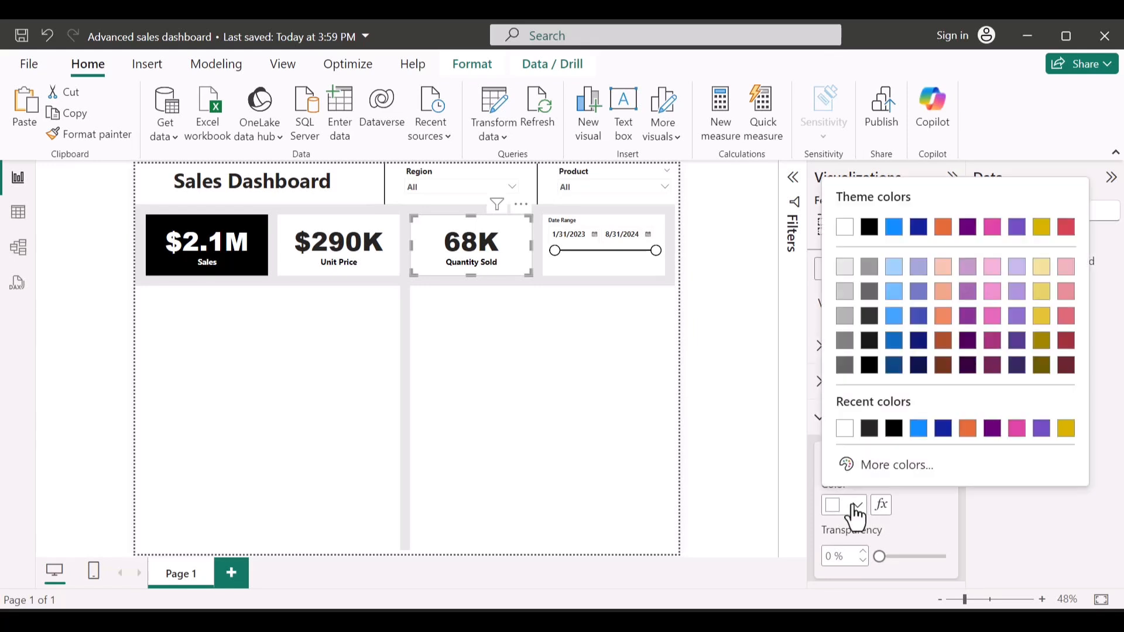
left_click(877, 468)
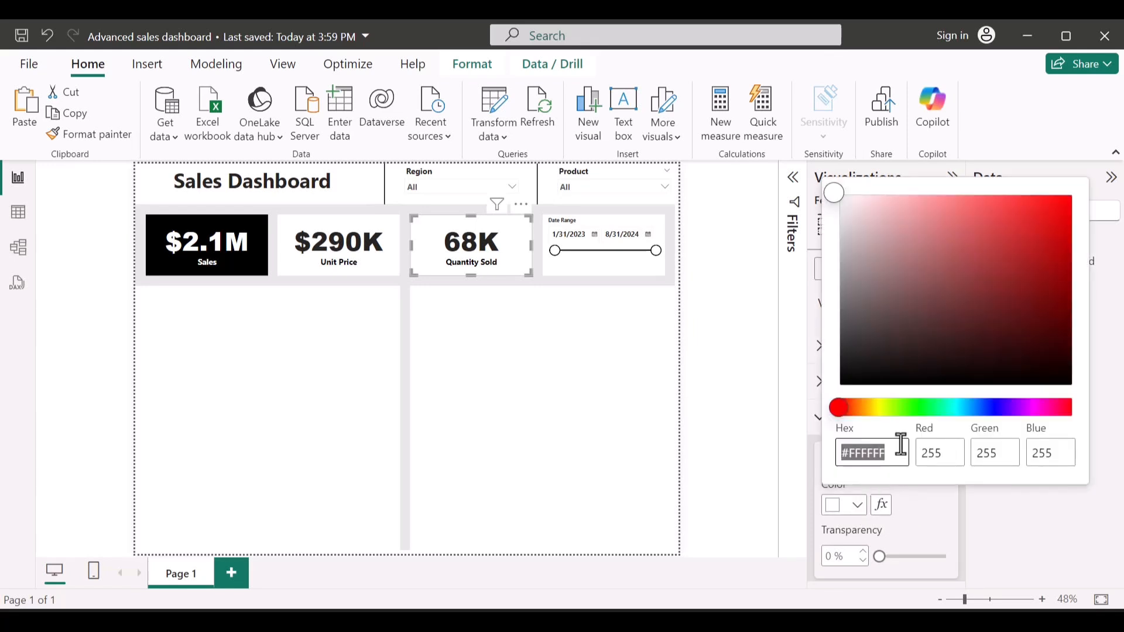
left_click(893, 453)
key("BackSpace")
key("BackSpace")
key("BackSpace")
key("BackSpace")
key("BackSpace")
key("BackSpace")
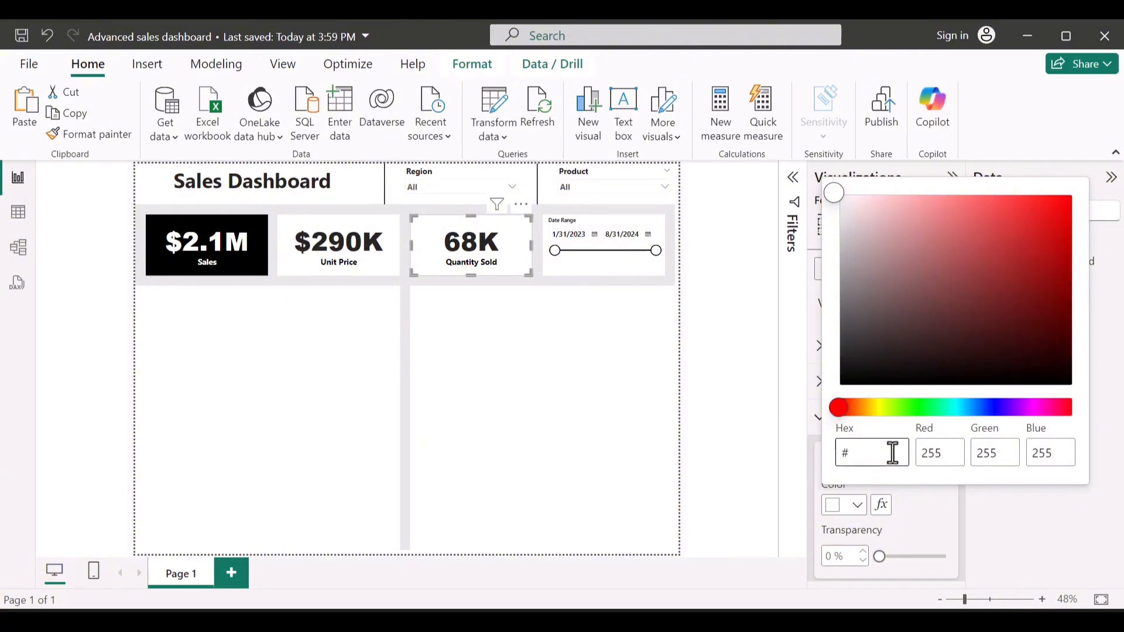
type("744ecd")
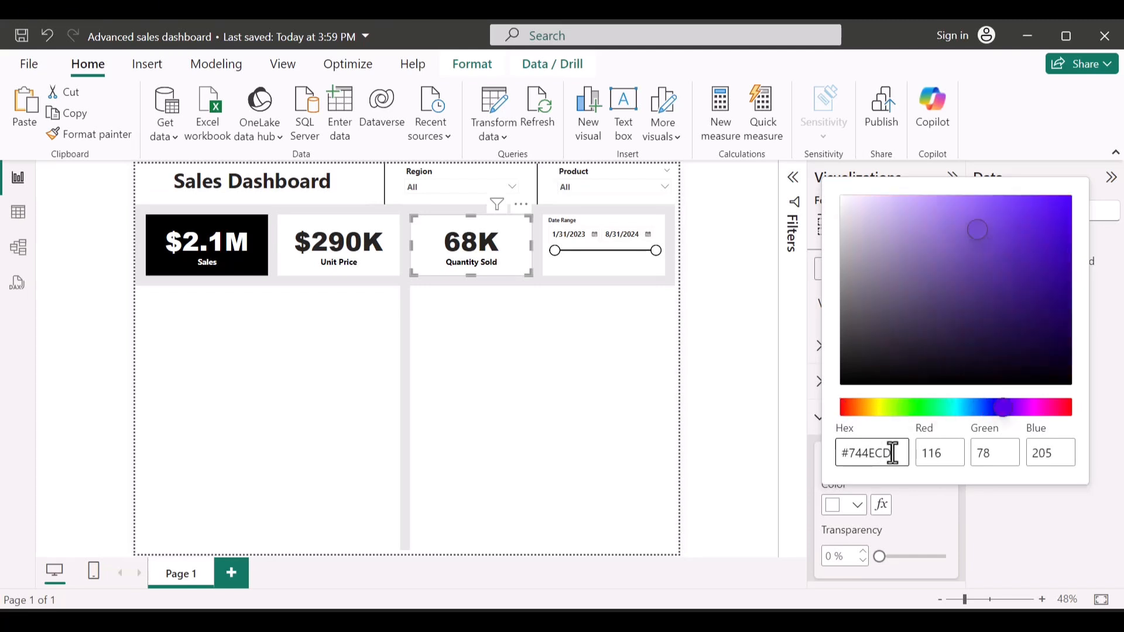
left_click(914, 511)
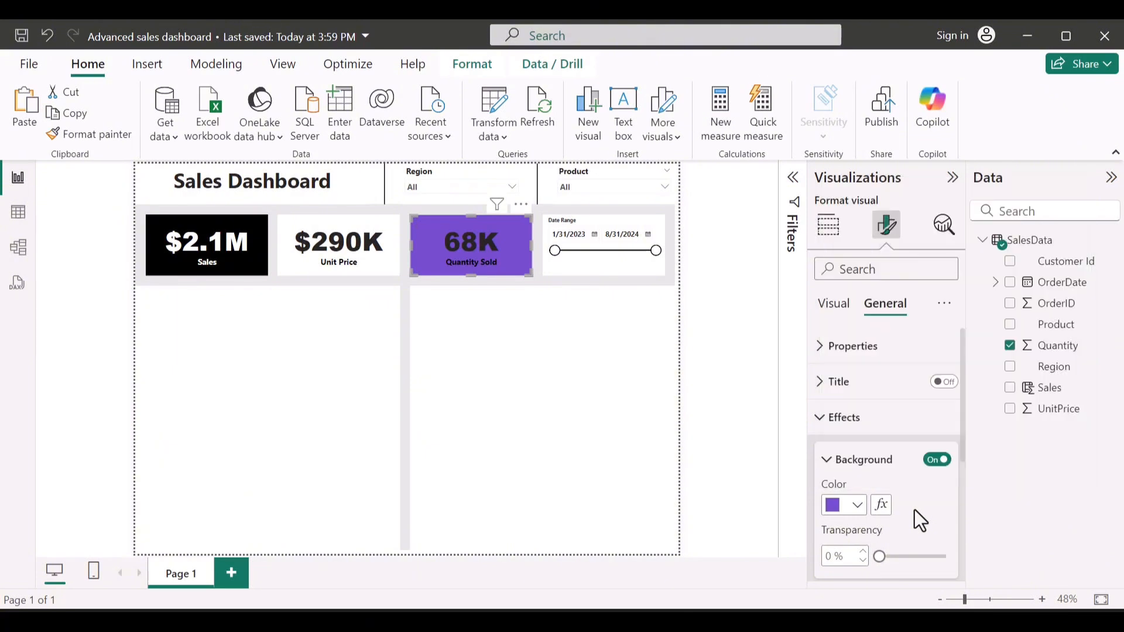
Set the Quantity Sold card's category label color to white
scroll(914, 509, "down", 2)
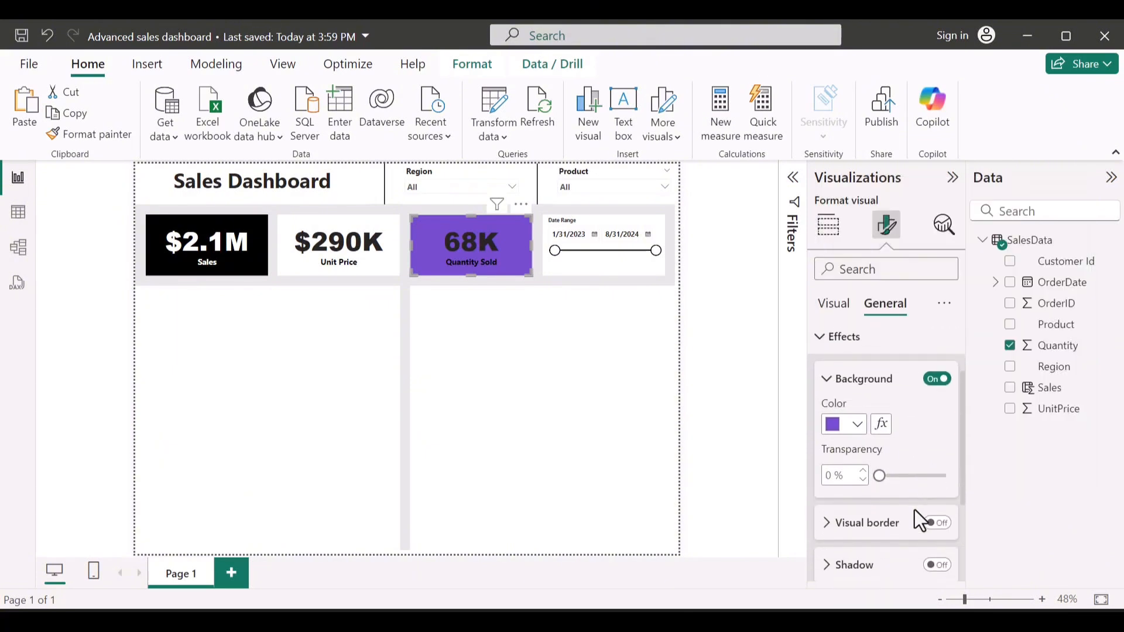
left_click(837, 305)
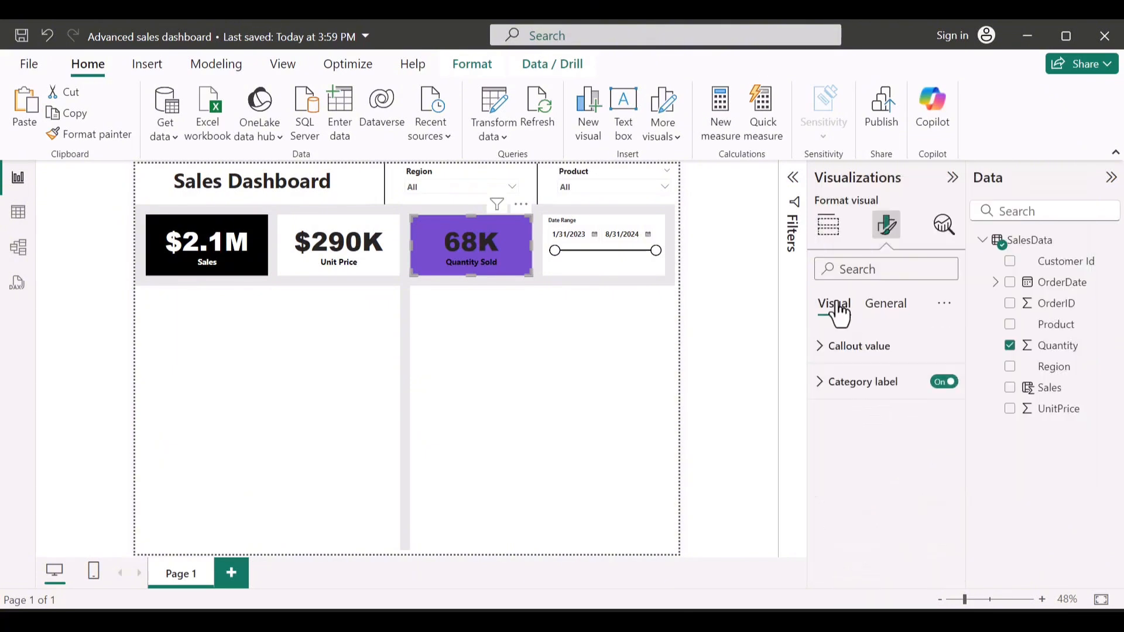
left_click(824, 385)
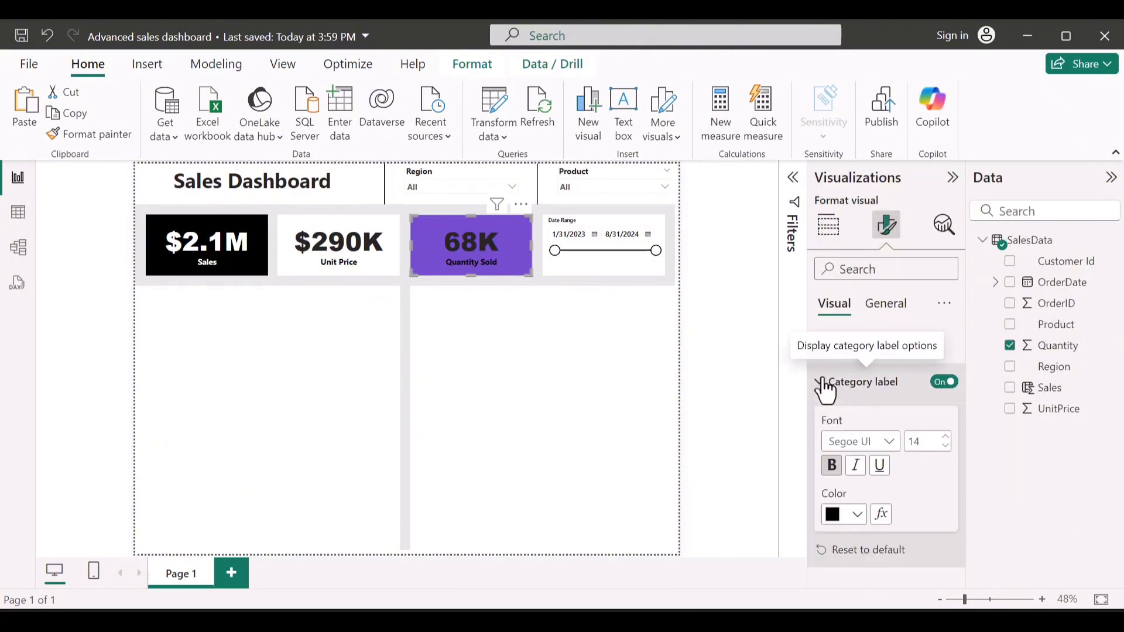
left_click(852, 523)
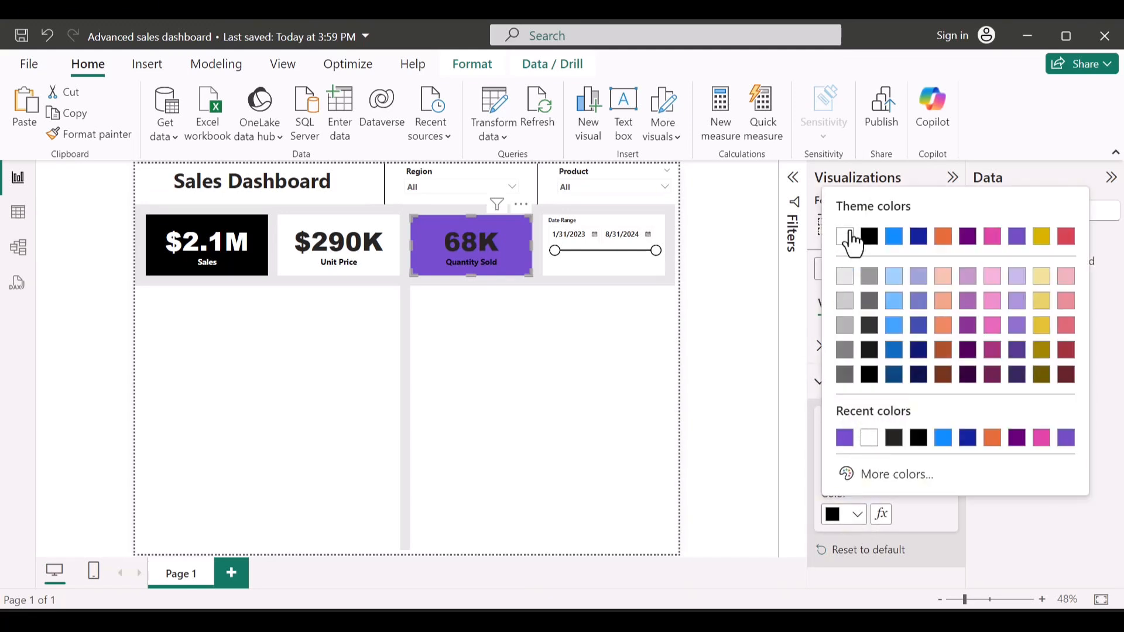
left_click(872, 436)
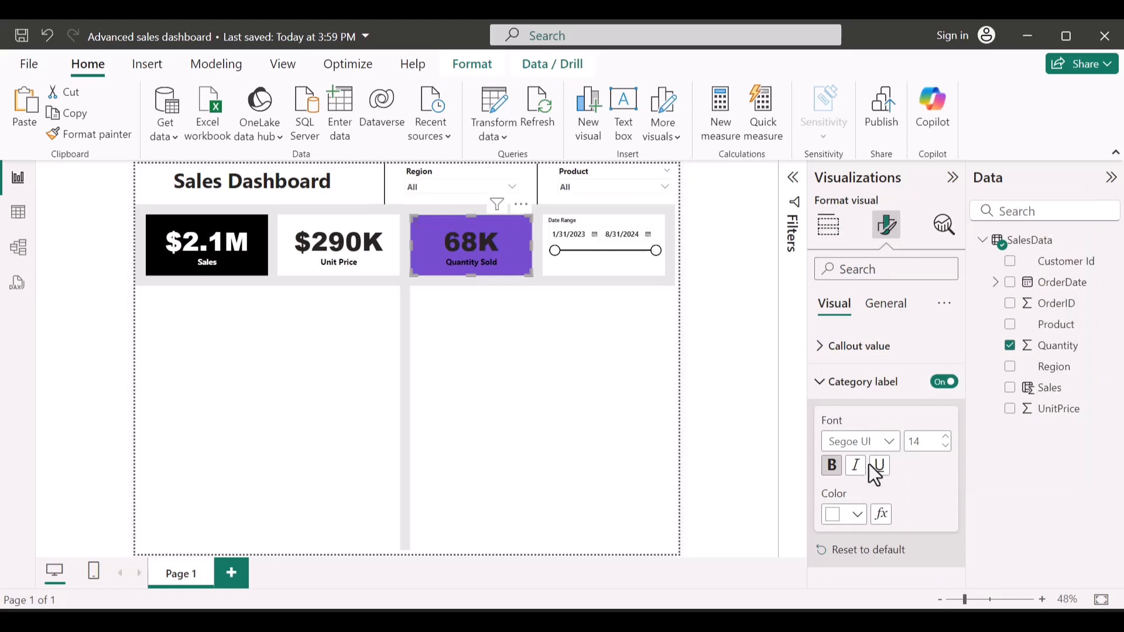
Set the Quantity Sold card's callout value color to white
left_click(828, 386)
left_click(831, 358)
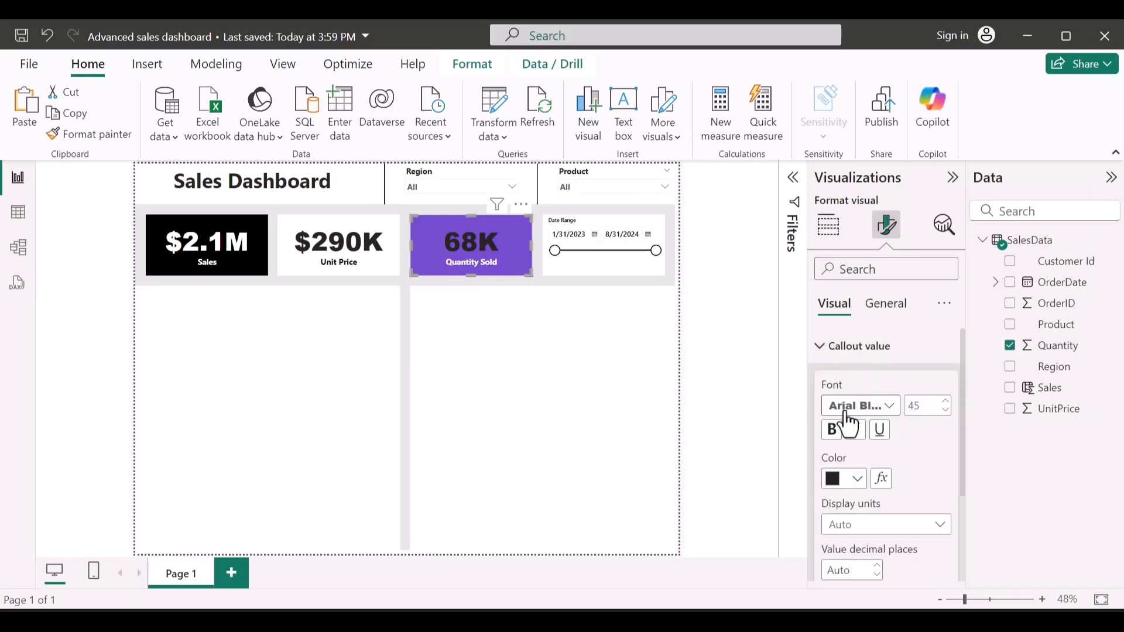
left_click(850, 485)
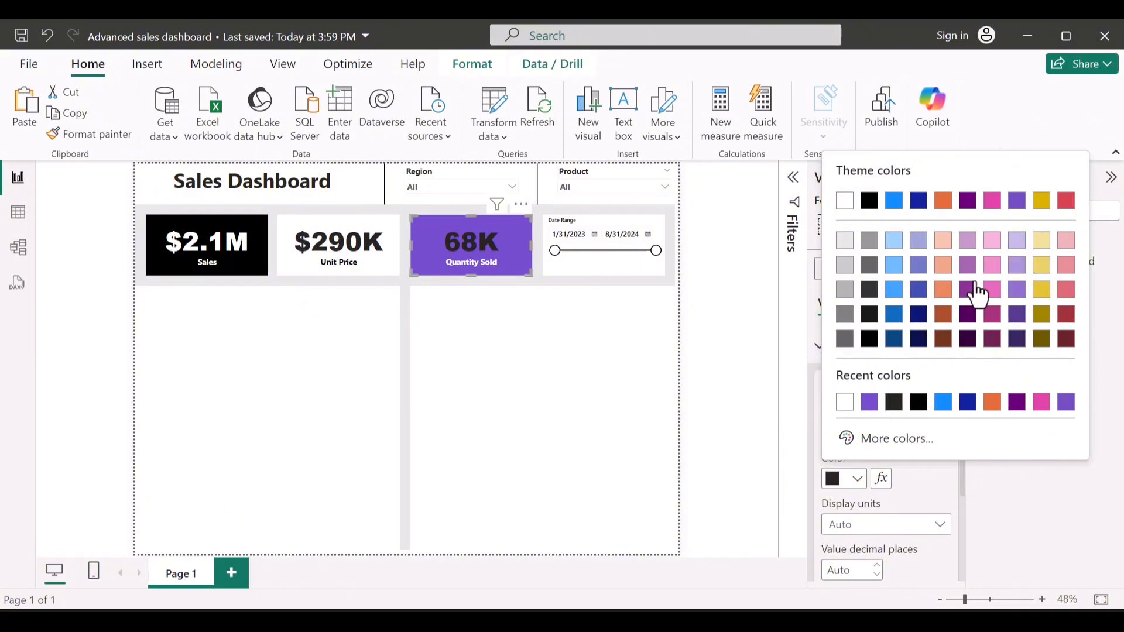
left_click(844, 403)
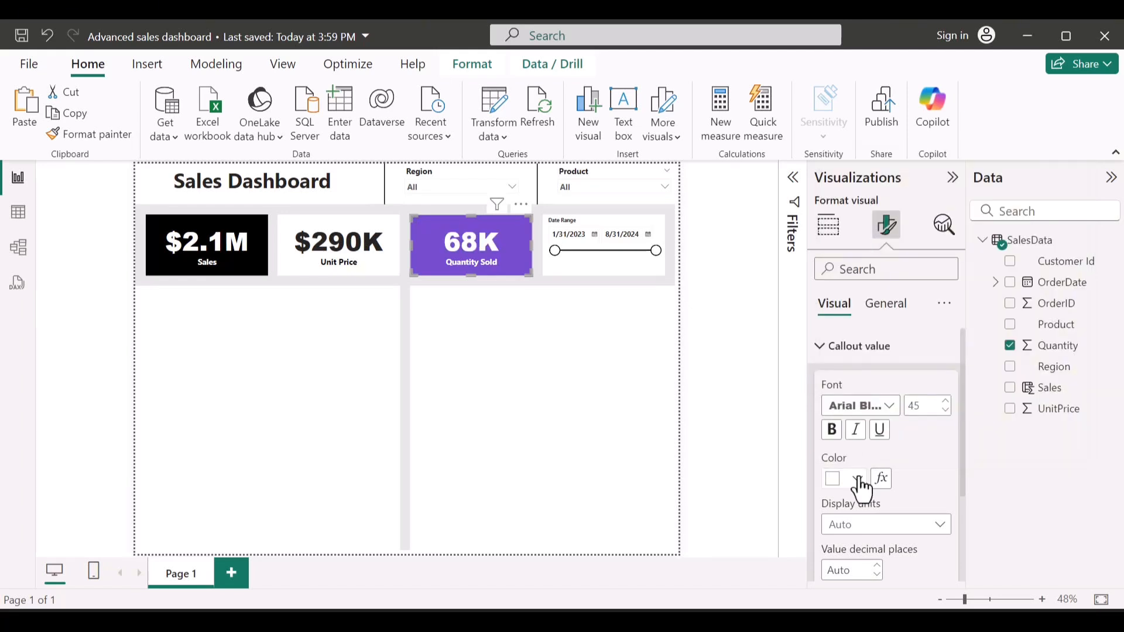
With no visual selected, create a clustered column chart of Sales by OrderDate on the report page
left_click(399, 286)
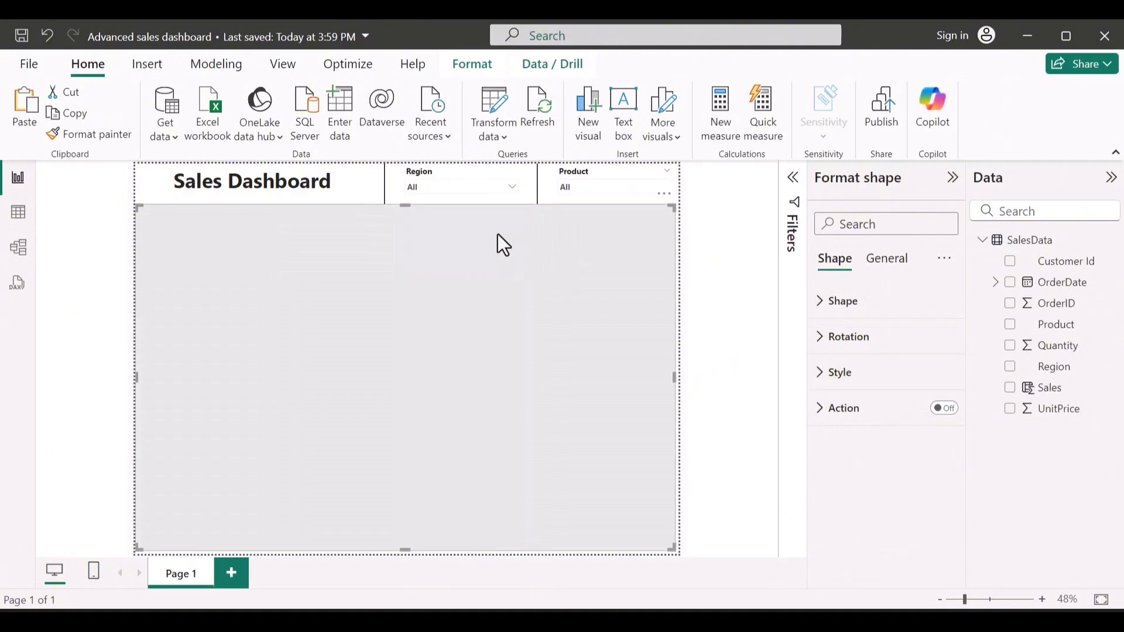
left_click(378, 186)
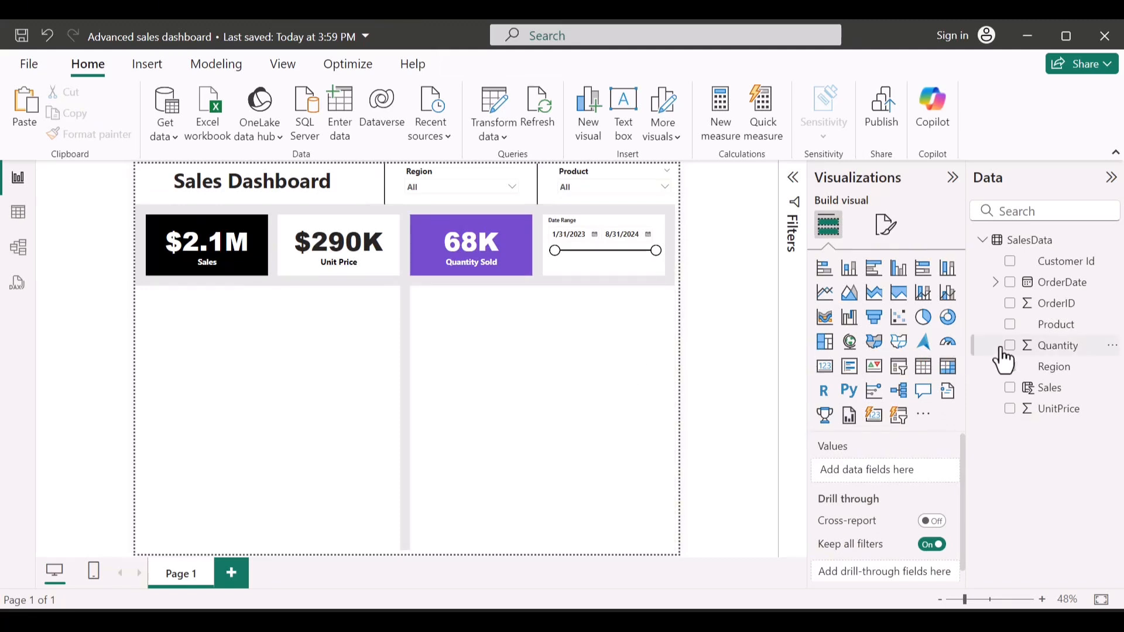
left_click(1010, 388)
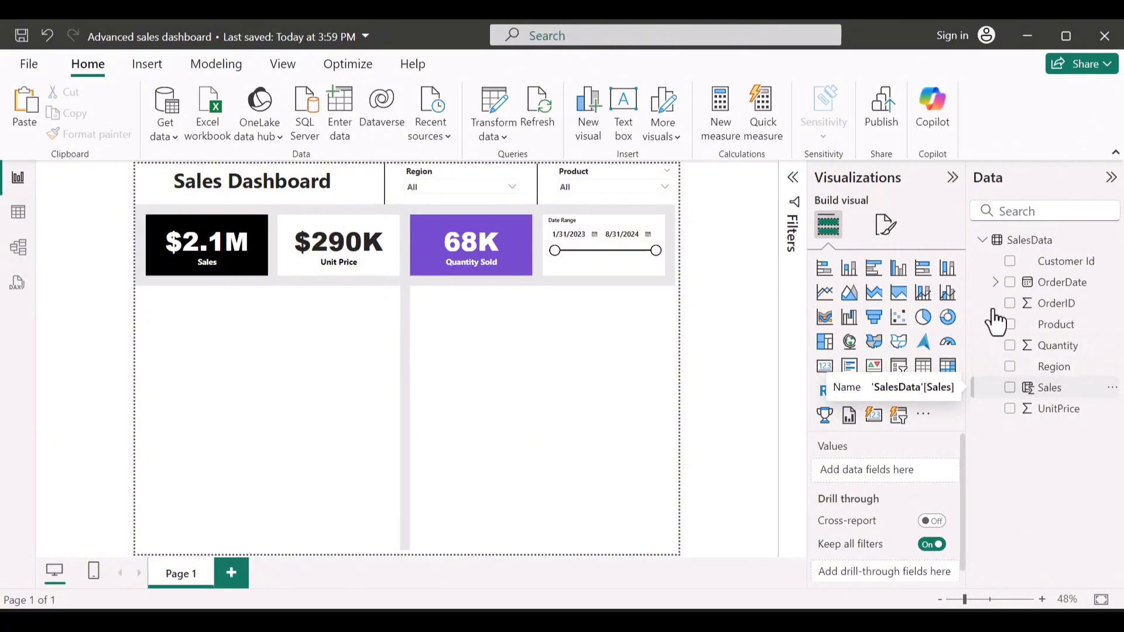
left_click(1009, 283)
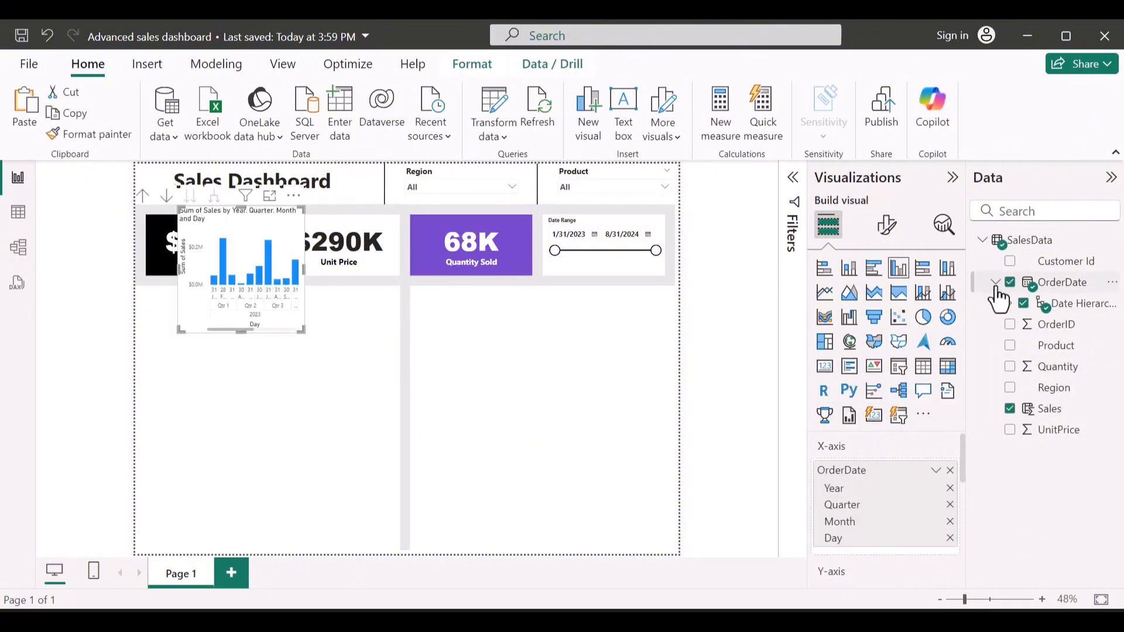
Remove Year, Quarter and Day from the chart's OrderDate hierarchy, keeping only Month on the X-axis
left_click(1010, 304)
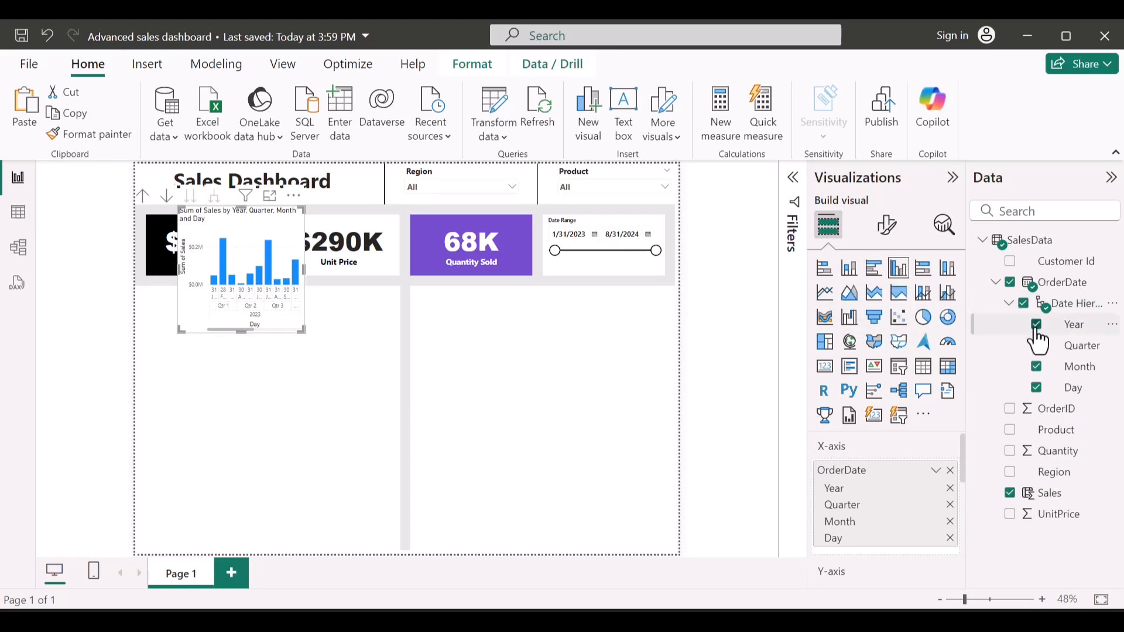
left_click(1036, 325)
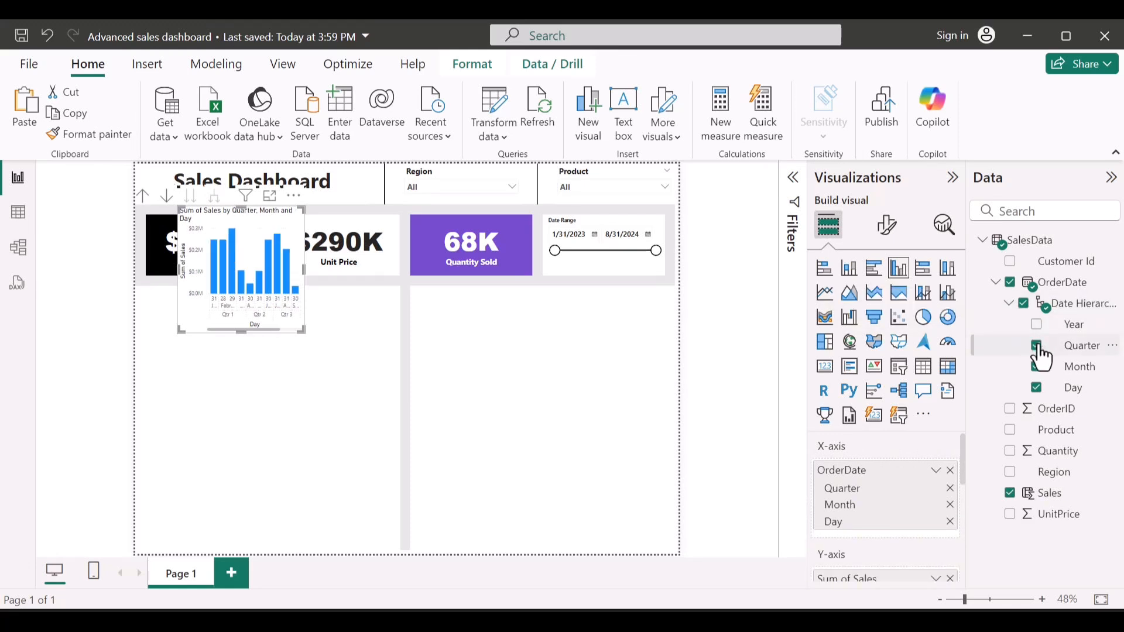
left_click(1038, 347)
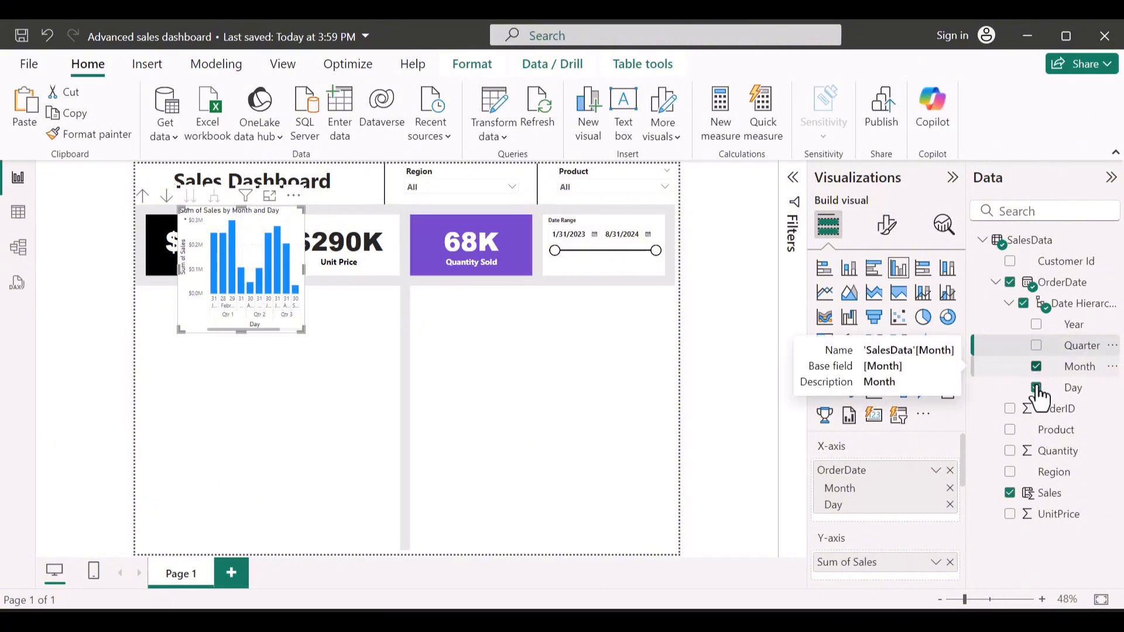
left_click(1036, 388)
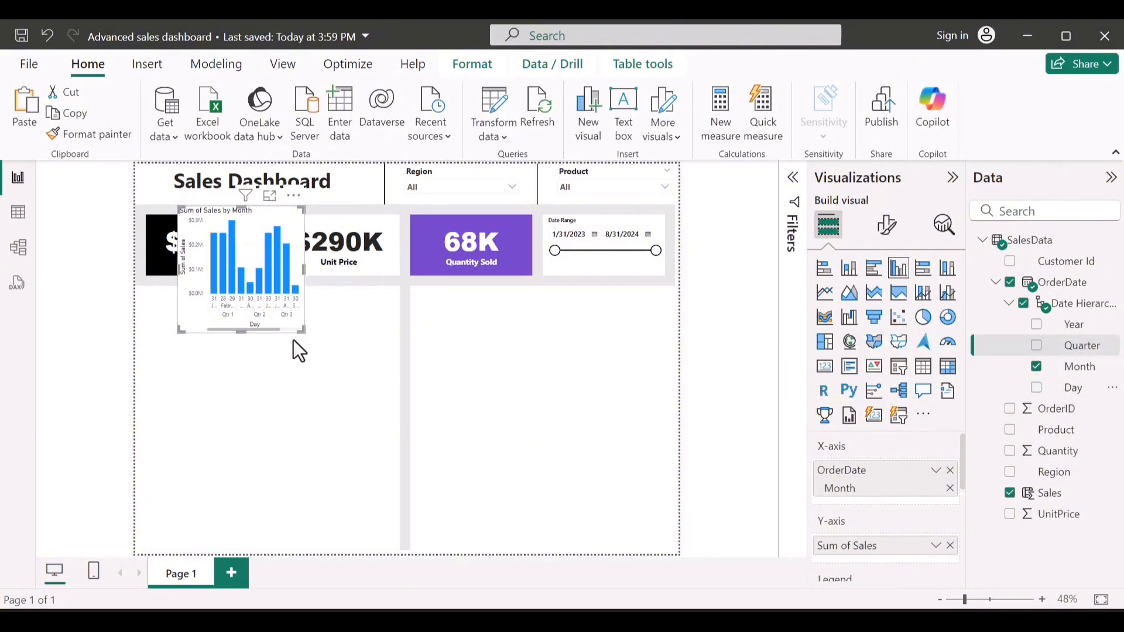
Enlarge the monthly sales column chart and fit it across the white panel beneath the Sales and Unit Price cards
left_click_drag(355, 353, 377, 357)
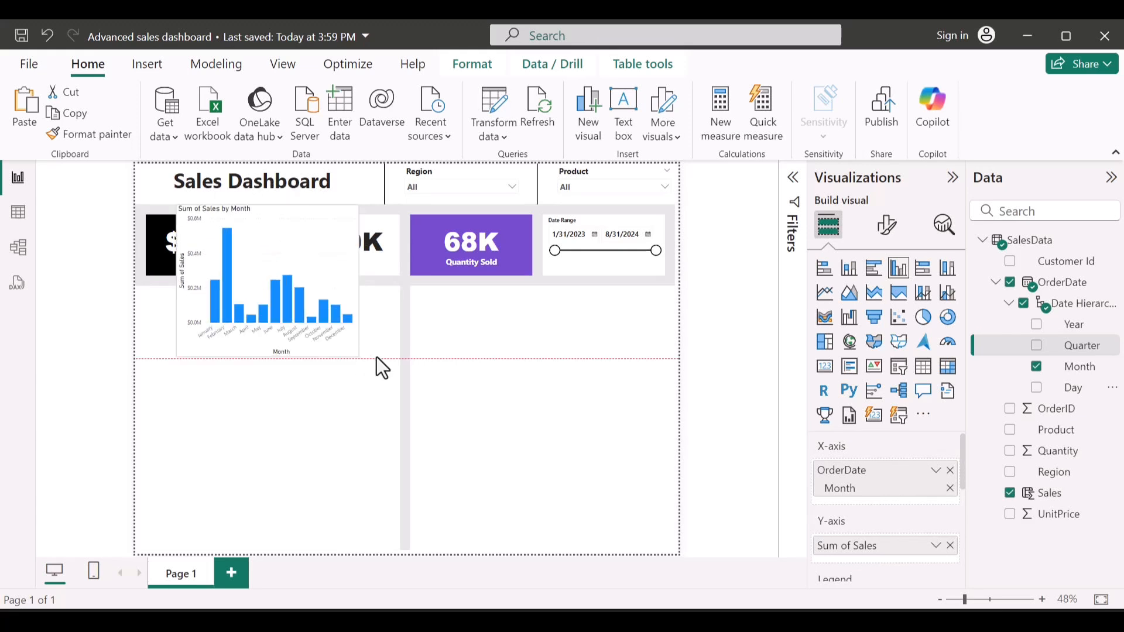
left_click_drag(300, 219, 265, 304)
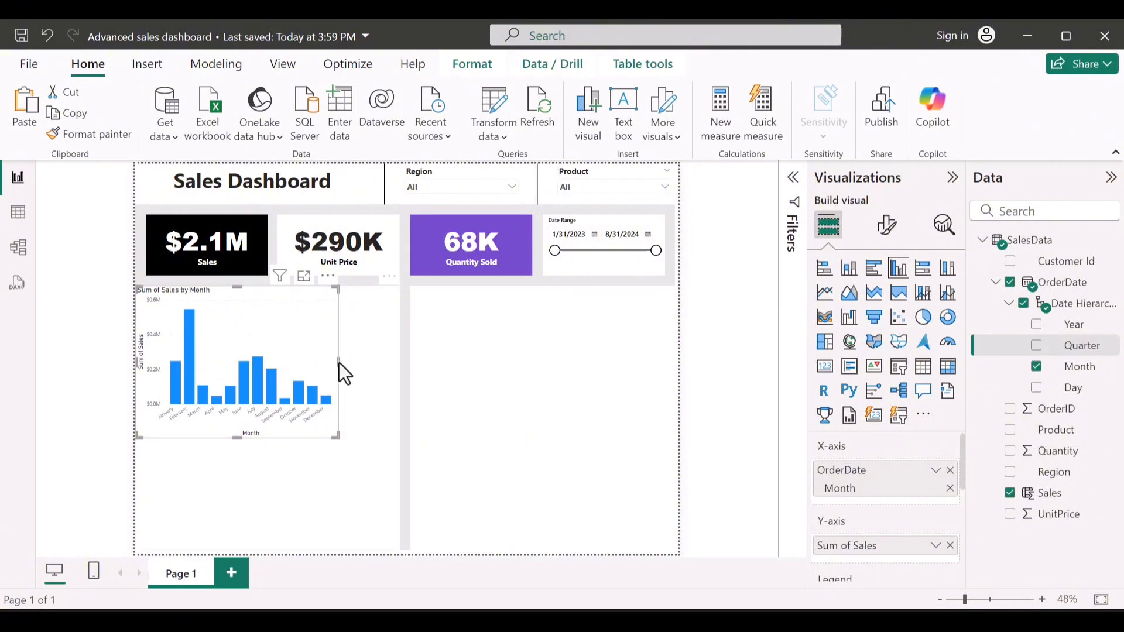
left_click_drag(354, 368, 399, 369)
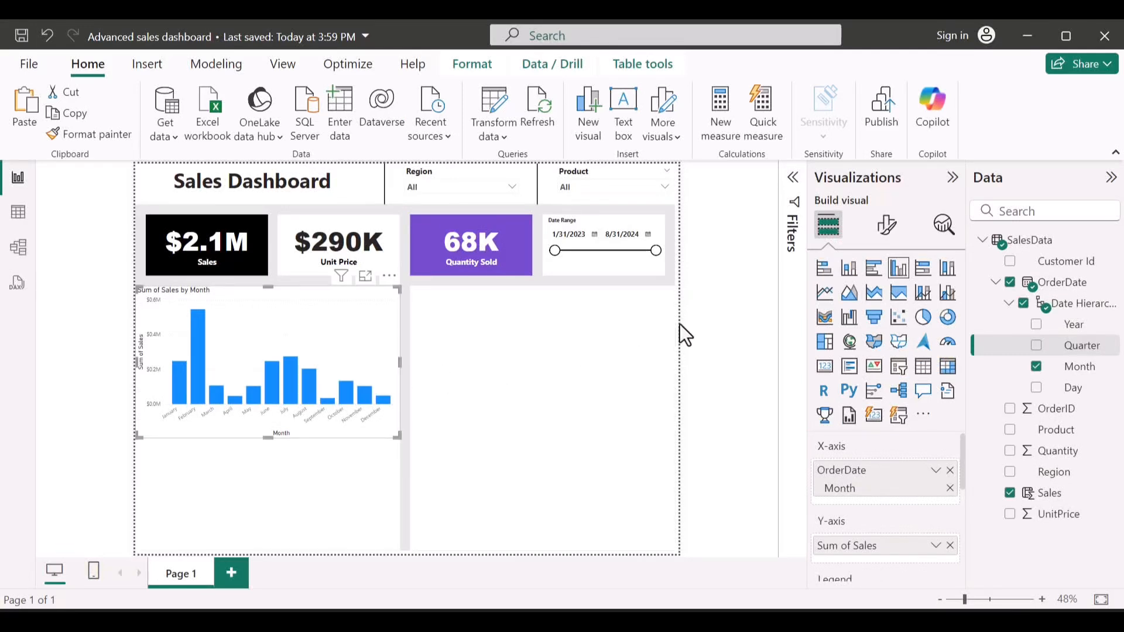
Set the column chart's X-axis values color to the near-black recent color
left_click(886, 226)
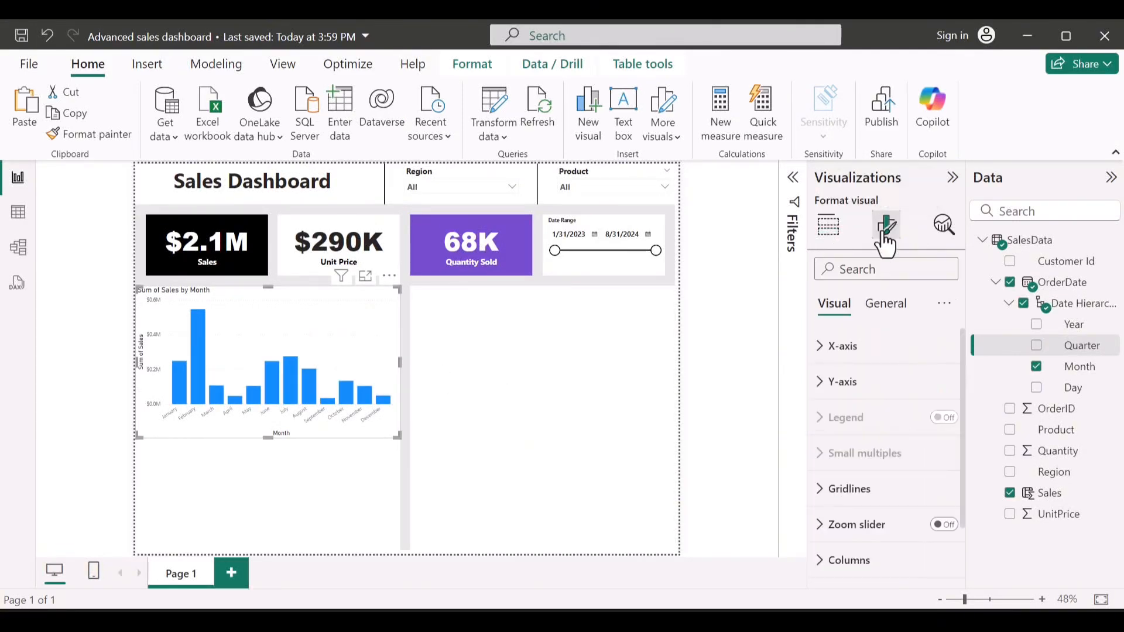
left_click(871, 352)
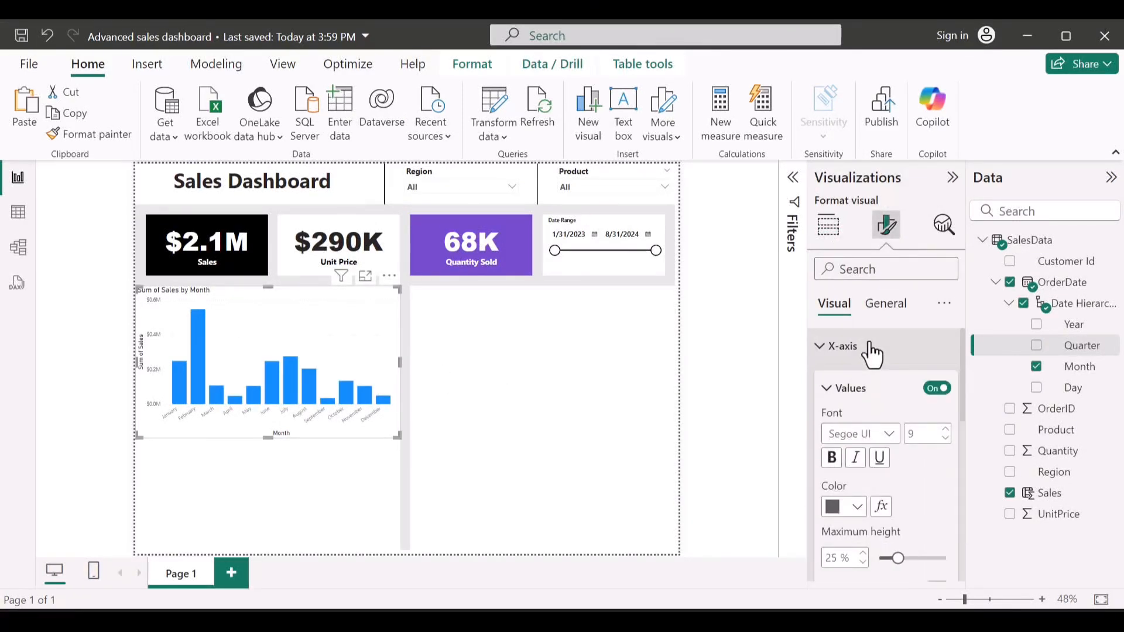
scroll(866, 477, "down", 2)
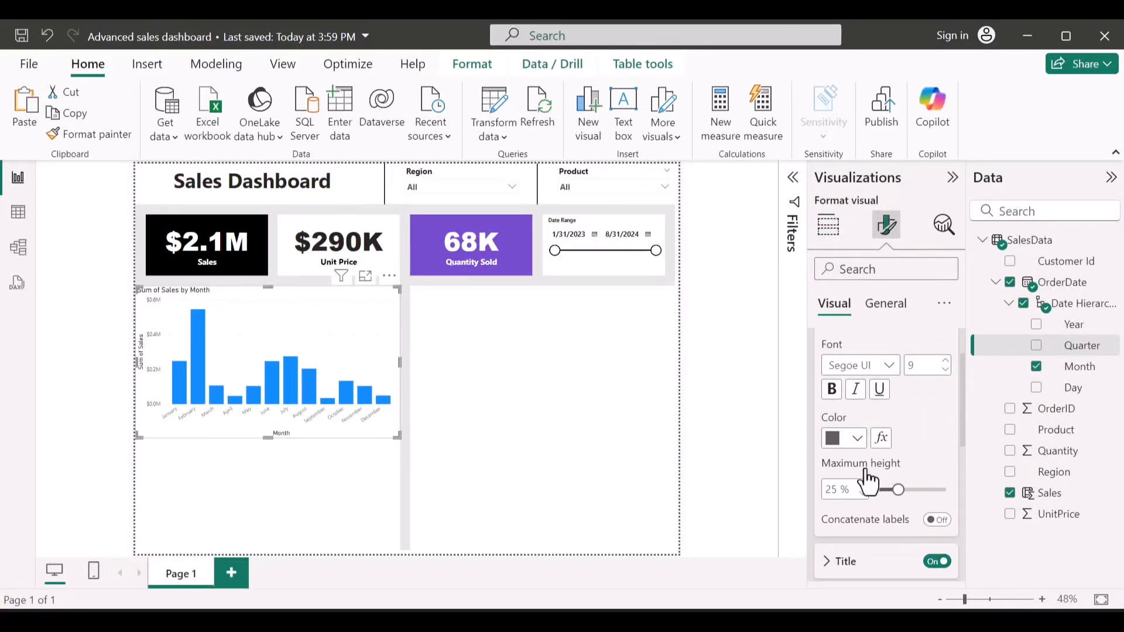
left_click(858, 439)
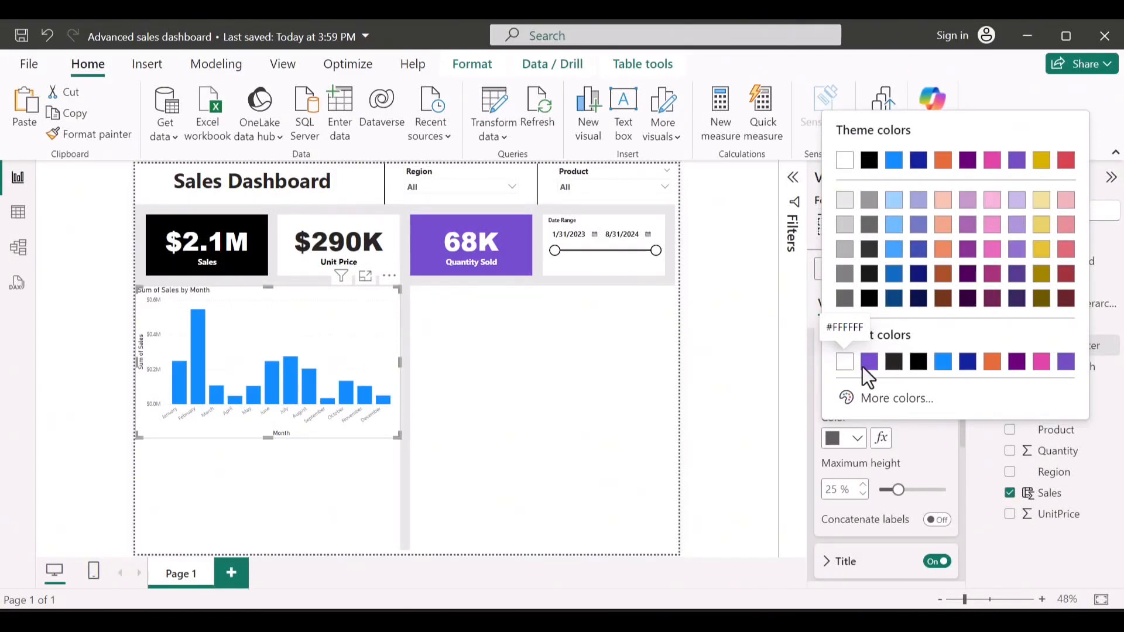
left_click(892, 364)
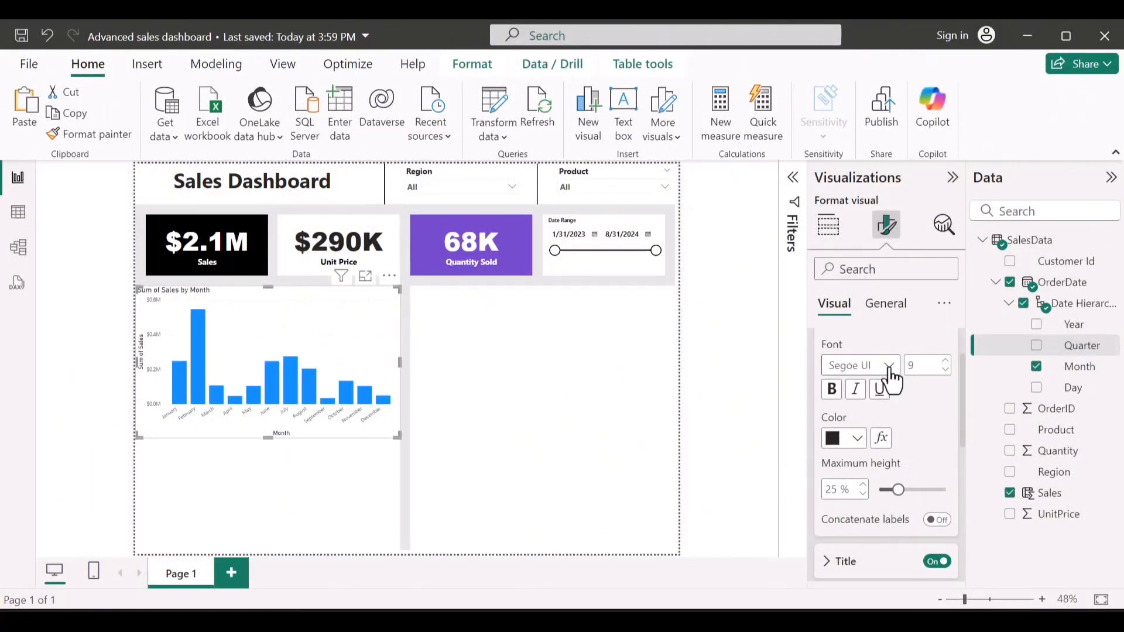
scroll(846, 351, "up", 2)
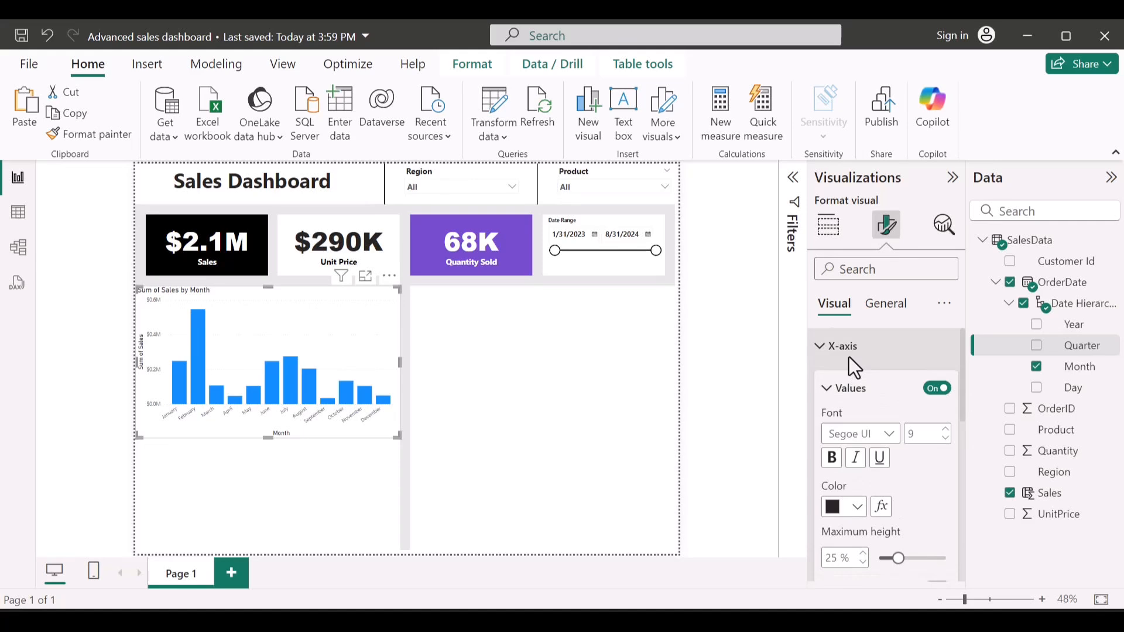
Convert the monthly sales column chart to a line chart
left_click(829, 226)
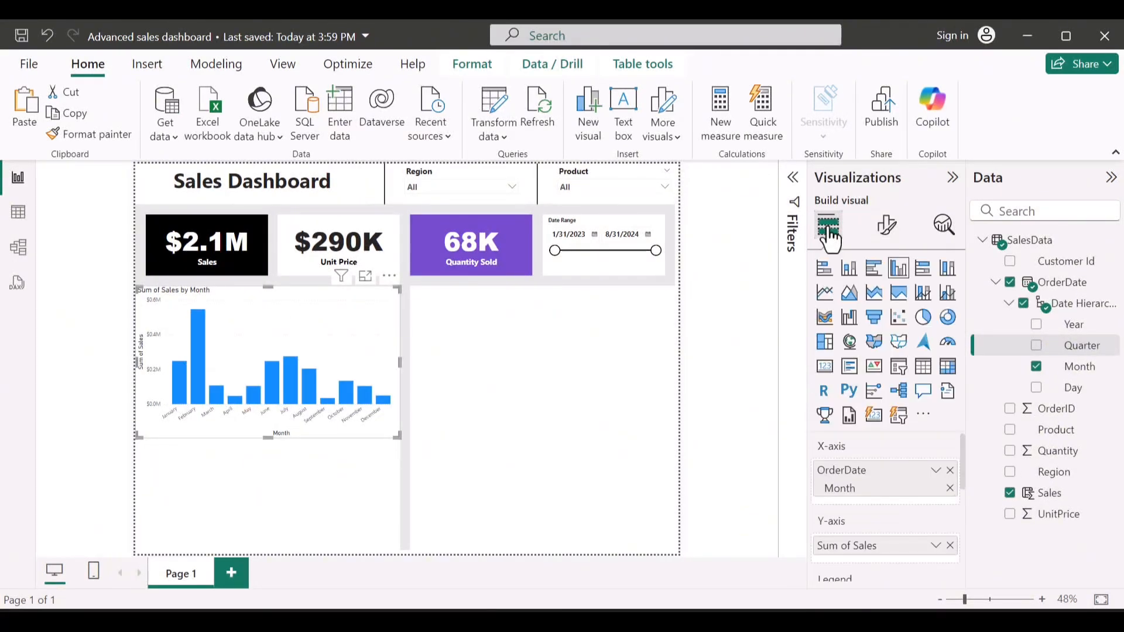
left_click(822, 295)
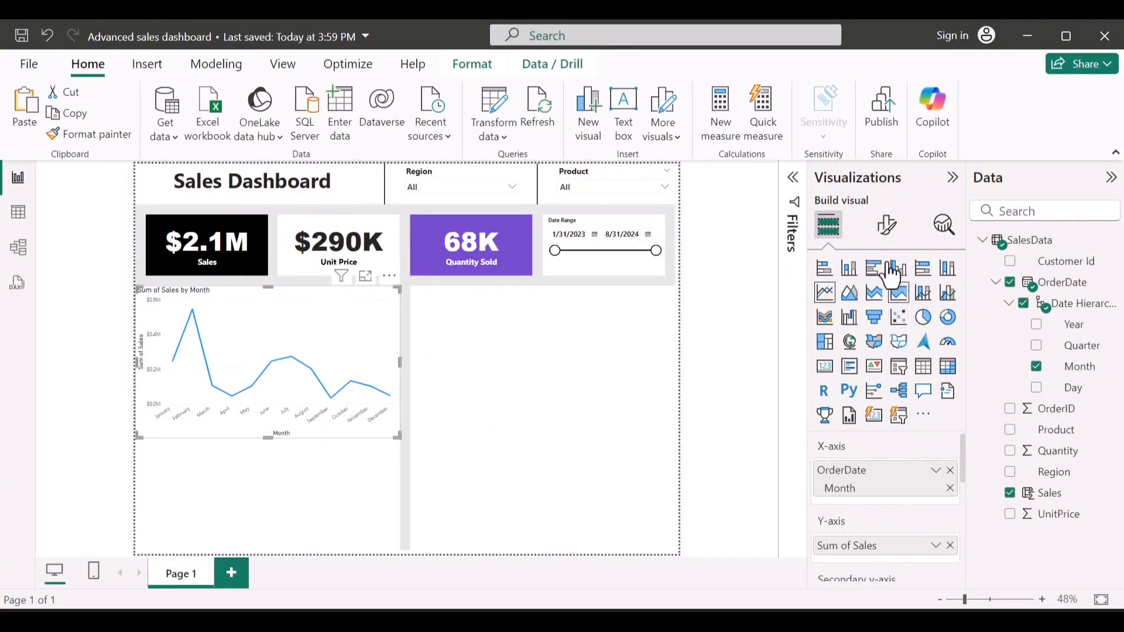
Make the line chart's X-axis values bold and set their font size to 11
left_click(887, 225)
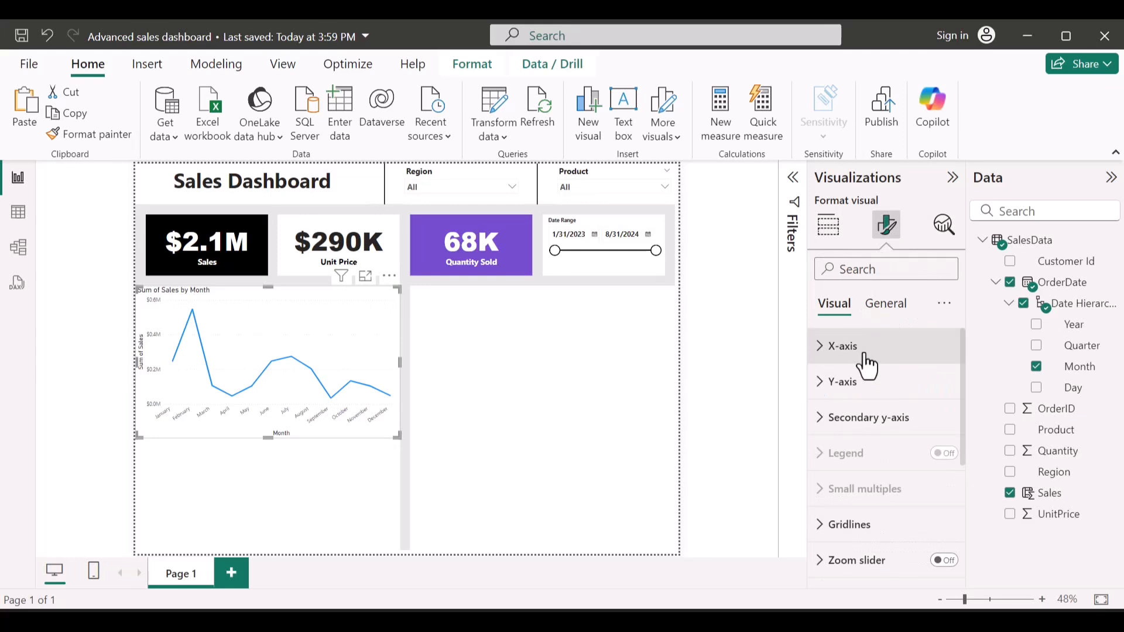
left_click(865, 360)
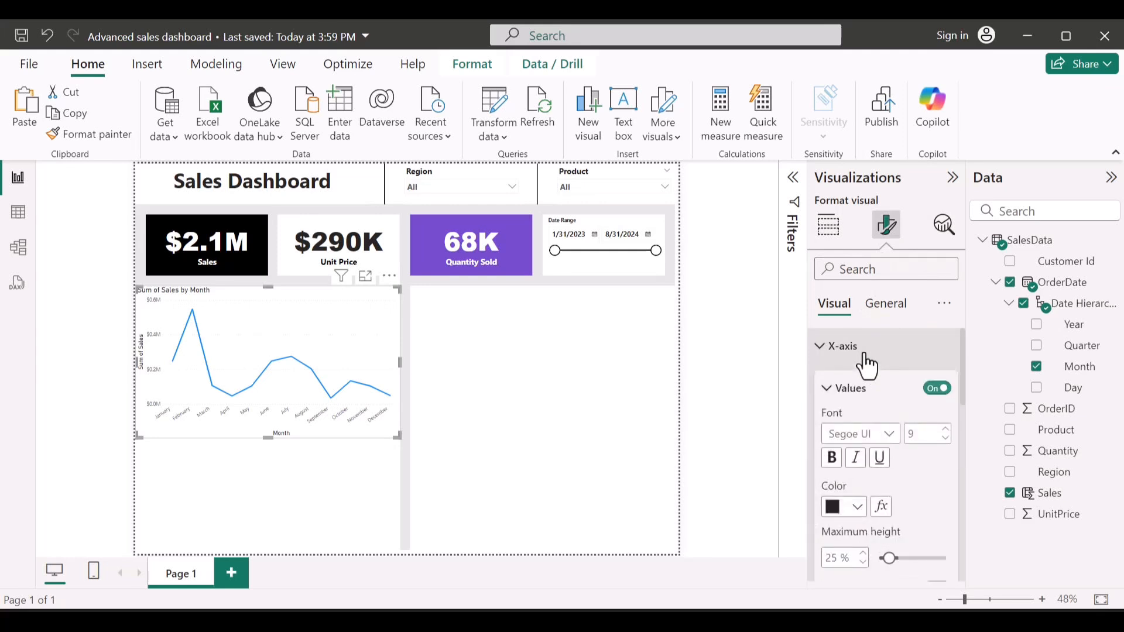
left_click(832, 458)
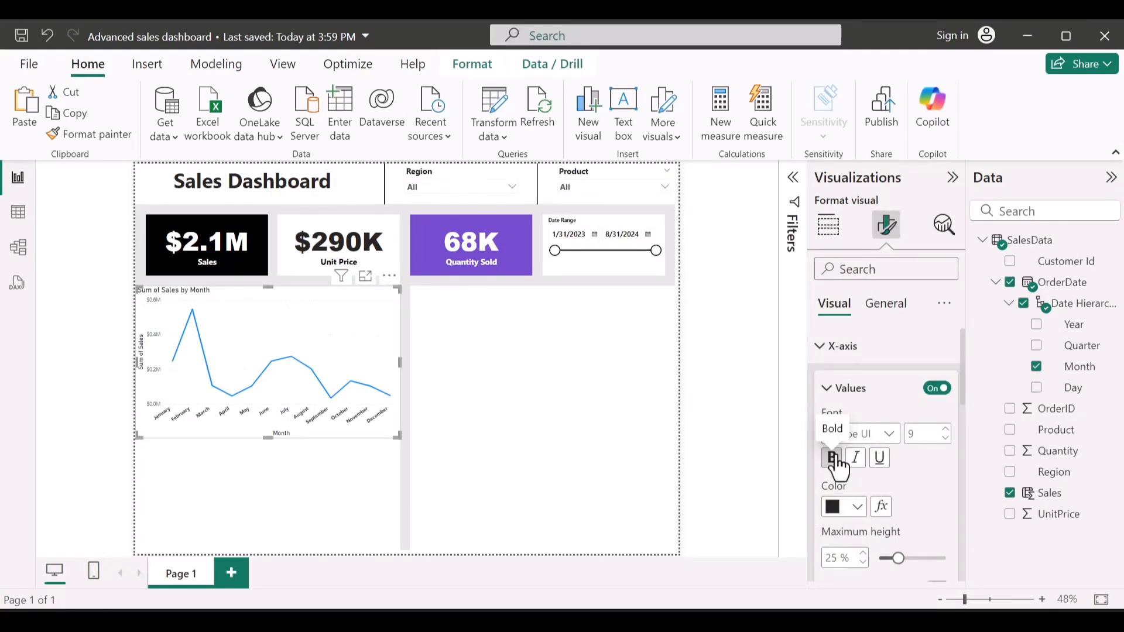
left_click(948, 432)
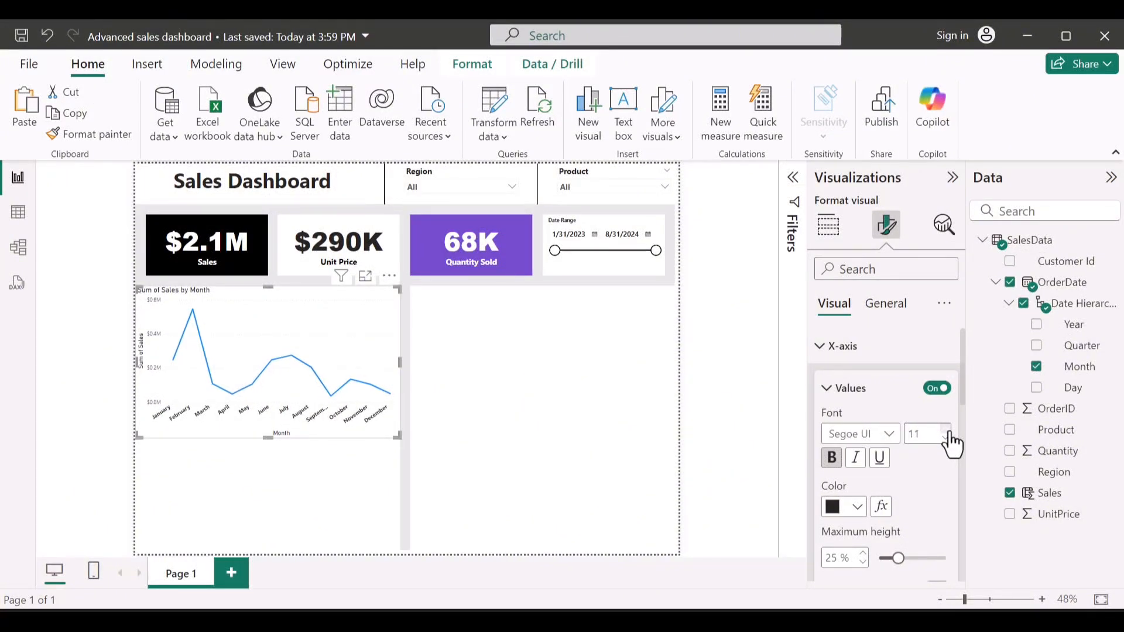
scroll(904, 433, "down", 2)
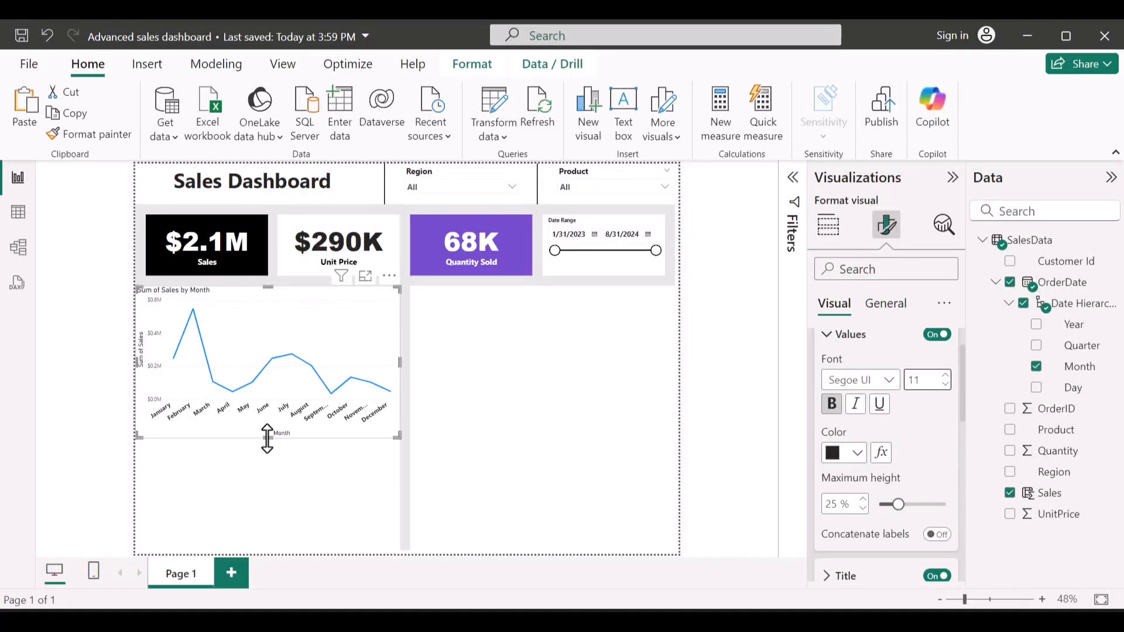
Reduce the line chart's height slightly and turn off its X-axis title
left_click_drag(268, 438, 268, 427)
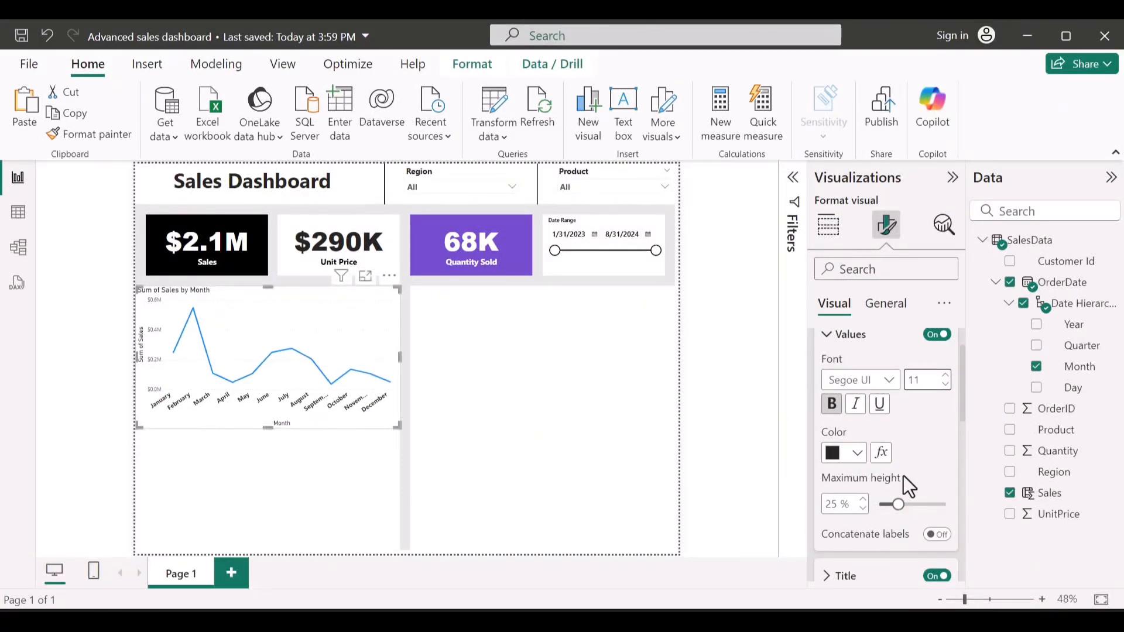
scroll(906, 480, "down", 2)
left_click(939, 444)
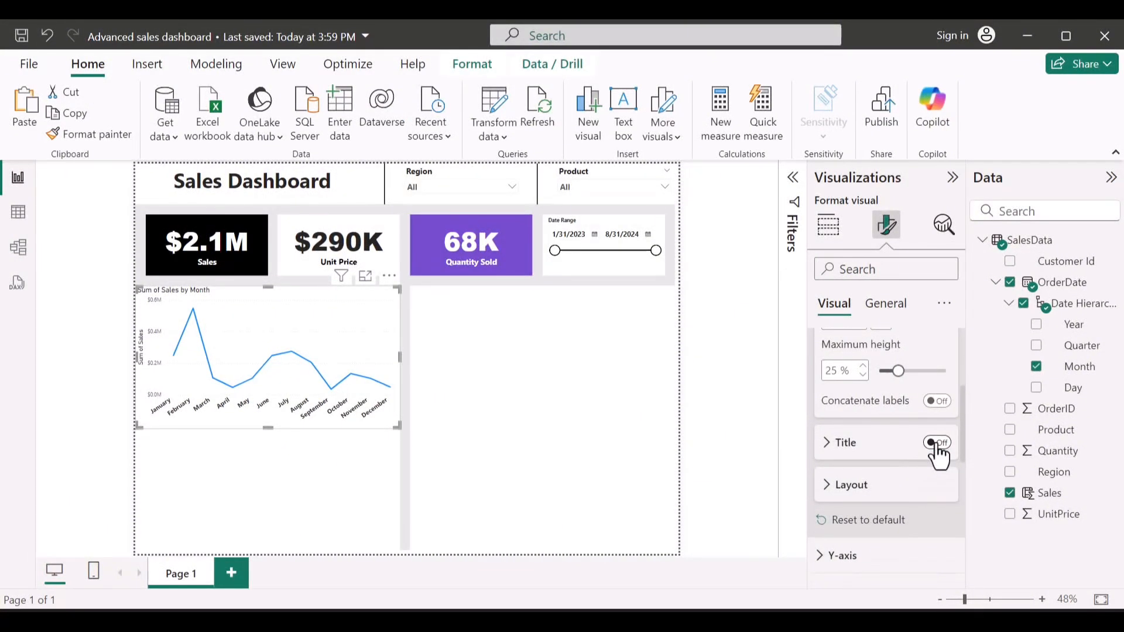
scroll(916, 428, "up", 4)
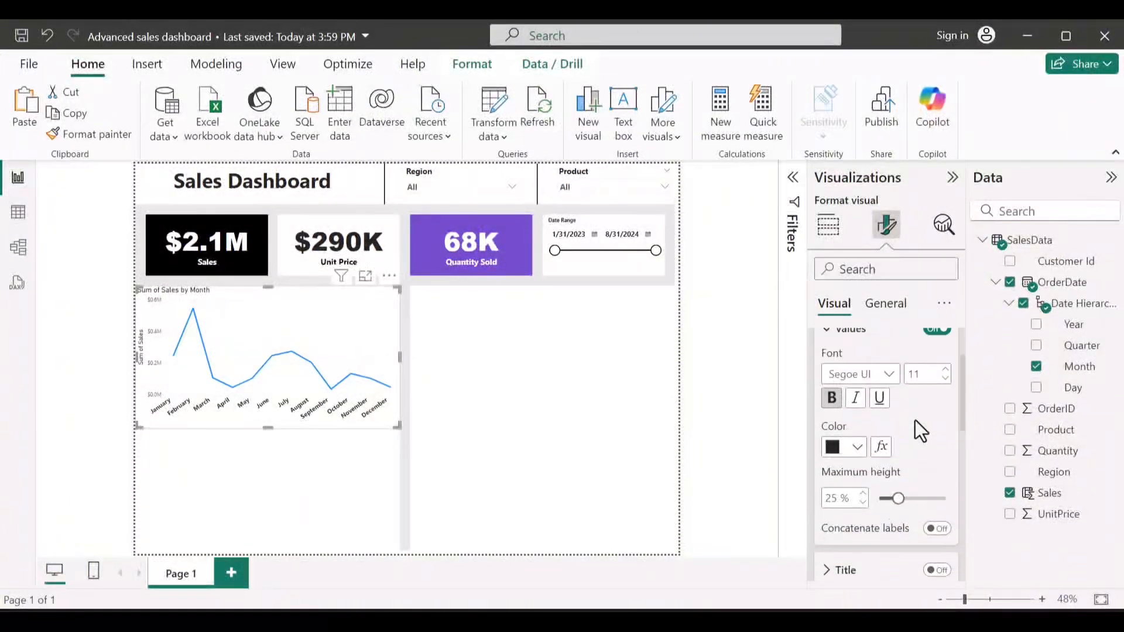
left_click(831, 347)
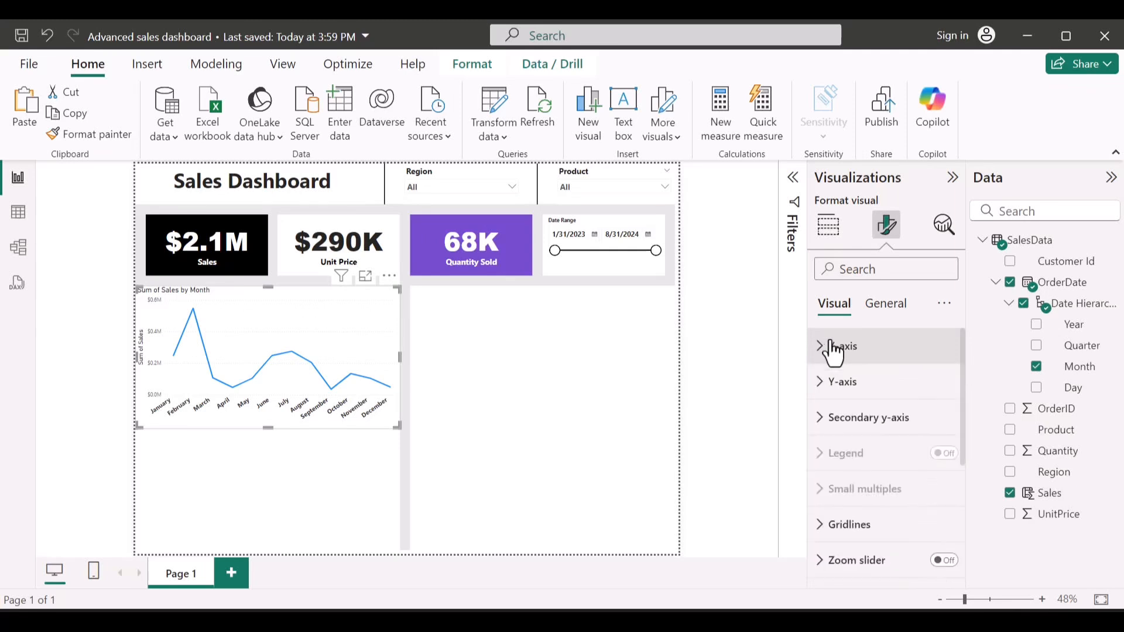
Turn off the line chart's Y-axis title
left_click(852, 394)
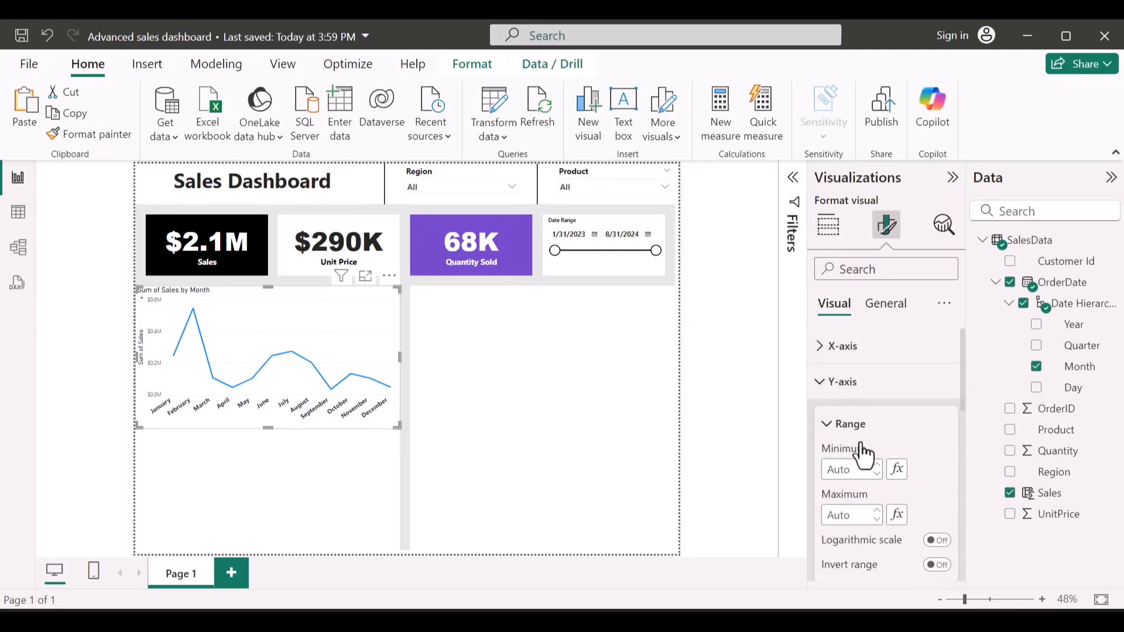
scroll(861, 454, "down", 5)
left_click(935, 392)
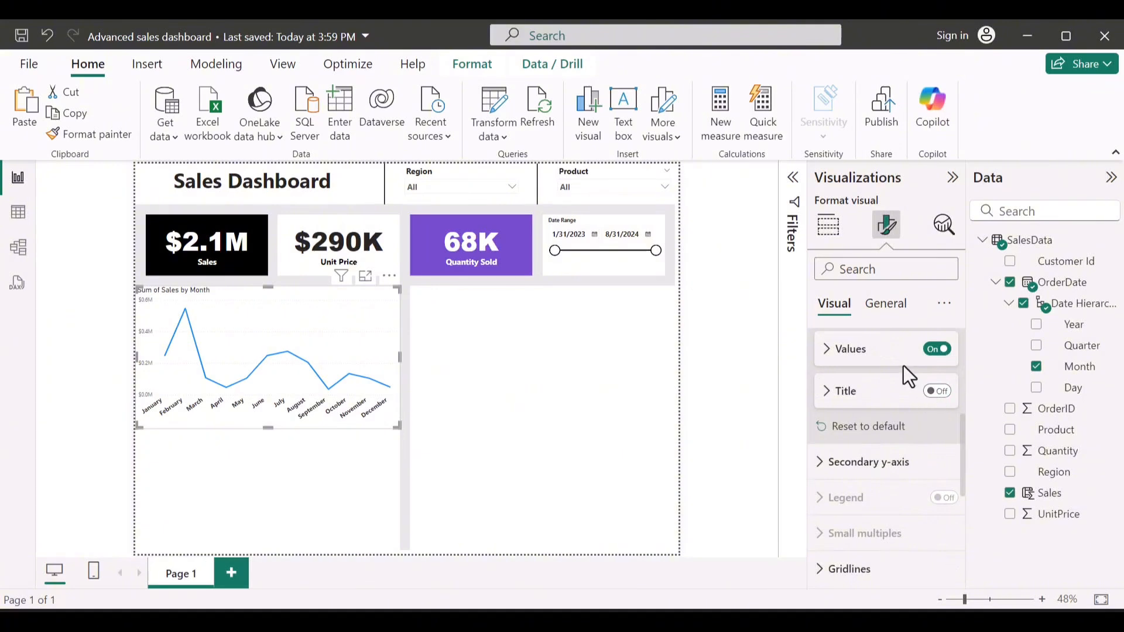
Make the line chart's Y-axis values bold and set their font size to 10
left_click(870, 350)
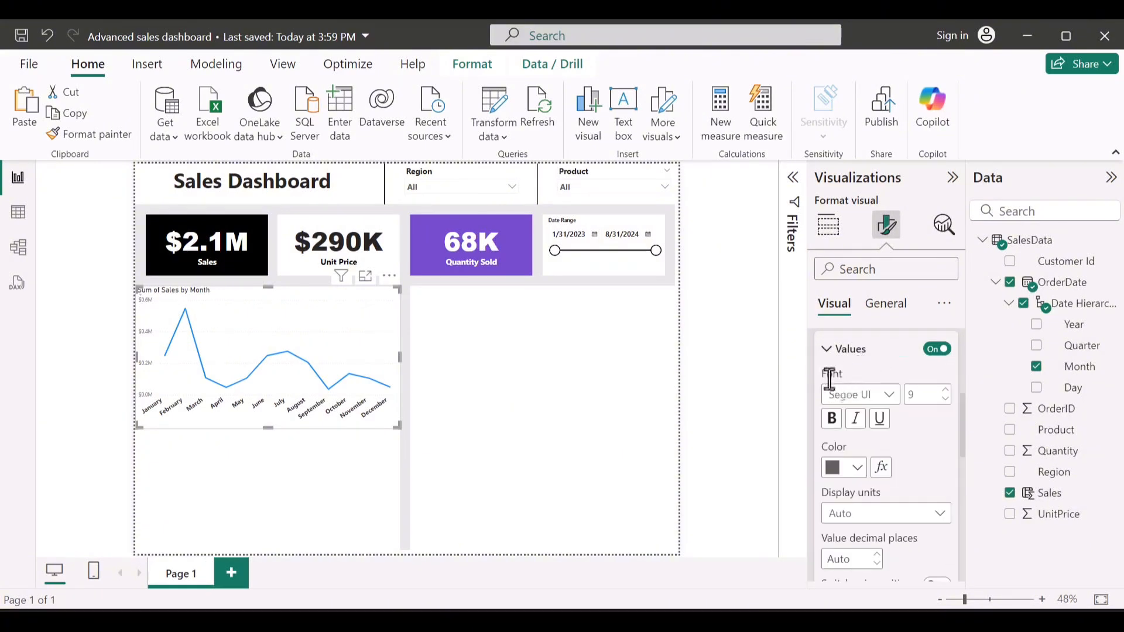
left_click(842, 429)
left_click(946, 391)
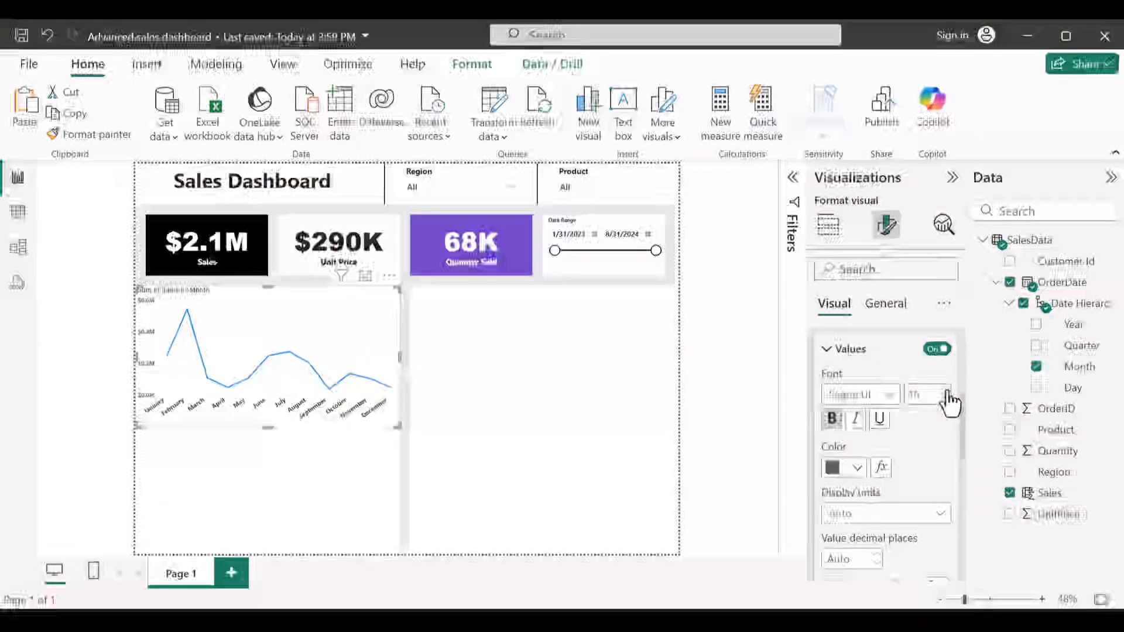
Try Millions as the Y-axis values' display units, and settle on Thousands
scroll(925, 473, "down", 3)
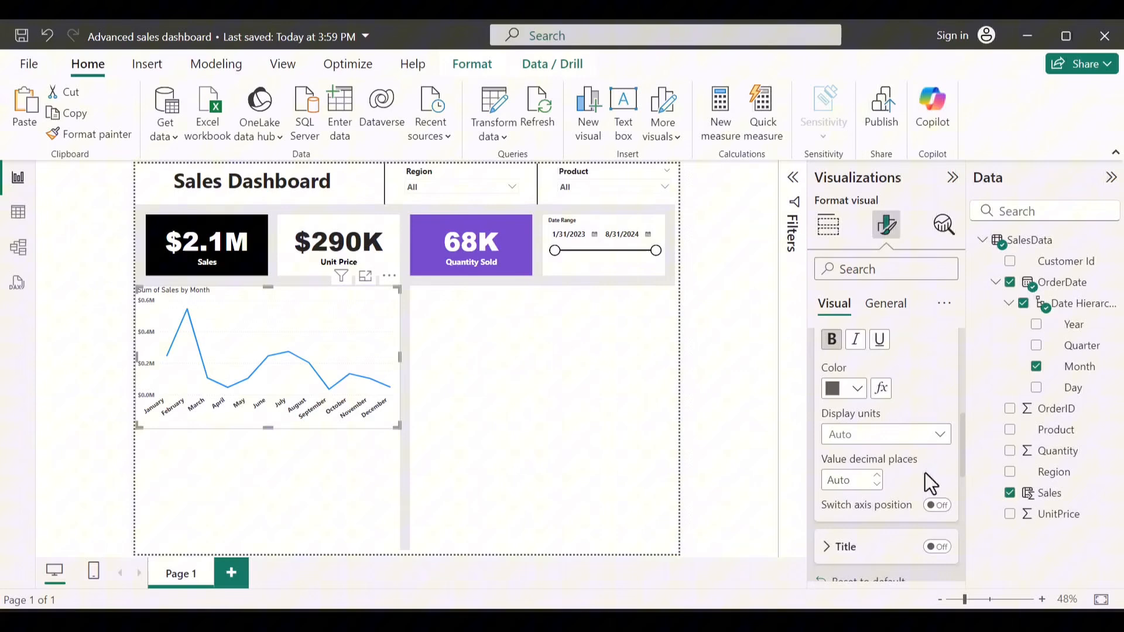
left_click(919, 436)
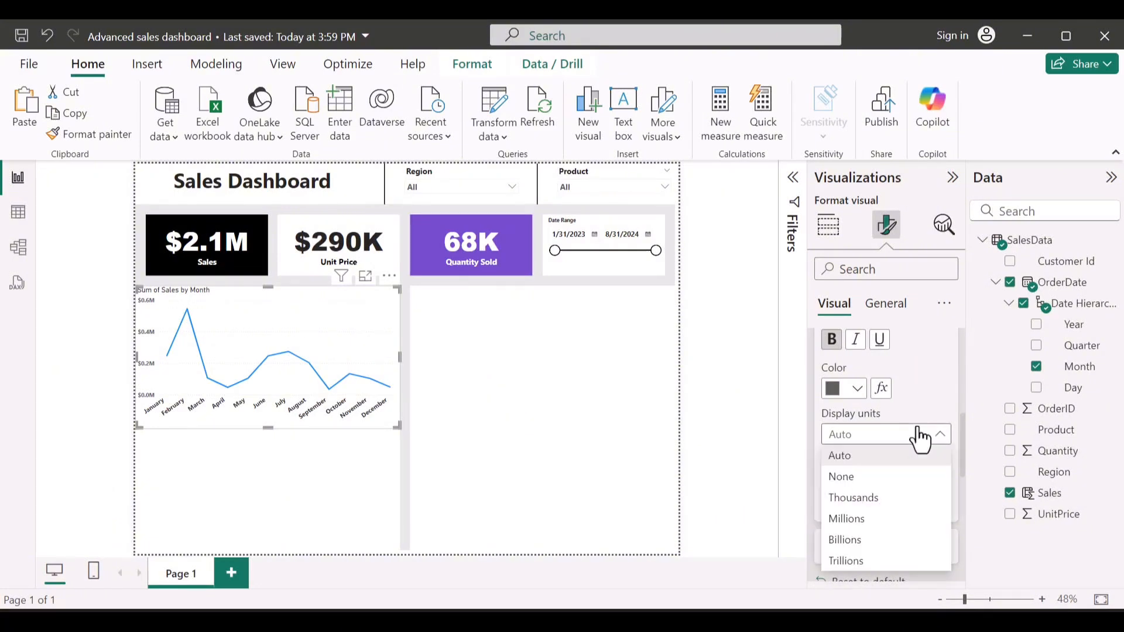
left_click(894, 518)
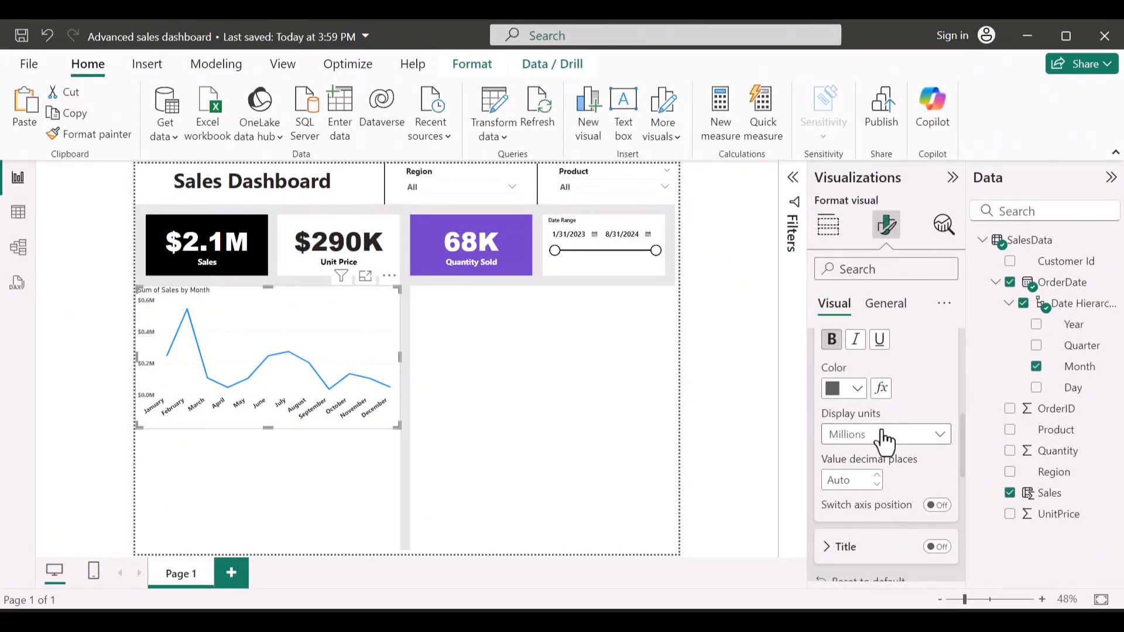
left_click(885, 439)
left_click(879, 511)
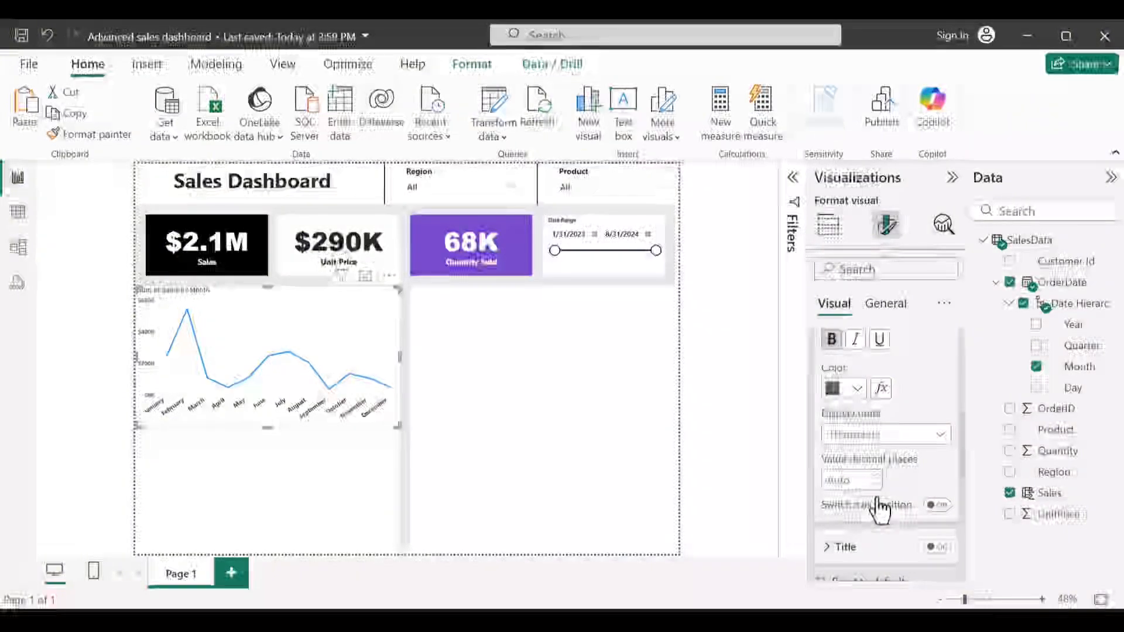
Set the Y-axis values' color to the near-black recent color and their font size to 12
scroll(896, 464, "up", 3)
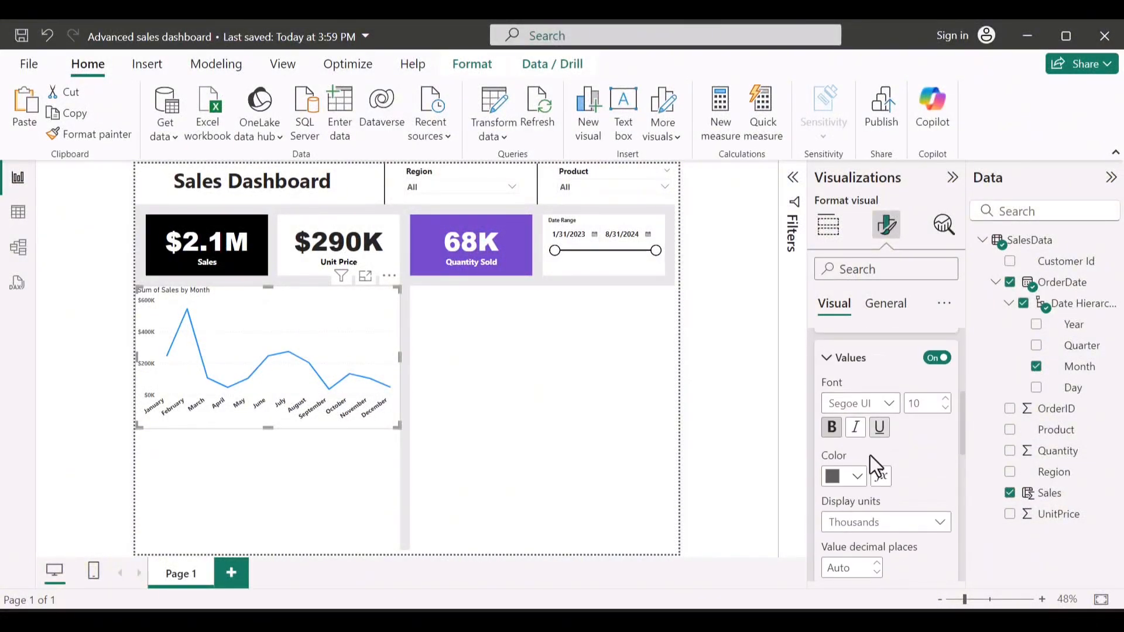
left_click(858, 477)
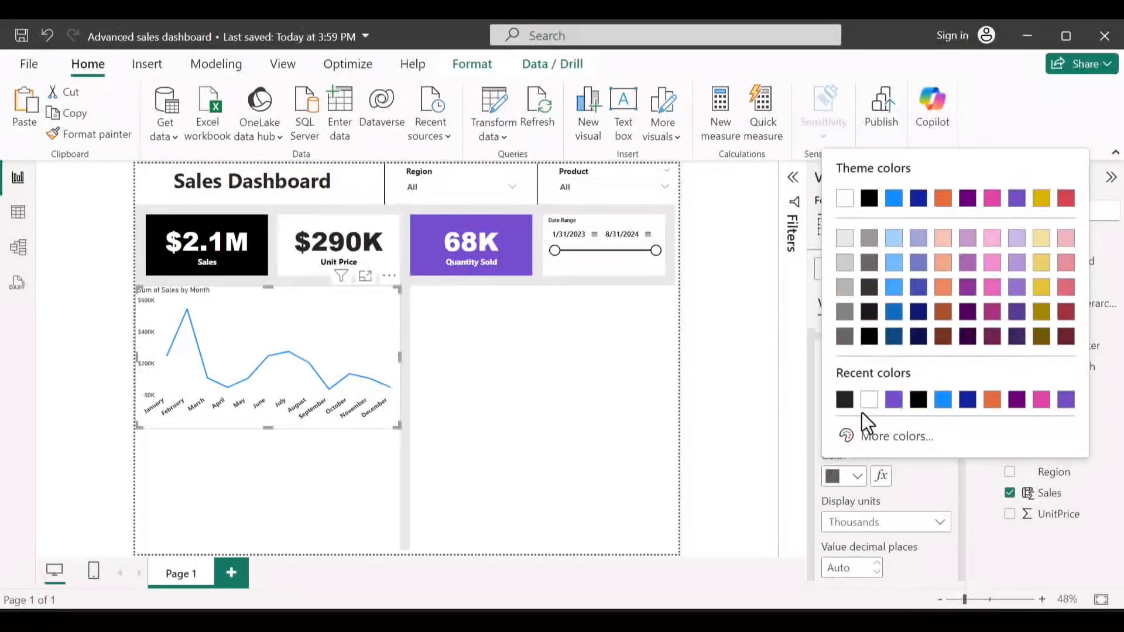
left_click(844, 400)
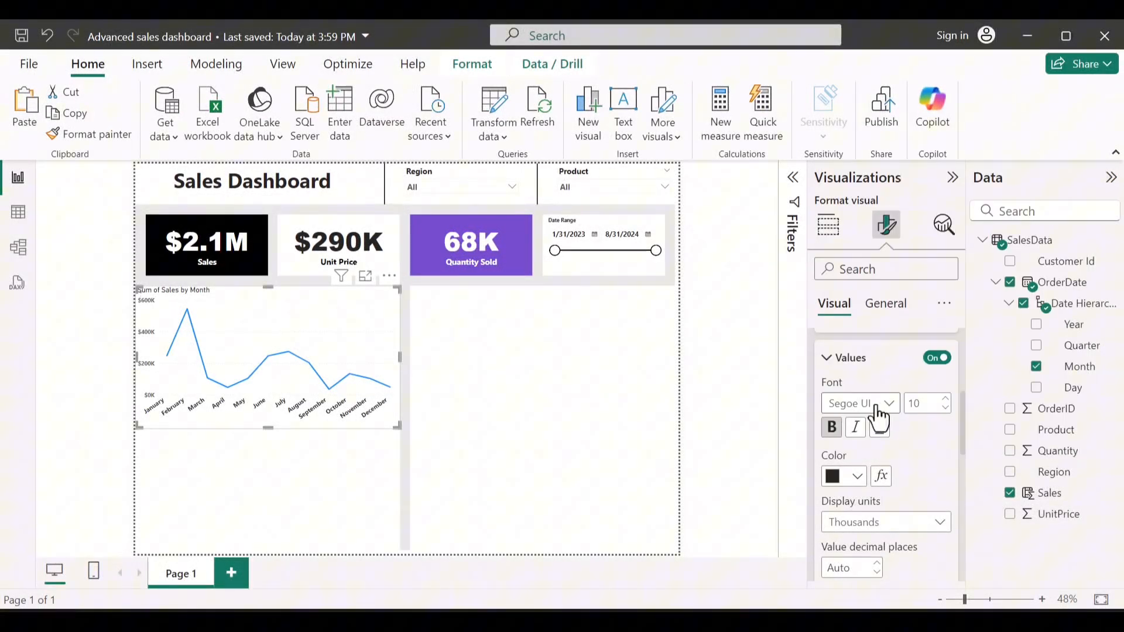
left_click(945, 399)
left_click(945, 398)
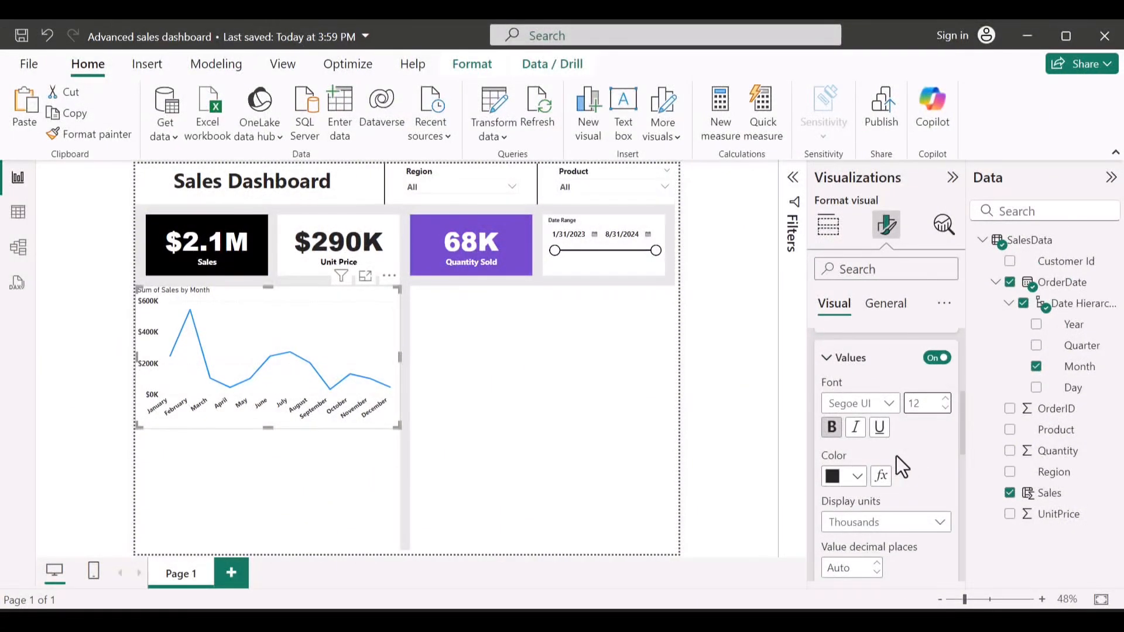
left_click(884, 366)
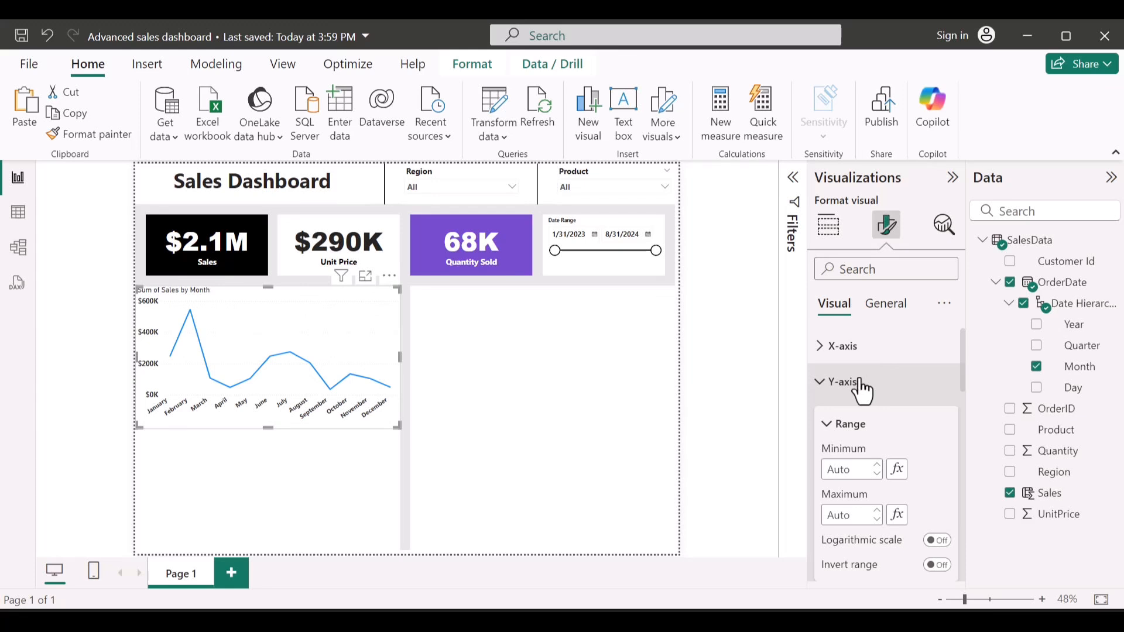
left_click(861, 383)
Turn off the line chart's horizontal gridlines
scroll(861, 391, "down", 3)
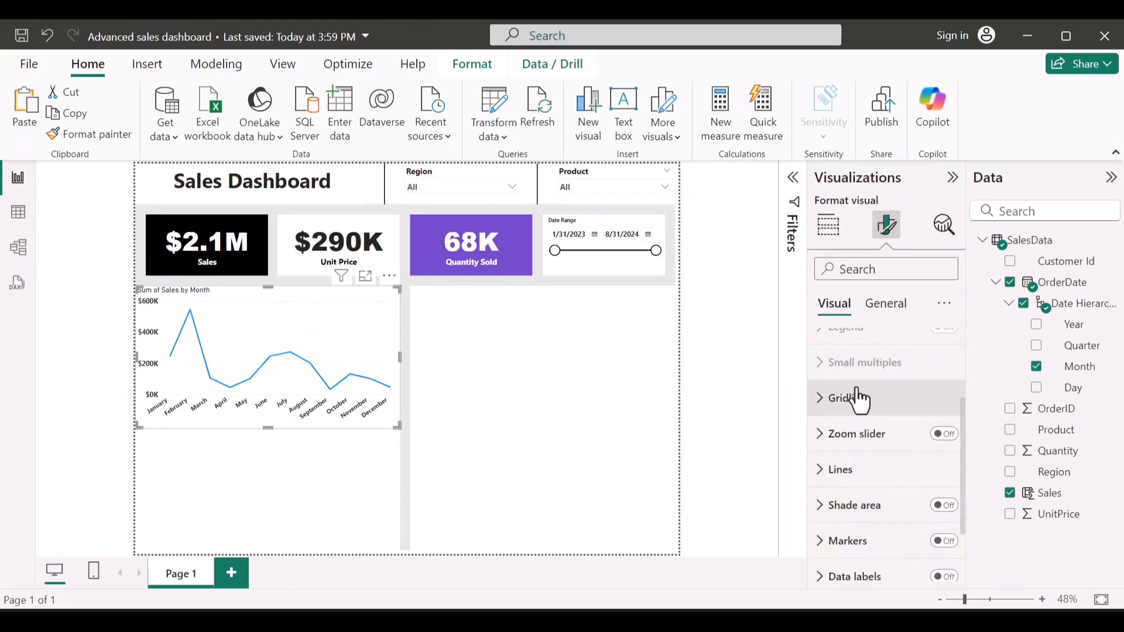
left_click(858, 400)
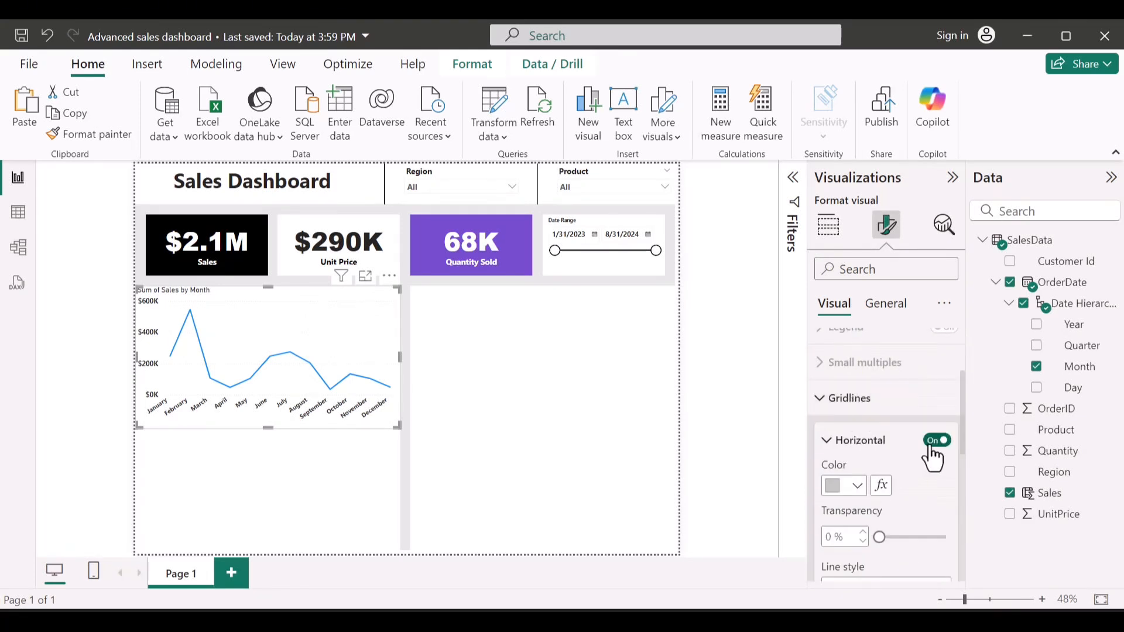
left_click(937, 440)
left_click(849, 398)
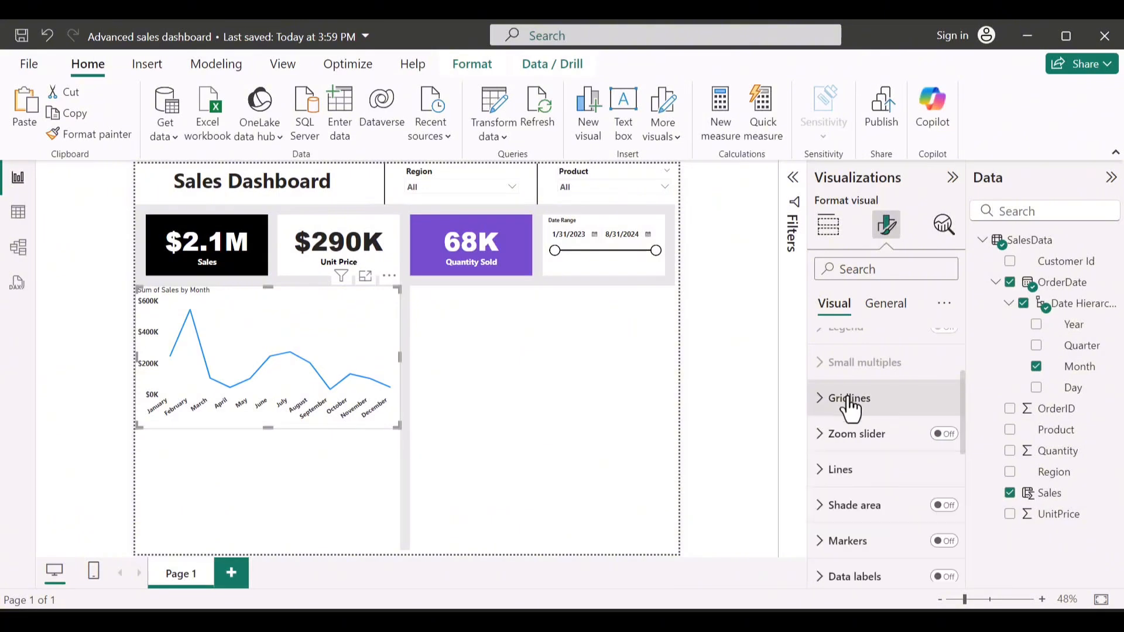
Set the color of the chart's line to the near-black recent color
left_click(847, 402)
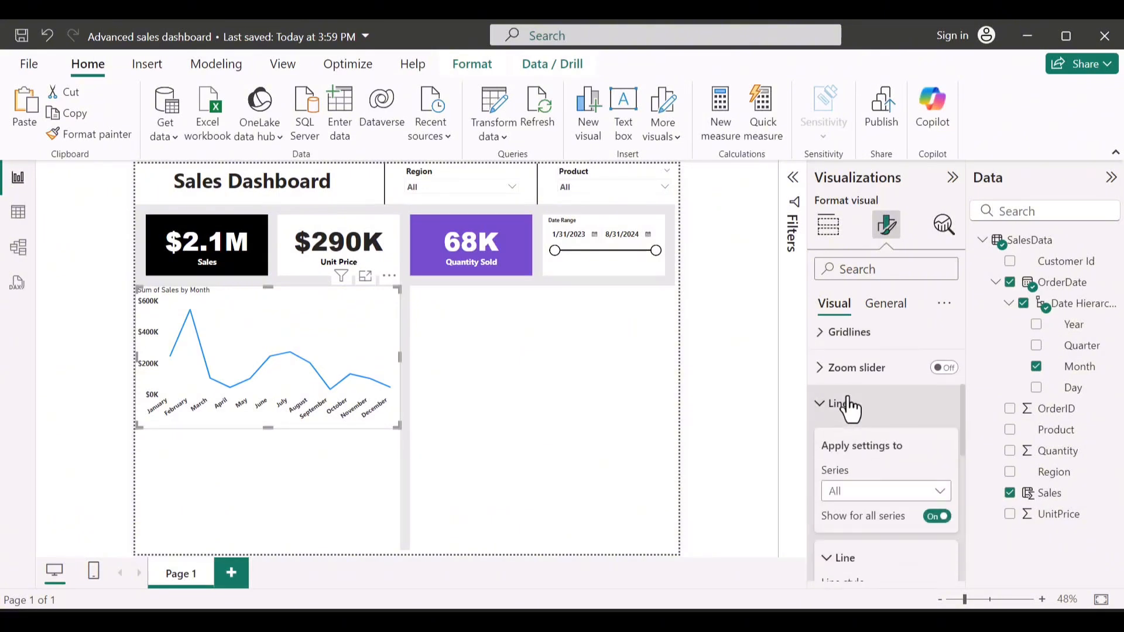
scroll(850, 408, "down", 2)
scroll(849, 459, "down", 4)
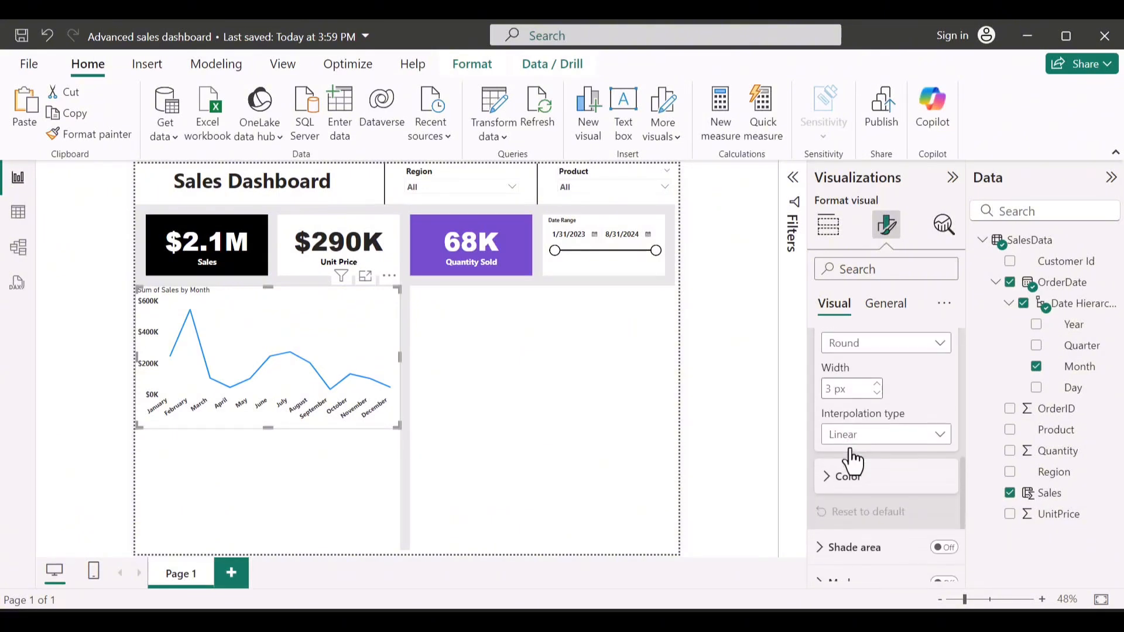
left_click(848, 471)
scroll(853, 497, "down", 3)
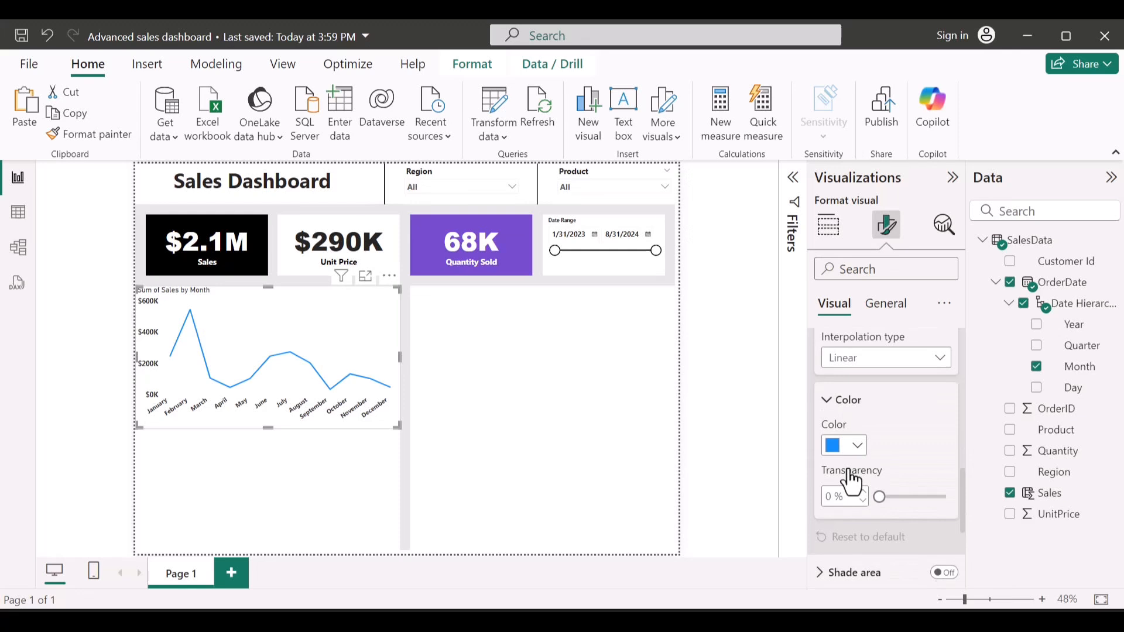
left_click(857, 438)
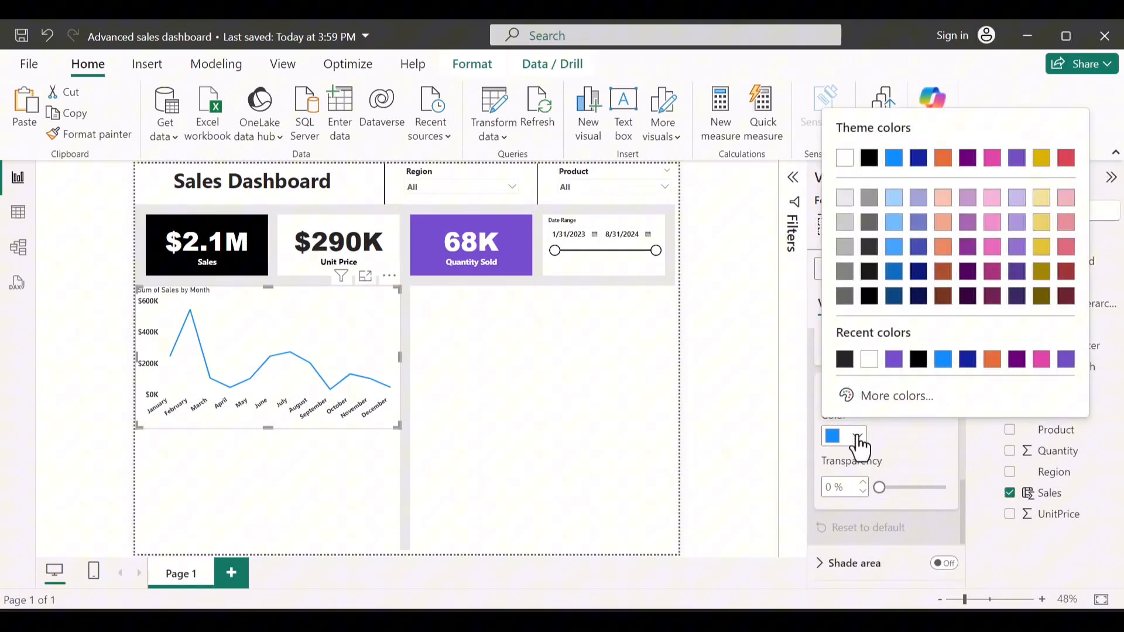
left_click(841, 360)
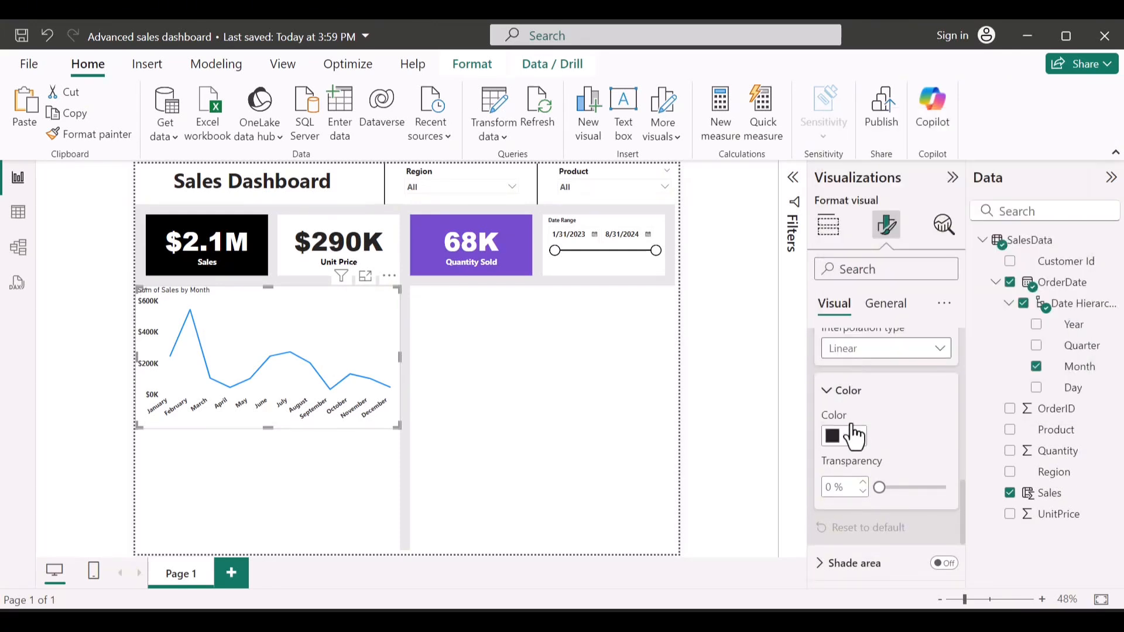
Turn on the shade area under the chart's line and open its settings
scroll(861, 439, "down", 2)
scroll(863, 441, "down", 1)
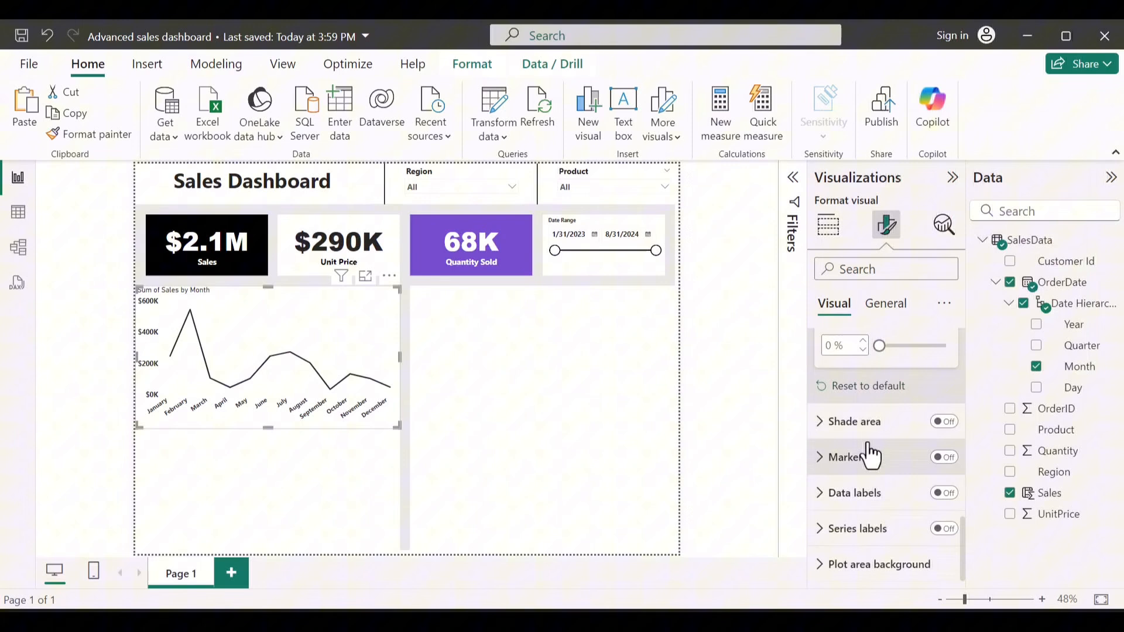
left_click(944, 422)
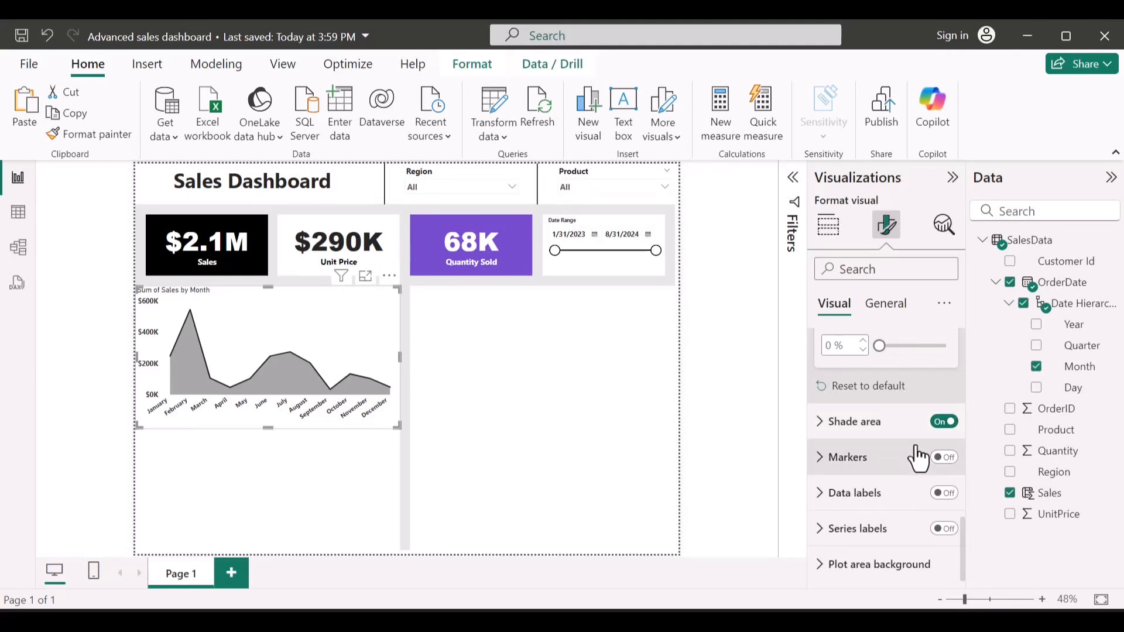
left_click(871, 422)
Try several area transparency levels for the chart's shaded area, such as 74% and 42%, and settle on 54%
scroll(877, 445, "down", 5)
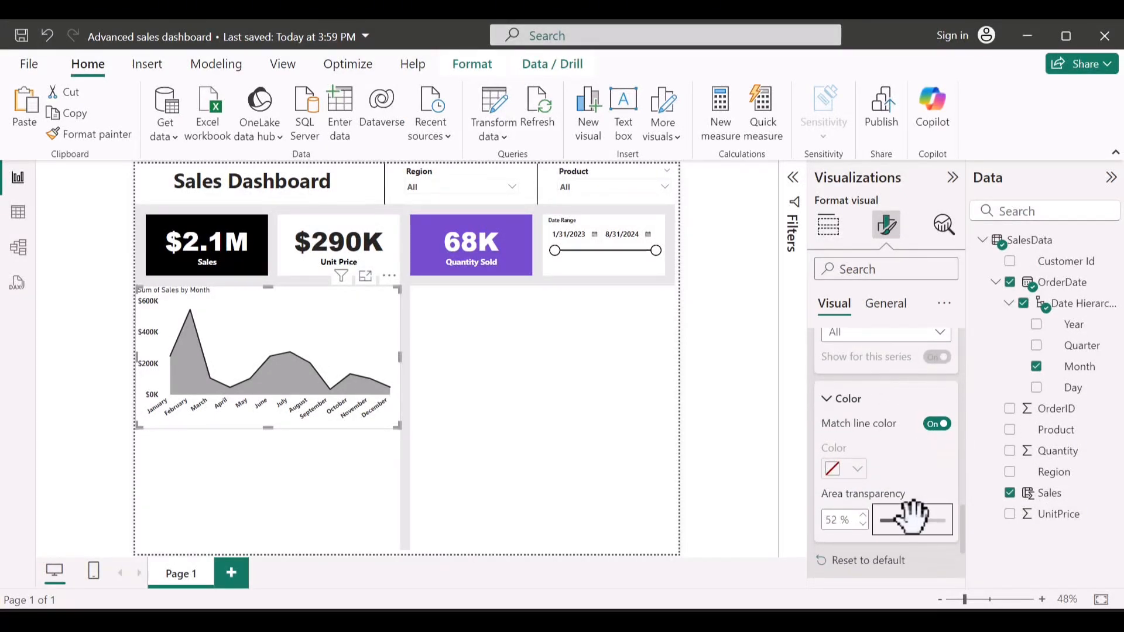
left_click_drag(913, 517, 928, 520)
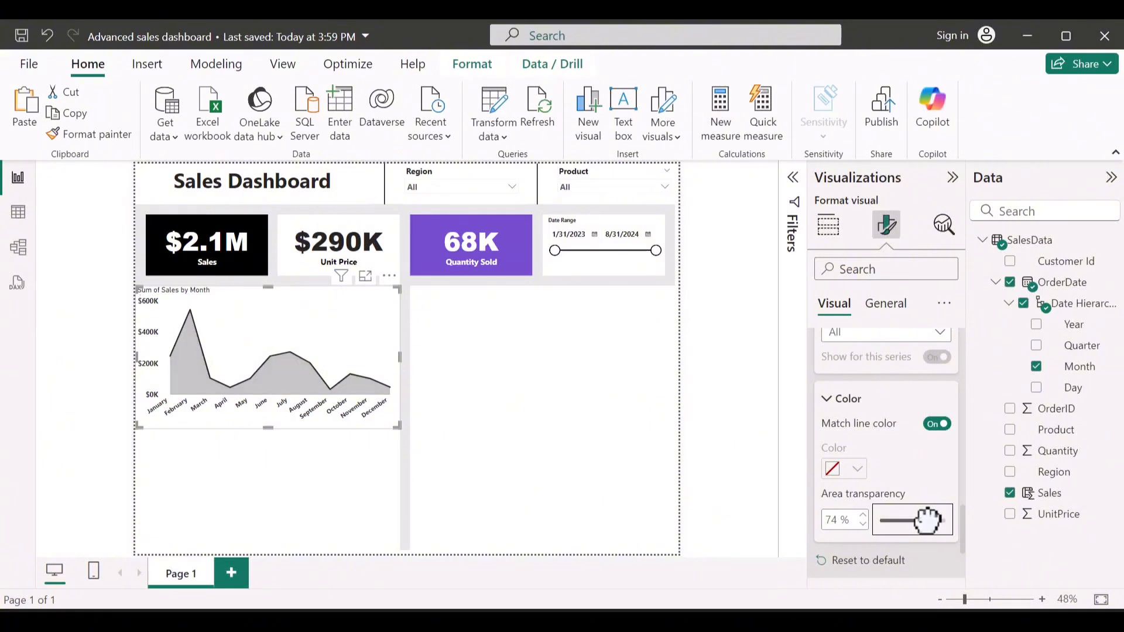
scroll(928, 520, "down", 2)
left_click_drag(923, 410, 908, 409)
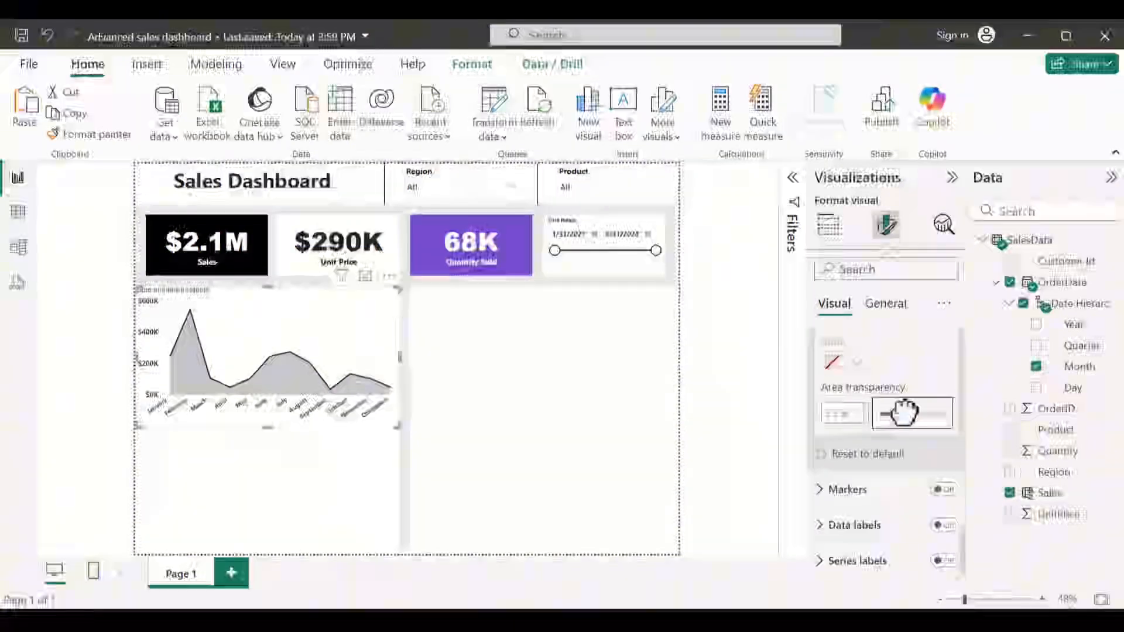
mouse_move(905, 412)
left_mouse_down()
mouse_move(917, 414)
mouse_move(905, 415)
left_mouse_up()
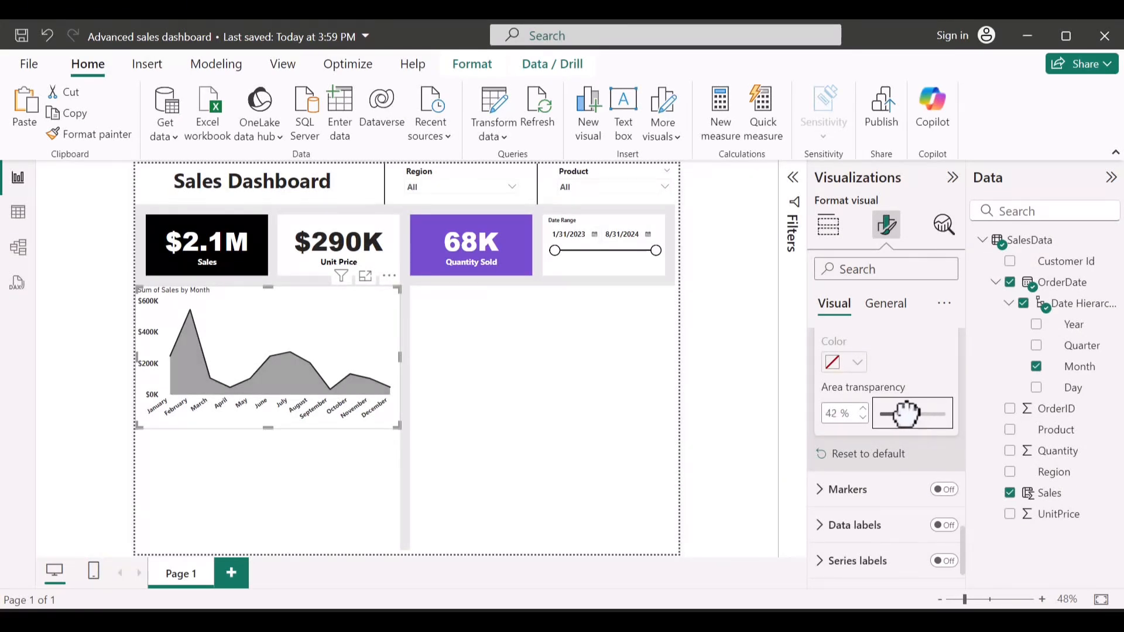
scroll(907, 414, "up", 2)
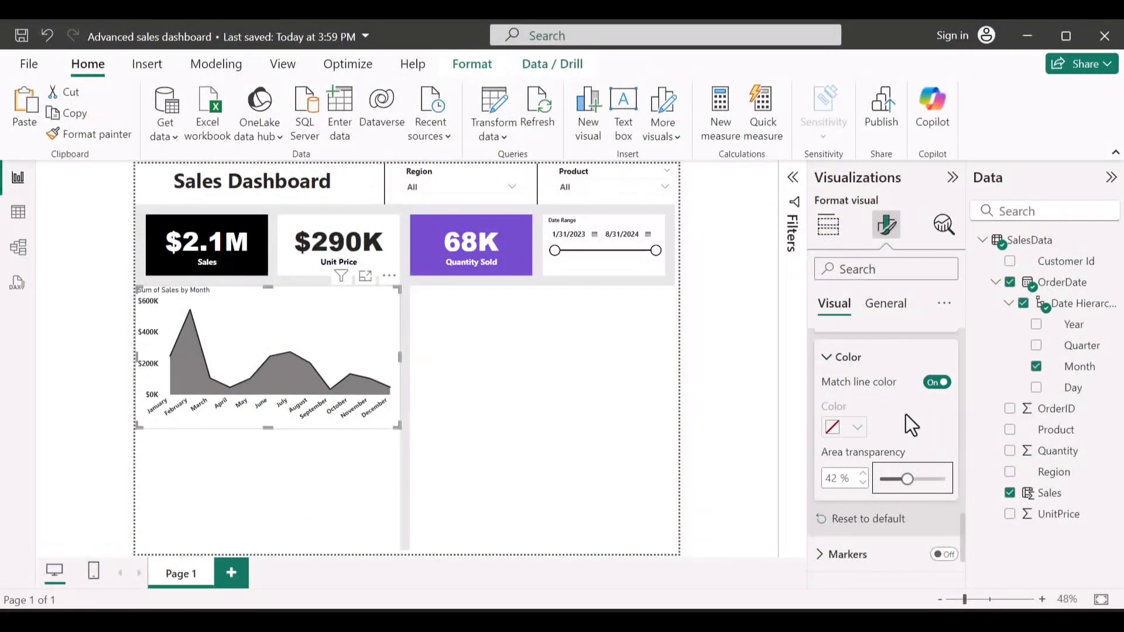
scroll(904, 414, "down", 1)
scroll(905, 414, "up", 2)
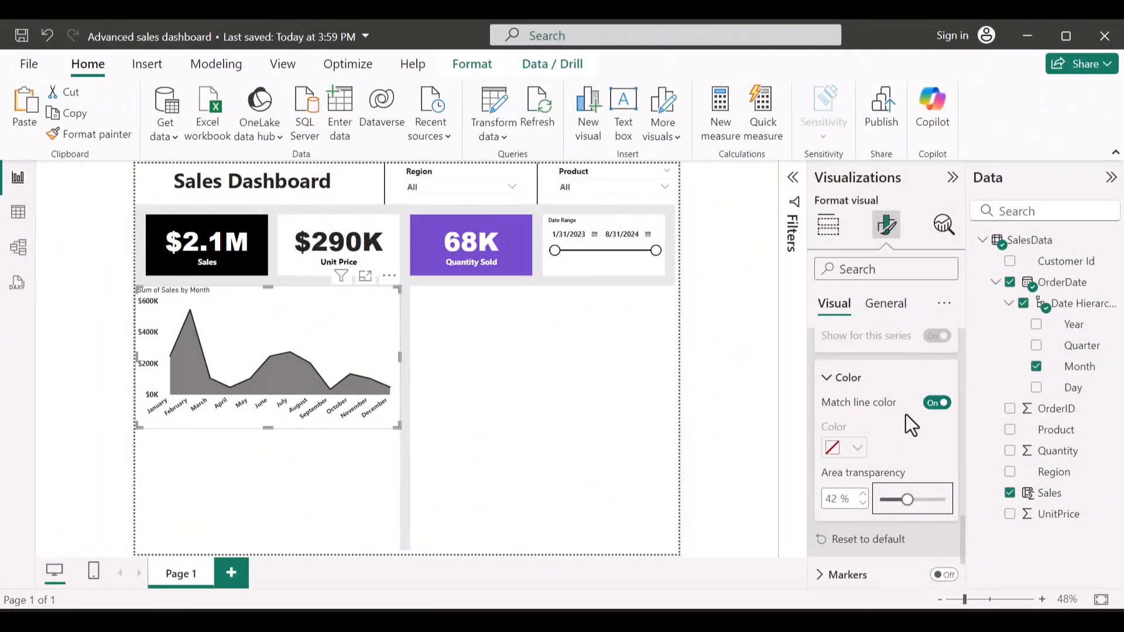
left_click_drag(906, 499, 913, 500)
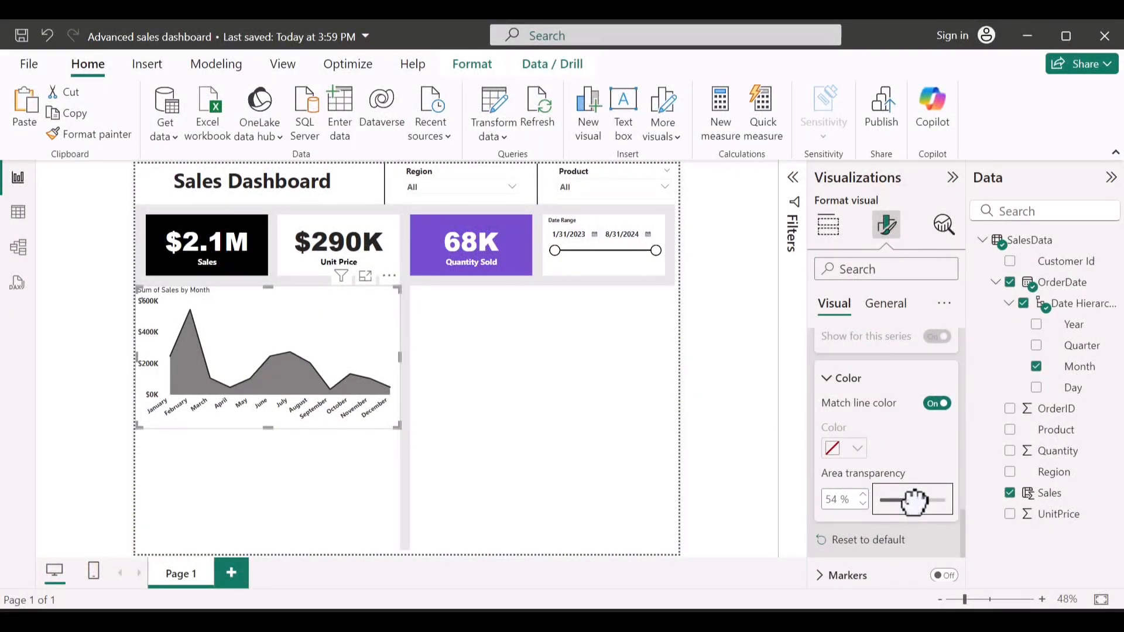
Turn on the line chart's markers, and try data labels before turning them off again
scroll(878, 497, "down", 2)
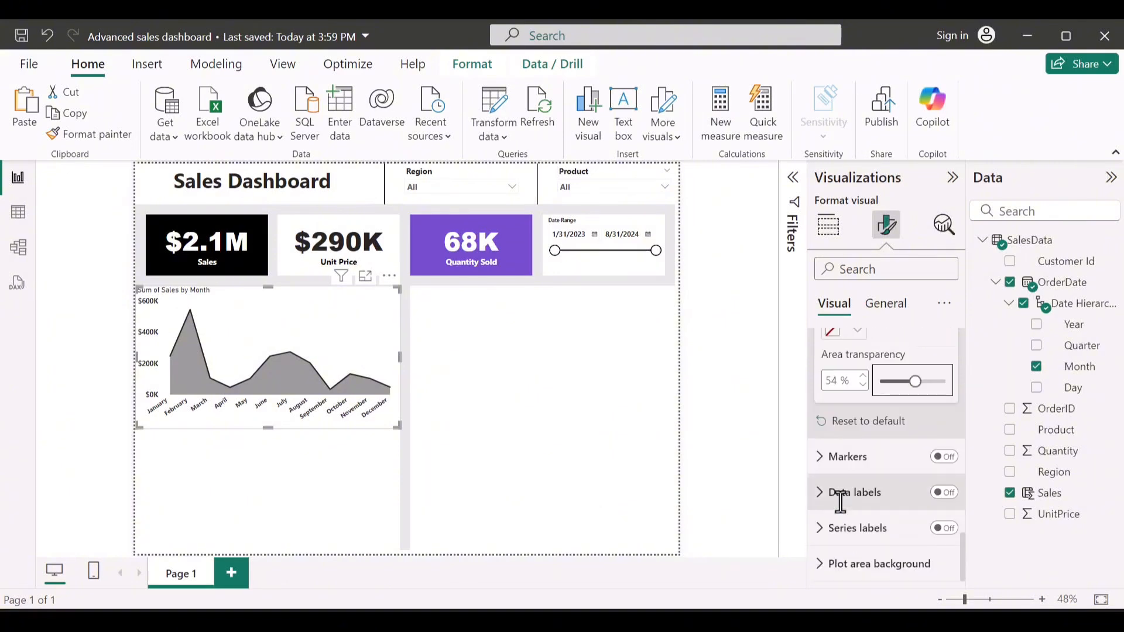
left_click(946, 463)
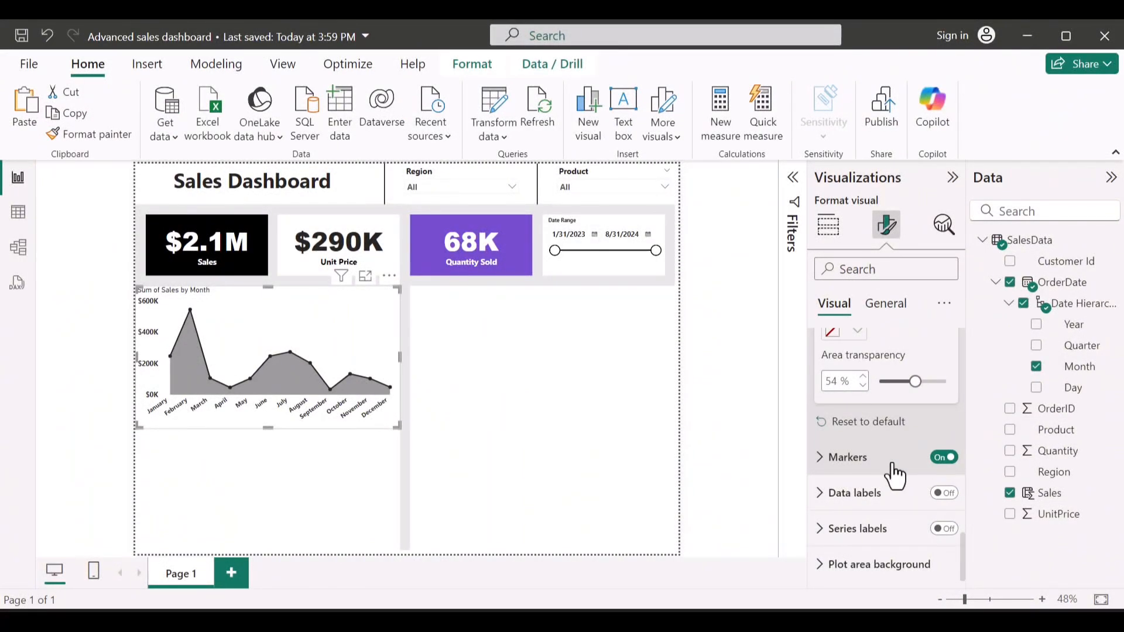
left_click(942, 496)
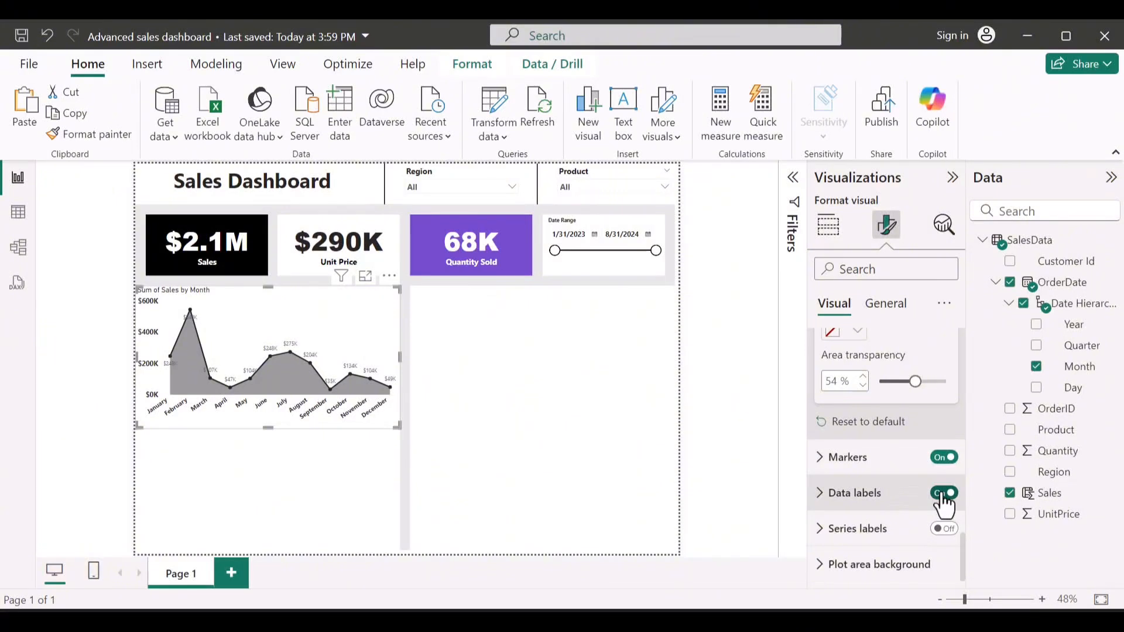
left_click(942, 496)
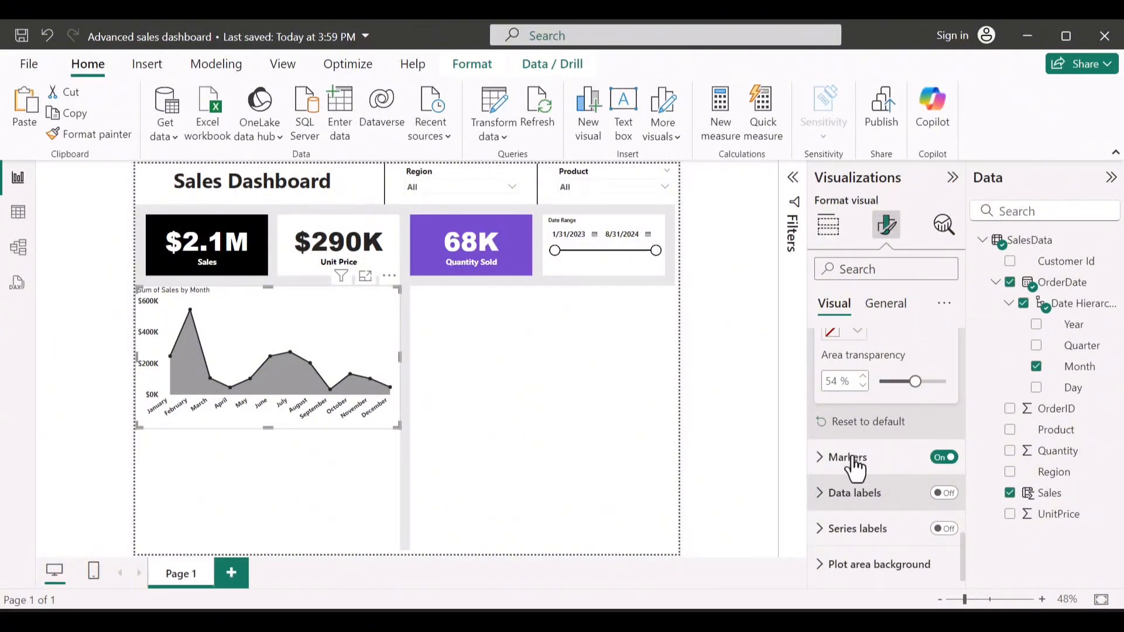
Replace the line chart's title text with "Monthly Sales Trend"
scroll(847, 433, "up", 5)
scroll(852, 360, "up", 3)
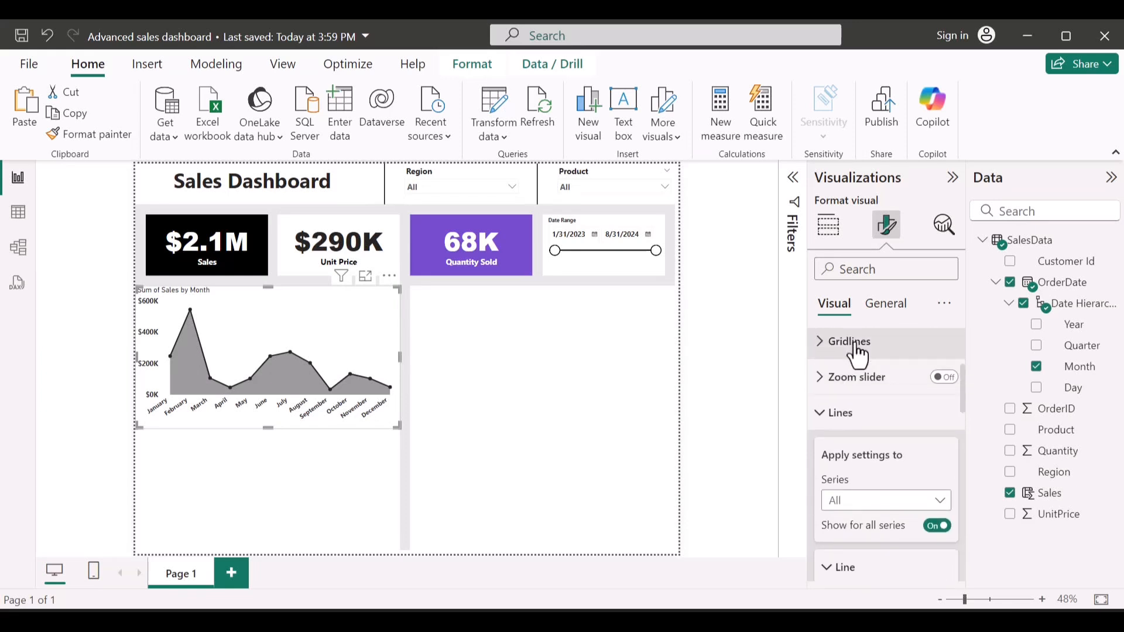
left_click(886, 305)
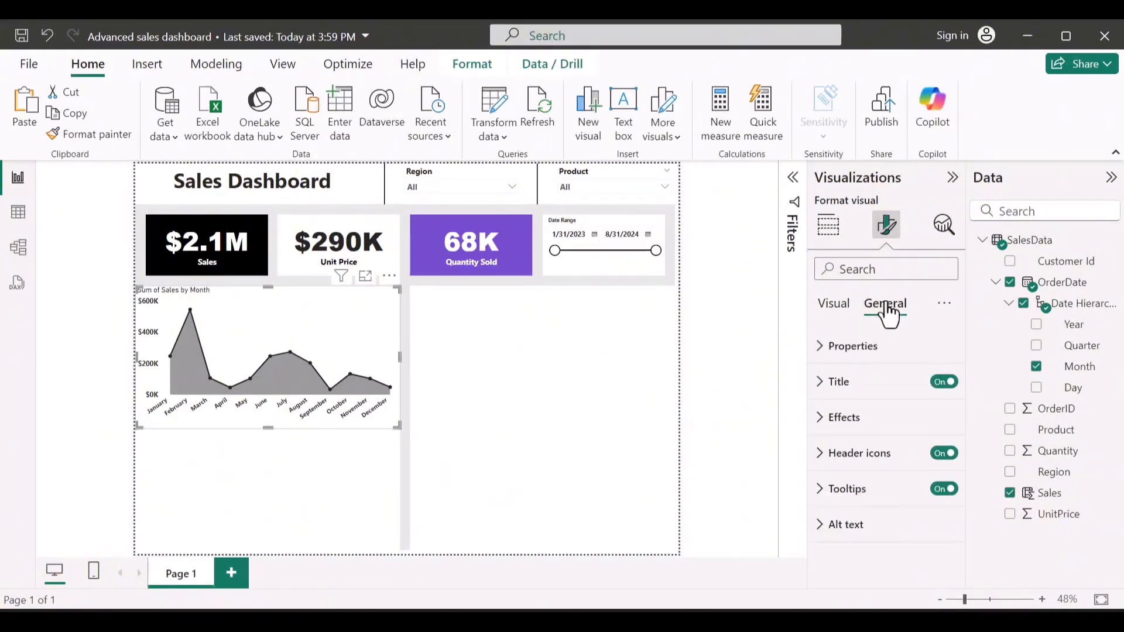
left_click(847, 398)
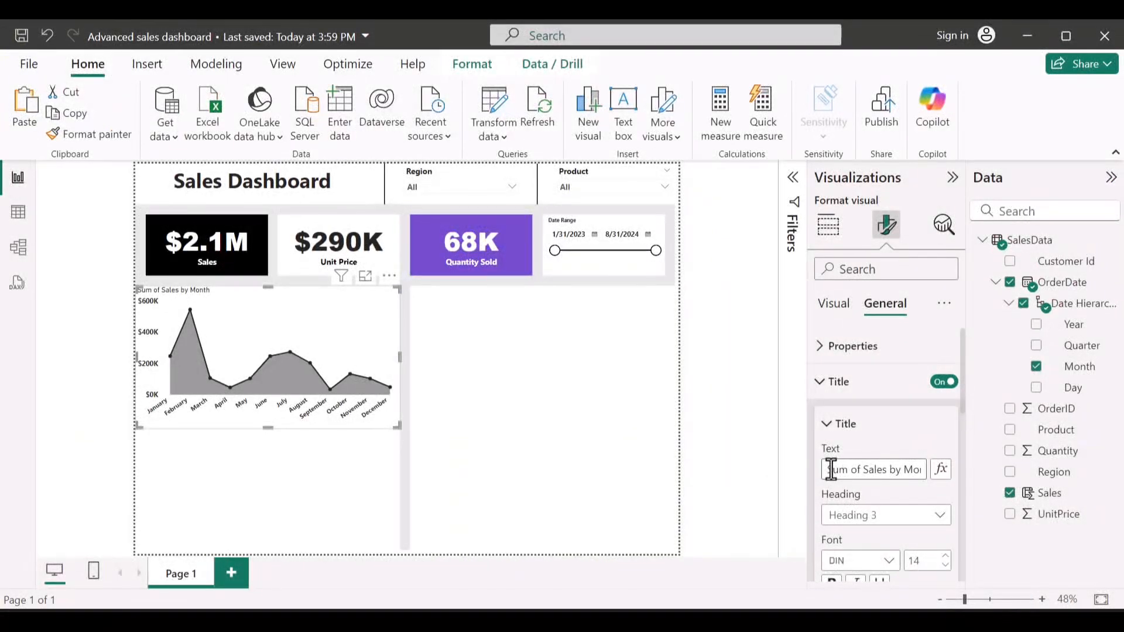
left_click_drag(832, 469, 929, 486)
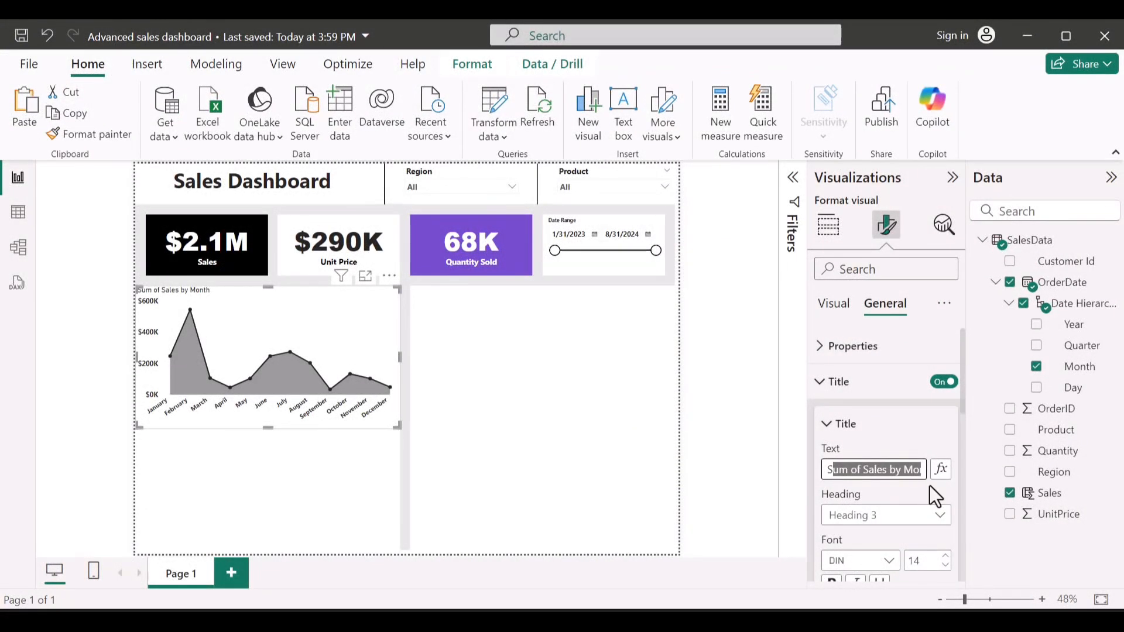
key("BackSpace")
key("BackSpace")
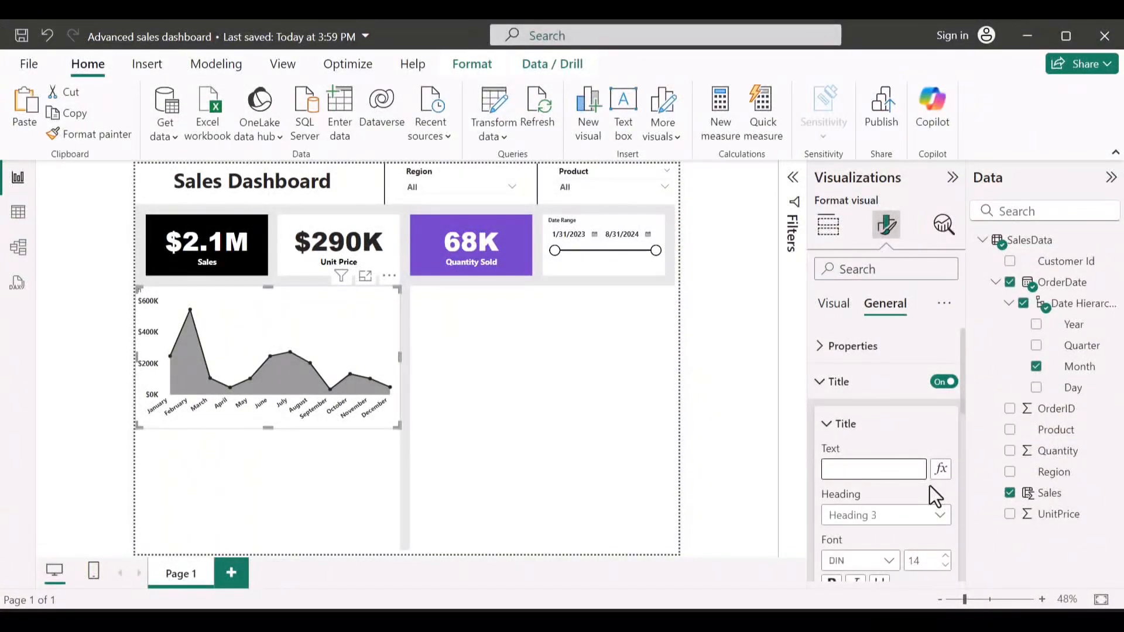
type("Mont")
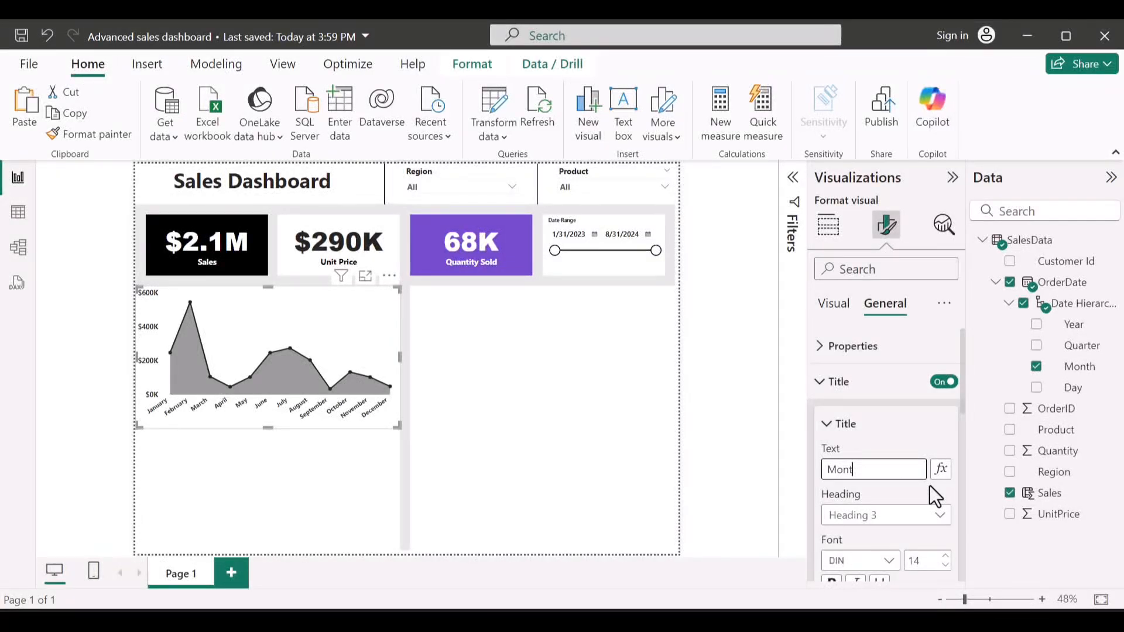
type("hly Sa")
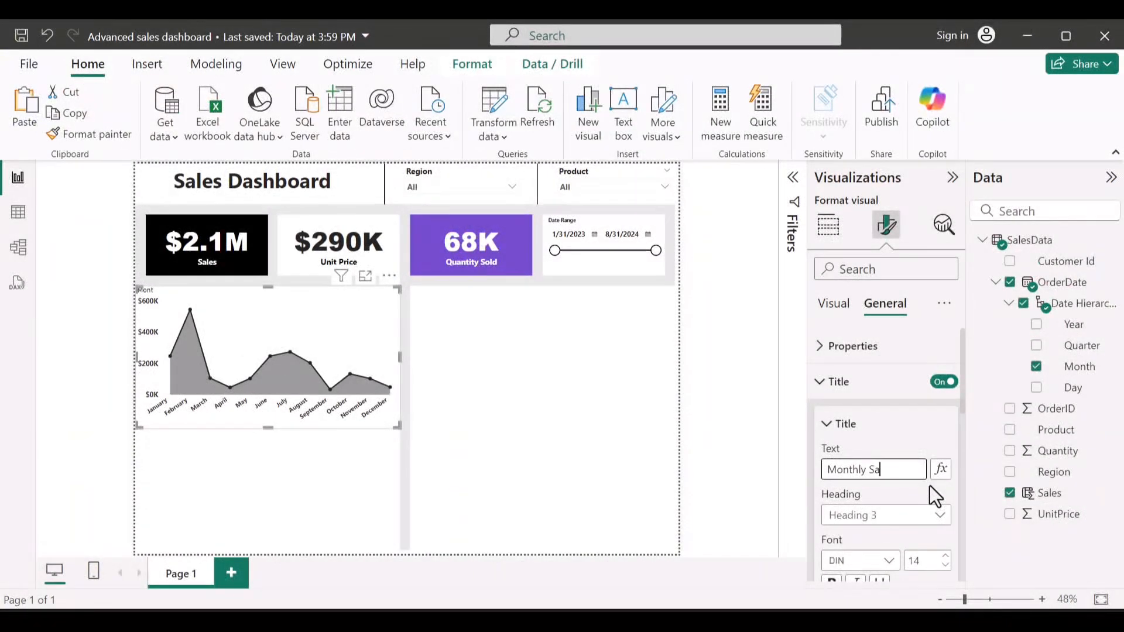
type("les")
key("BackSpace")
type("Trend")
Set the chart title's font to Segoe UI Bold at size 17, and return to the chart-specific format settings
scroll(906, 474, "down", 3)
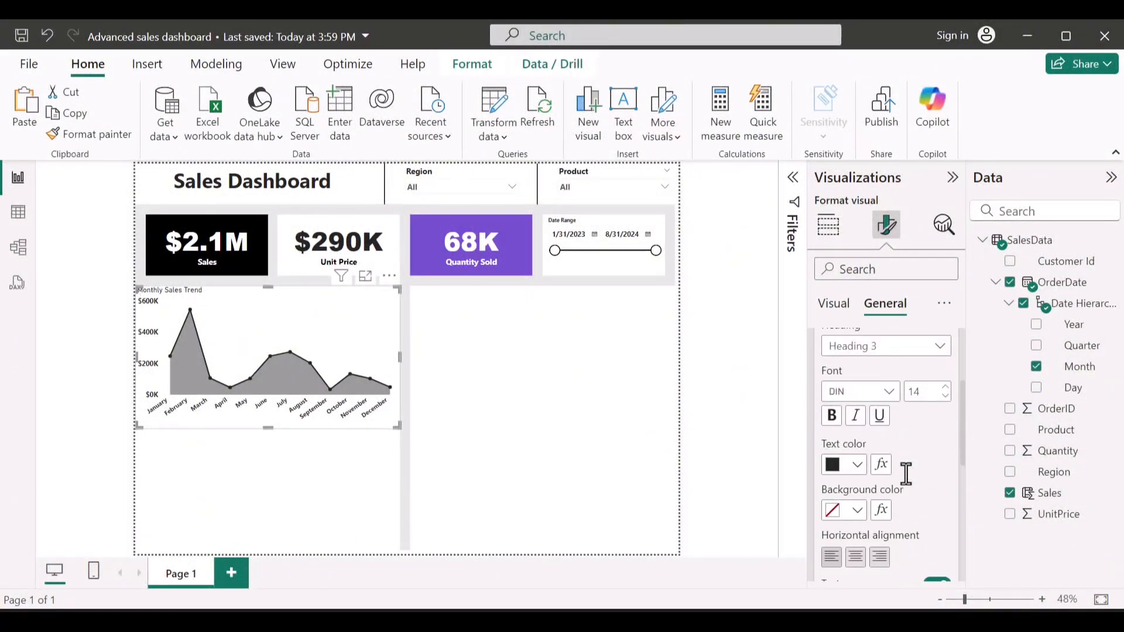
left_click(894, 401)
scroll(883, 296, "down", 5)
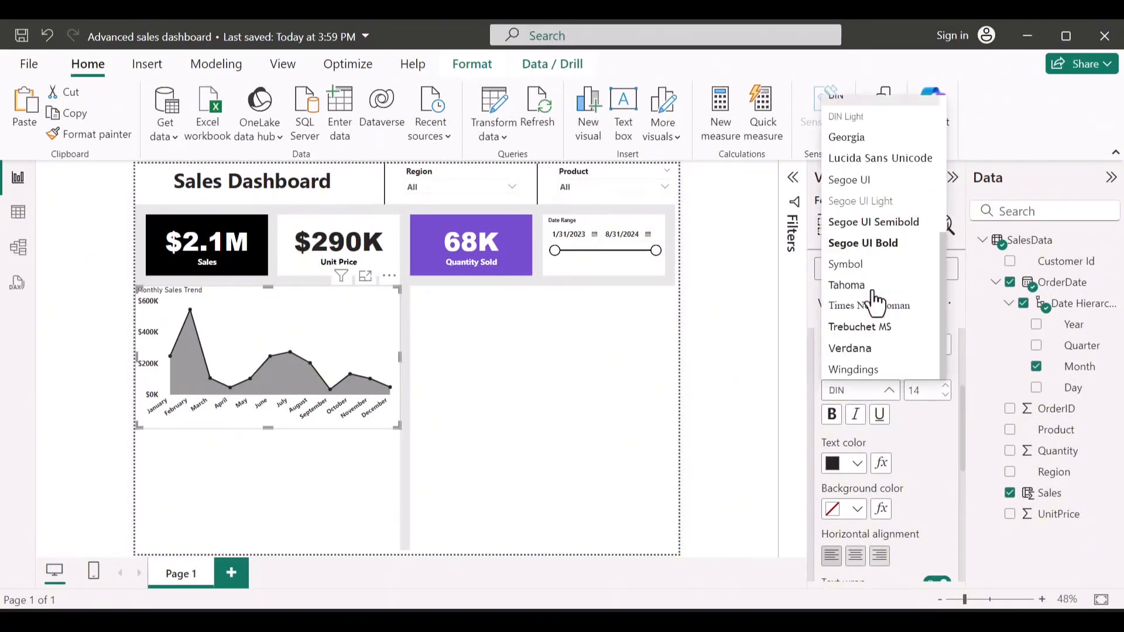
left_click(870, 243)
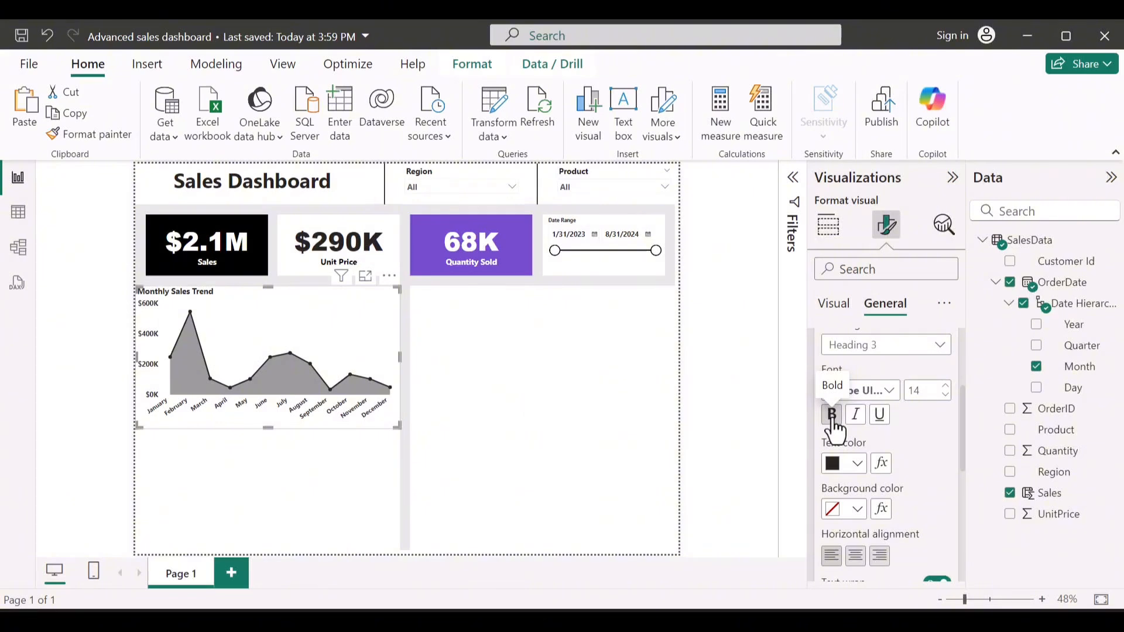
left_click(947, 389)
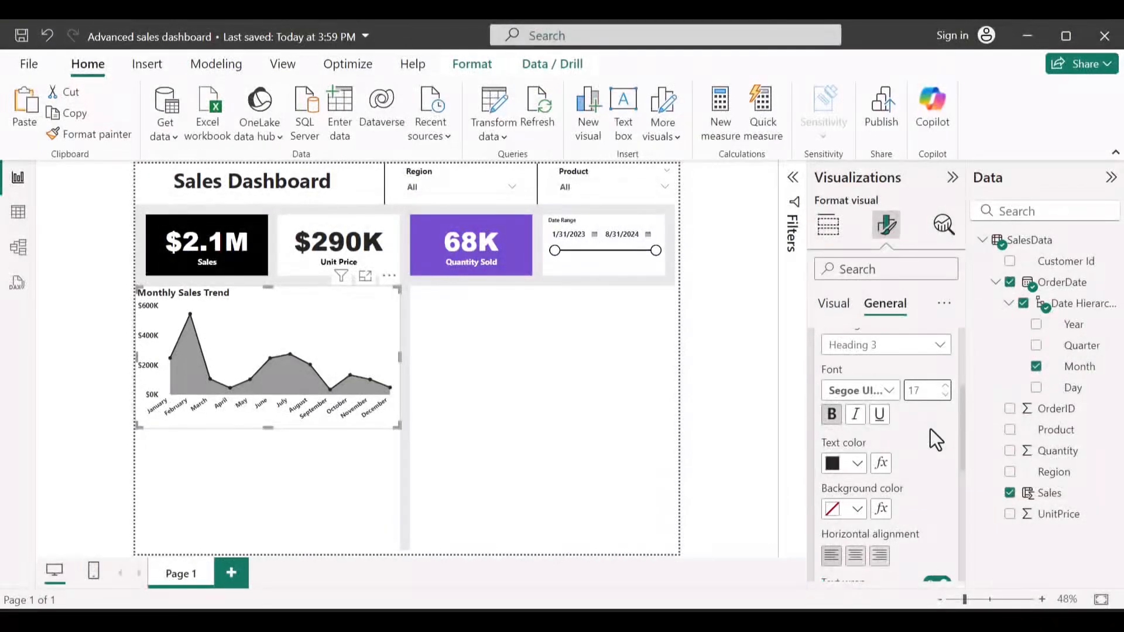
scroll(931, 430, "down", 3)
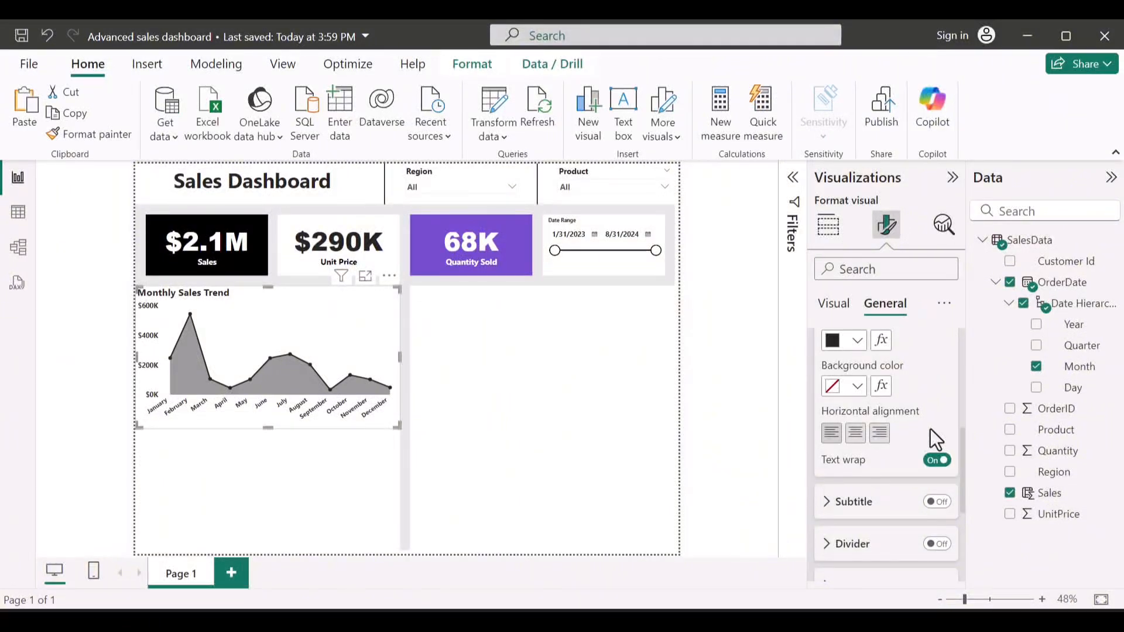
scroll(908, 376, "up", 3)
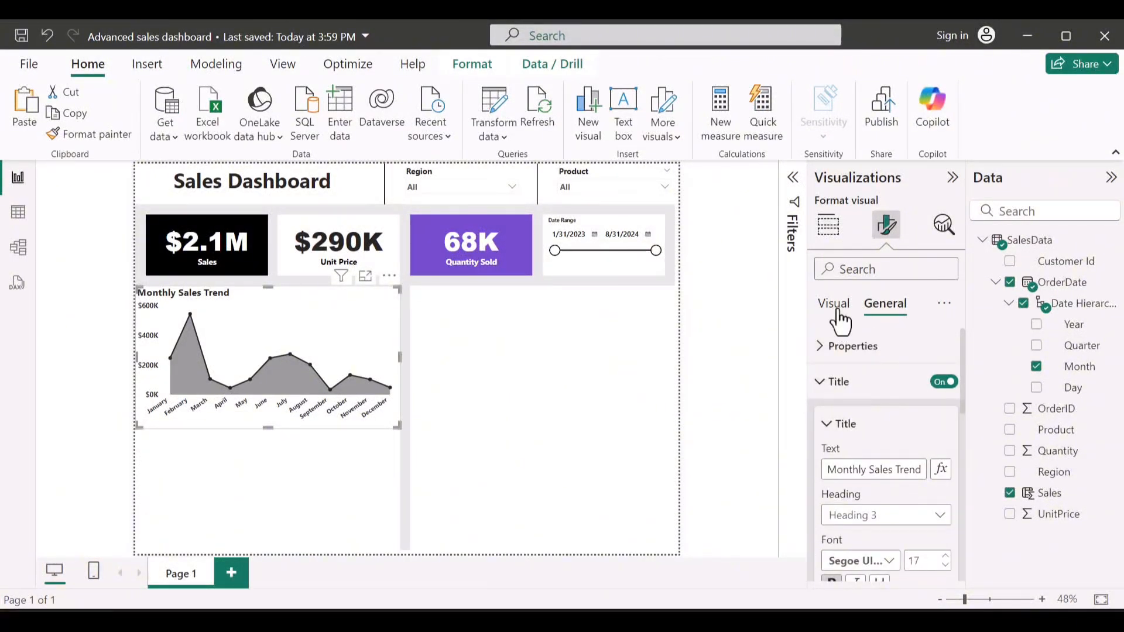
left_click(834, 305)
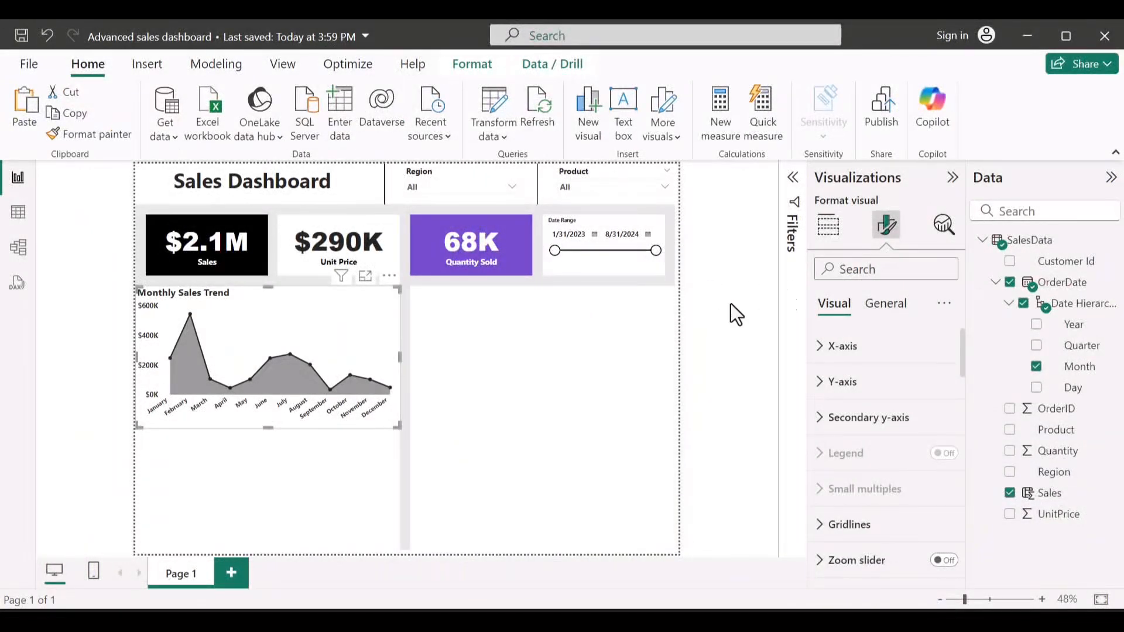
Create a new clustered column chart showing Sales by Region on the dashboard page
left_click(372, 175)
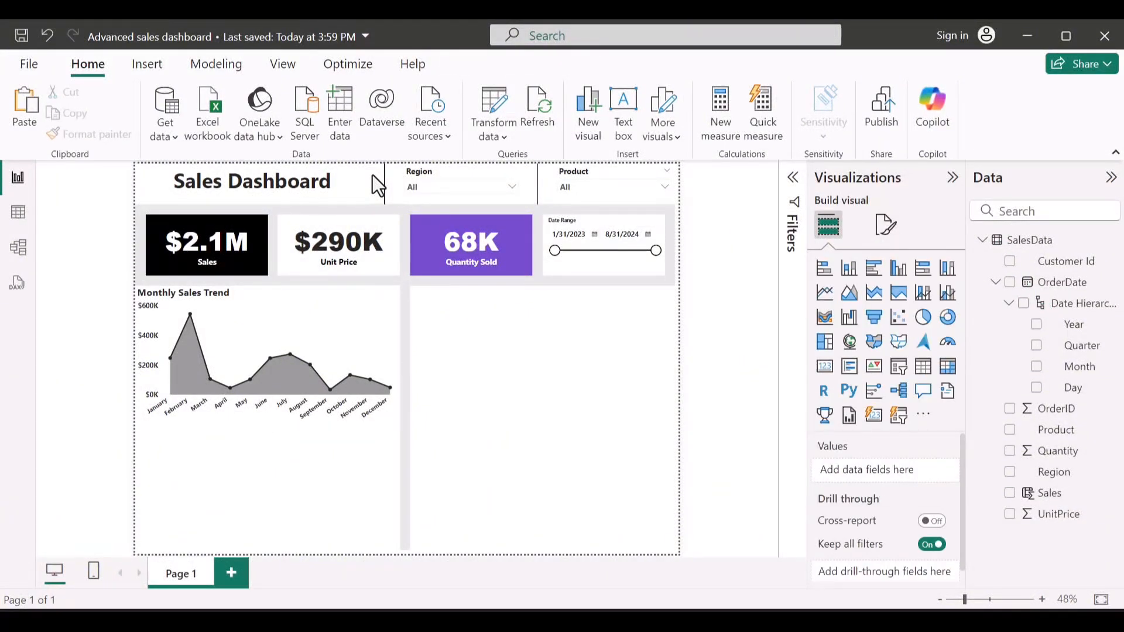
left_click(1011, 494)
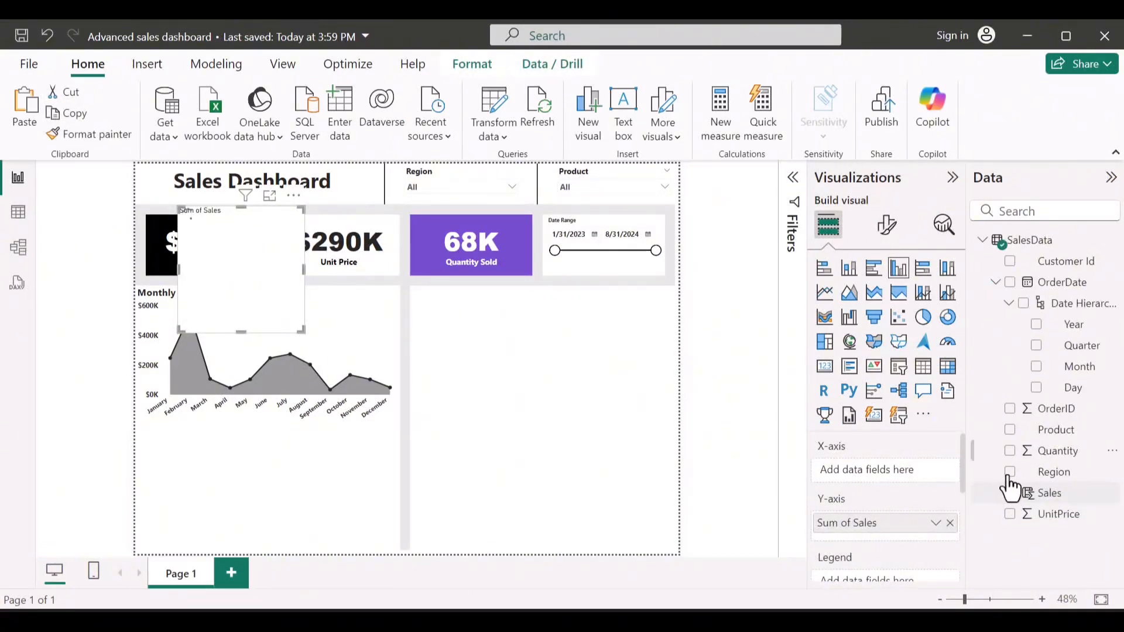
left_click(1010, 471)
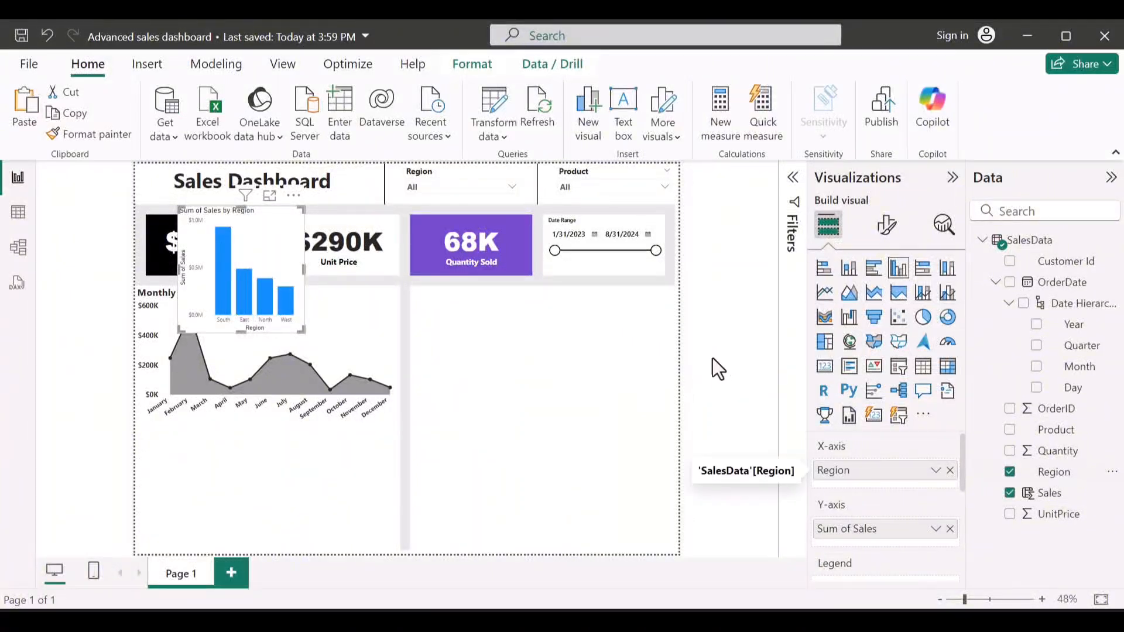
Move the Sales by Region chart below the monthly trend chart and widen it to fill the white panel
left_click_drag(247, 232, 220, 461)
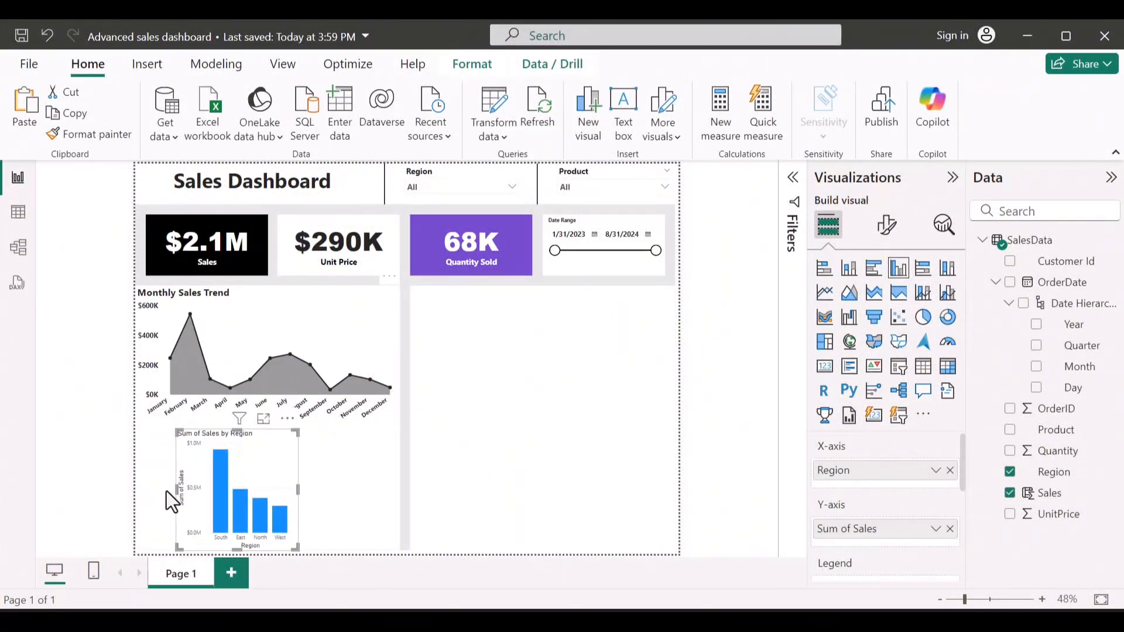
left_click_drag(174, 491, 136, 490)
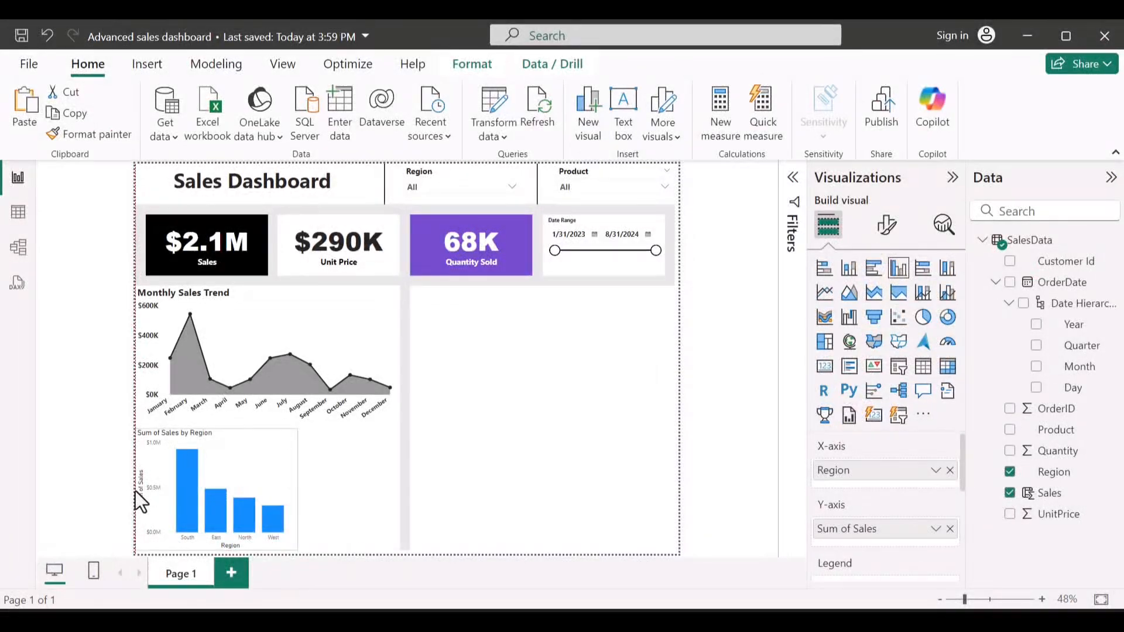
left_click_drag(296, 491, 397, 500)
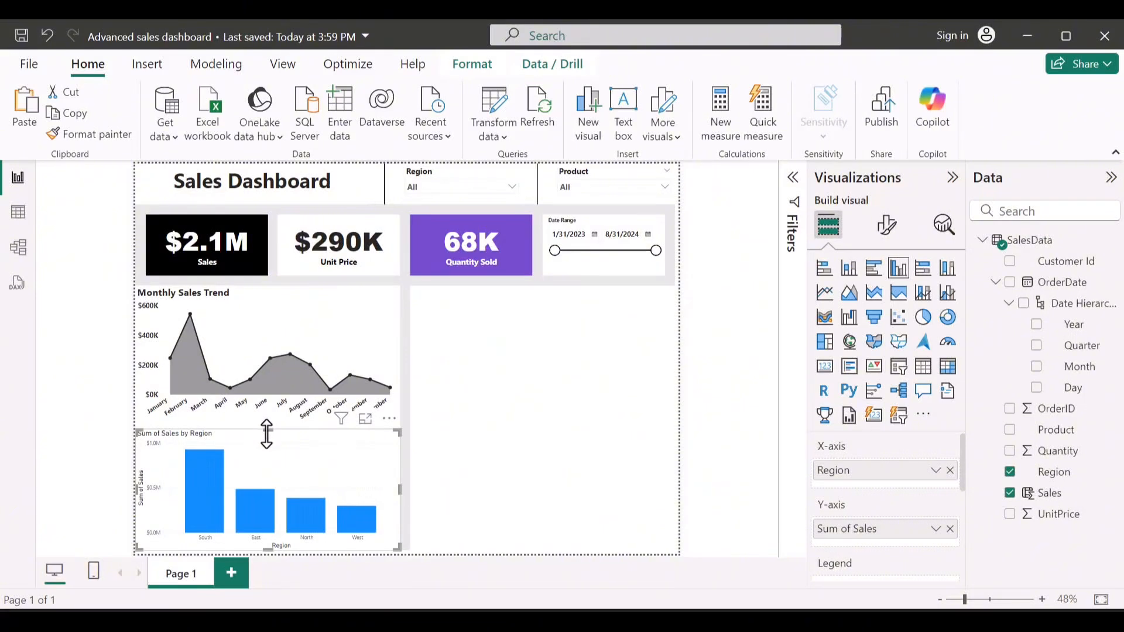
Convert the Sales by Region chart to a clustered bar chart and recolor its bars with the recent near-black
left_click(874, 284)
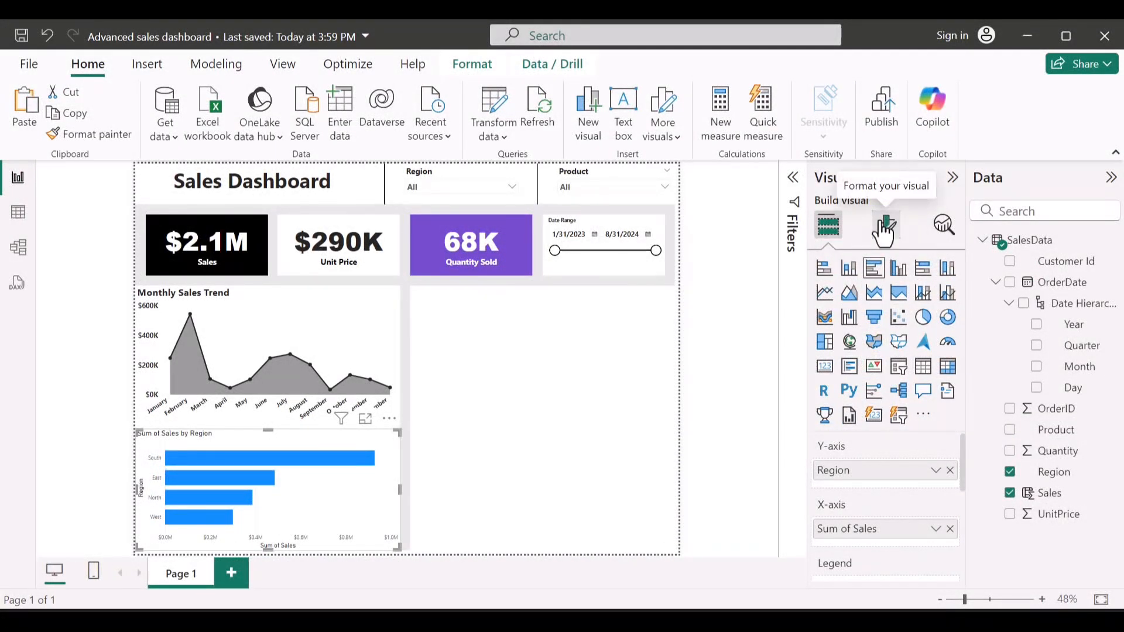
left_click(885, 225)
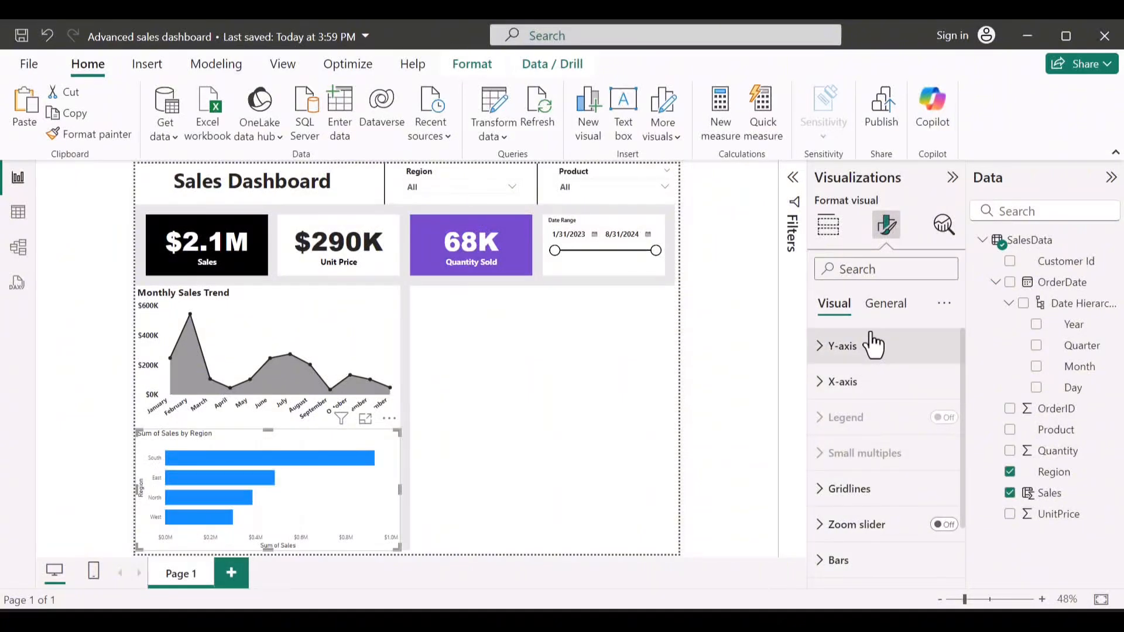
scroll(851, 465, "down", 1)
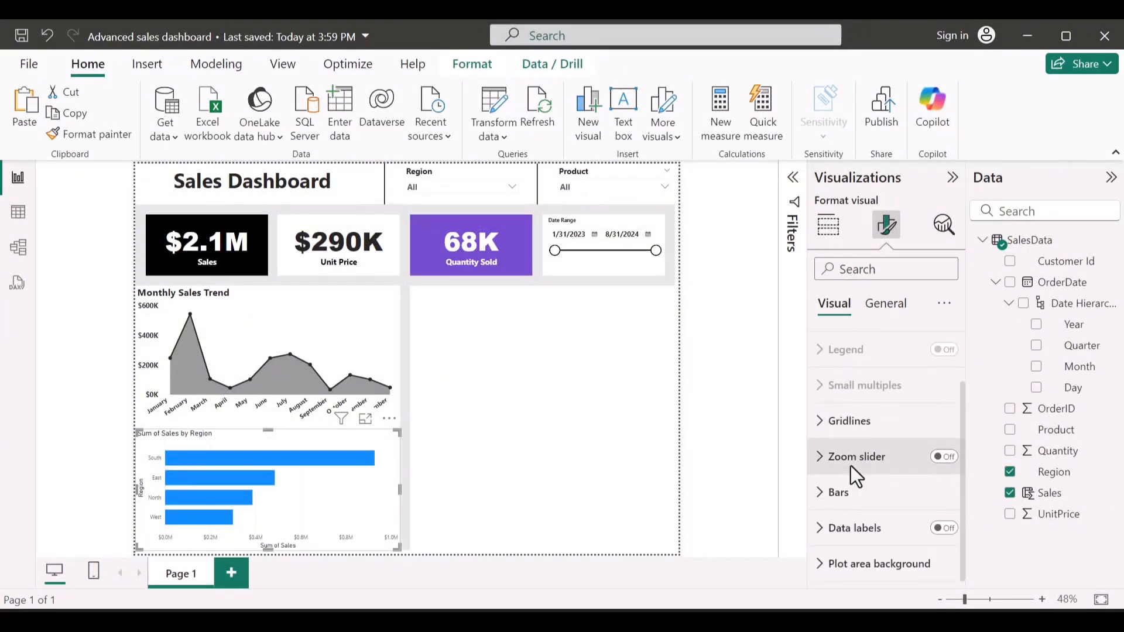
left_click(832, 494)
left_click(856, 550)
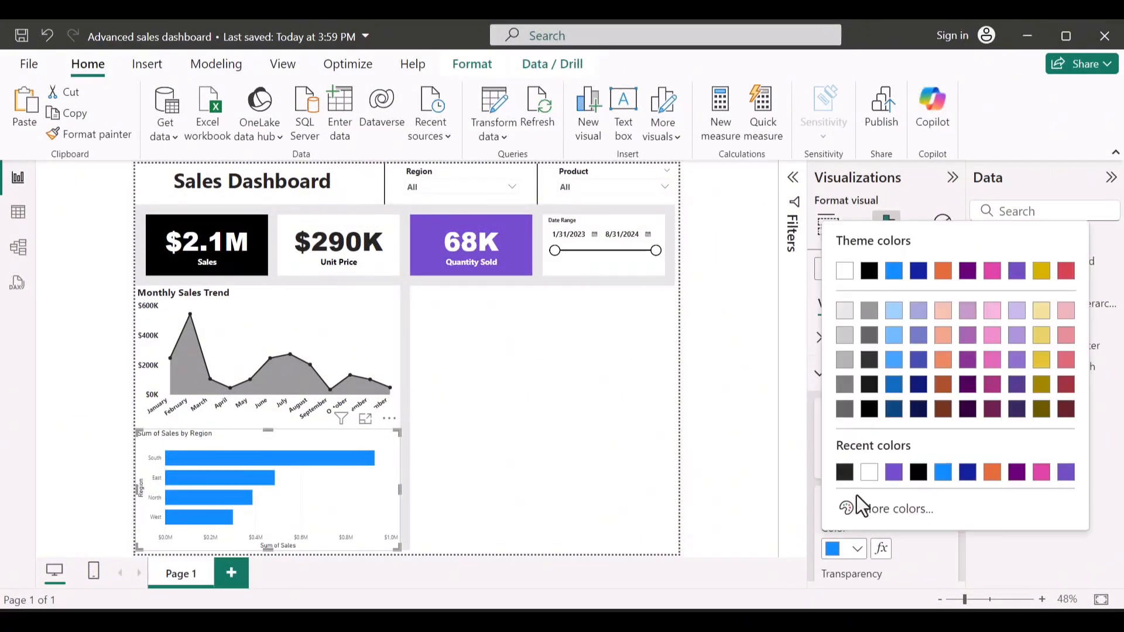
left_click(844, 472)
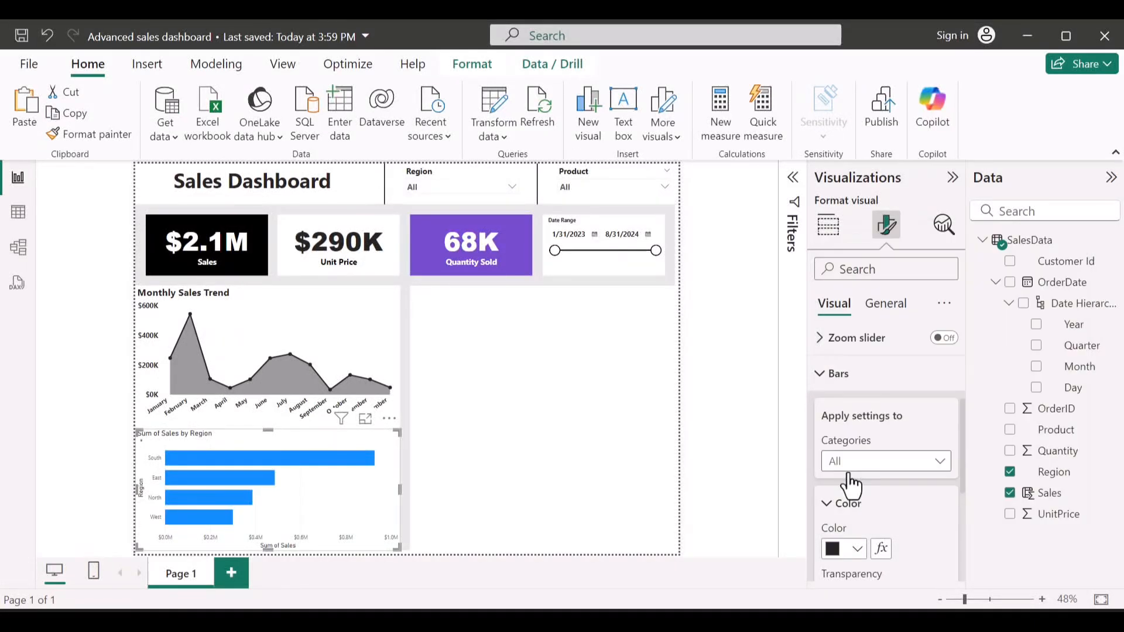
Format the bar chart's Y-axis values as bold, near-black text at size 13
scroll(854, 463, "up", 3)
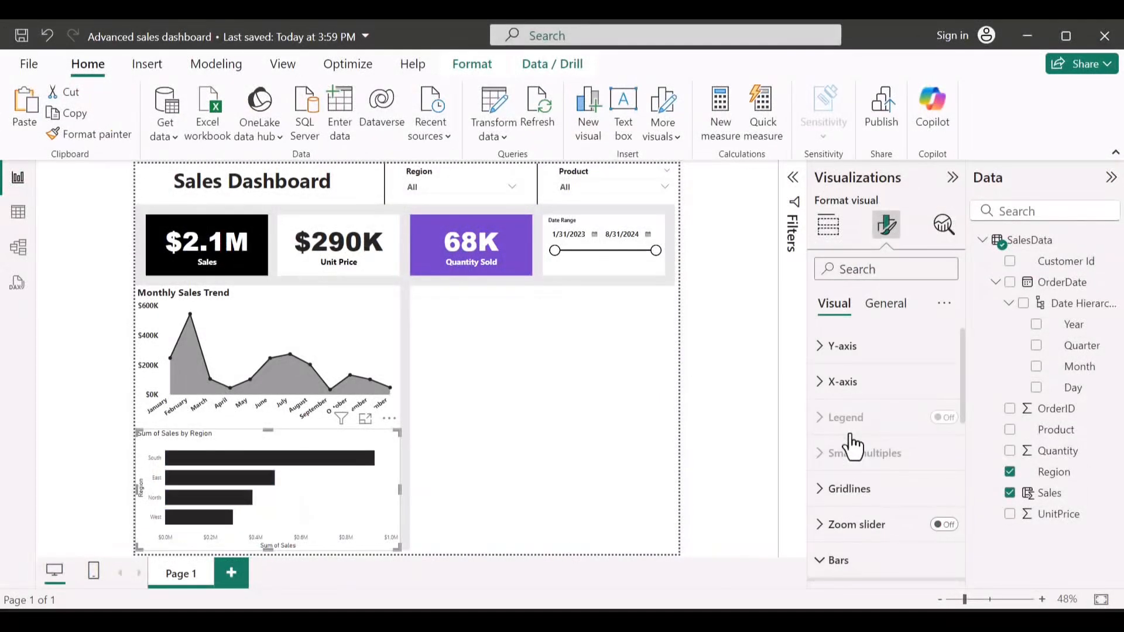
left_click(843, 346)
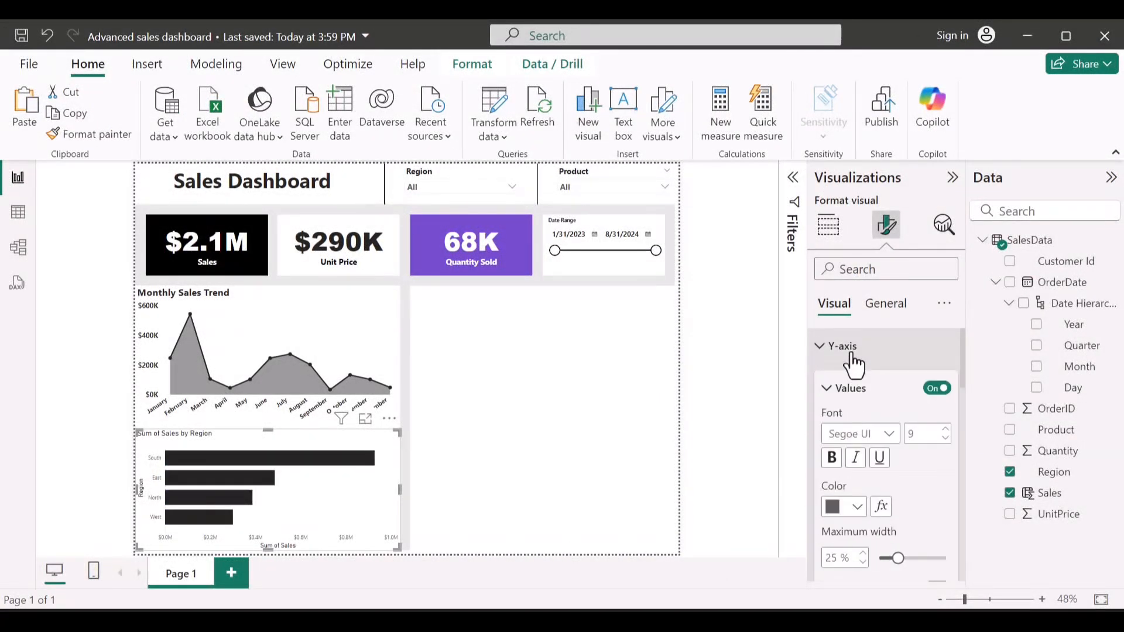
scroll(877, 416, "down", 3)
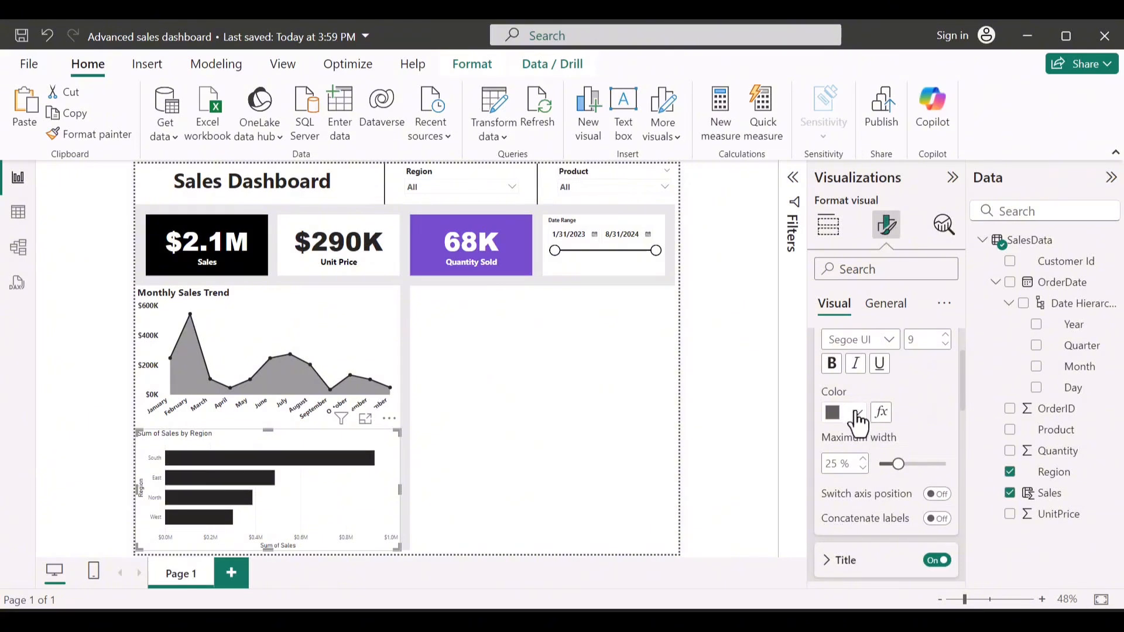
left_click(832, 363)
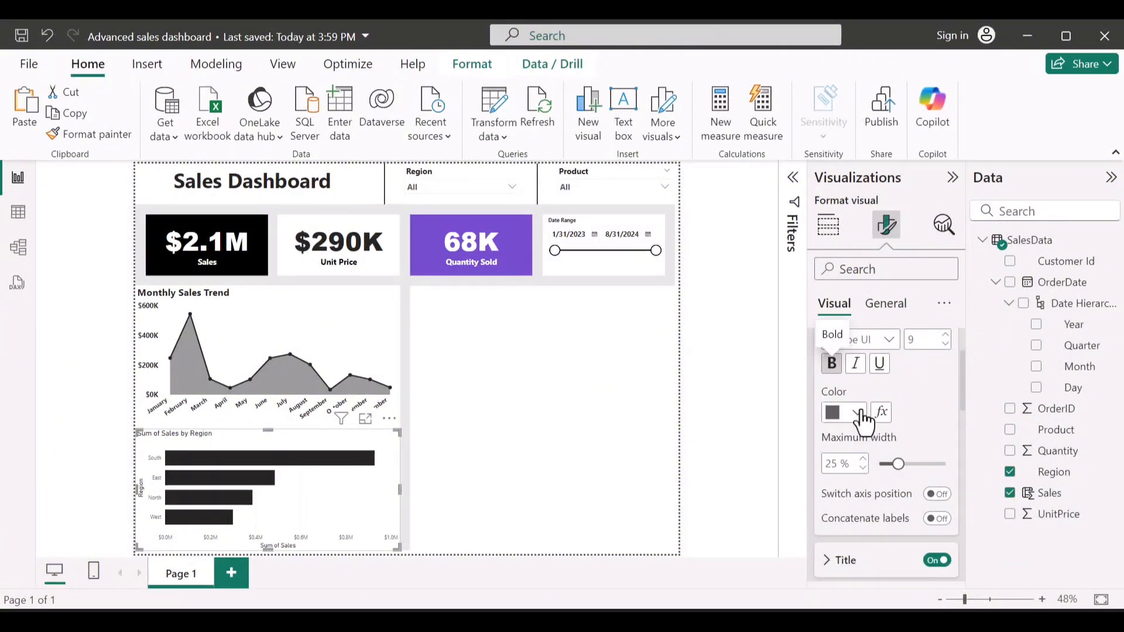
left_click(858, 413)
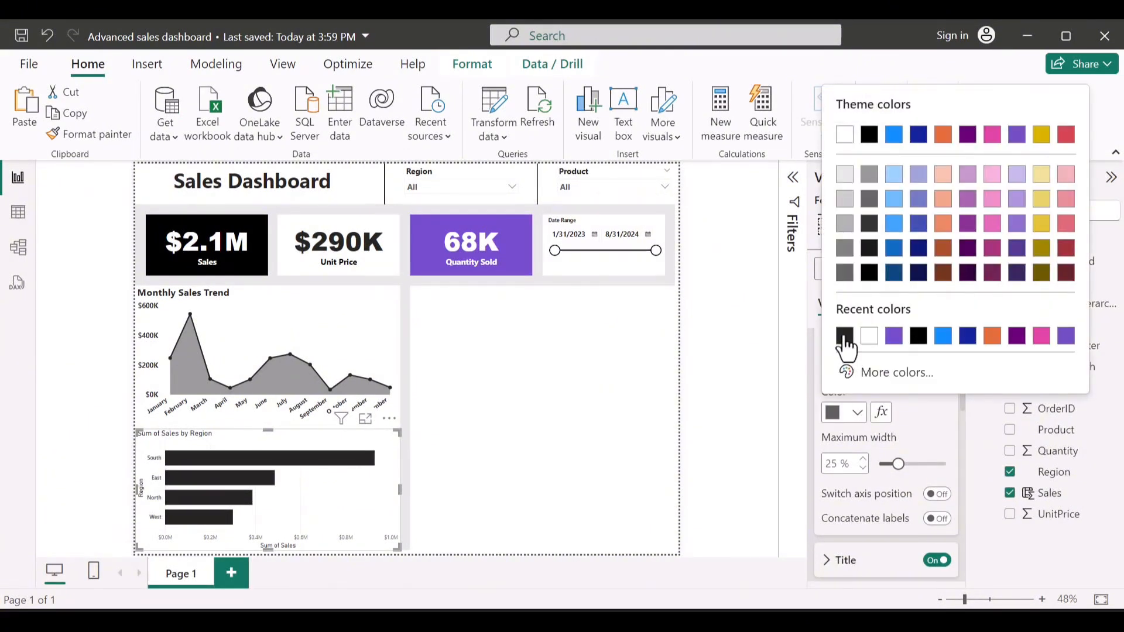
left_click(844, 335)
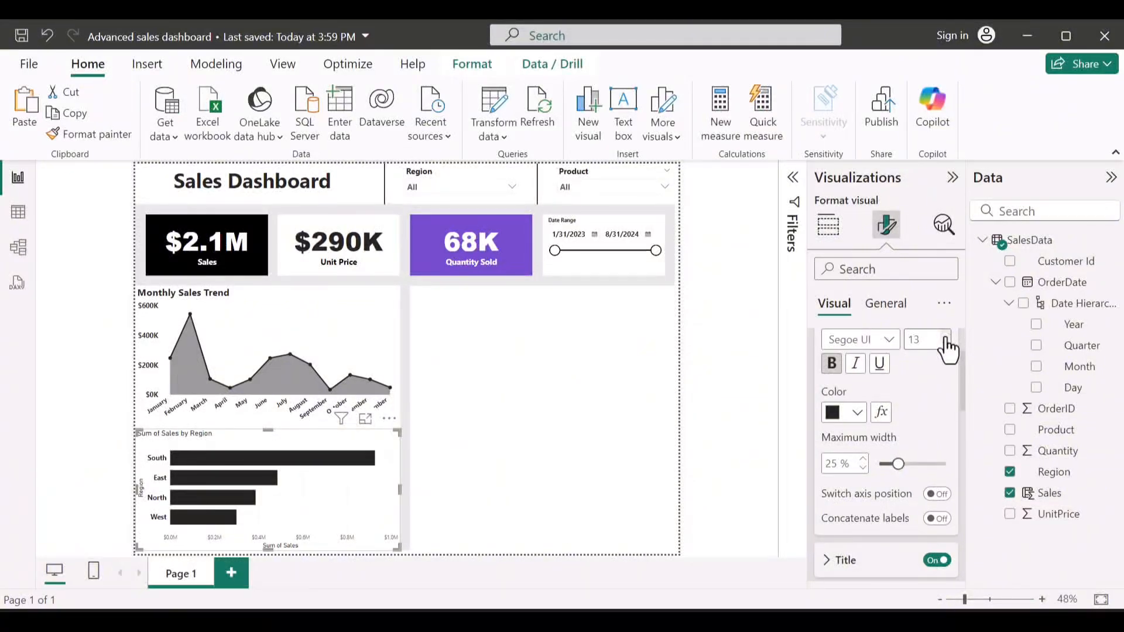
Turn off the bar chart's Y-axis title
scroll(894, 389, "down", 1)
scroll(890, 384, "down", 1)
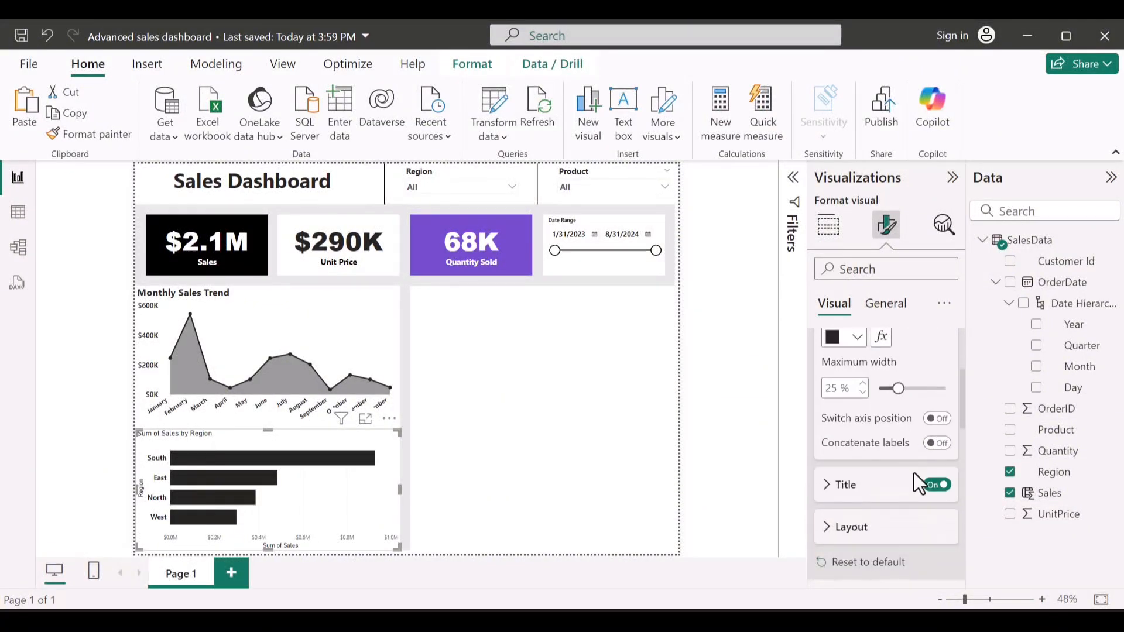
left_click(934, 489)
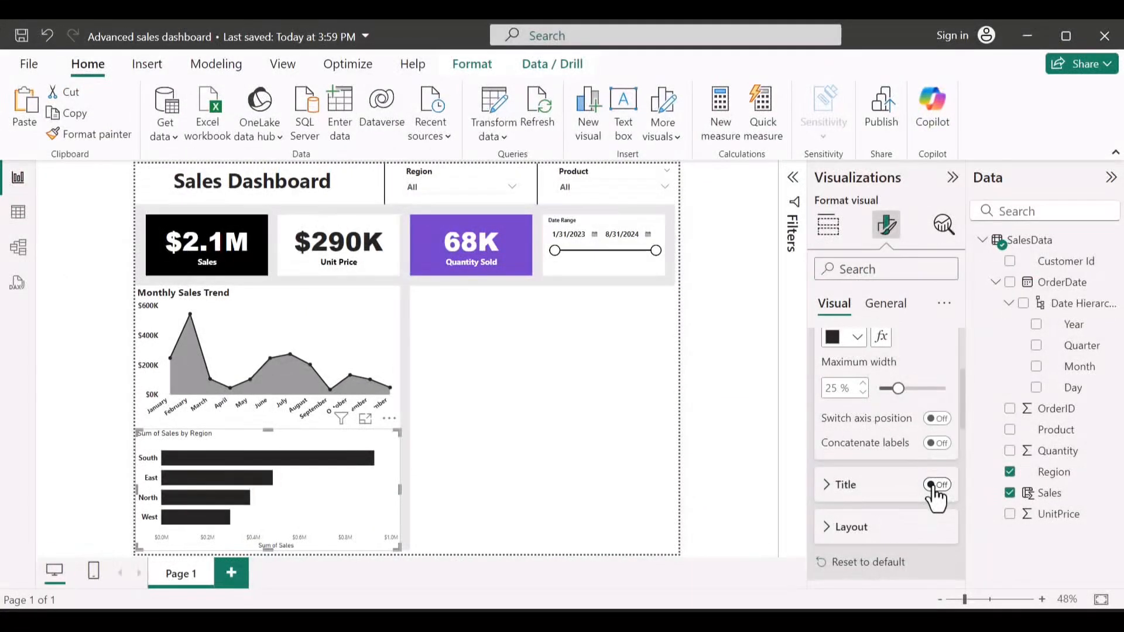
Turn off both the title and the values of the bar chart's X-axis
scroll(935, 495, "down", 12)
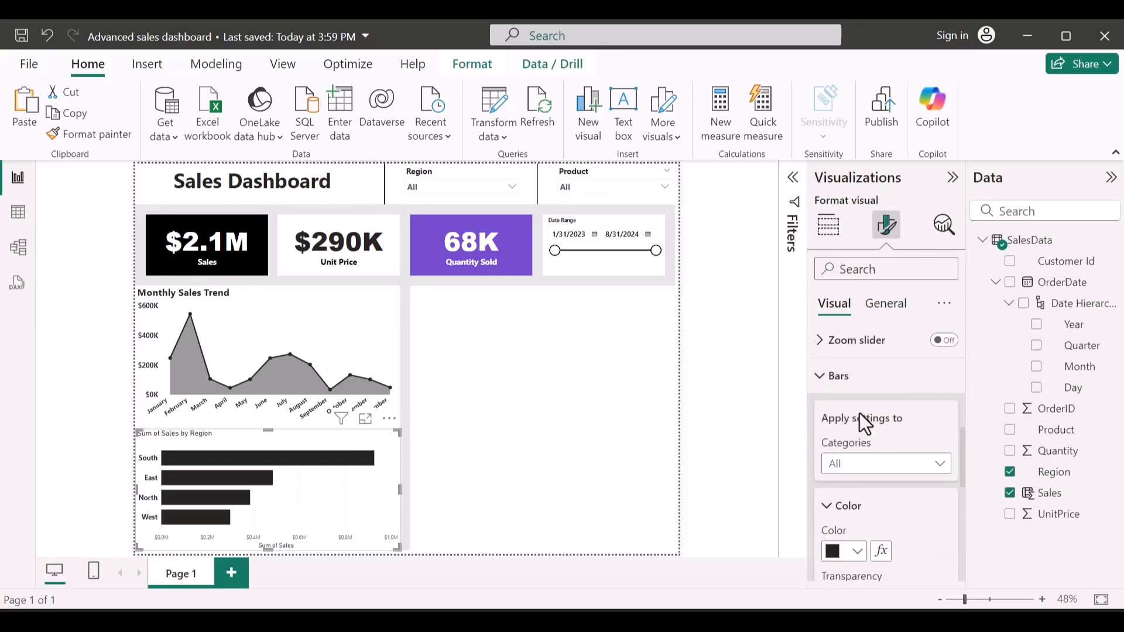
scroll(853, 388, "up", 10)
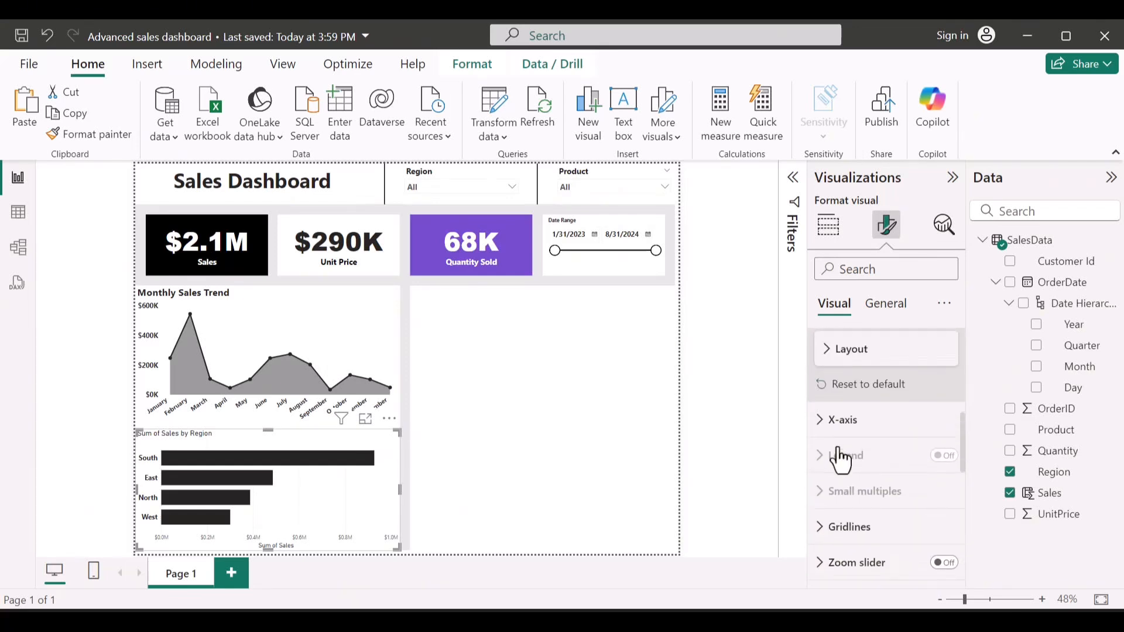
left_click(828, 432)
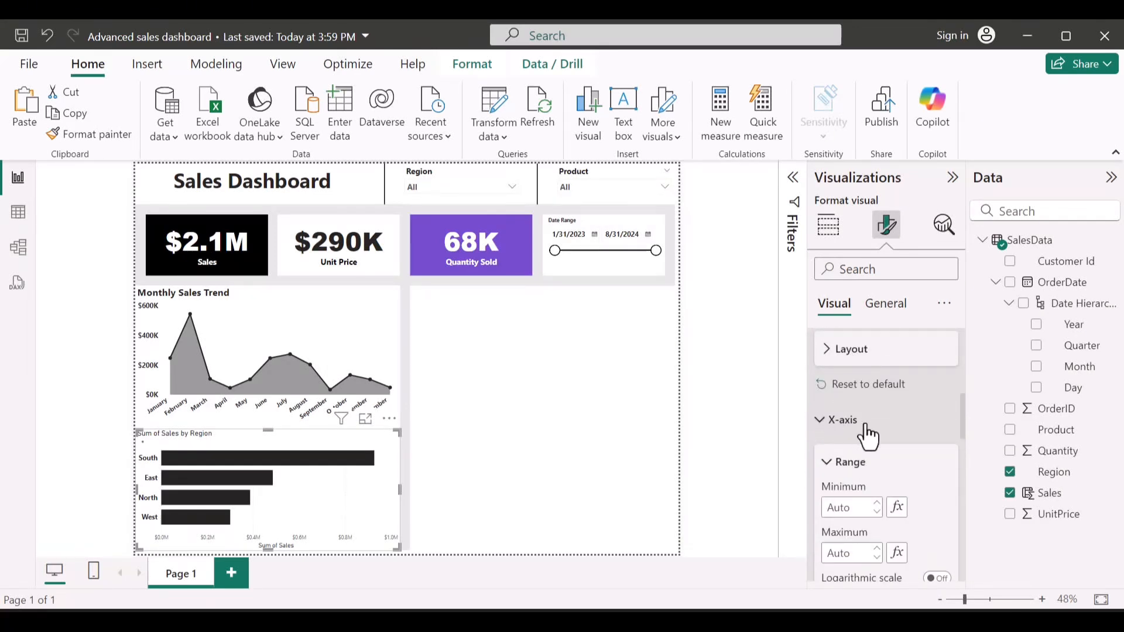
scroll(871, 434, "down", 3)
scroll(869, 436, "down", 1)
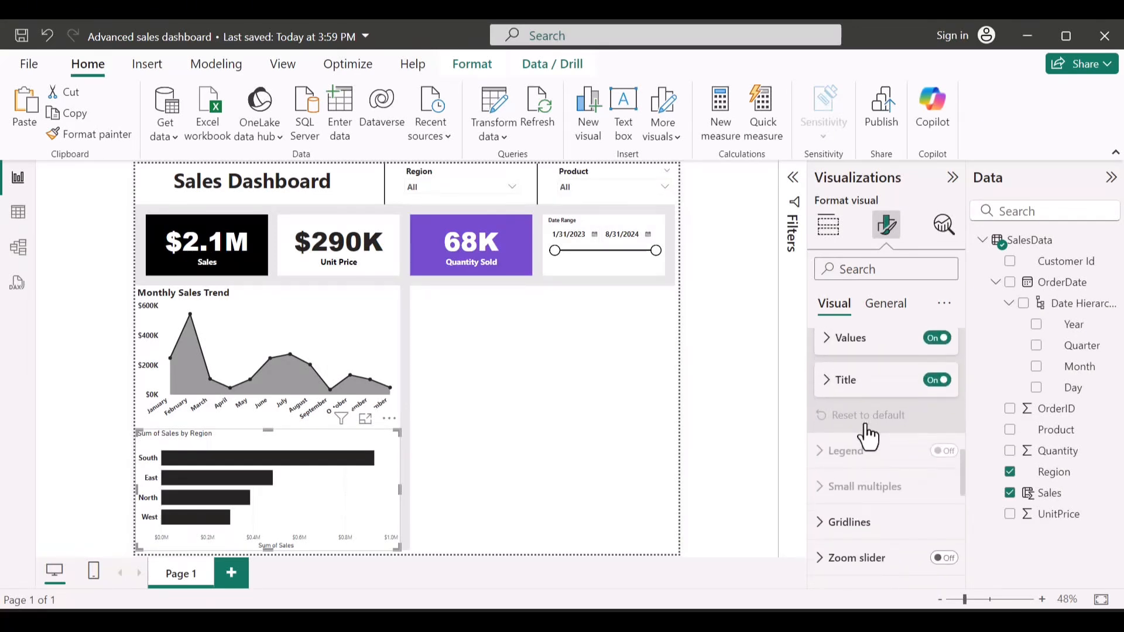
left_click(937, 381)
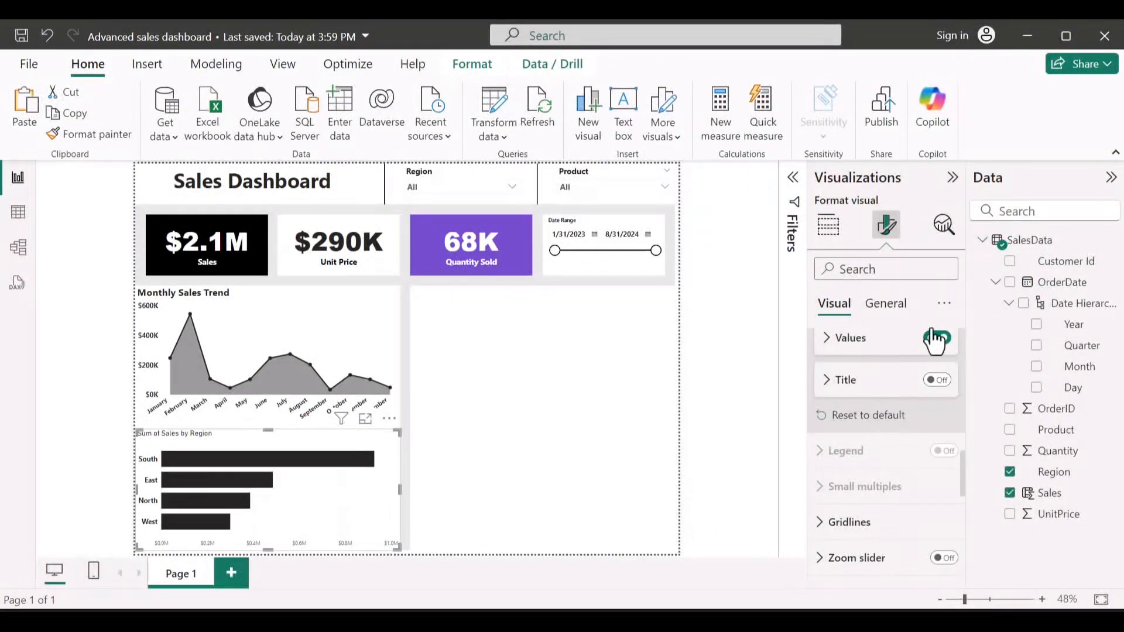
left_click(936, 339)
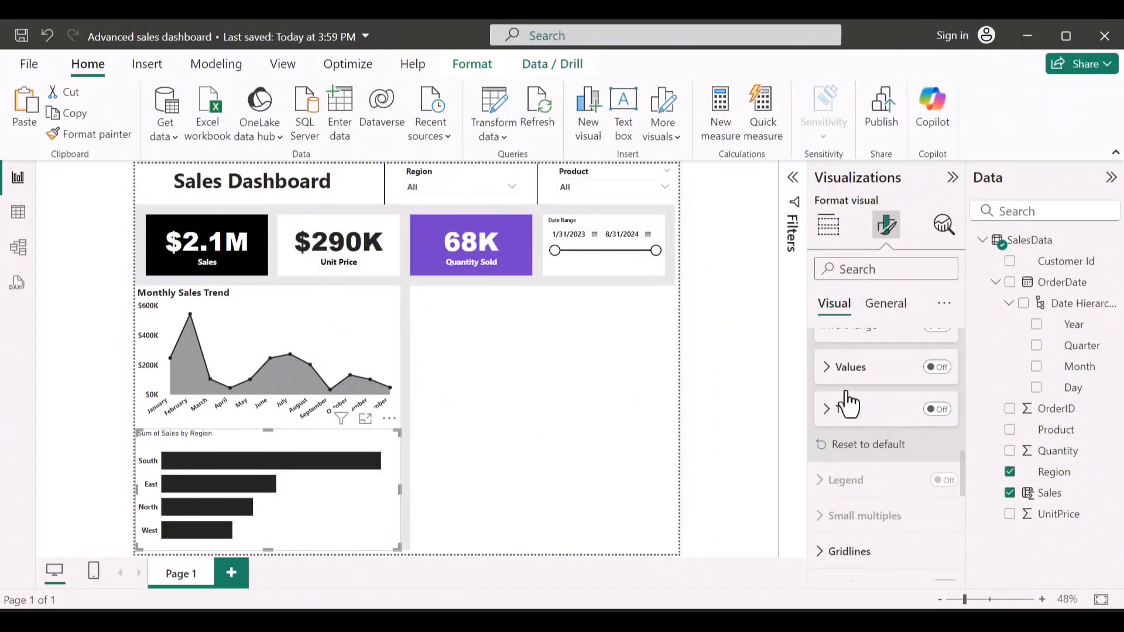
Turn on data labels for the Sales by Region bar chart
scroll(848, 402, "up", 5)
scroll(848, 515, "down", 2)
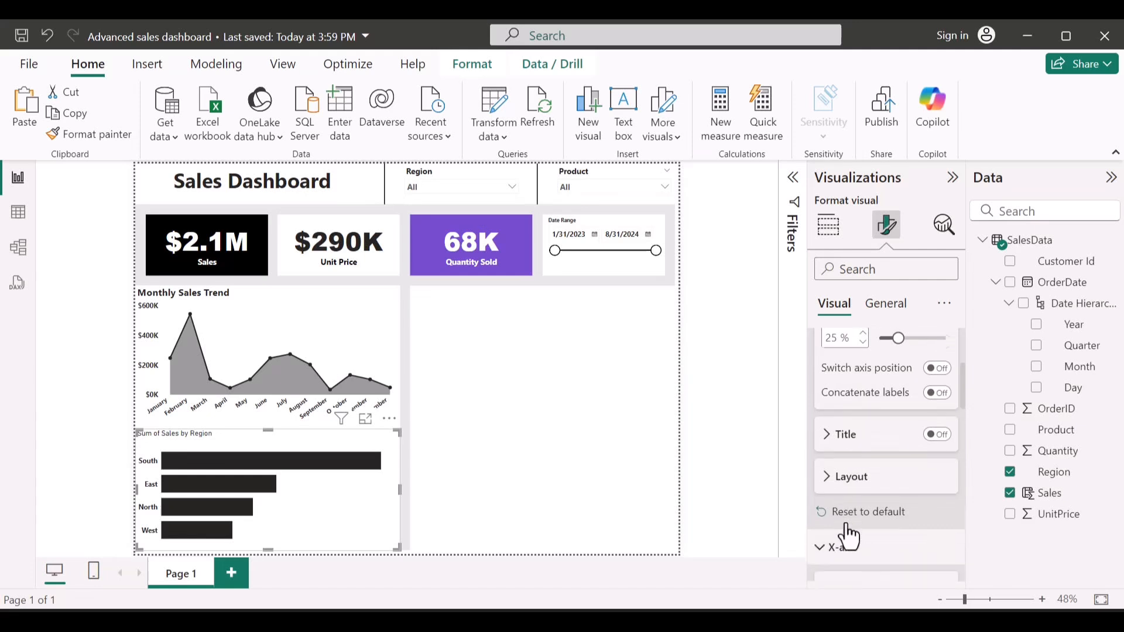
left_click(848, 533)
scroll(847, 524, "down", 4)
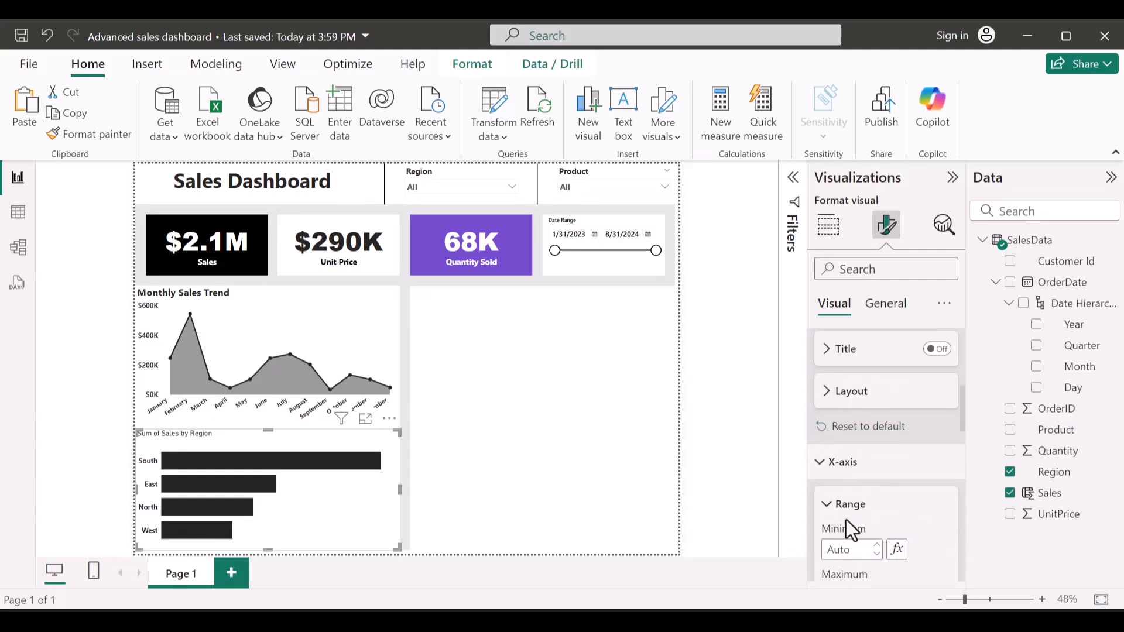
left_click(841, 477)
scroll(843, 489, "down", 6)
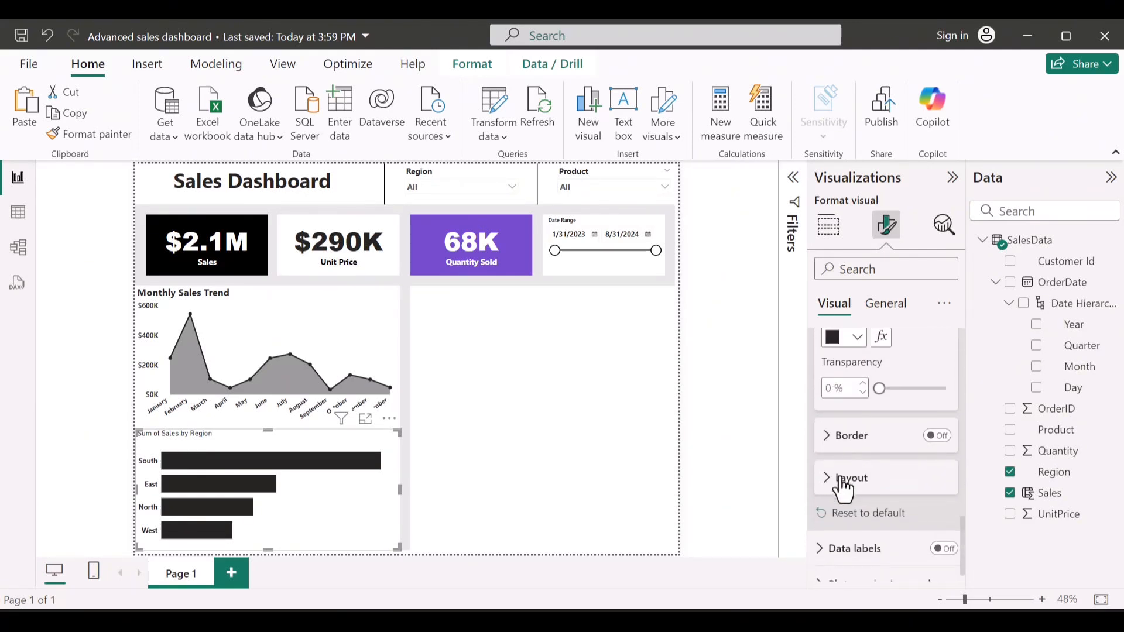
left_click(943, 530)
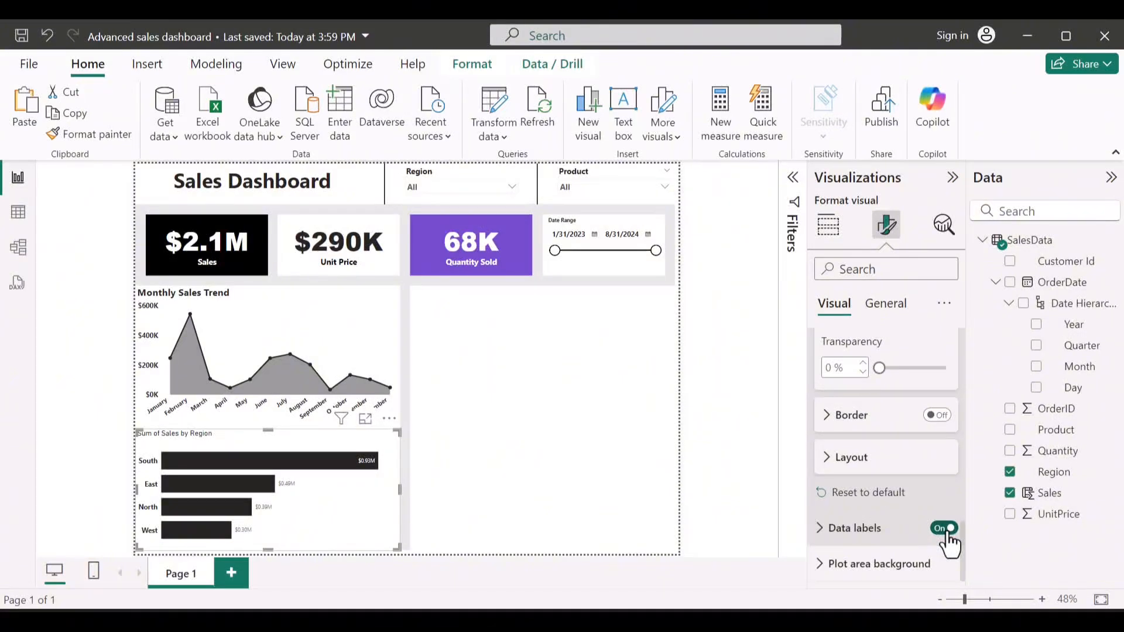
Set the position of the bar chart's data labels to Outside end
left_click(859, 535)
scroll(858, 547, "down", 3)
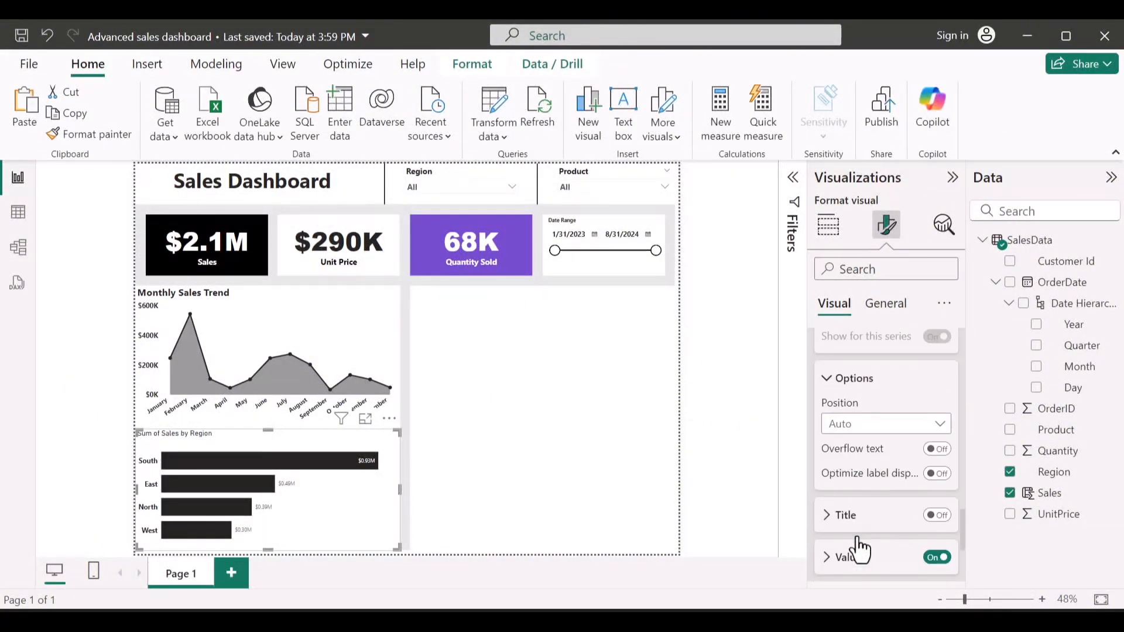
left_click(903, 385)
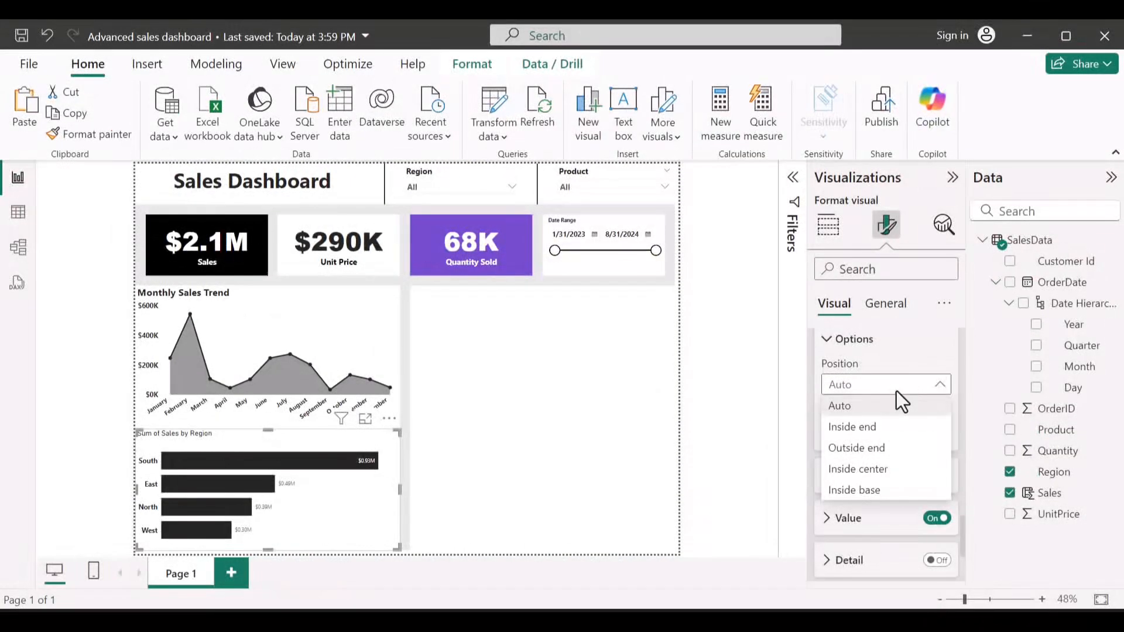
left_click(886, 442)
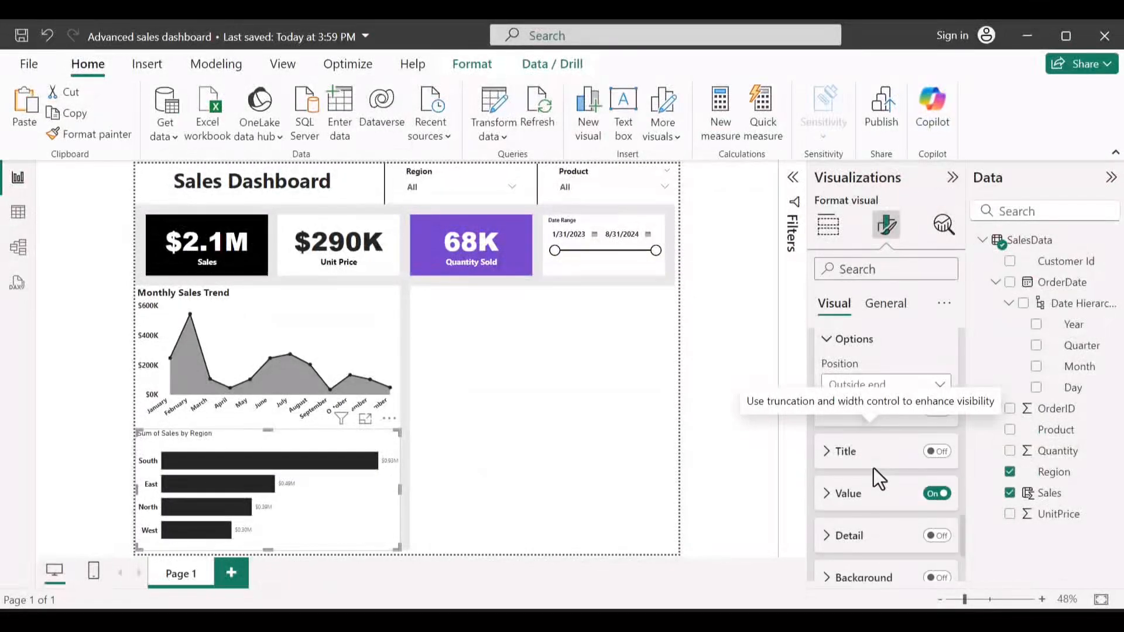
Format the Sales by Region chart's data label values as bold, size 12, in the dark charcoal recent color
left_click(884, 509)
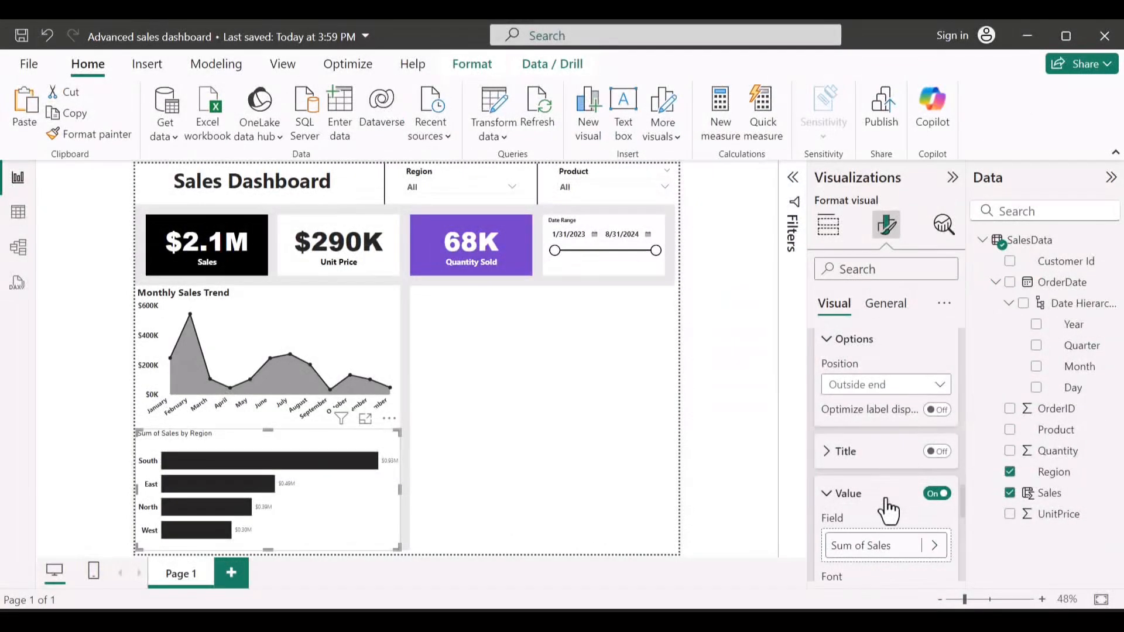
left_click(831, 490)
scroll(843, 489, "down", 2)
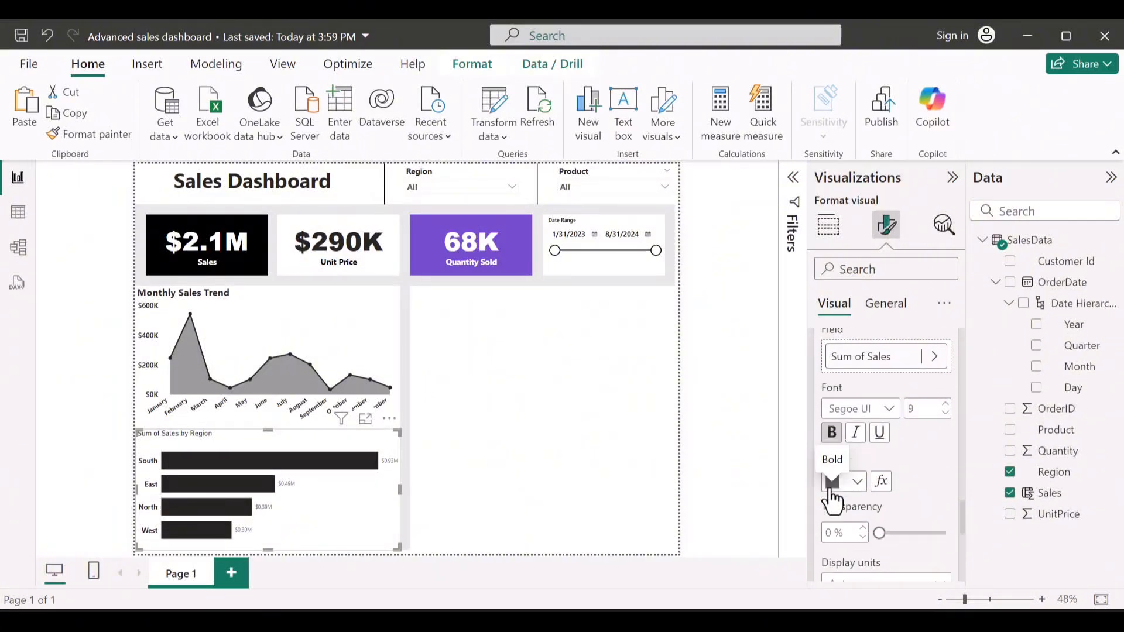
left_click(858, 454)
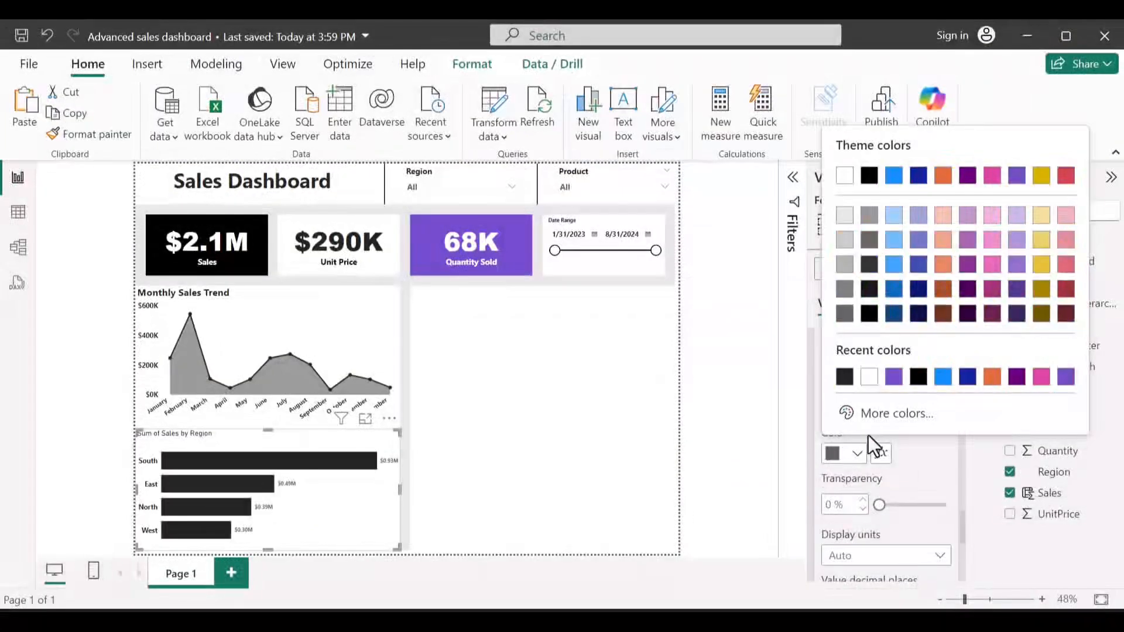
left_click(844, 377)
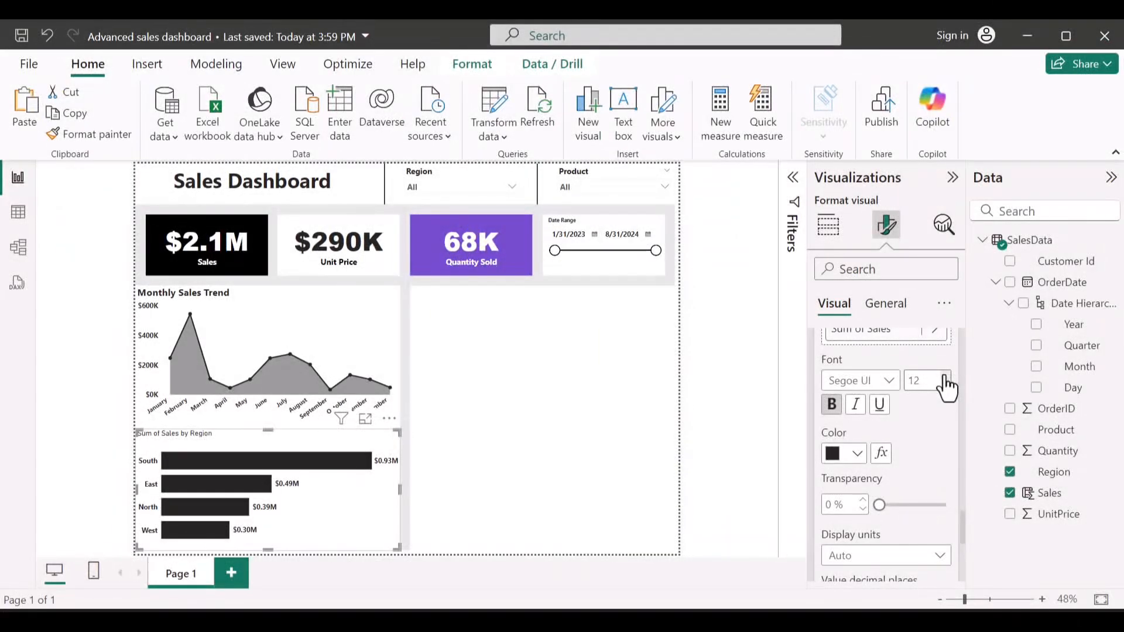
Set the data label values' display units to Thousands with 0 decimal places
scroll(912, 512, "down", 2)
scroll(912, 512, "down", 1)
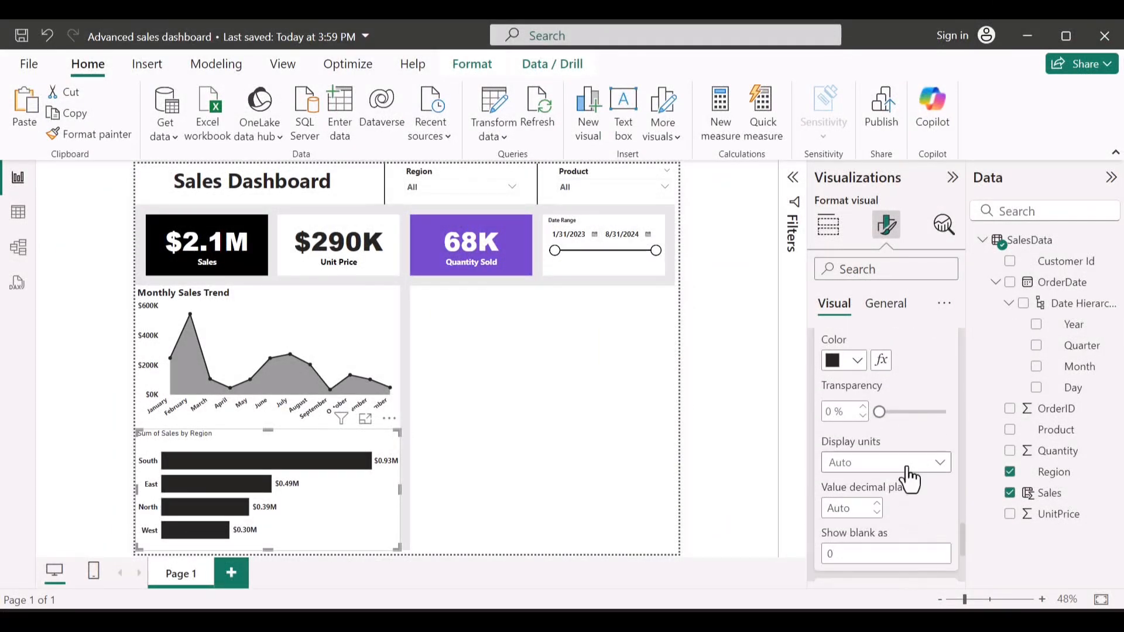
left_click(906, 465)
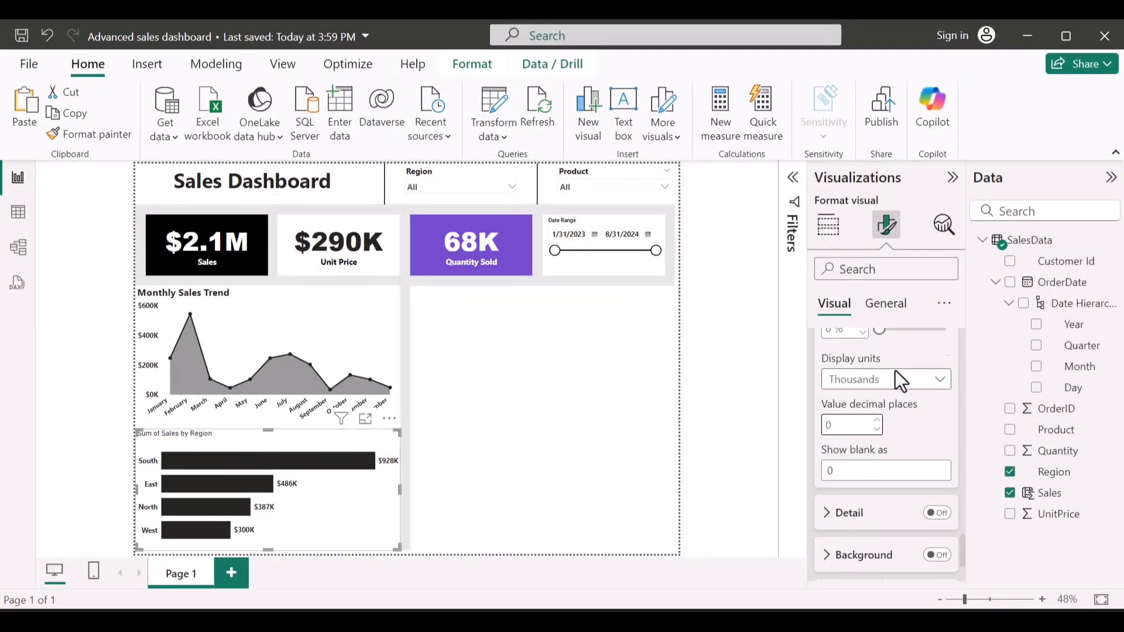
Shorten the bar chart's title text to "Sales by Region"
scroll(895, 370, "up", 10)
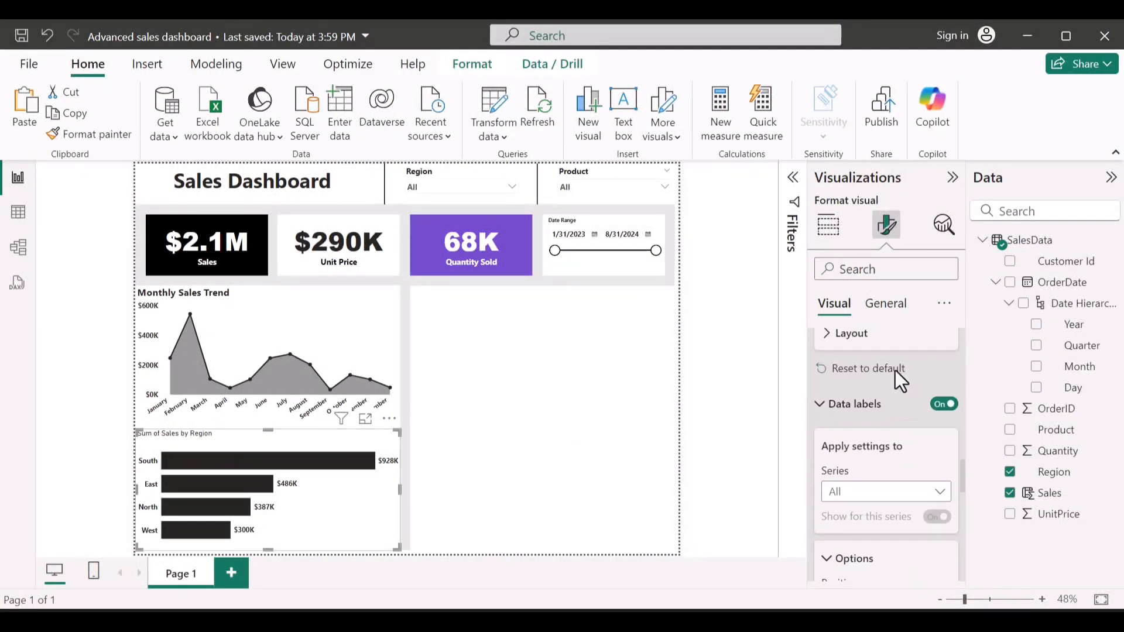
left_click(887, 309)
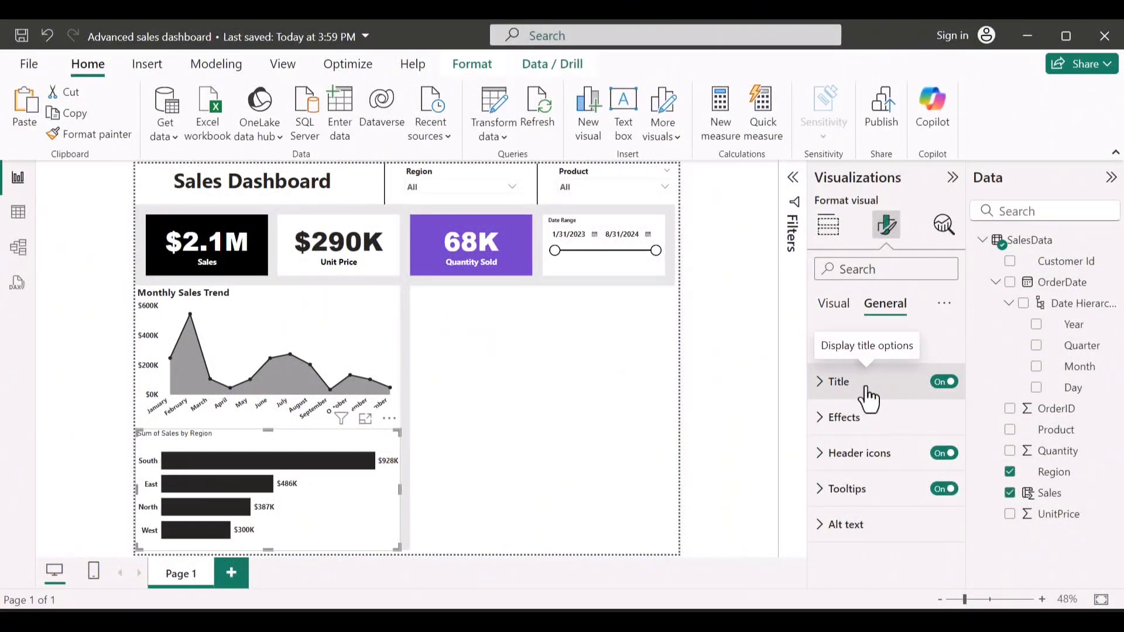
left_click(869, 398)
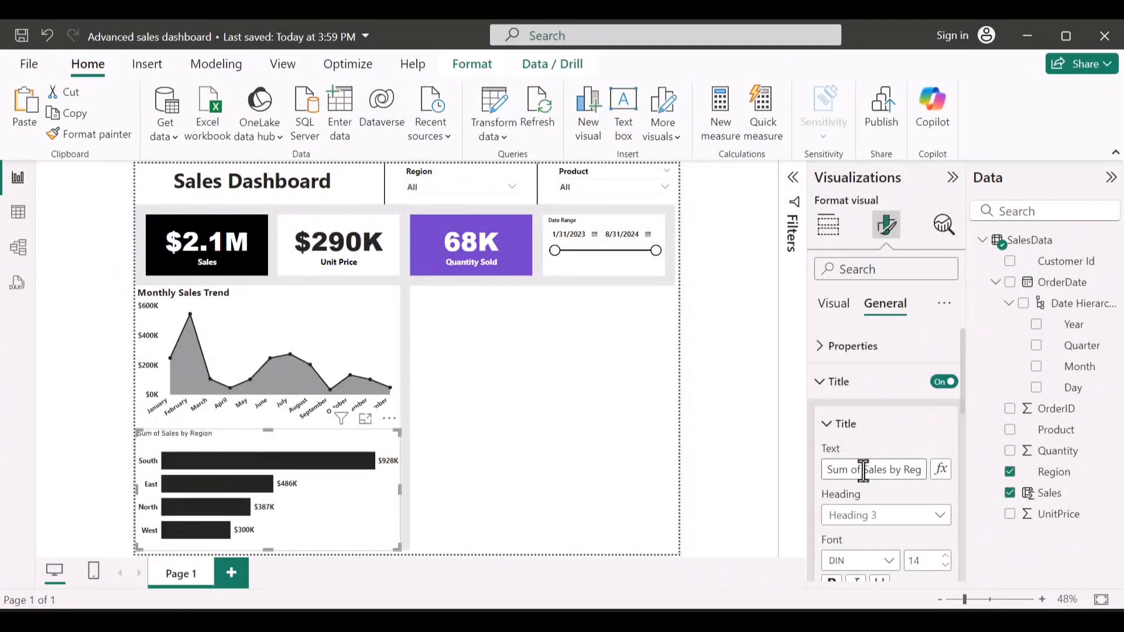
left_click(862, 470)
key("BackSpace")
key("BackSpace")
key("BackSpace")
key("BackSpace")
key("BackSpace")
key("BackSpace")
key("BackSpace")
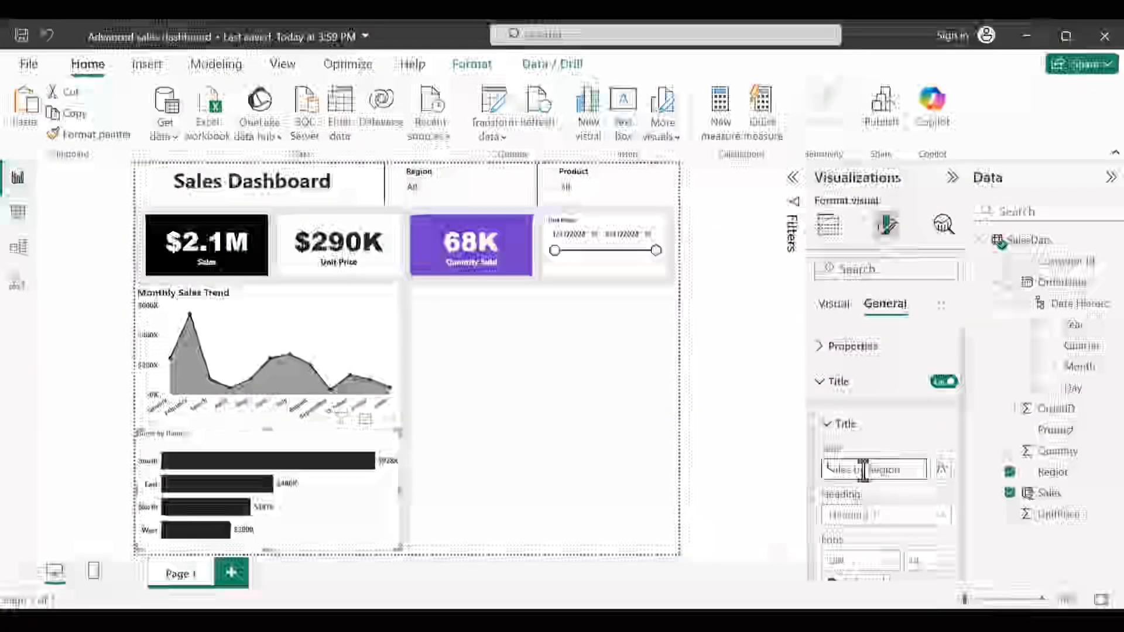
Format the Sales by Region title in a Segoe UI font, bold, at size 16
scroll(864, 470, "down", 2)
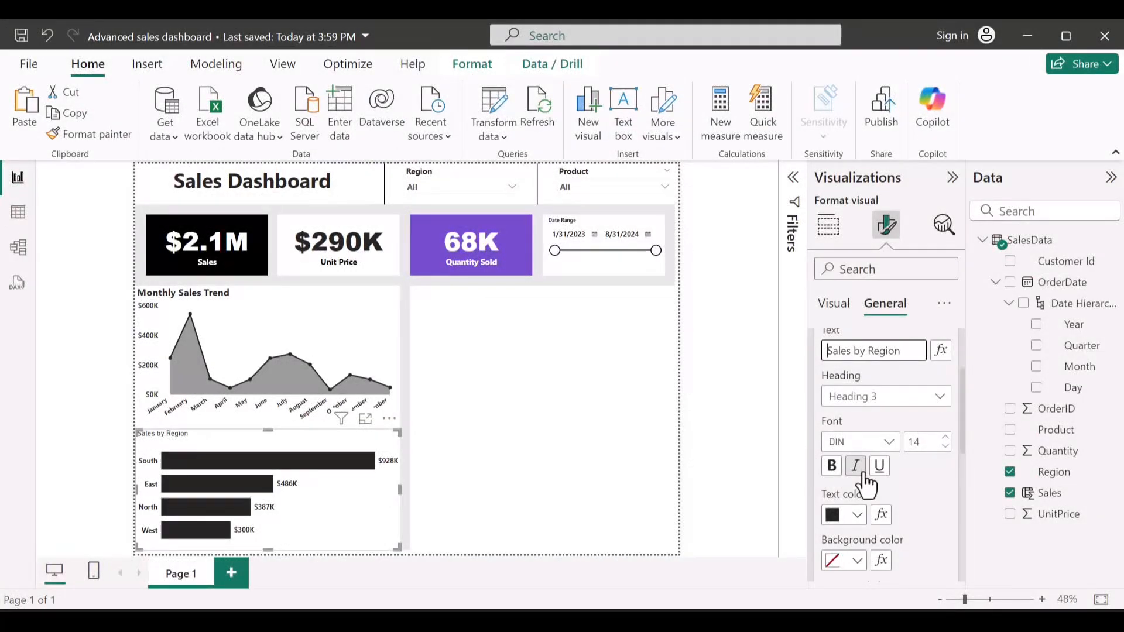
left_click(894, 445)
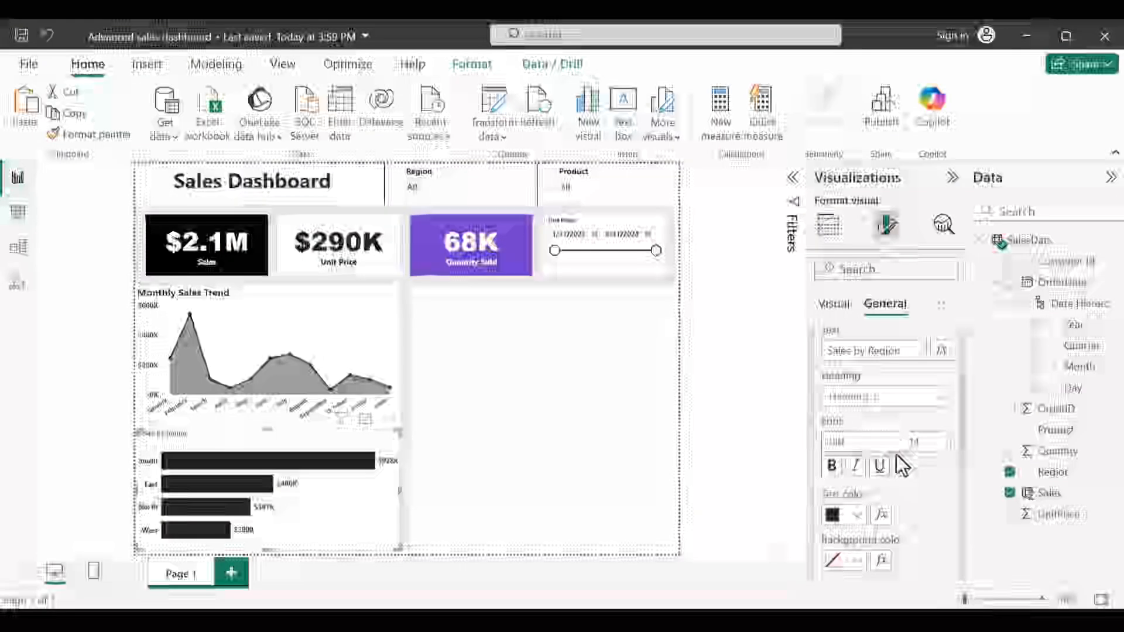
left_click(888, 442)
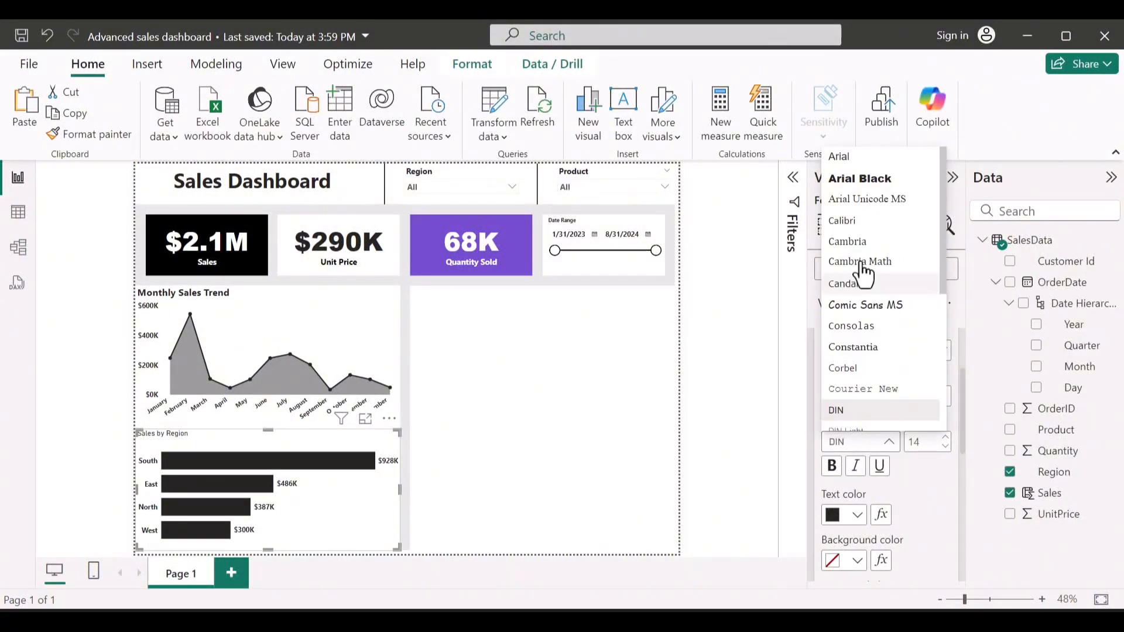
scroll(864, 272, "down", 4)
left_click(872, 295)
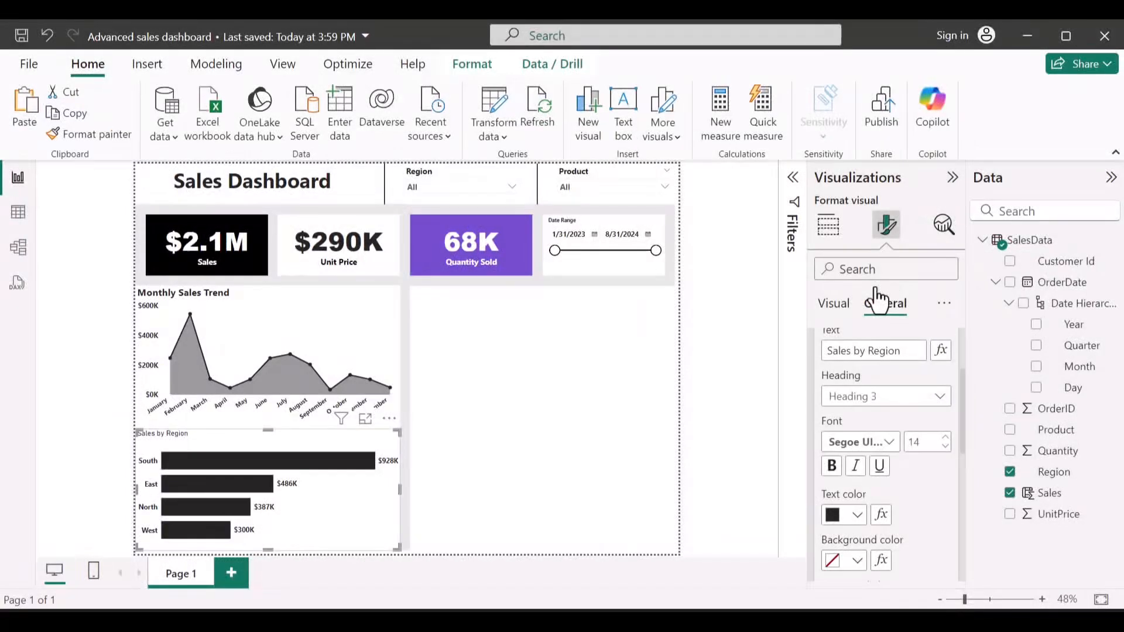
scroll(876, 434, "down", 1)
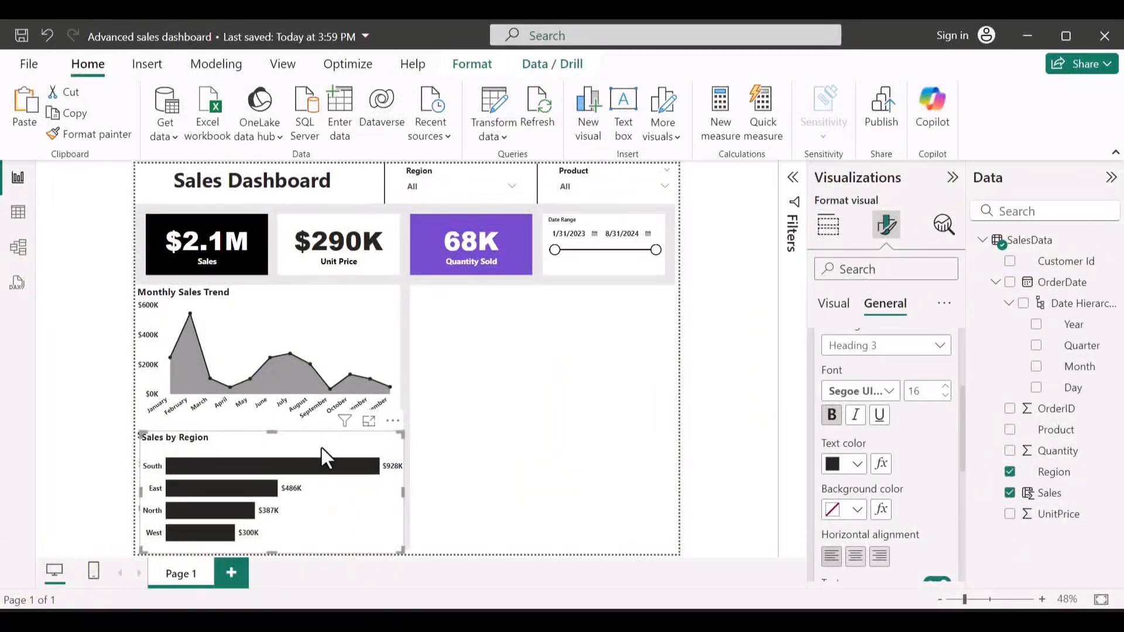
Place one copy of the Sales by Region chart beside the Monthly Sales Trend chart and another beside the original bar chart
left_click_drag(310, 437, 590, 293)
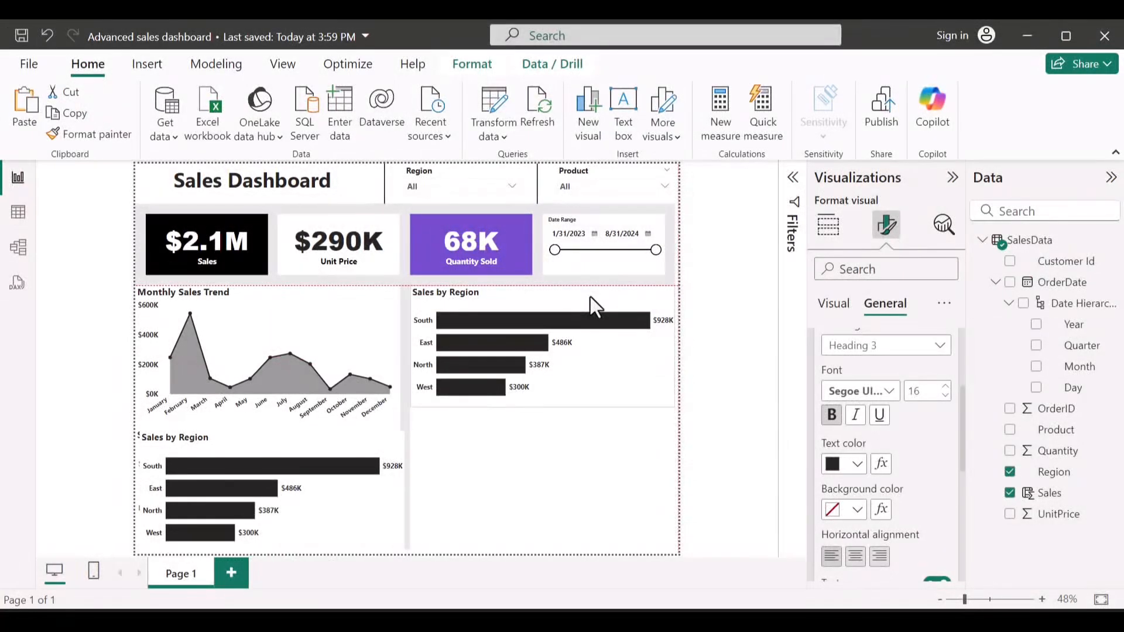
left_click(331, 461)
left_click_drag(346, 451, 613, 445)
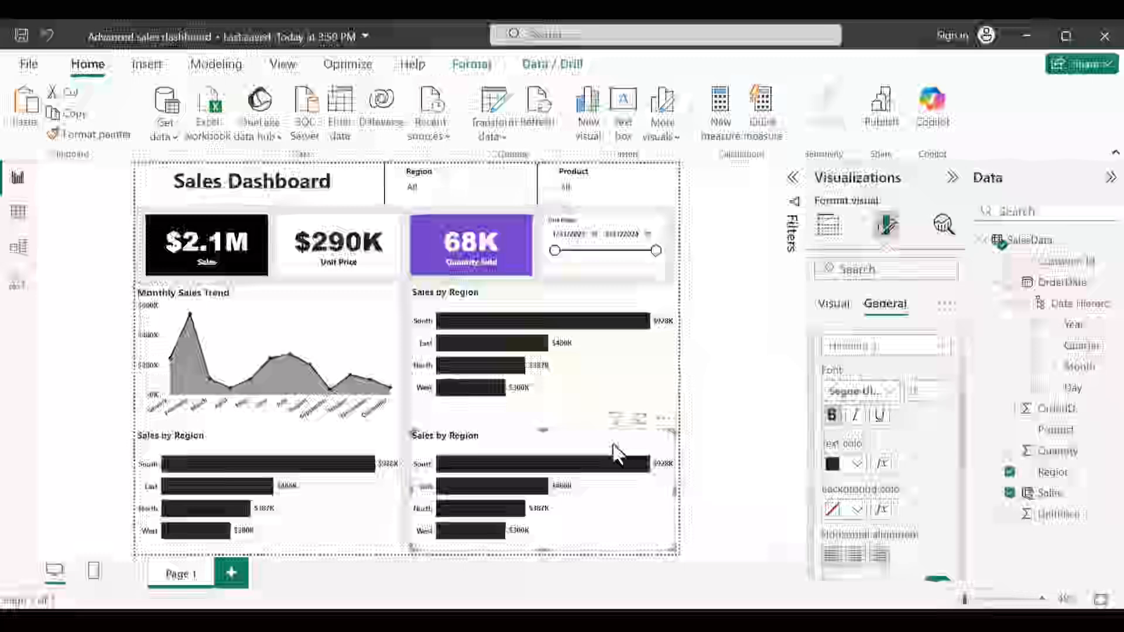
Replace Region with Product in the copy beside Monthly Sales Trend and convert it to a clustered column chart
left_click(615, 368)
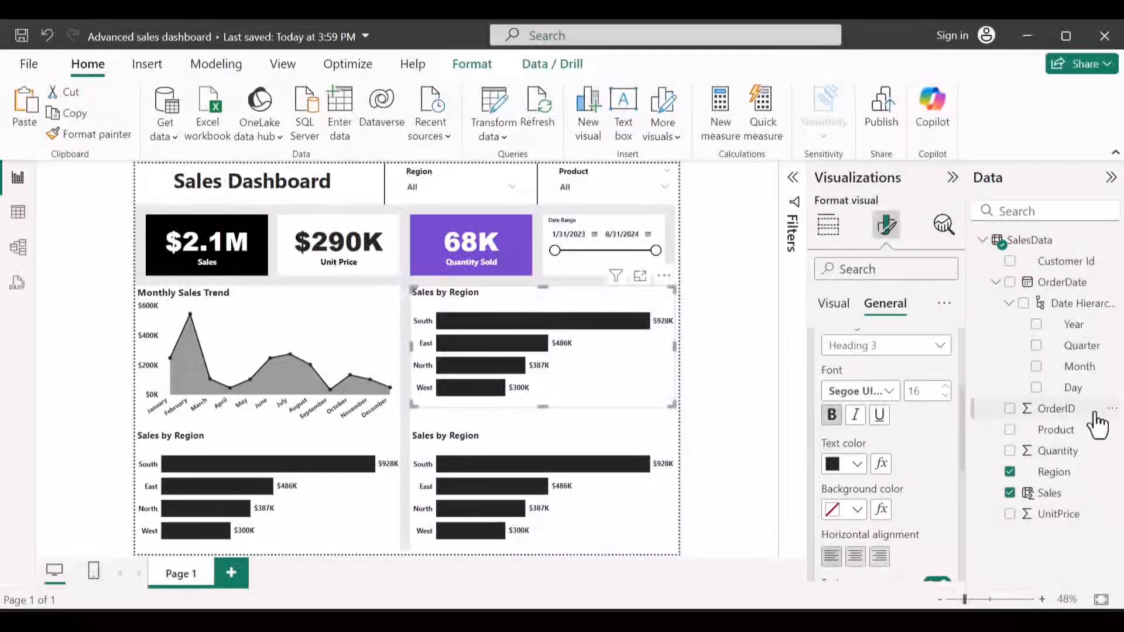
left_click(1010, 472)
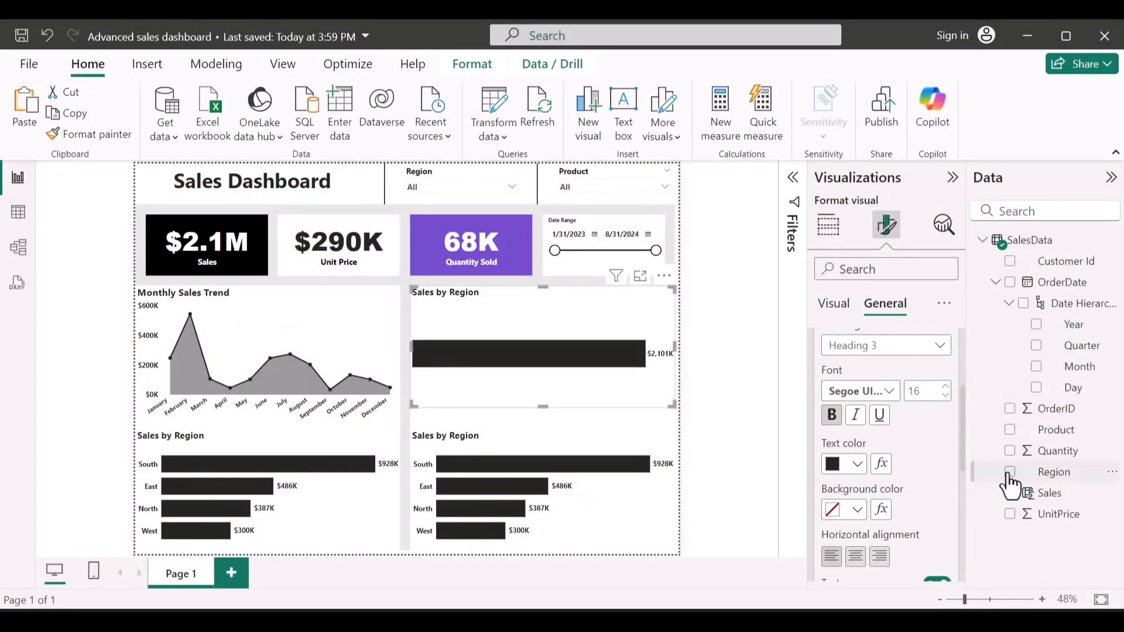
left_click(1011, 431)
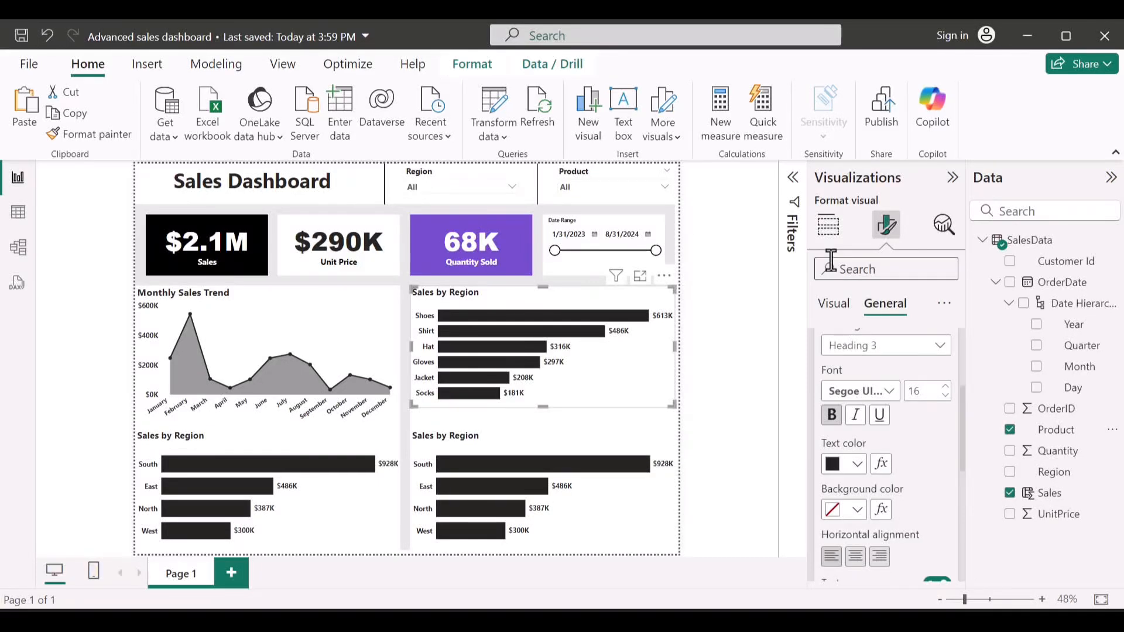
left_click(828, 224)
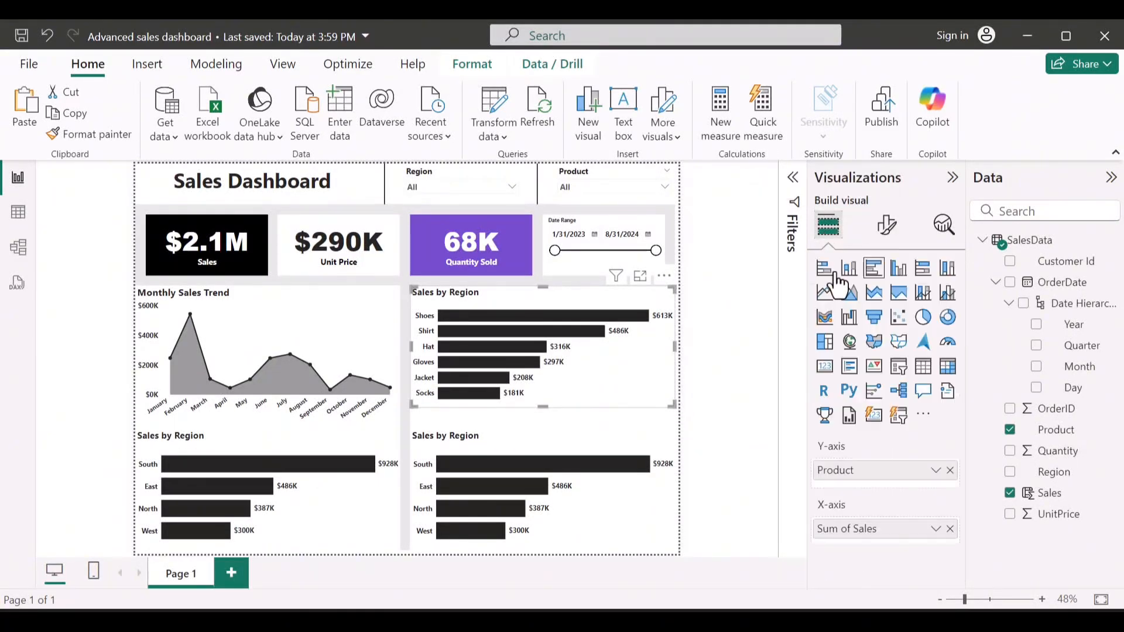
left_click(896, 275)
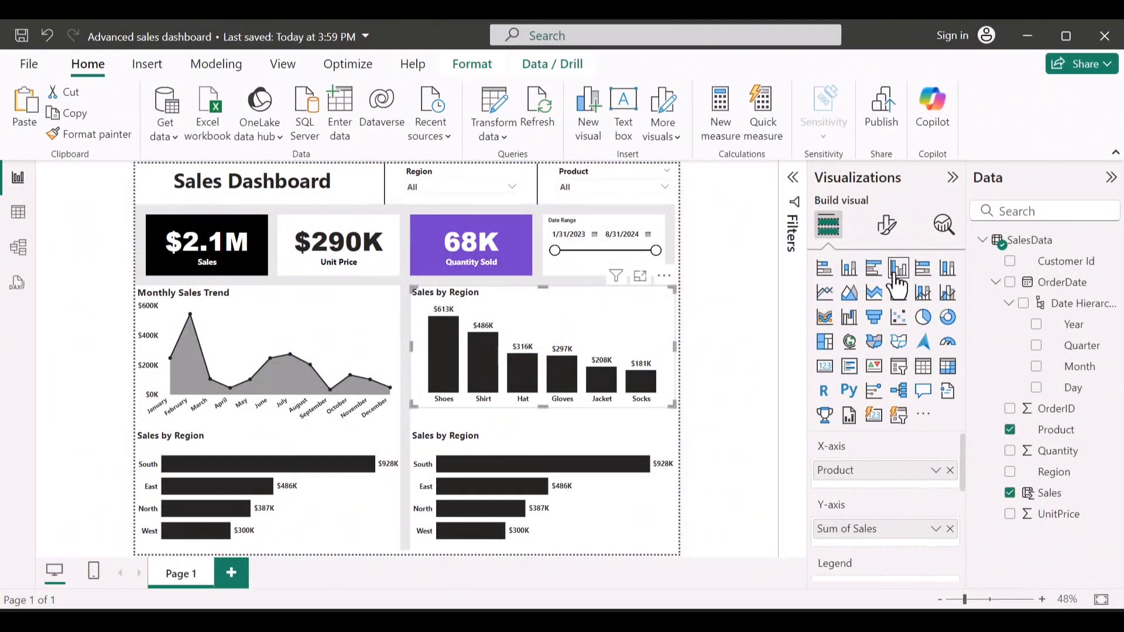
Change the title of the sales column chart to "Sales by Product"
left_click(887, 227)
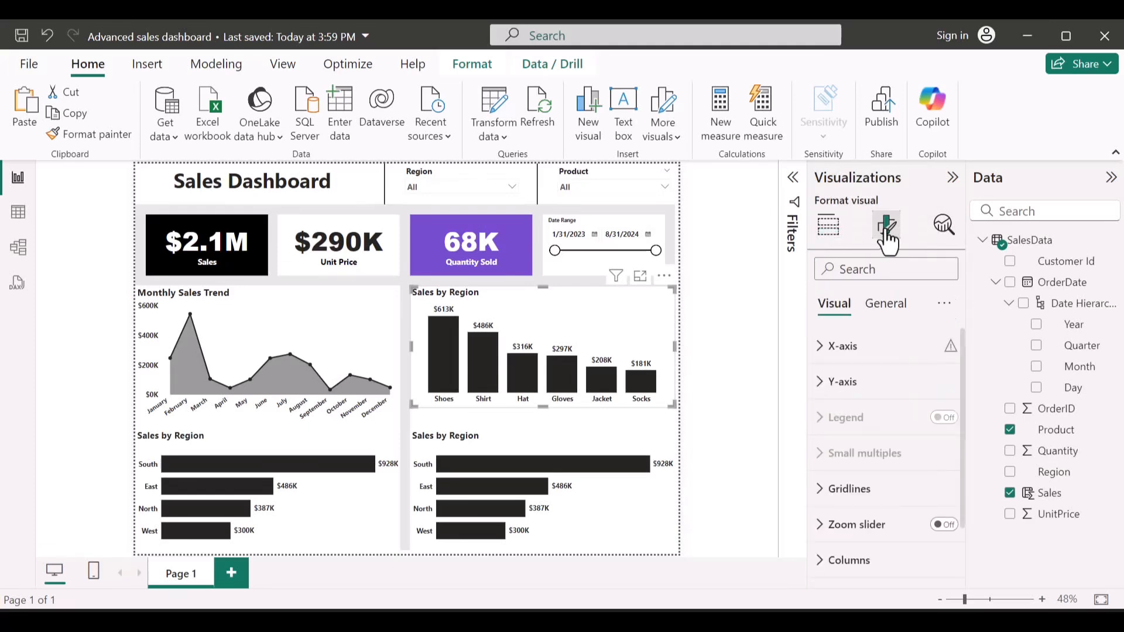
left_click(887, 304)
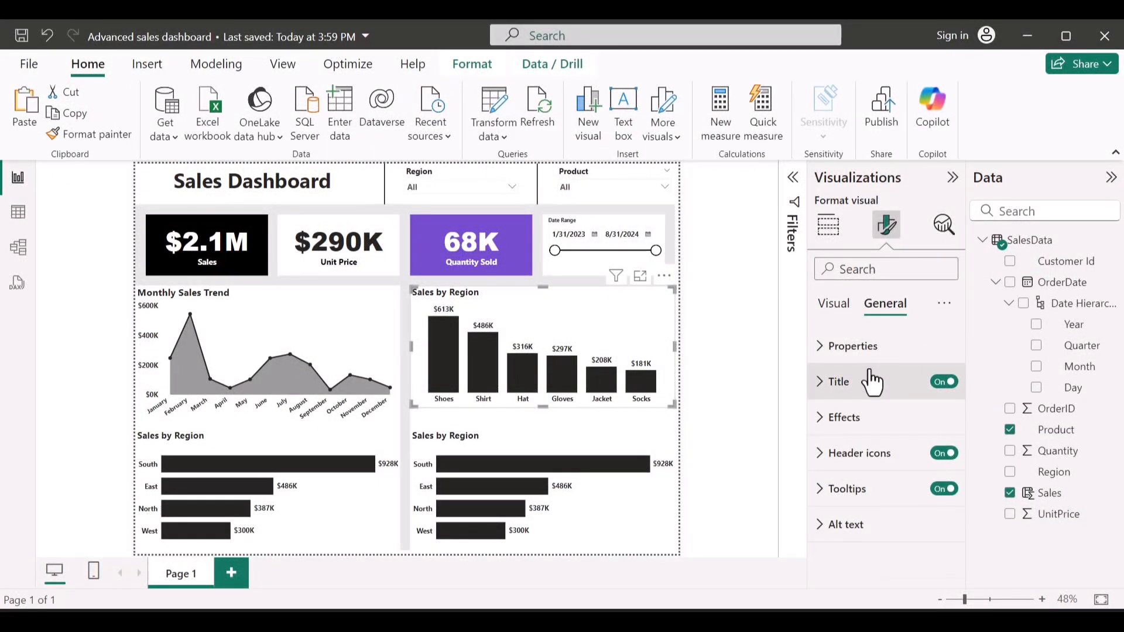
left_click(873, 381)
left_click_drag(895, 469, 873, 472)
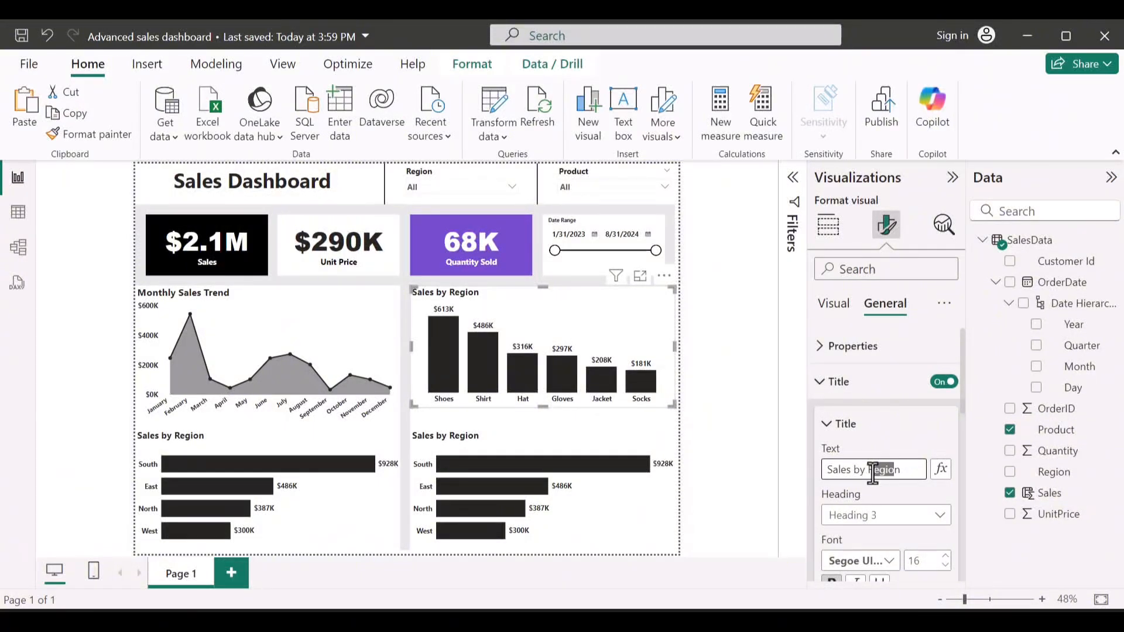
key("BackSpace")
type("Products")
Replace Region and Sales with Product and Quantity in the lower chart copy and convert it to a clustered column chart
left_click(584, 441)
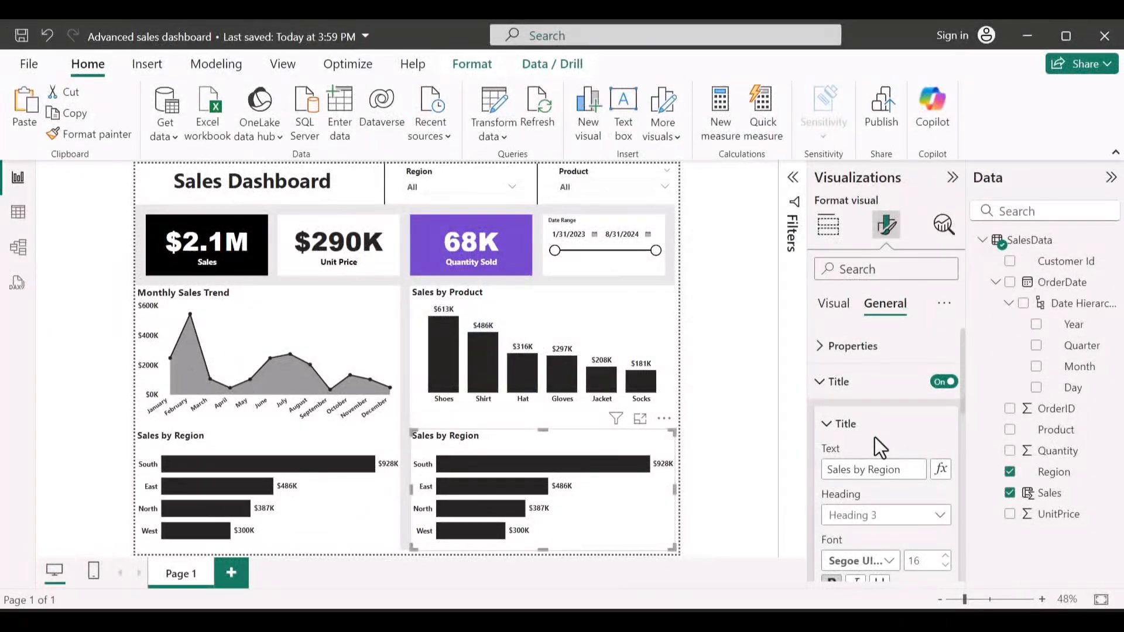
scroll(874, 436, "down", 3)
scroll(875, 437, "down", 2)
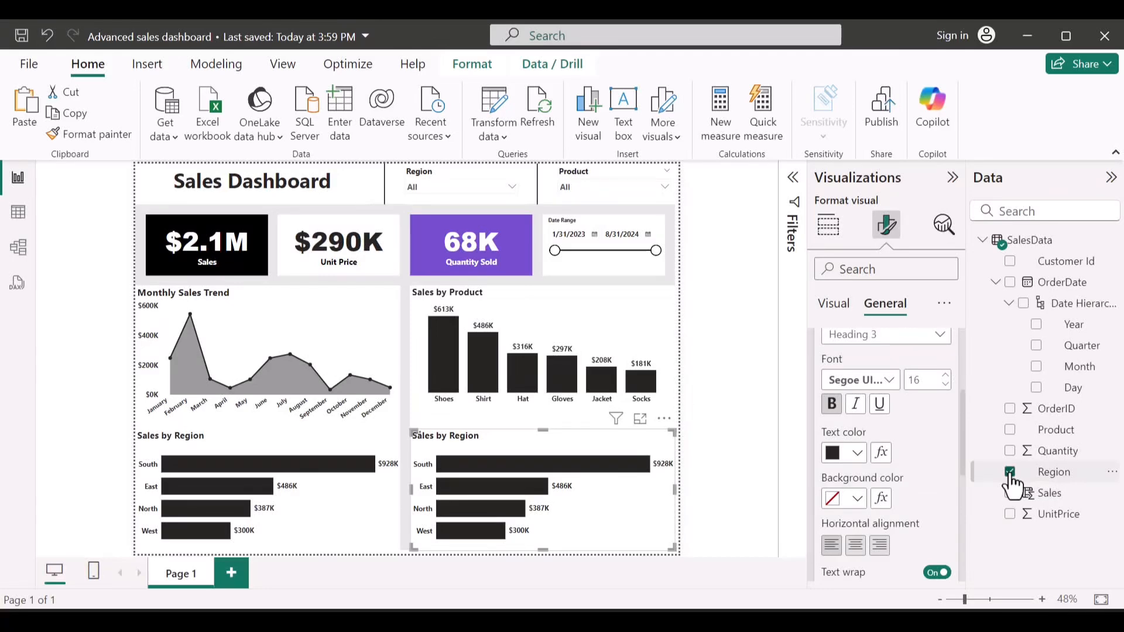
left_click(1010, 472)
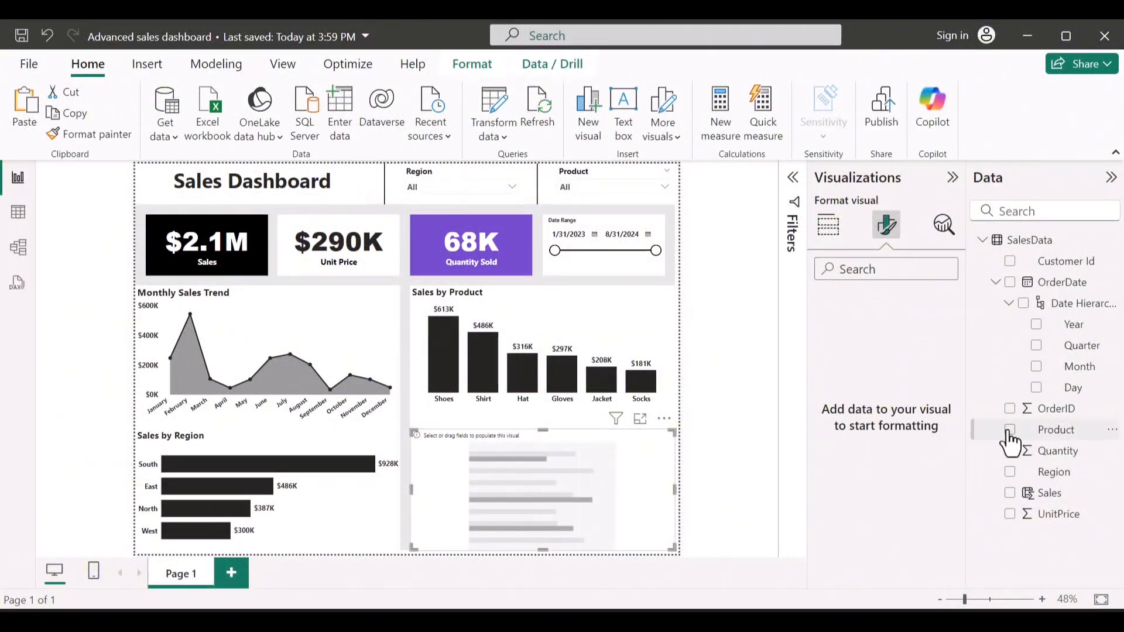
left_click(1009, 430)
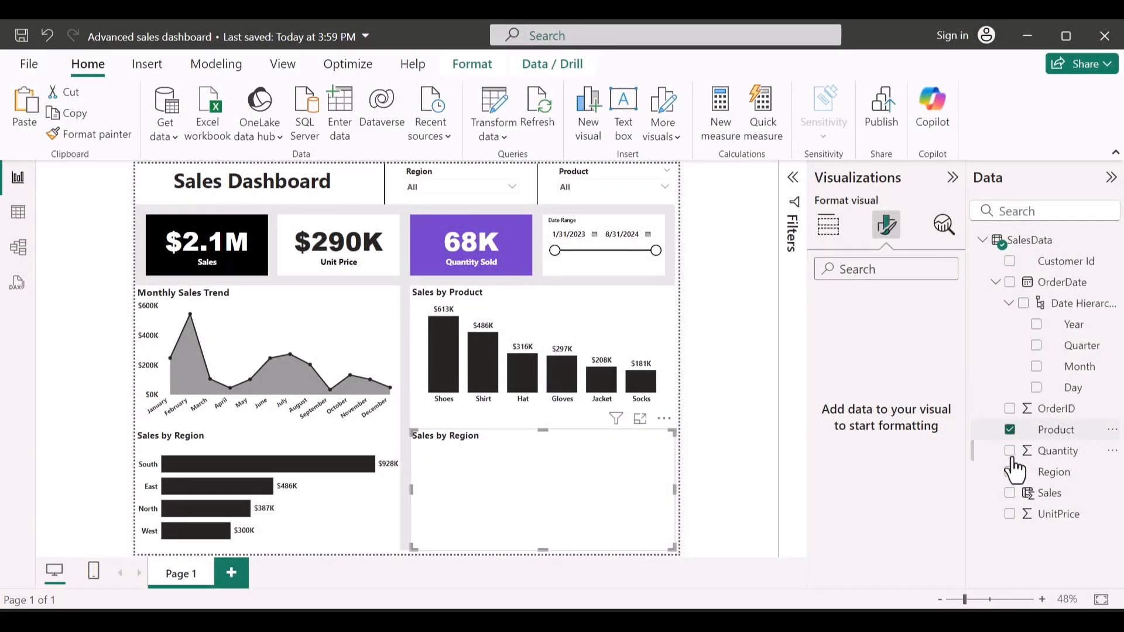
left_click(1011, 452)
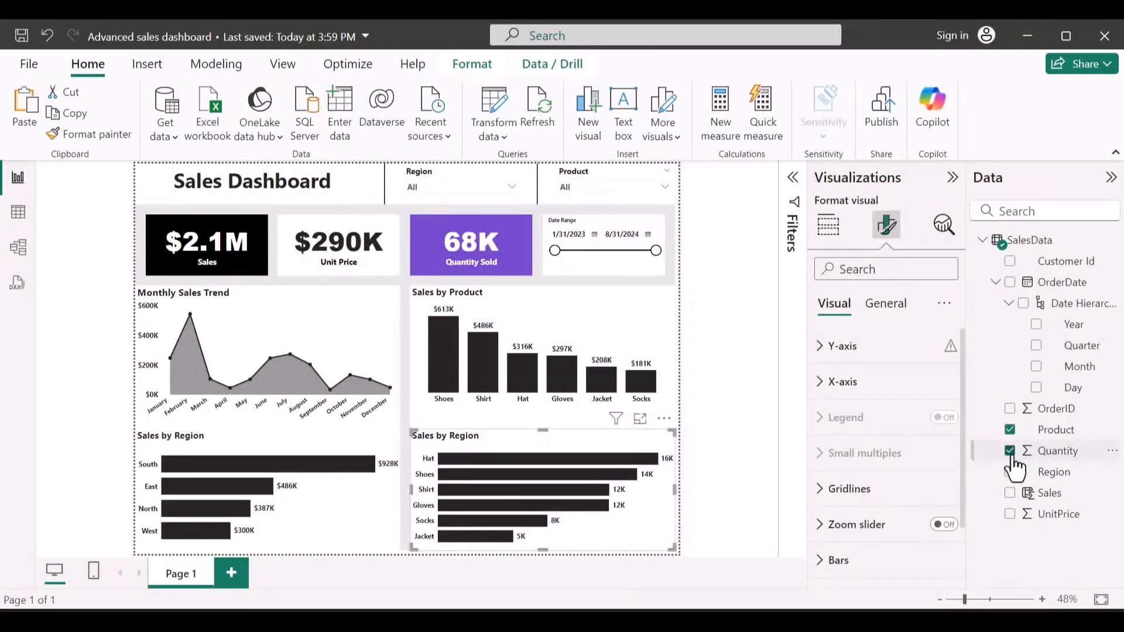
left_click(830, 227)
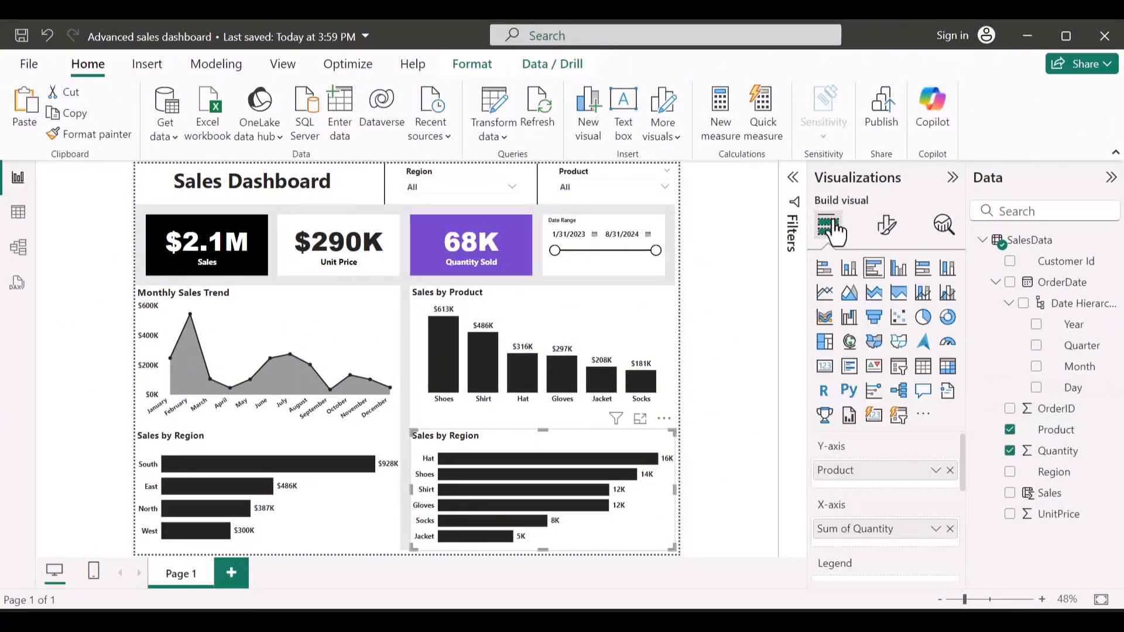
left_click(897, 272)
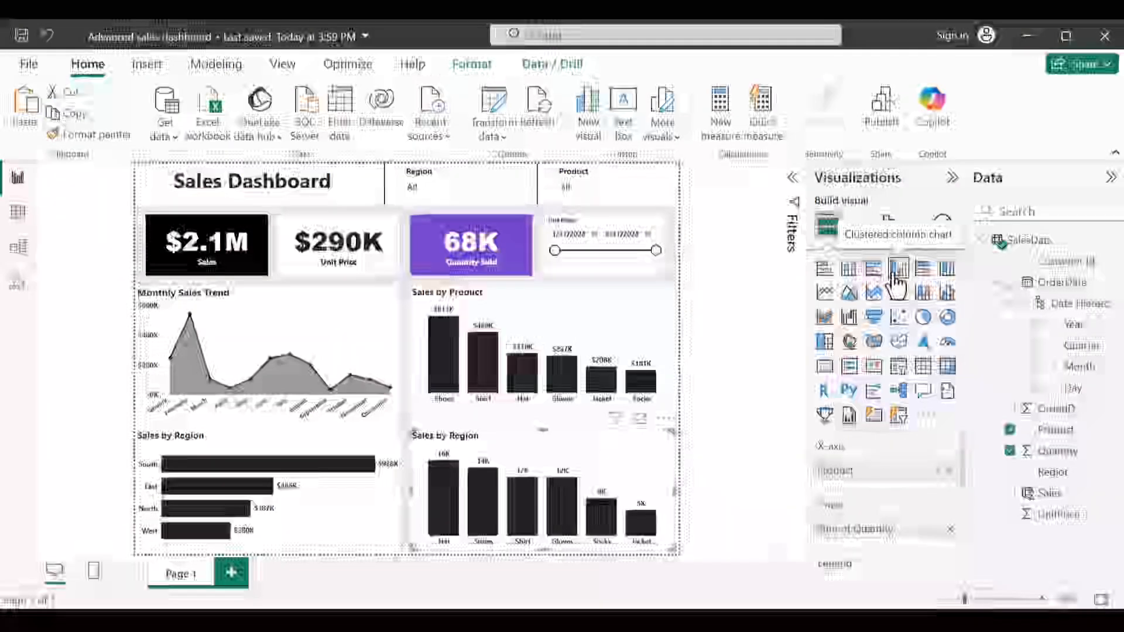
Set the data label values of the purchased-quantity column chart by product to one decimal place
left_click(888, 227)
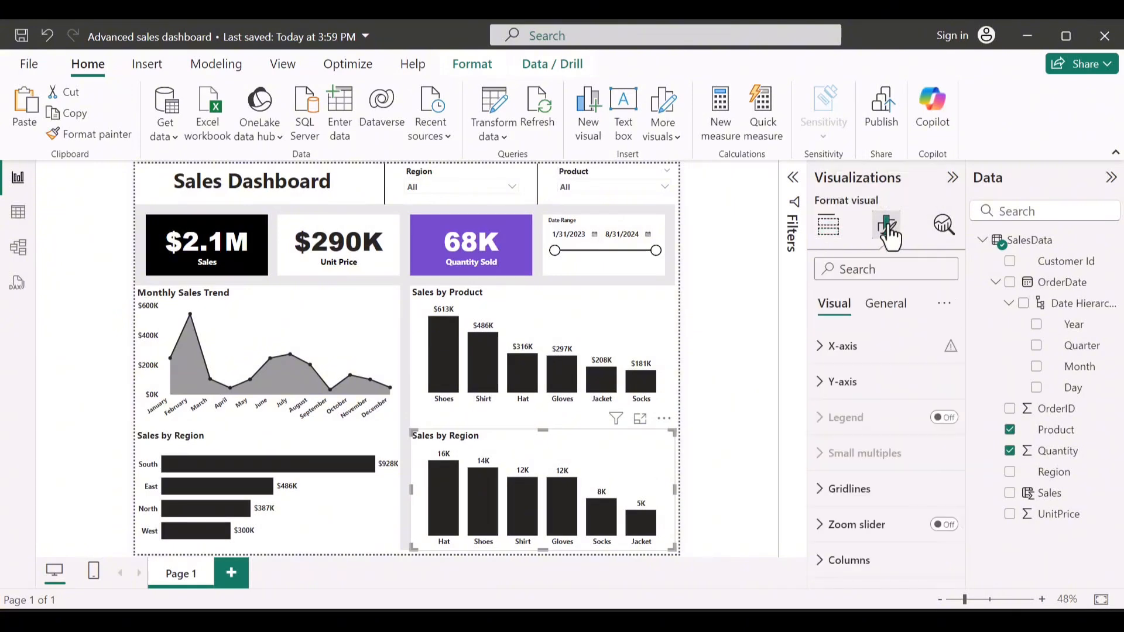
left_click(891, 304)
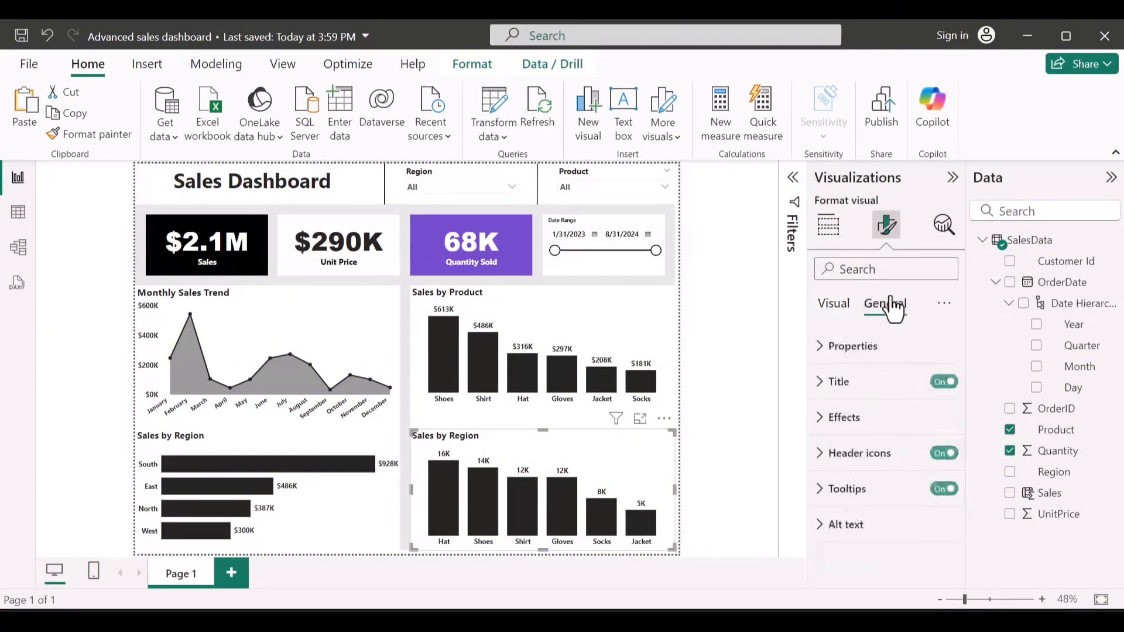
left_click(828, 311)
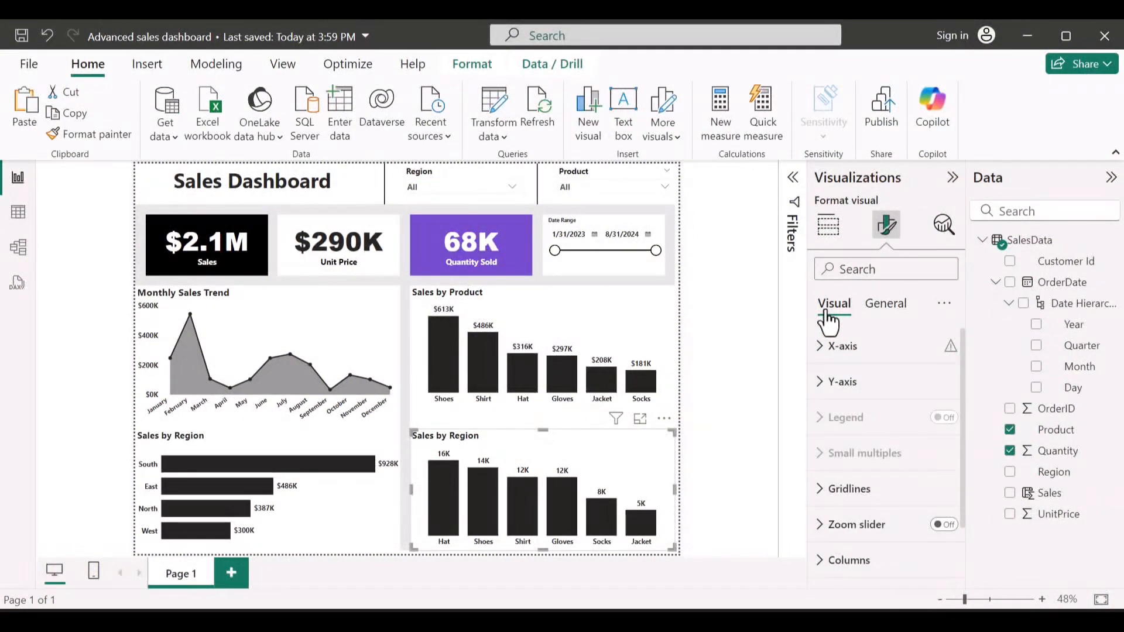
scroll(855, 375, "down", 1)
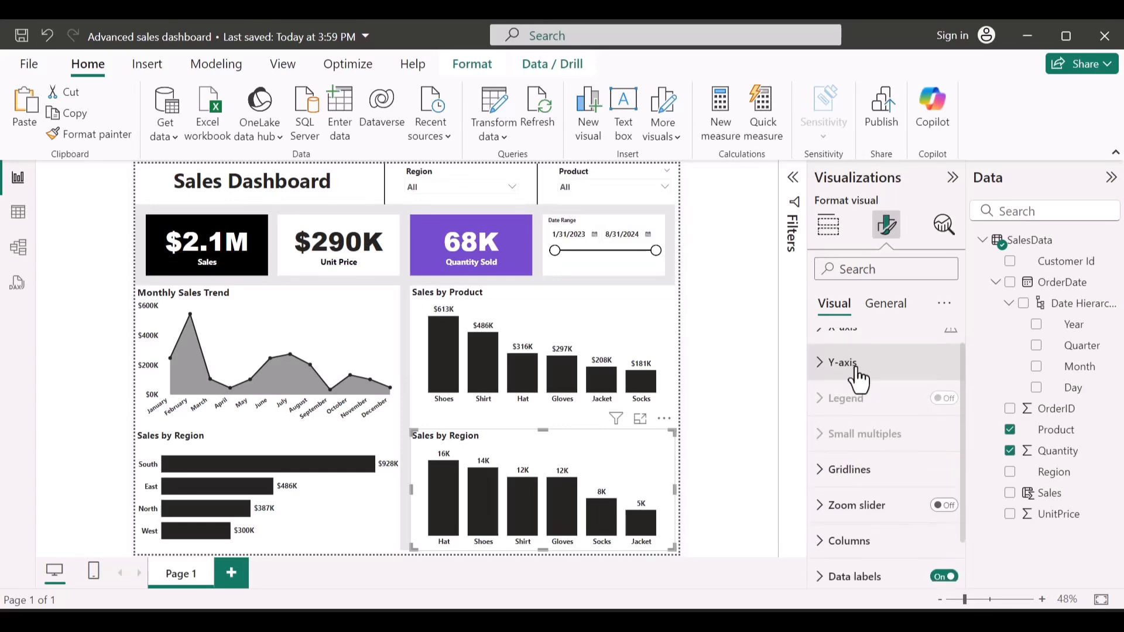
scroll(857, 371, "down", 1)
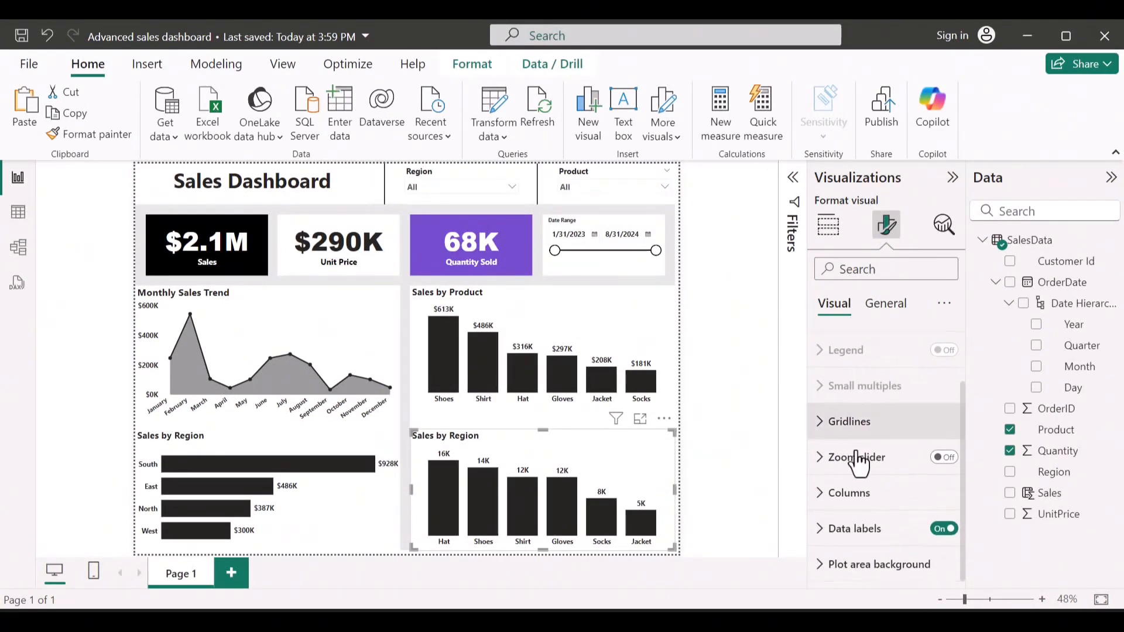
left_click(854, 528)
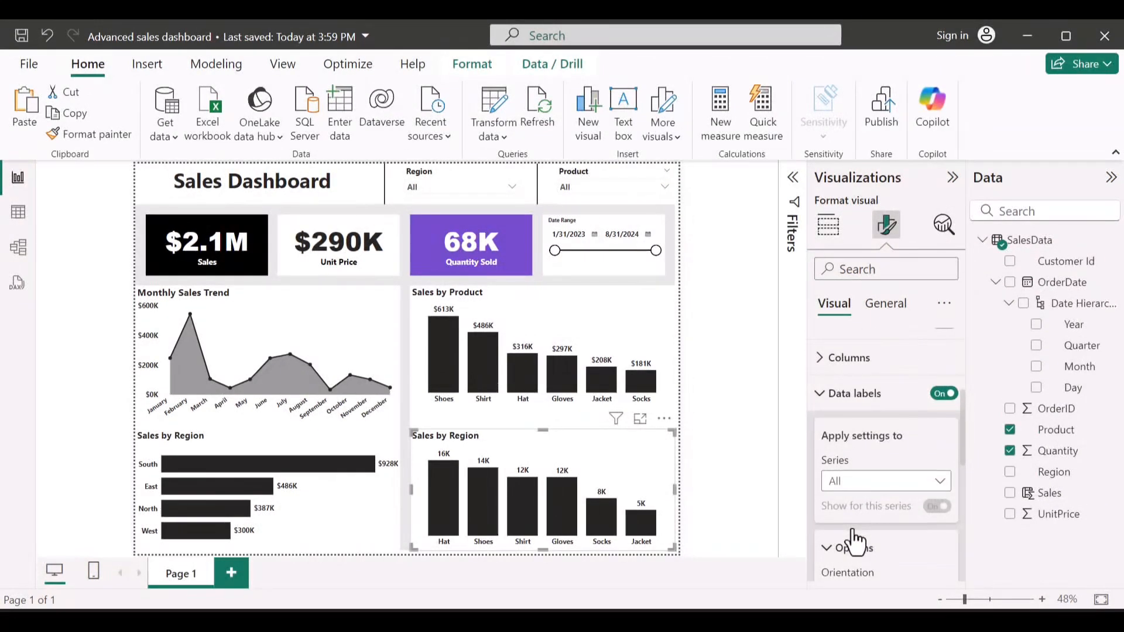
scroll(868, 426, "down", 4)
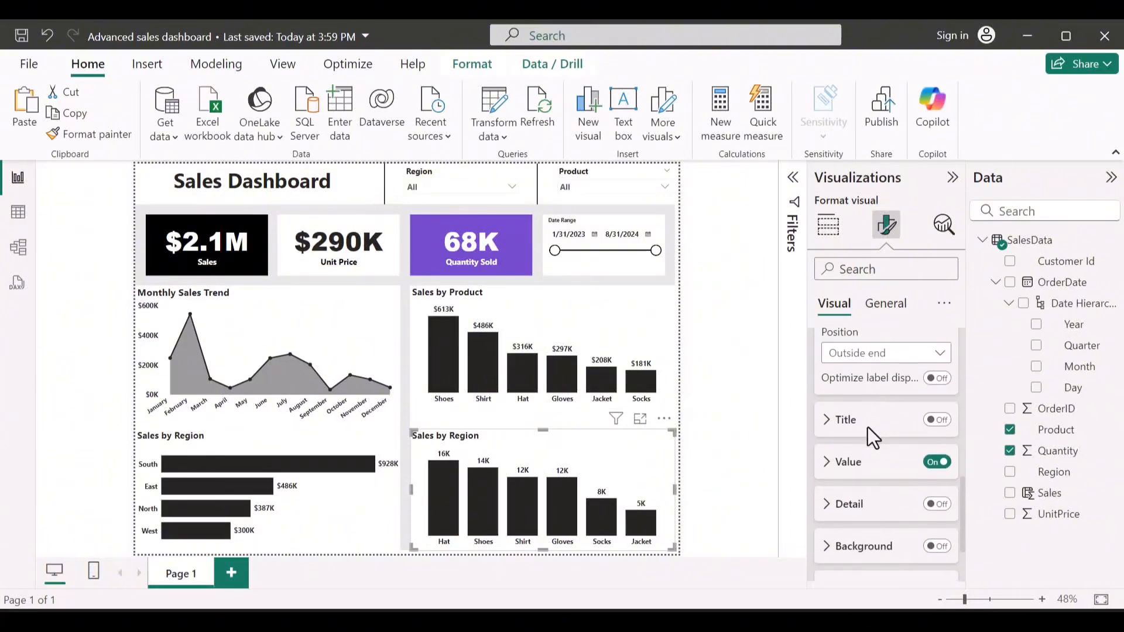
scroll(873, 382, "up", 1)
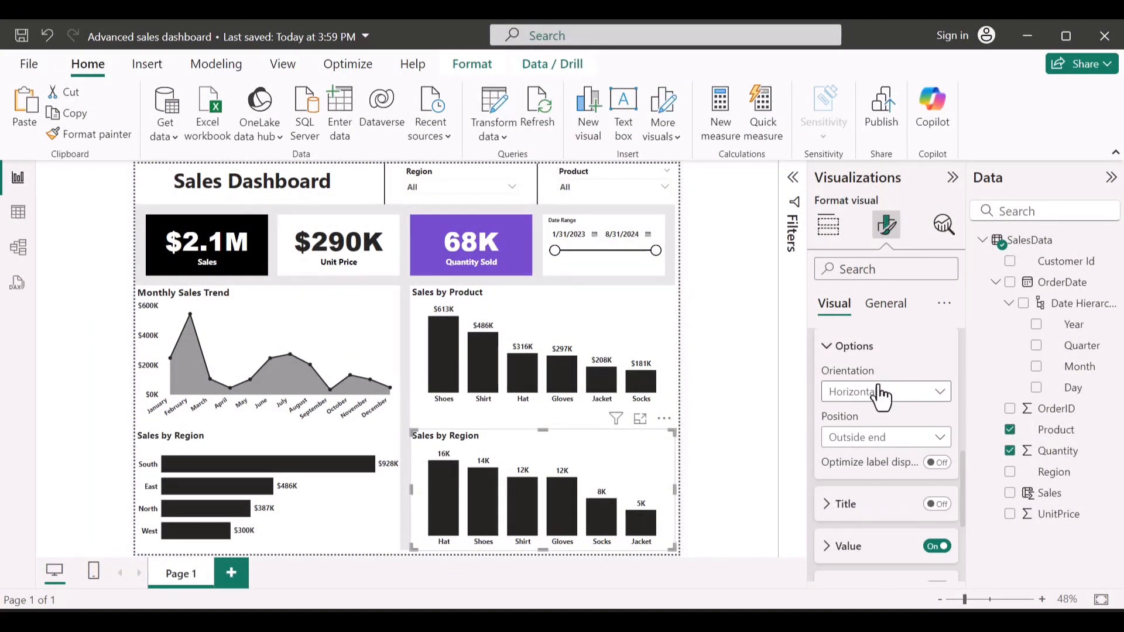
scroll(902, 412, "down", 1)
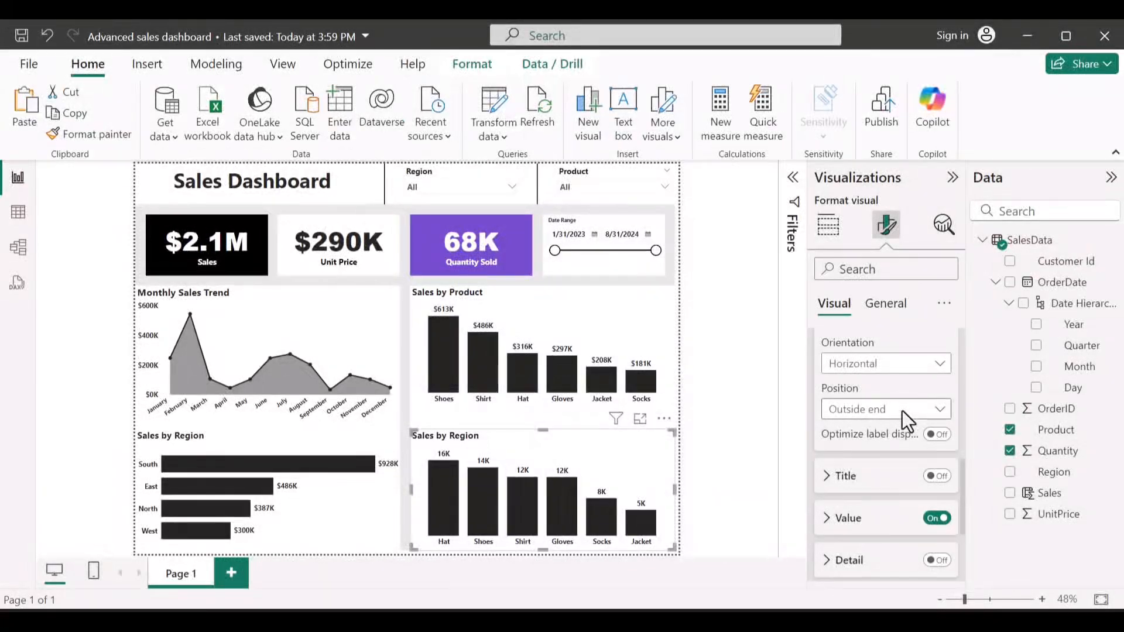
scroll(901, 410, "down", 1)
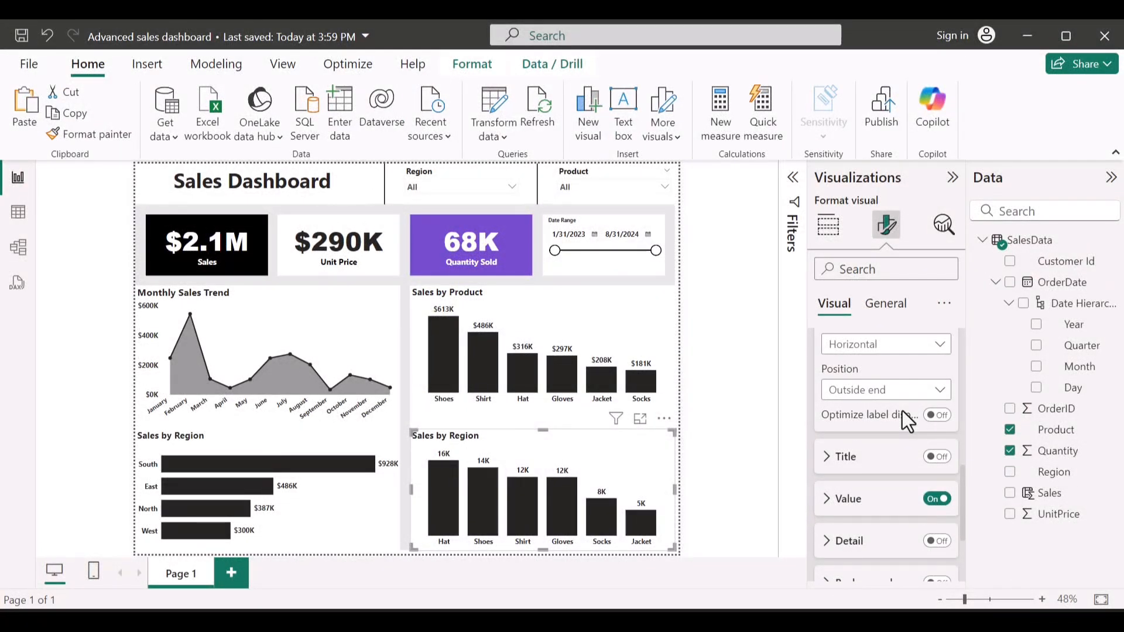
left_click(874, 505)
scroll(874, 505, "down", 10)
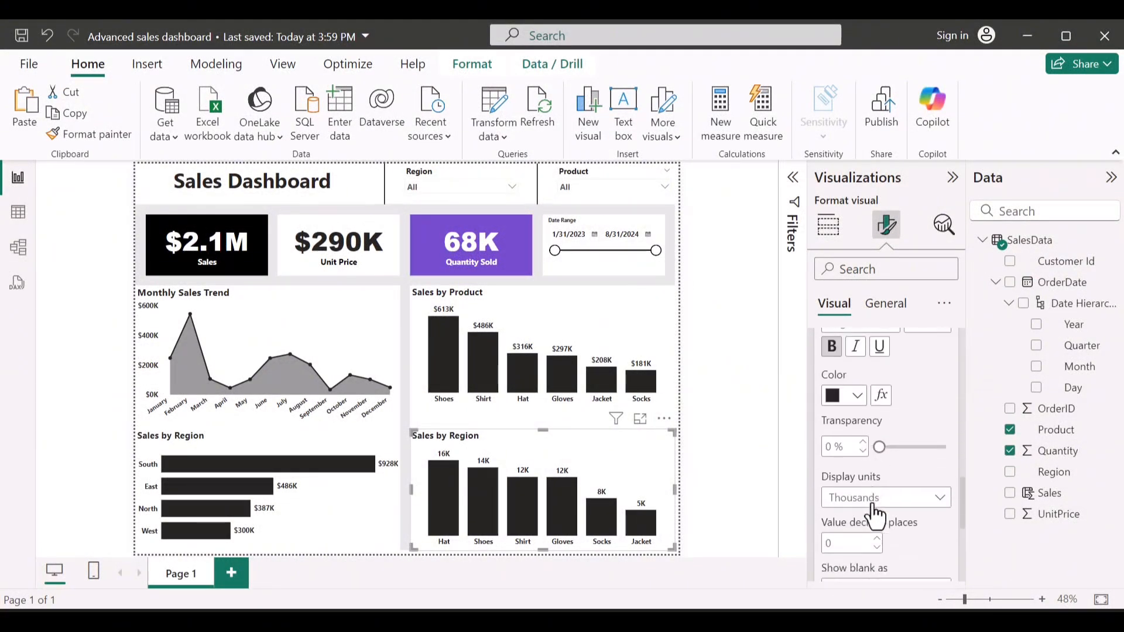
scroll(875, 507, "down", 1)
left_click(877, 515)
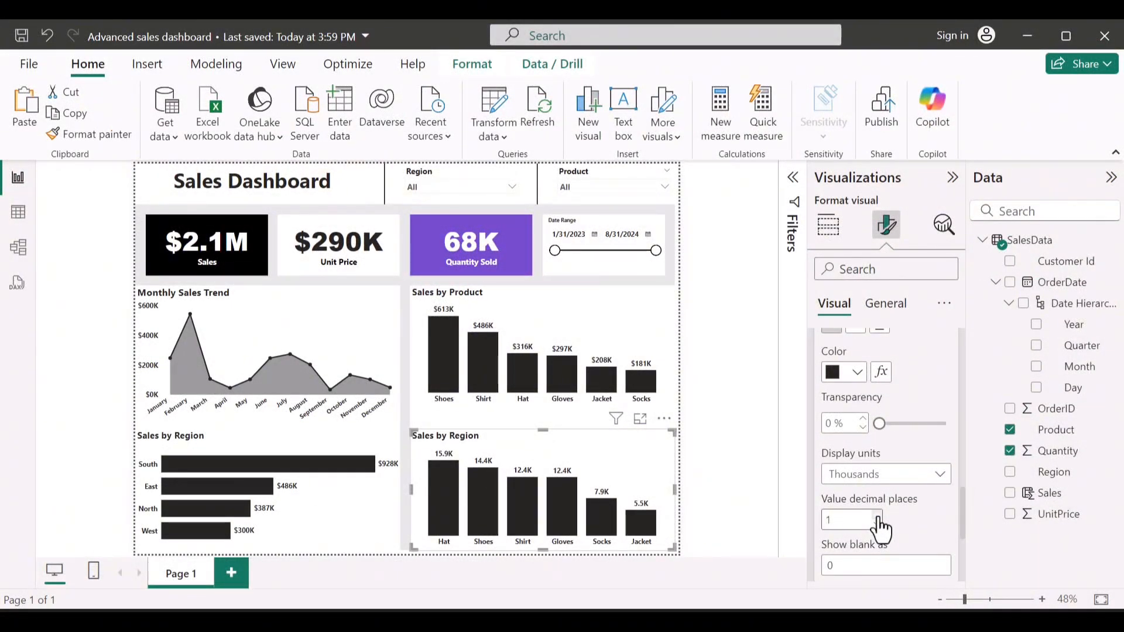
scroll(890, 409, "up", 2)
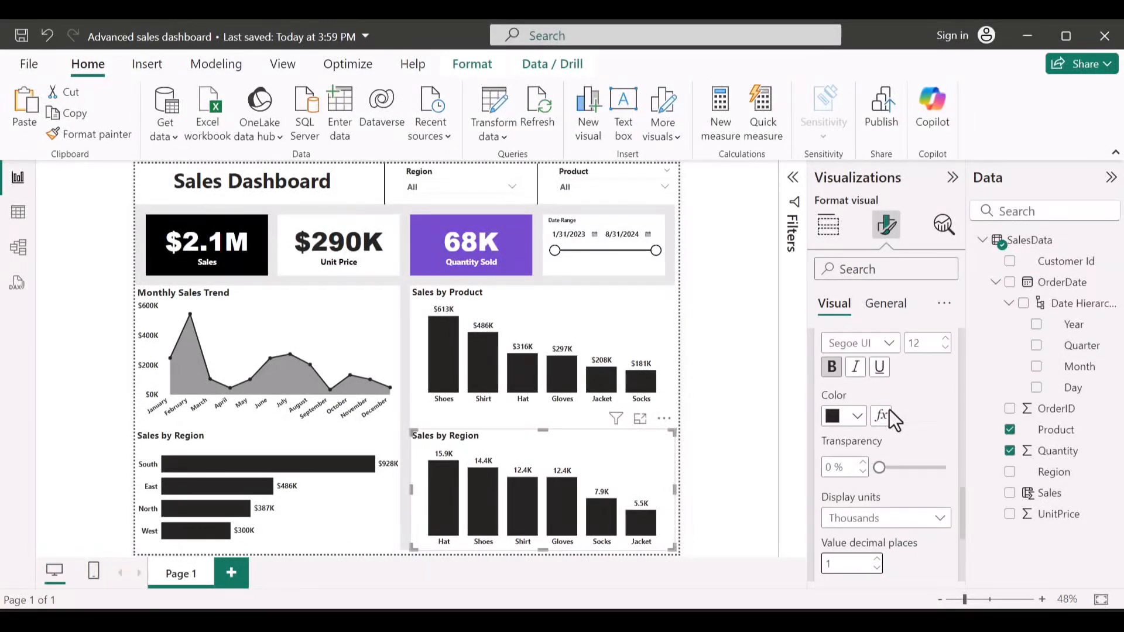
scroll(889, 409, "up", 8)
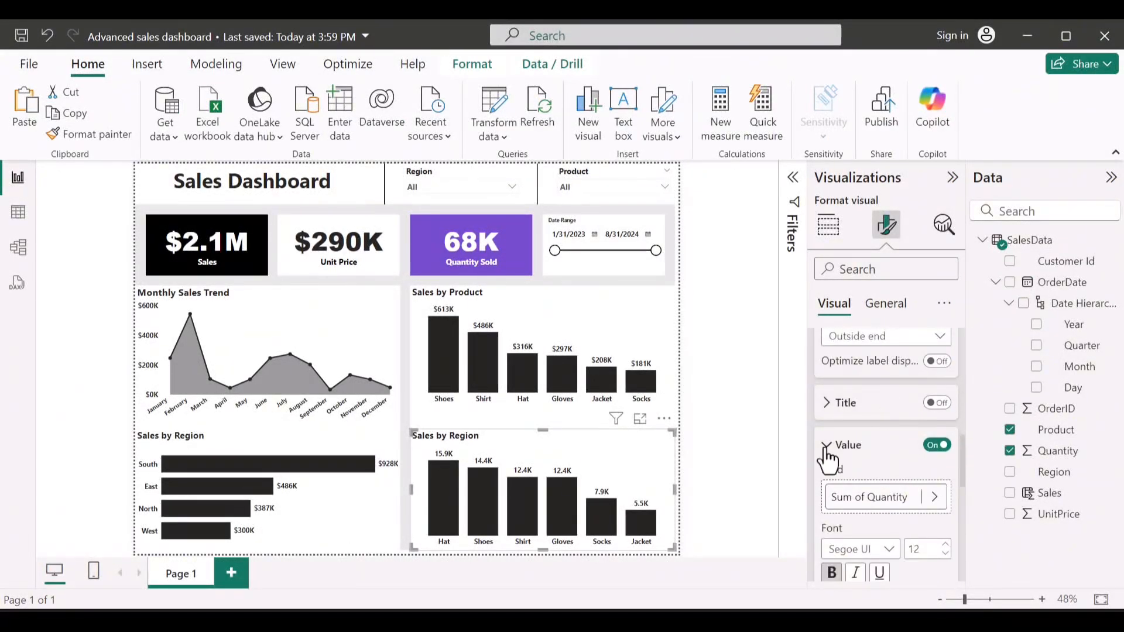
left_click(826, 446)
Recolor all columns of the quantity chart with the purple used on the Quantity Sold card
scroll(829, 445, "up", 6)
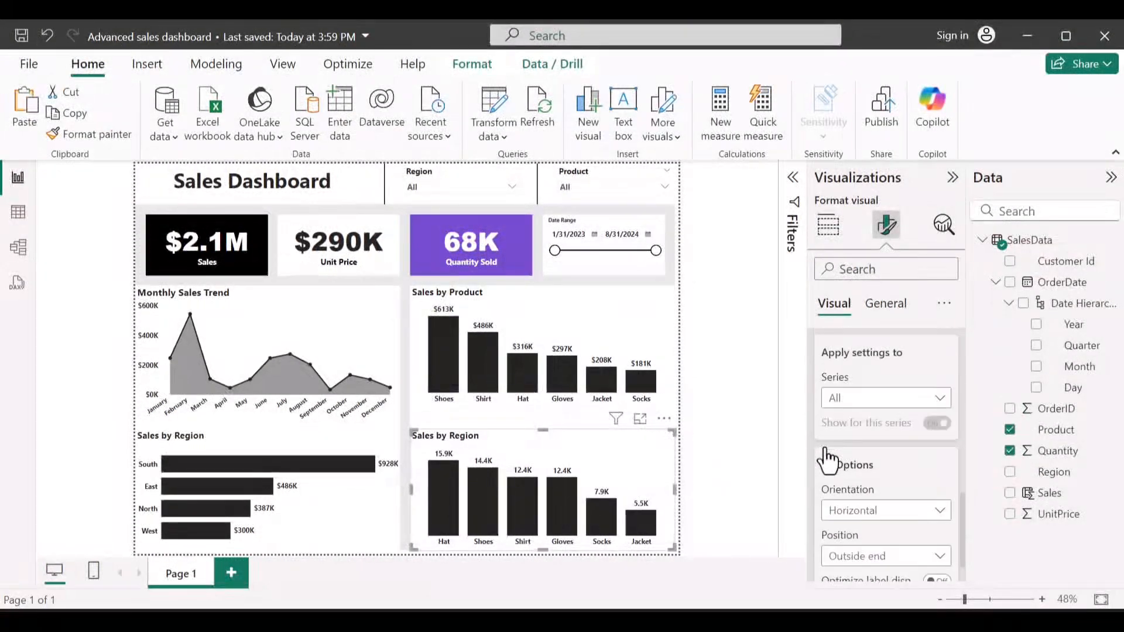
left_click(841, 345)
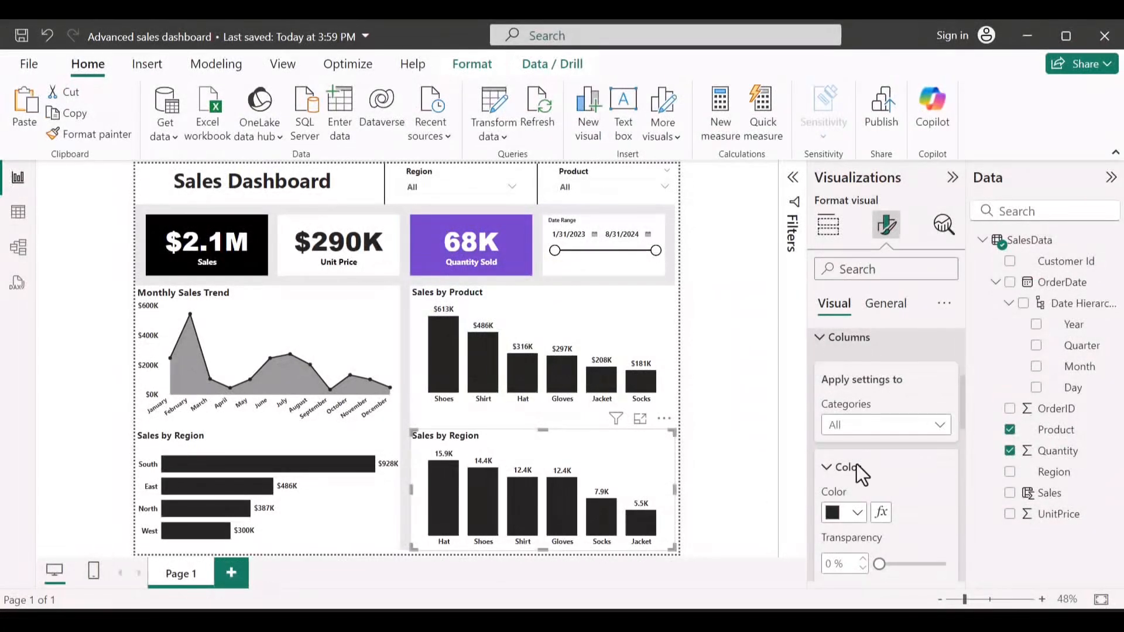
scroll(855, 464, "down", 1)
left_click(857, 489)
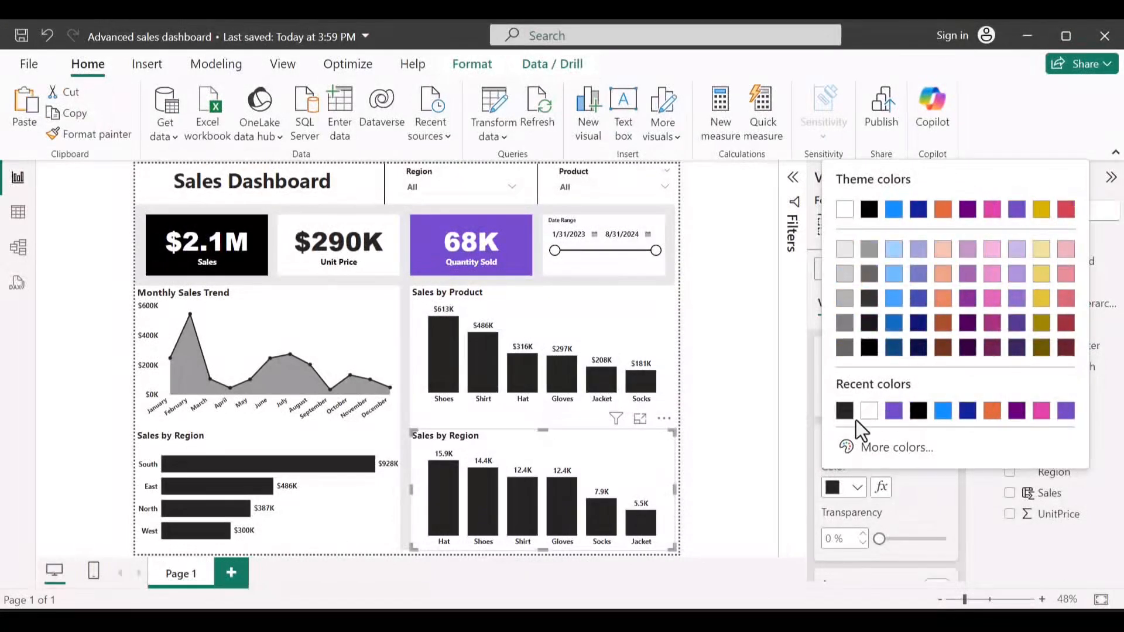
left_click(894, 411)
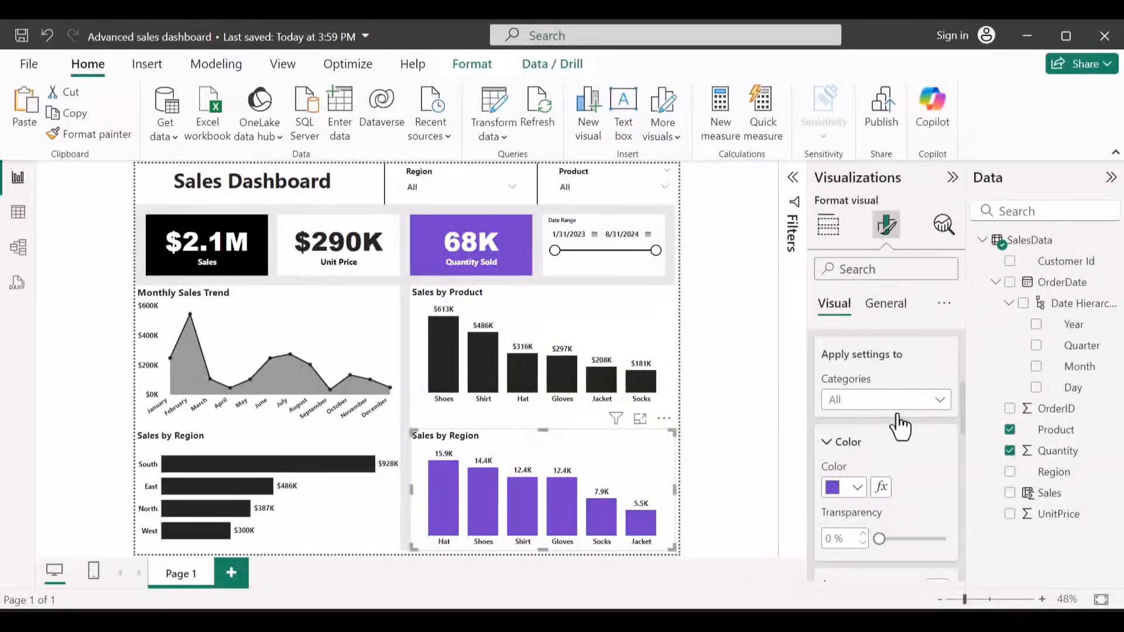
Replace "Region" with "Products" in the quantity chart's title
left_click(880, 305)
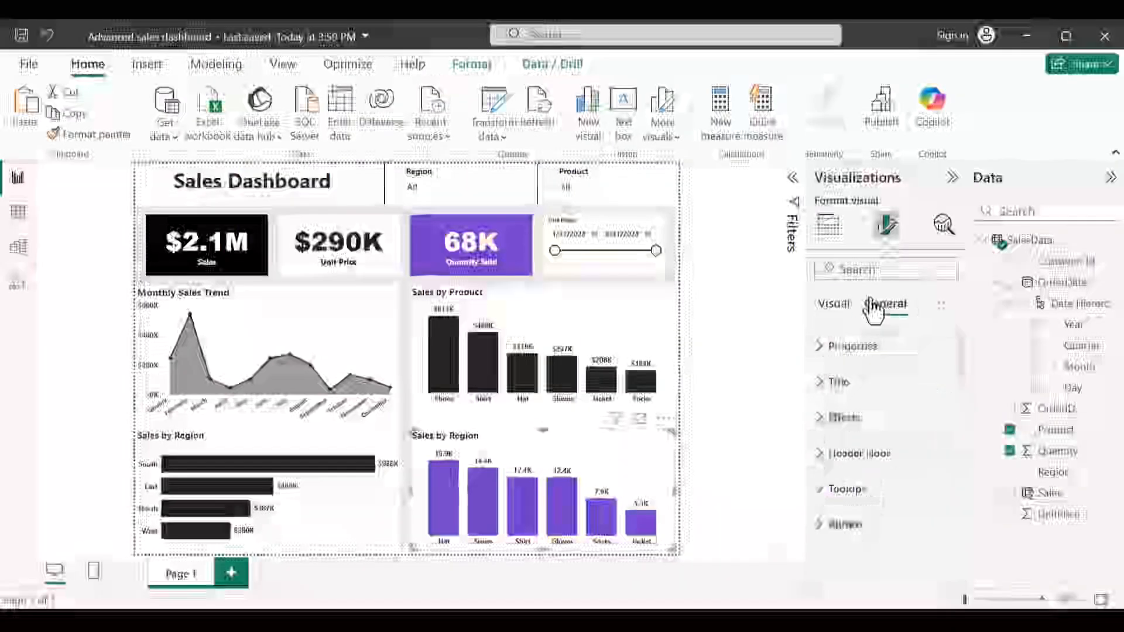
left_click(860, 386)
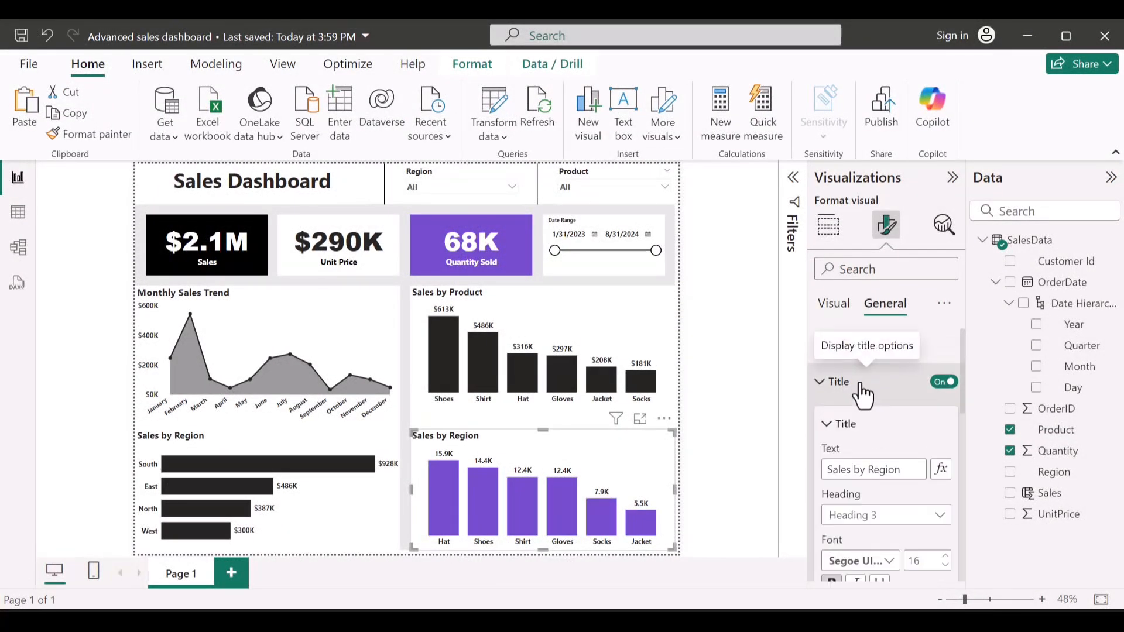
left_click(868, 470)
left_click_drag(895, 475, 920, 480)
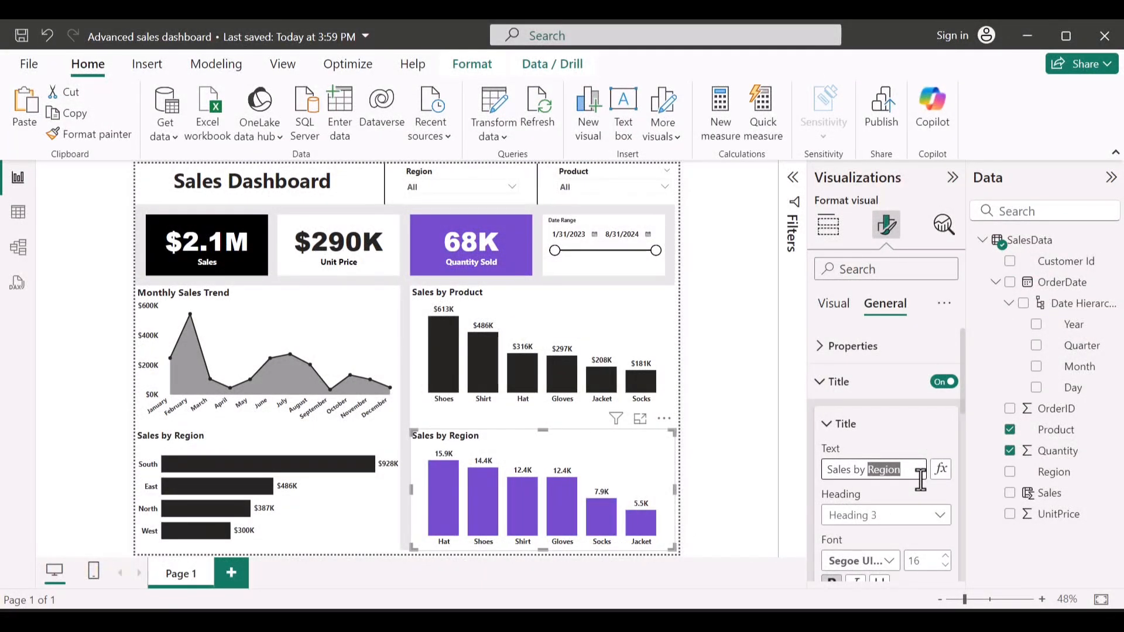
type("Products")
key("Return")
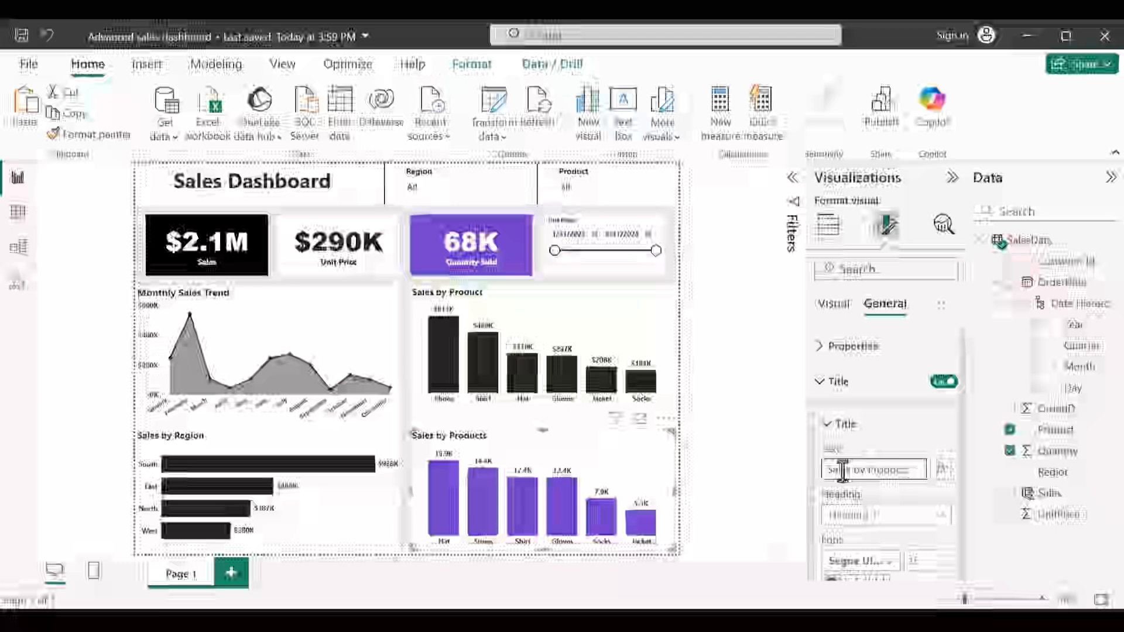
Replace "Sales" at the start of the quantity chart's title with "Quantity sold by" and the product wording
key("Delete")
key("Delete")
key("Delete")
key("Delete")
key("Delete")
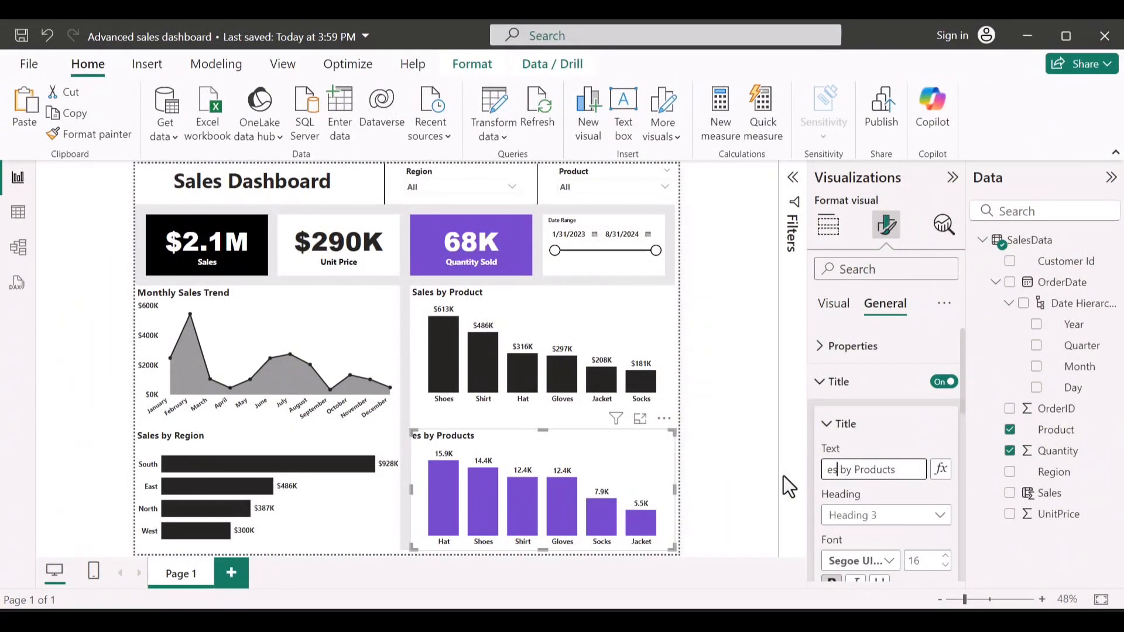
type("Quam")
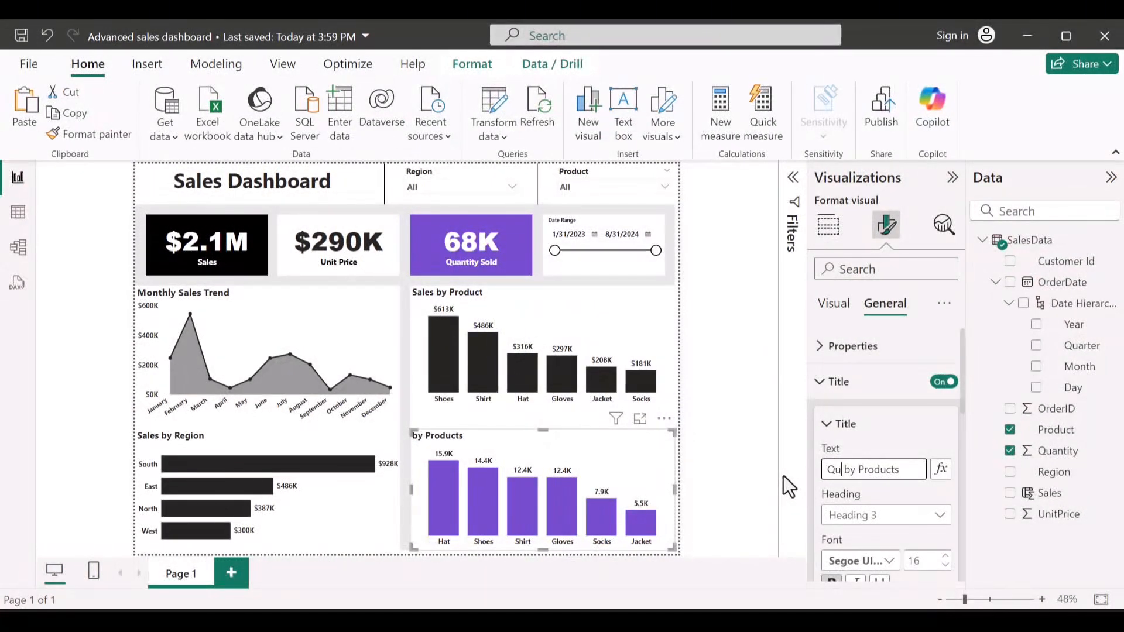
key("BackSpace")
type("ntity ")
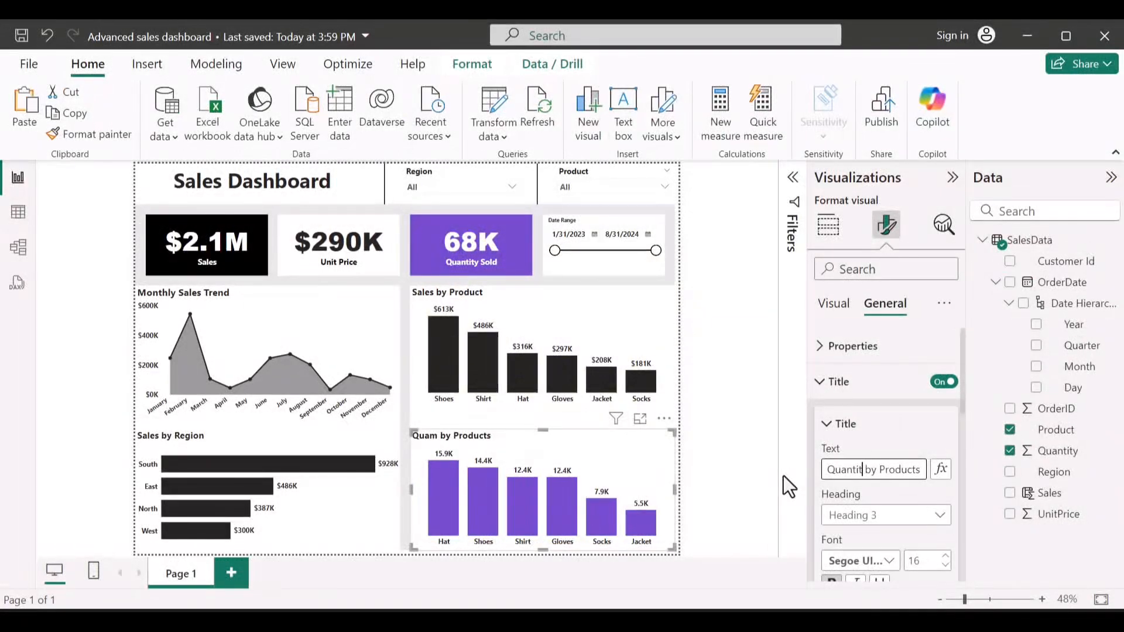
type("sold by ")
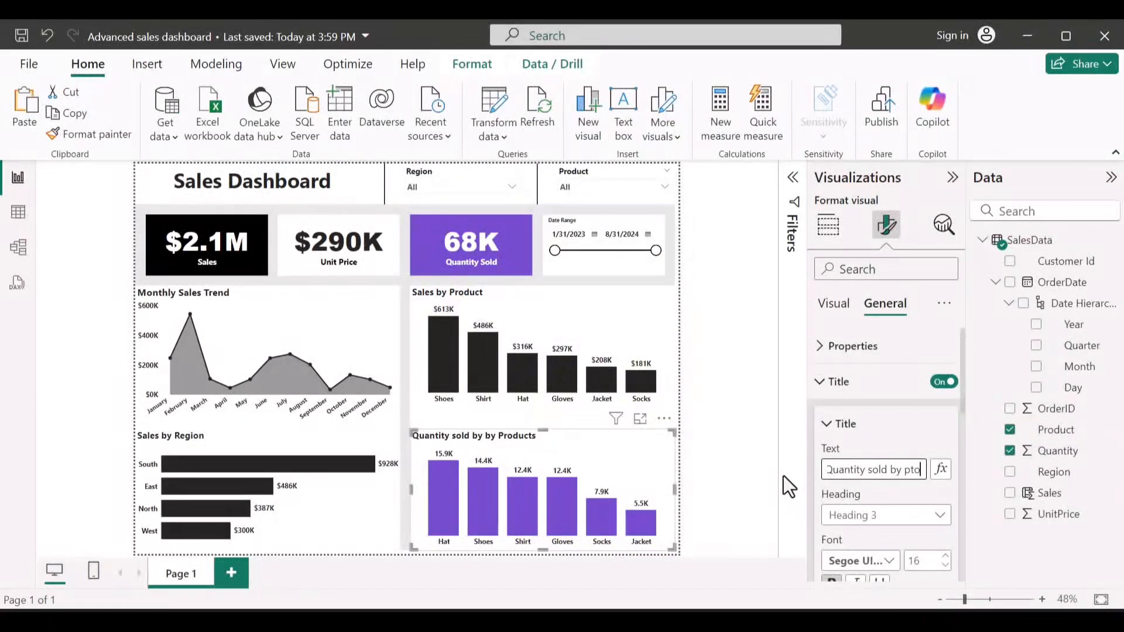
type("ptoduct")
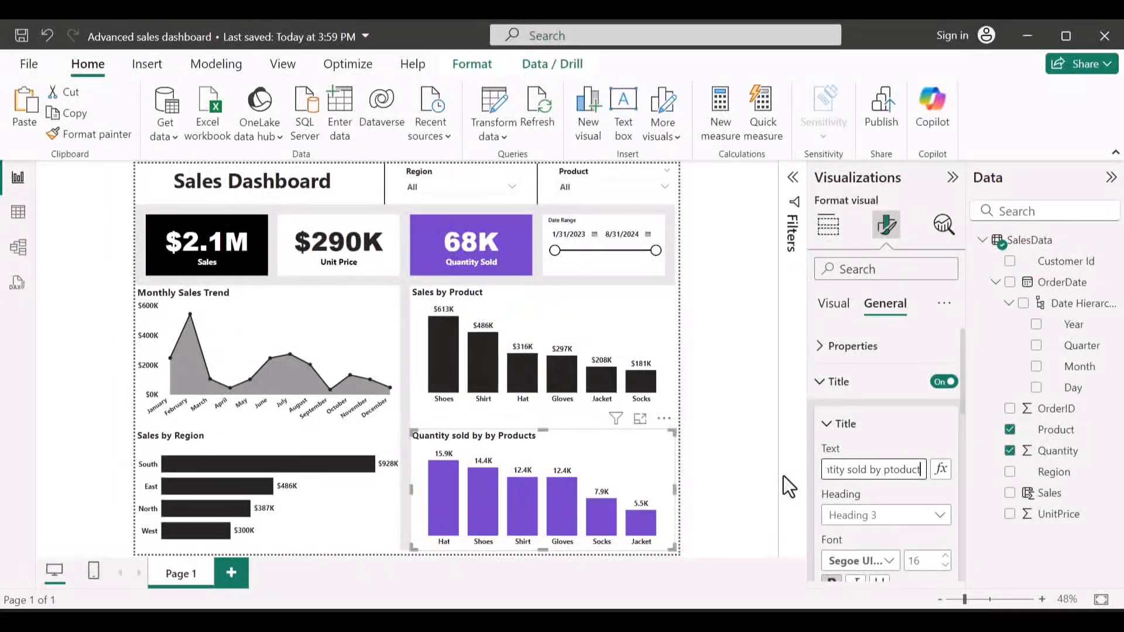
Correct the misspelled product word in the quantity chart's title to "Product"
key("Left")
key("Left")
key("Left")
key("Left")
key("Left")
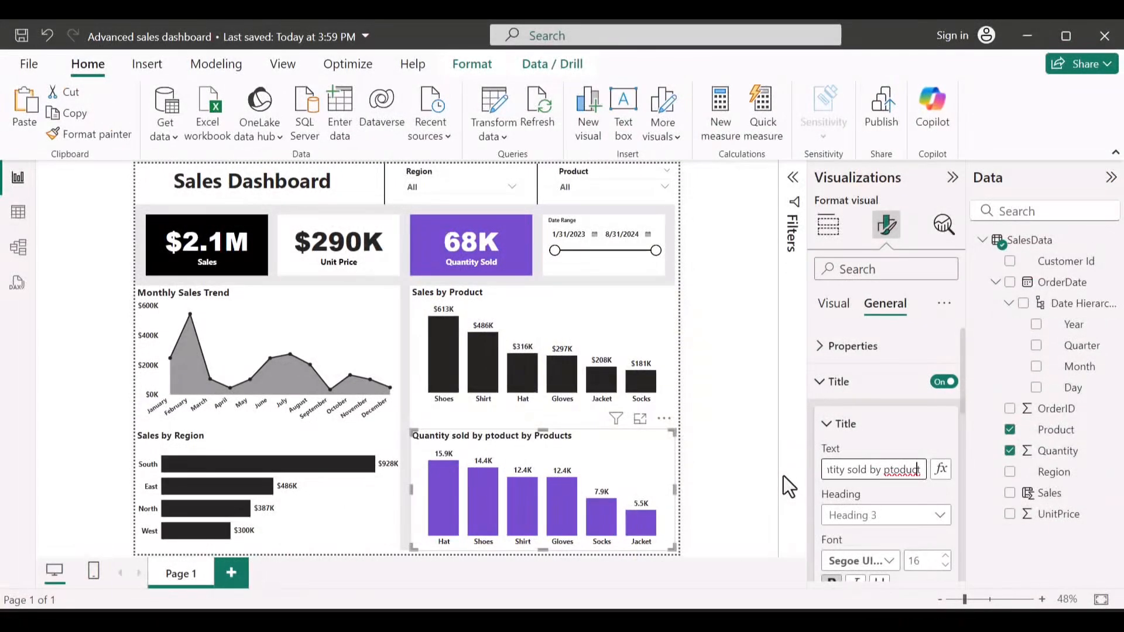
key("BackSpace")
key("BackSpace")
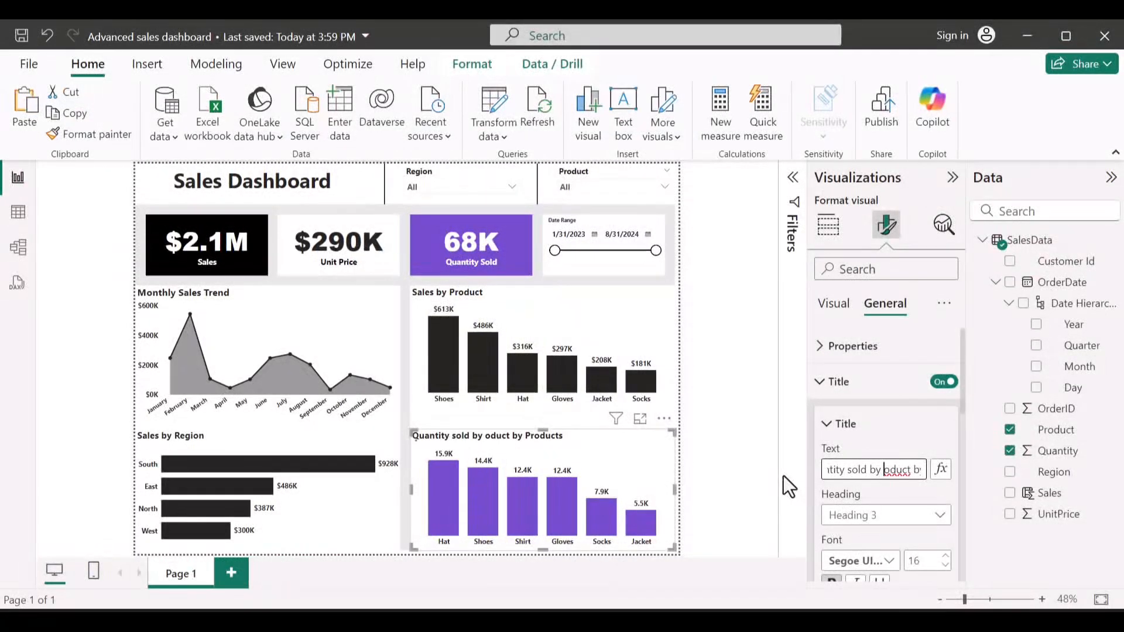
Capitalize "Sold" in the quantity chart's title
key("Left")
key("Left")
key("Left")
key("Left")
key("Left")
key("Left")
key("Left")
key("Left")
key("Left")
key("Left")
key("Left")
key("Left")
key("Left")
key("Left")
key("Left")
key("Left")
key("Left")
key("Left")
key("Left")
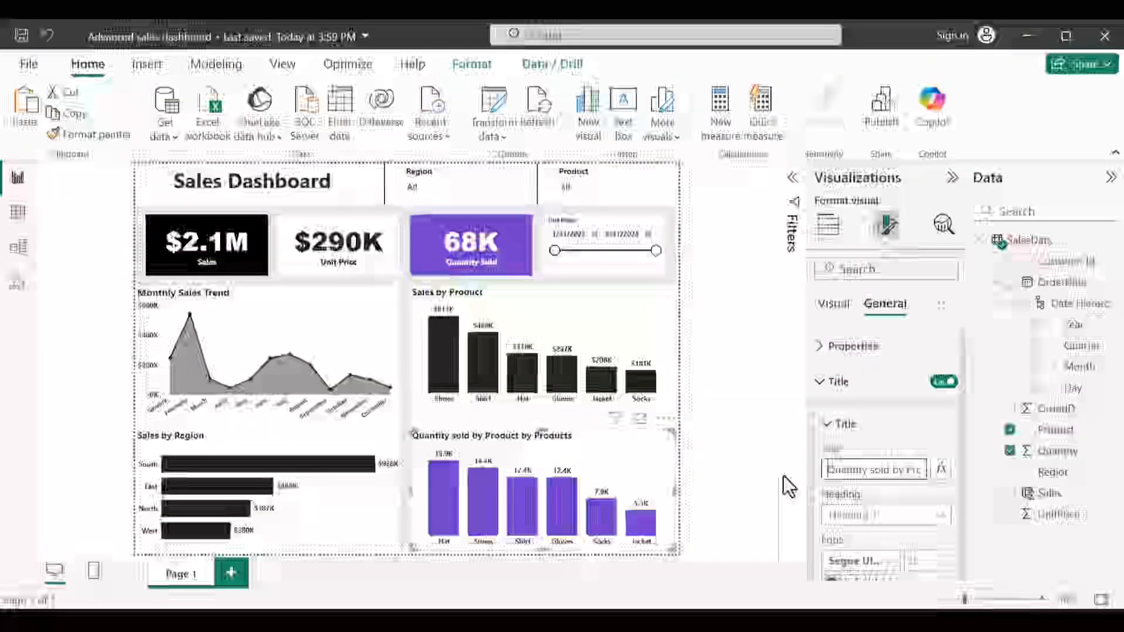
key("Right")
key("Right")
key("Right")
key("Right")
key("Right")
key("Right")
key("Right")
key("Right")
key("Right")
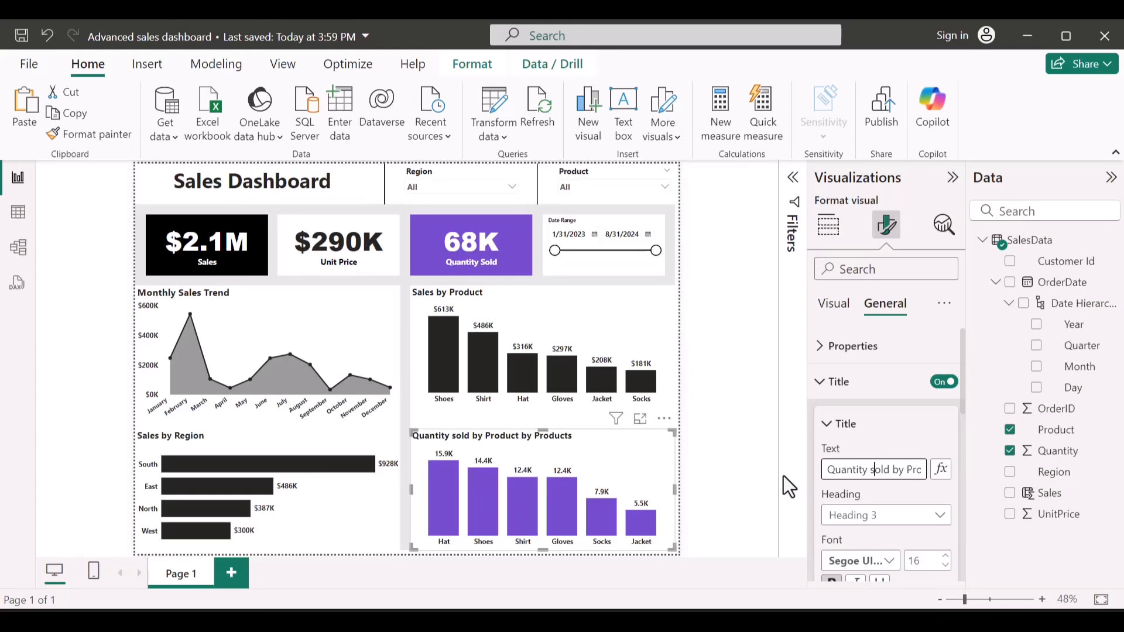
key("Delete")
type("S")
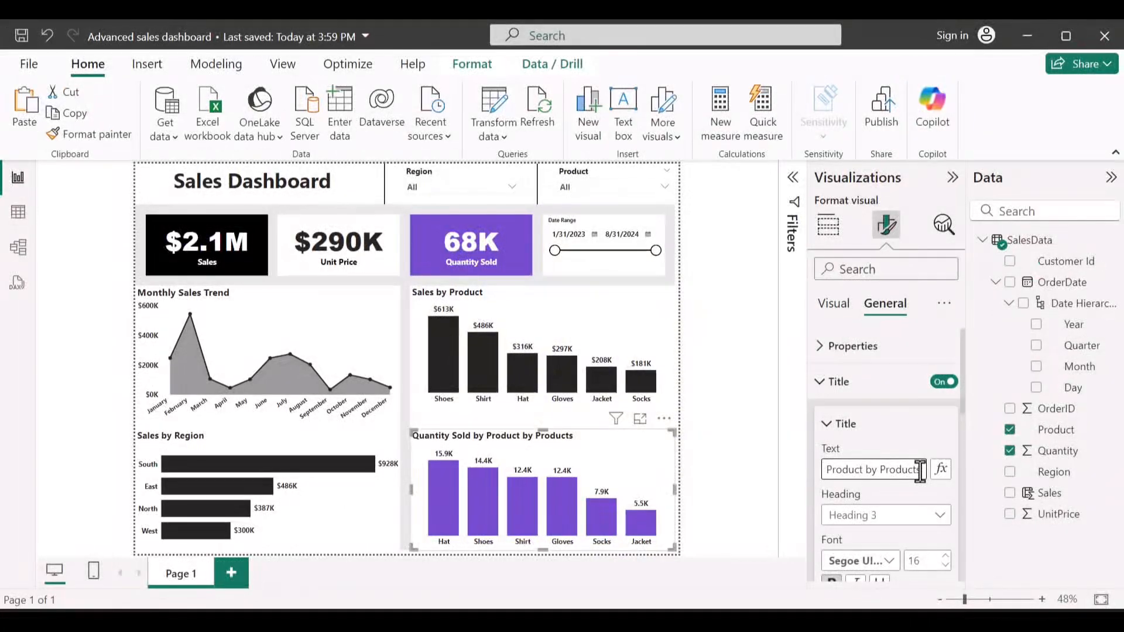
Delete the redundant "by Products" so the quantity chart's title reads "Quantity Sold by Product", and collapse the title settings
left_click_drag(921, 468, 859, 478)
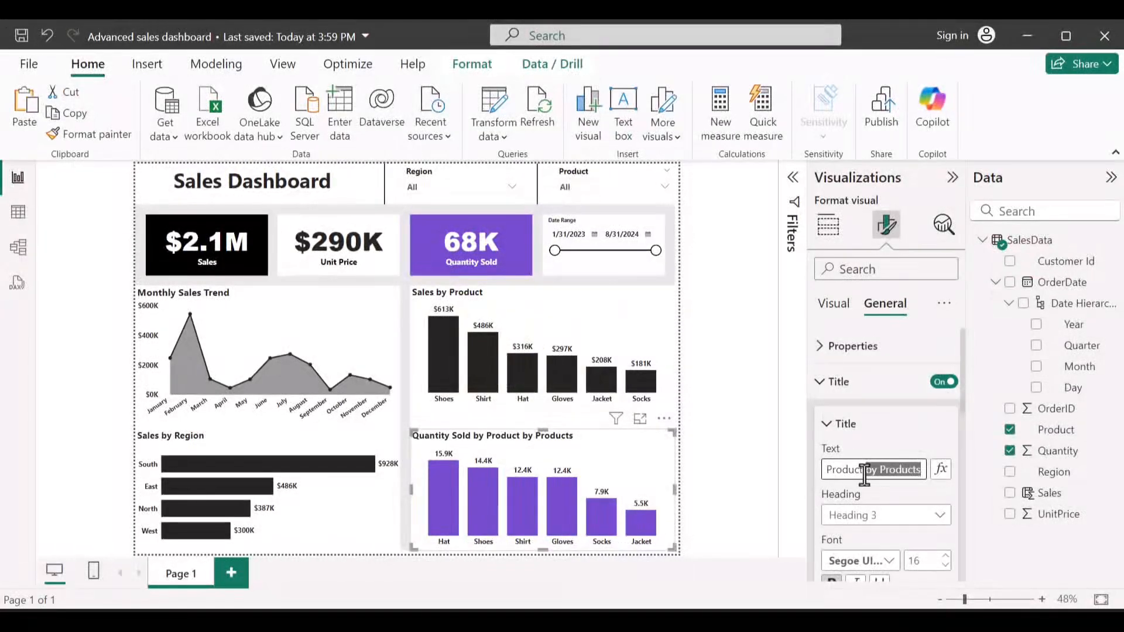
key("BackSpace")
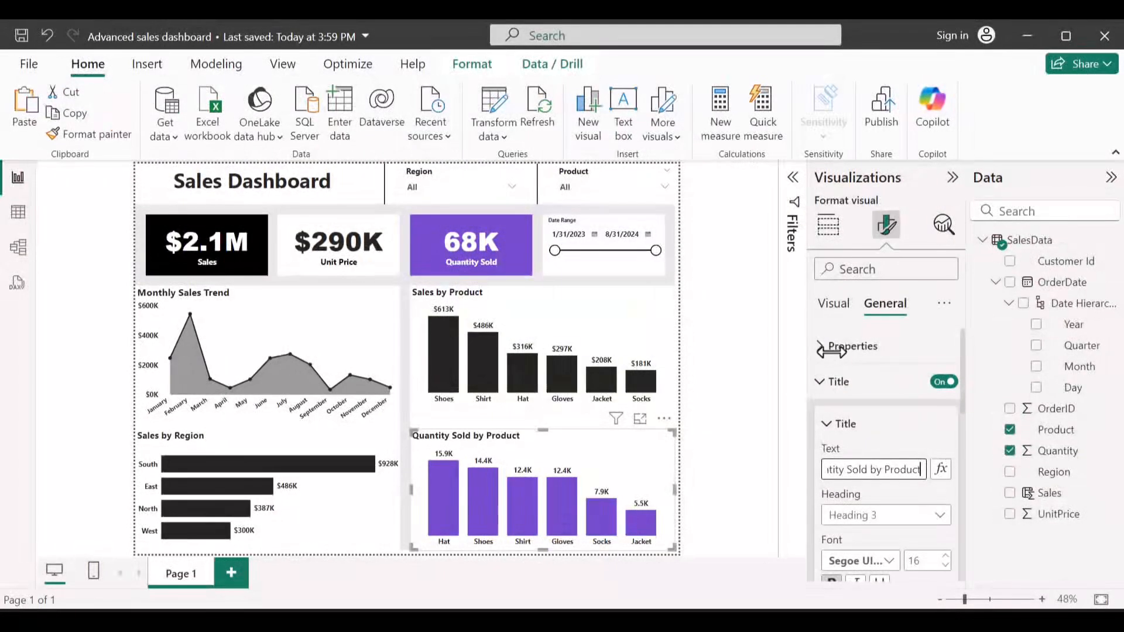
left_click(843, 372)
left_click(845, 375)
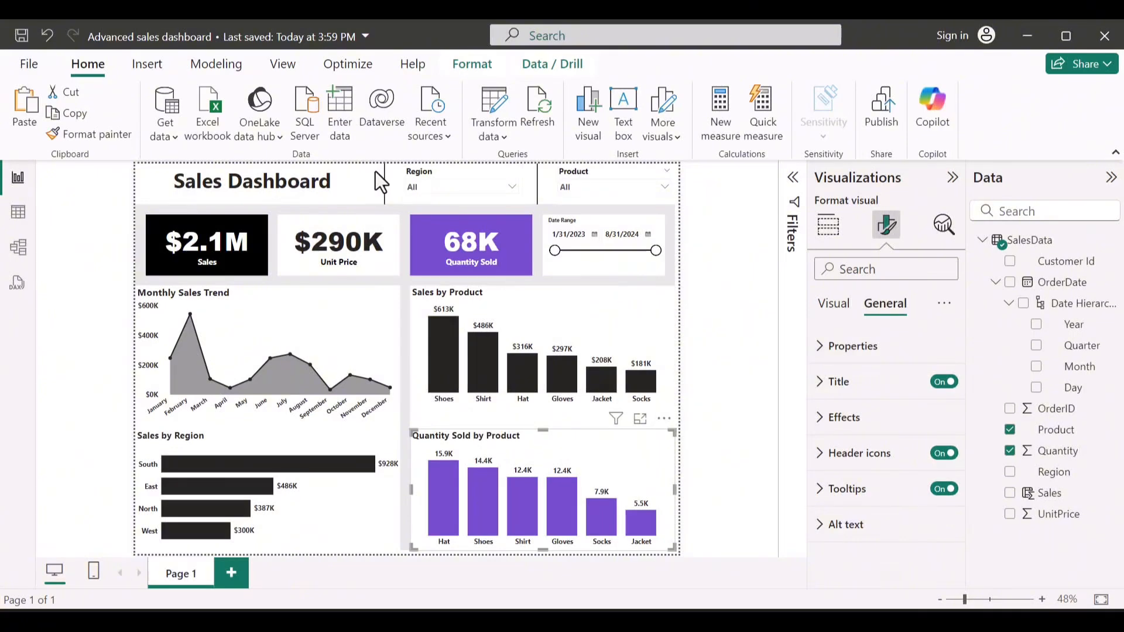